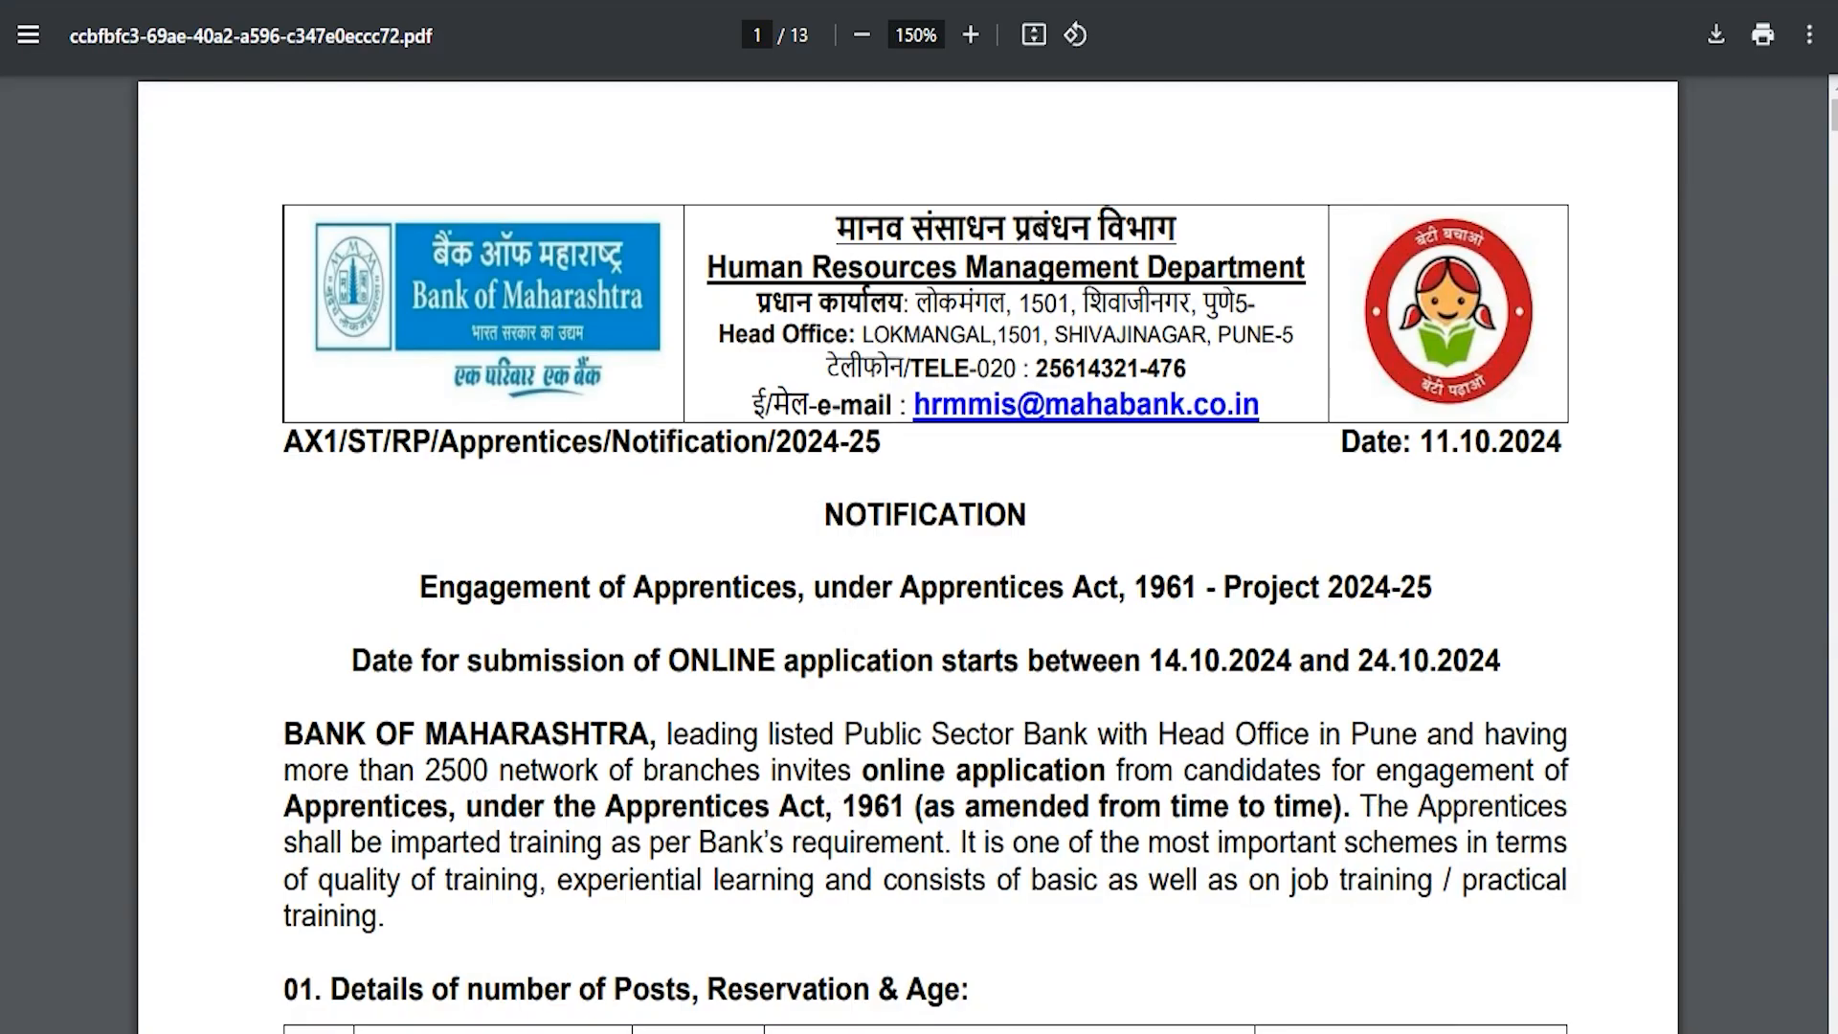
Step: Highlight the recruitment page title, Apprentice post, 600 vacancies and 14 October 2024 start date
{"action": "scroll", "coordinate": [907, 555], "scroll_direction": "down", "scroll_amount": 5}
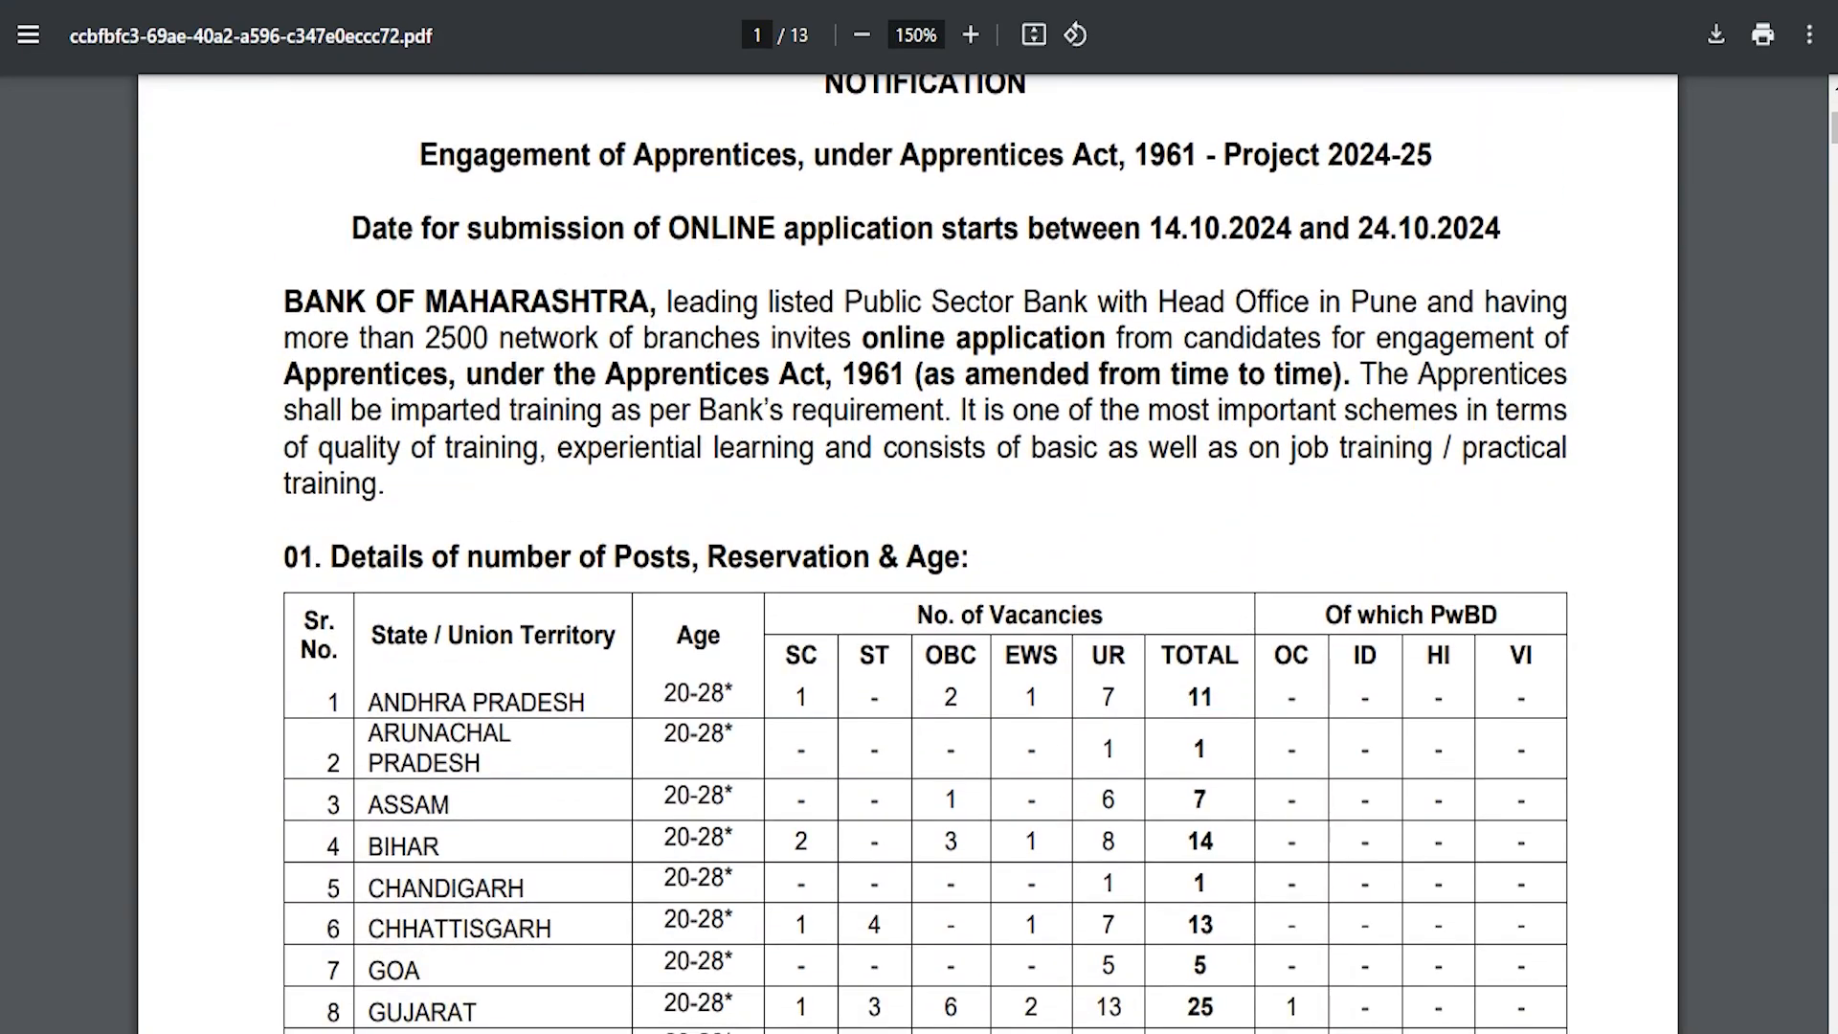
{"action": "scroll", "coordinate": [926, 553], "scroll_direction": "down", "scroll_amount": 8}
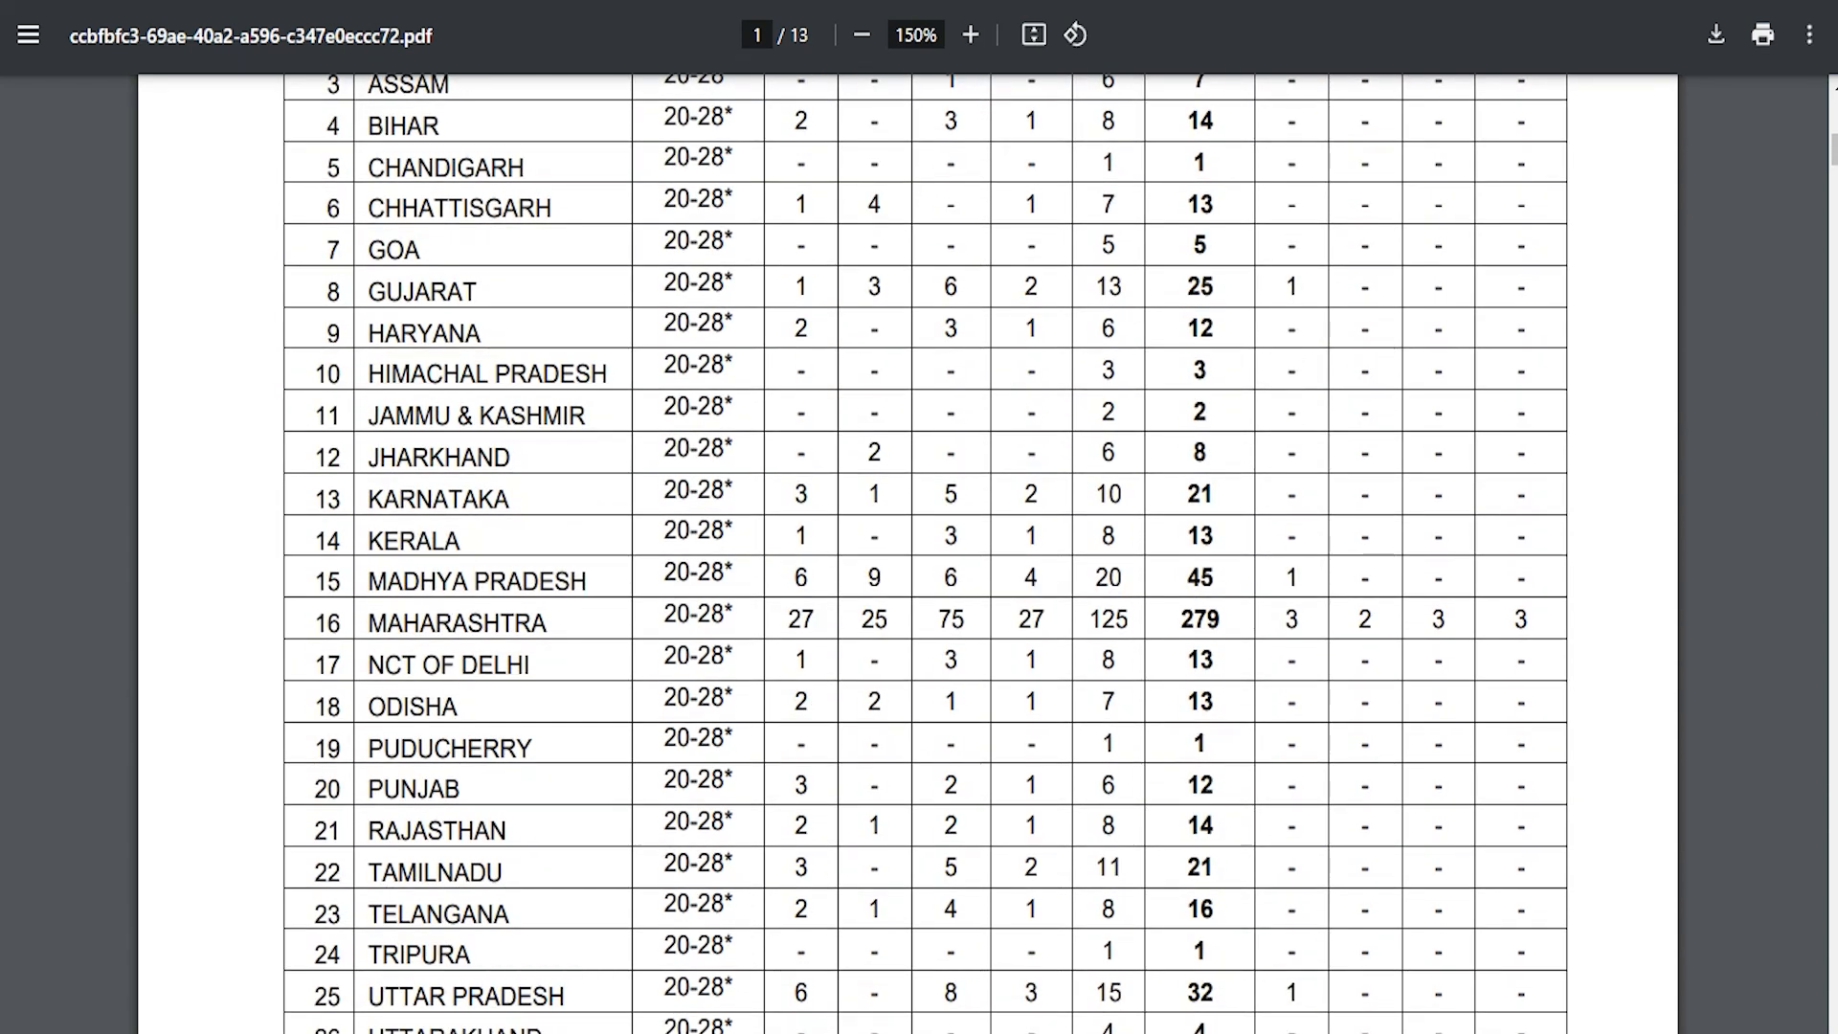
{"action": "scroll", "coordinate": [905, 555], "scroll_direction": "down", "scroll_amount": 18}
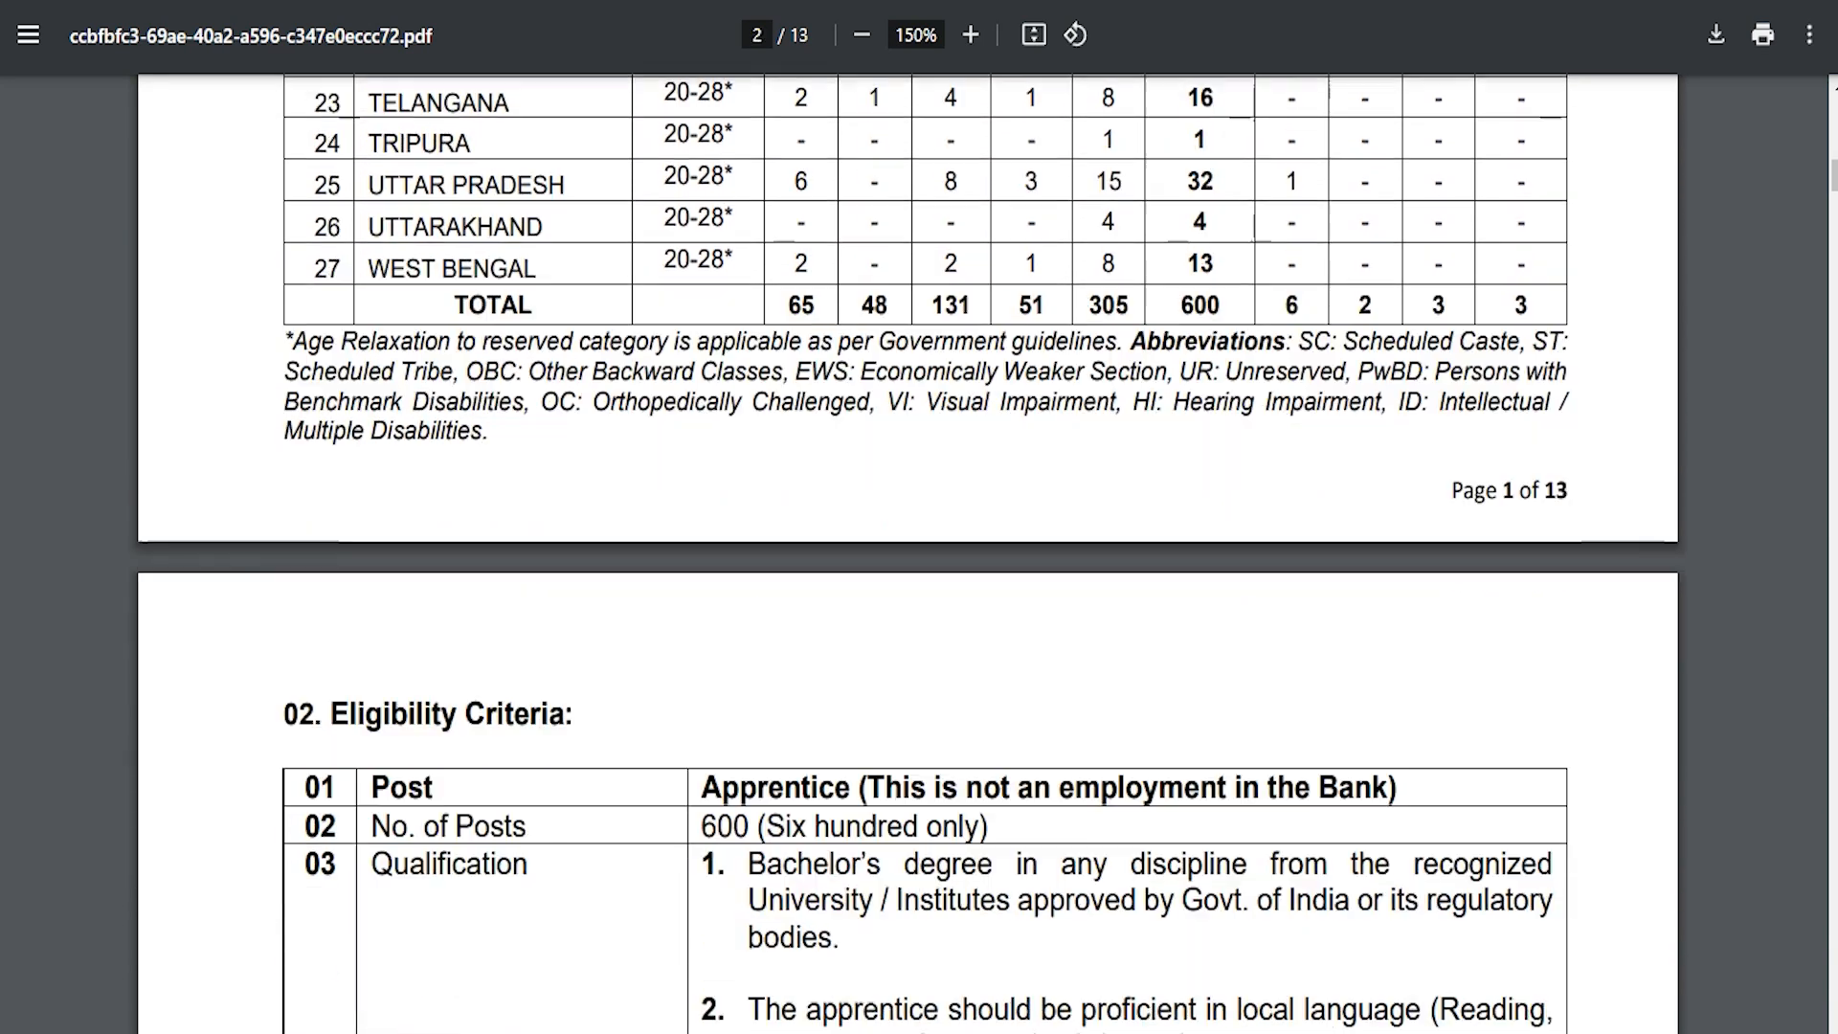
{"action": "scroll", "coordinate": [905, 555], "scroll_direction": "down", "scroll_amount": 3}
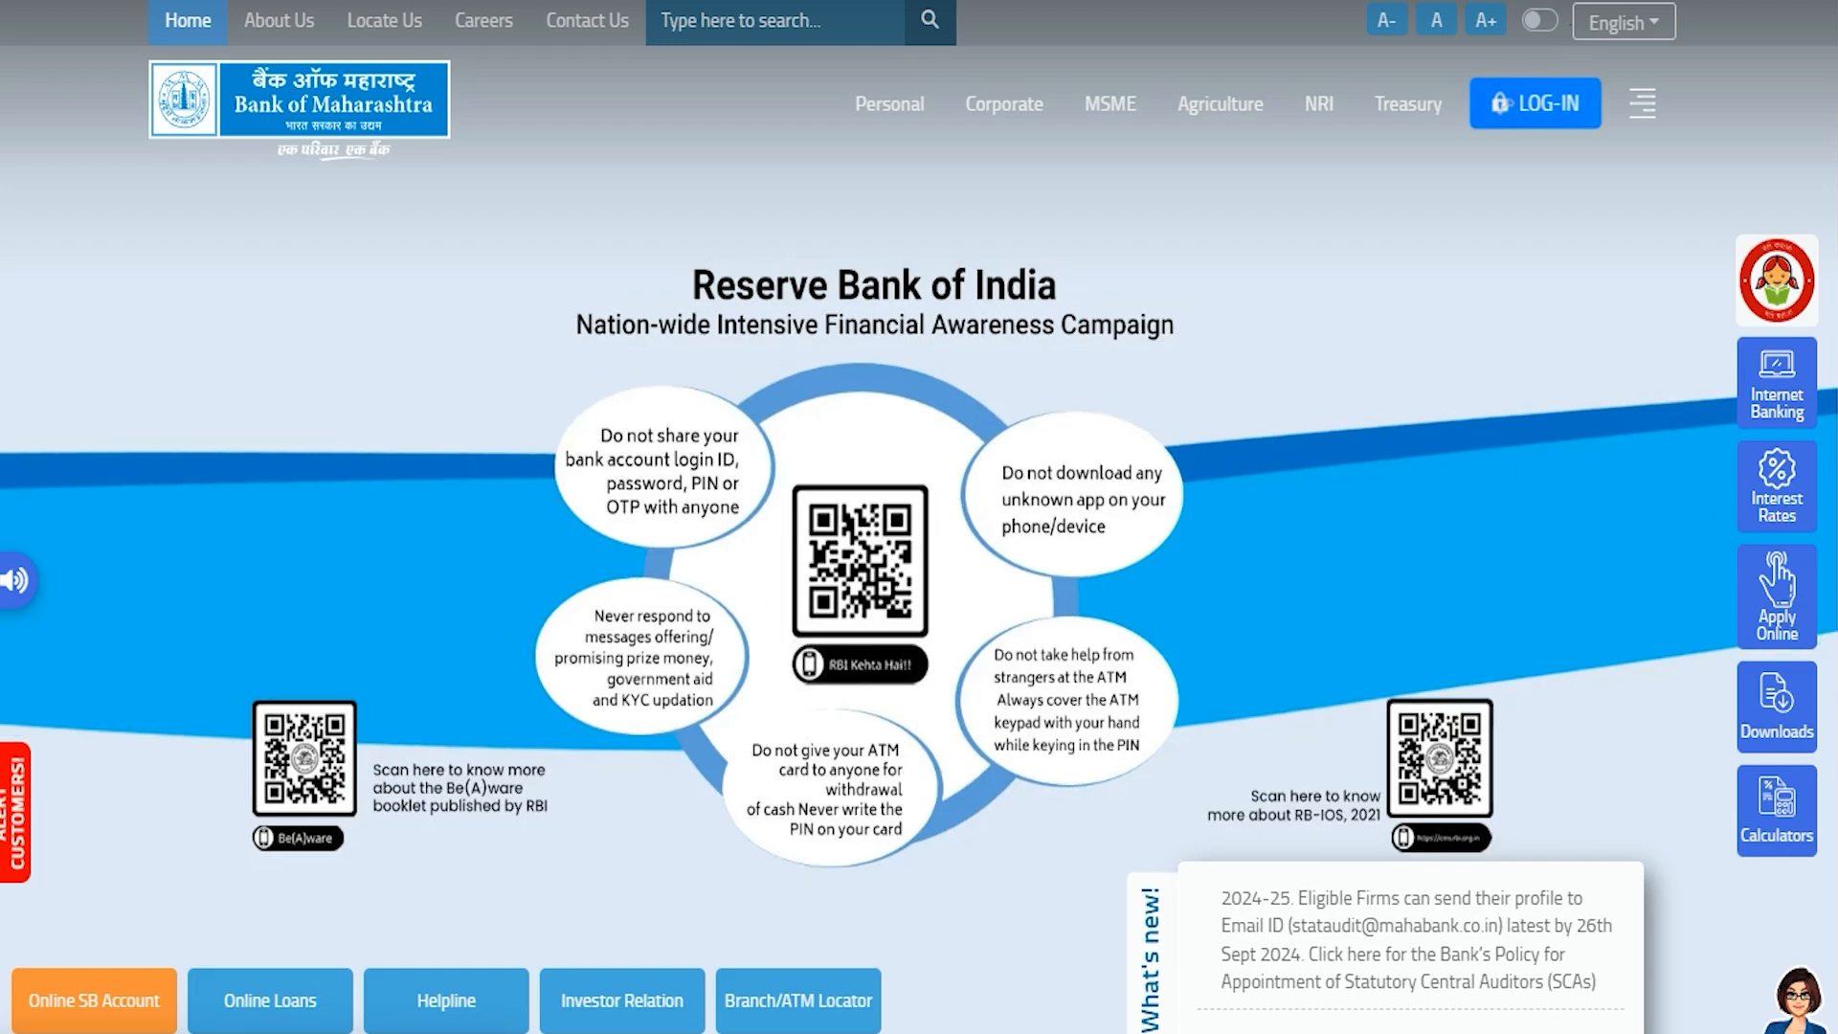
{"action": "scroll", "coordinate": [919, 574], "scroll_direction": "down", "scroll_amount": 5}
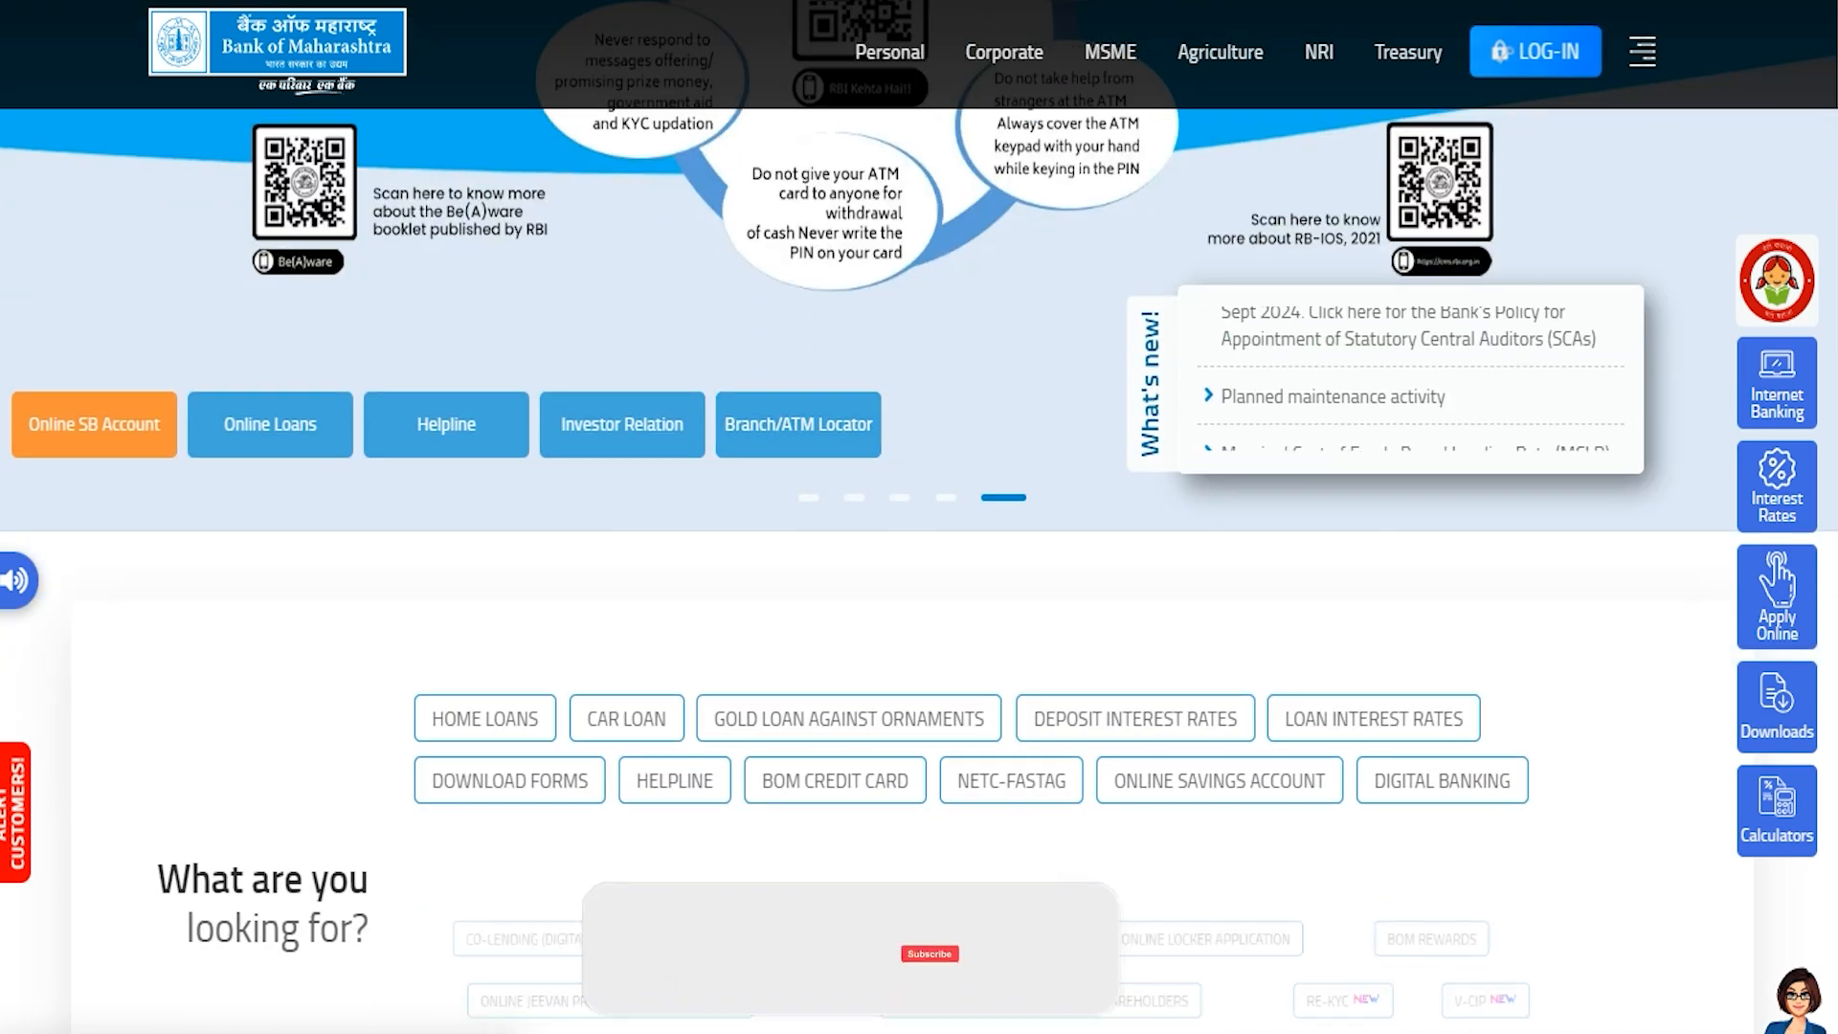
{"action": "scroll", "coordinate": [919, 517], "scroll_direction": "down", "scroll_amount": 8}
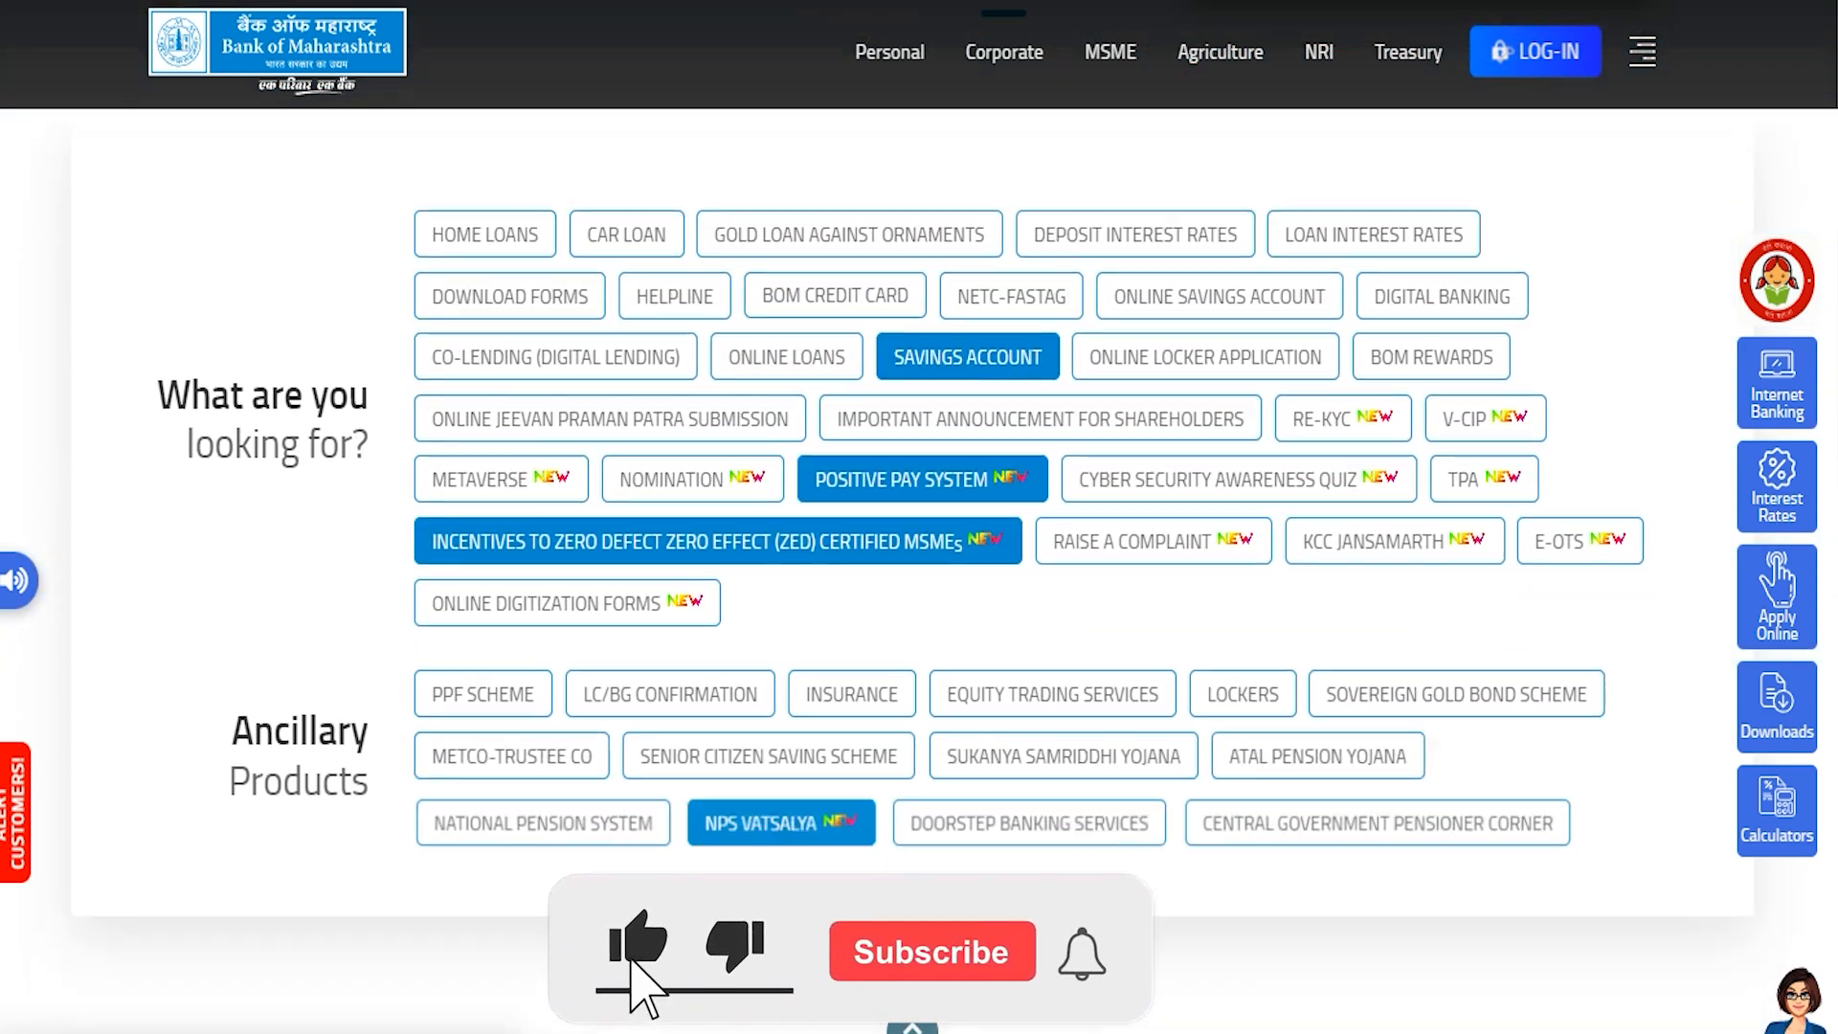
{"action": "scroll", "coordinate": [919, 517], "scroll_direction": "down", "scroll_amount": 8}
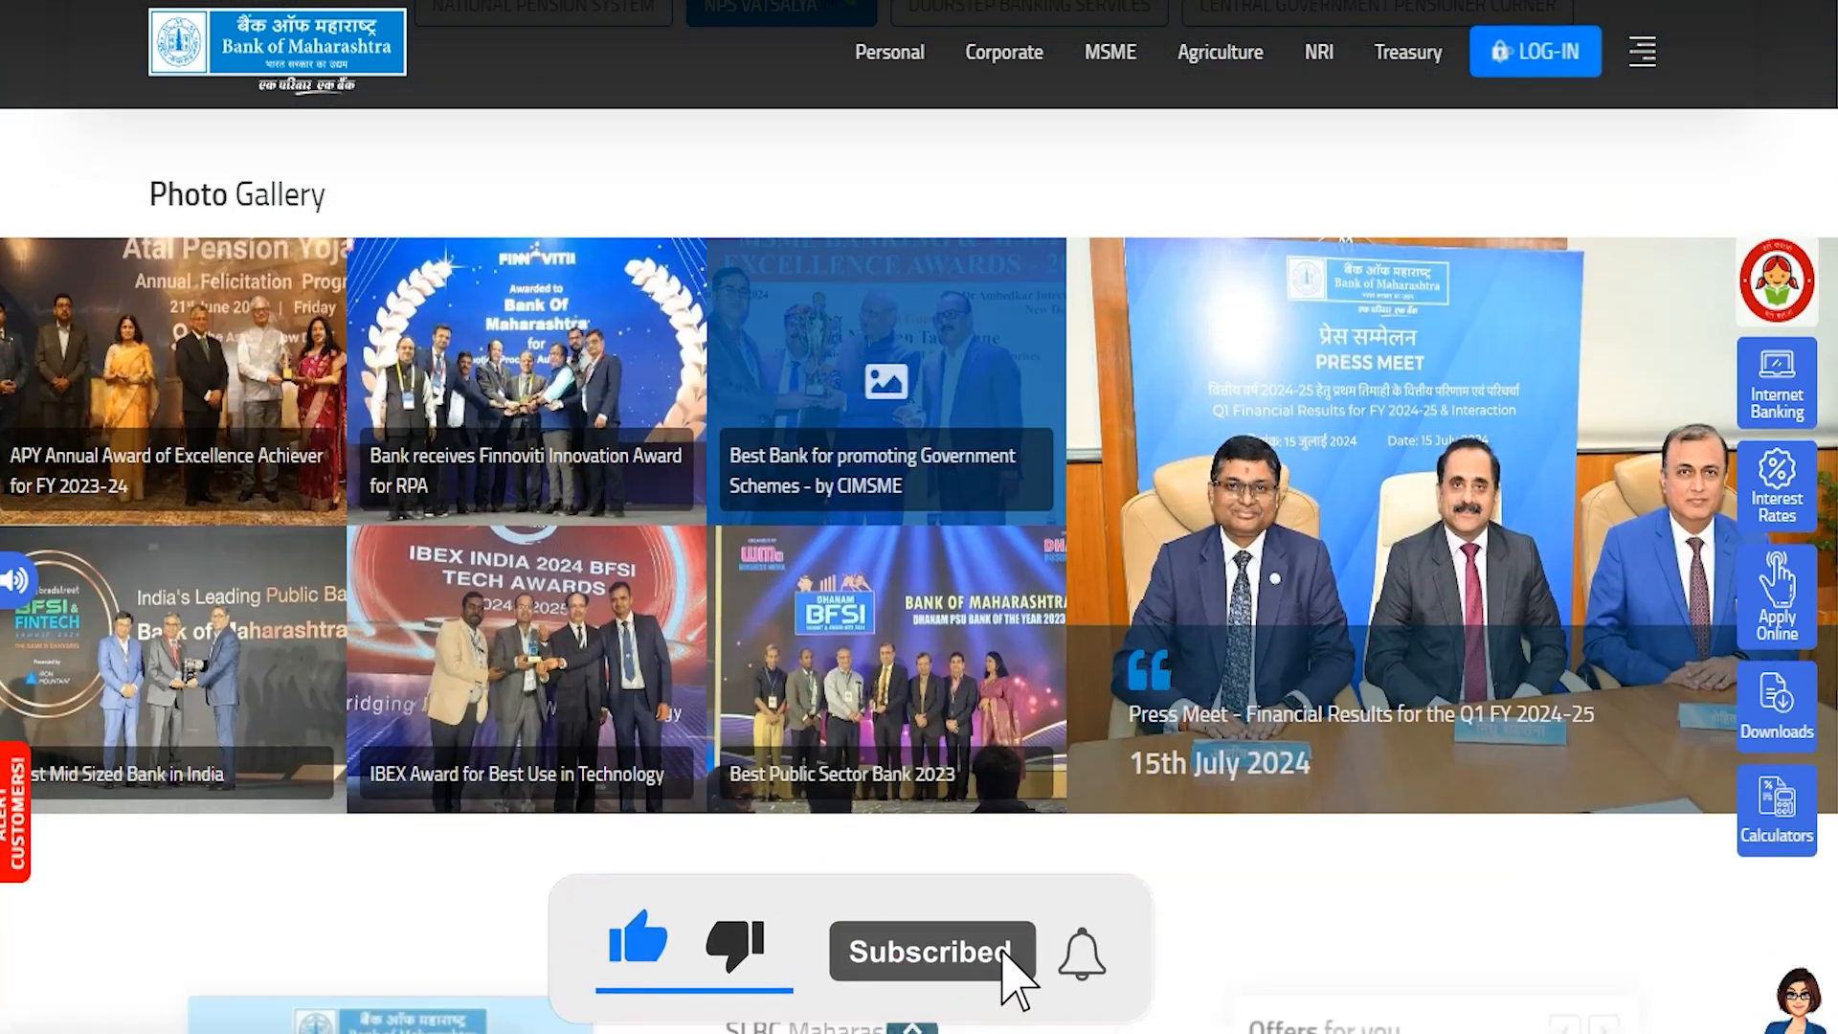
{"action": "scroll", "coordinate": [919, 517], "scroll_direction": "down", "scroll_amount": 3}
{"action": "scroll", "coordinate": [919, 517], "scroll_direction": "down", "scroll_amount": 6}
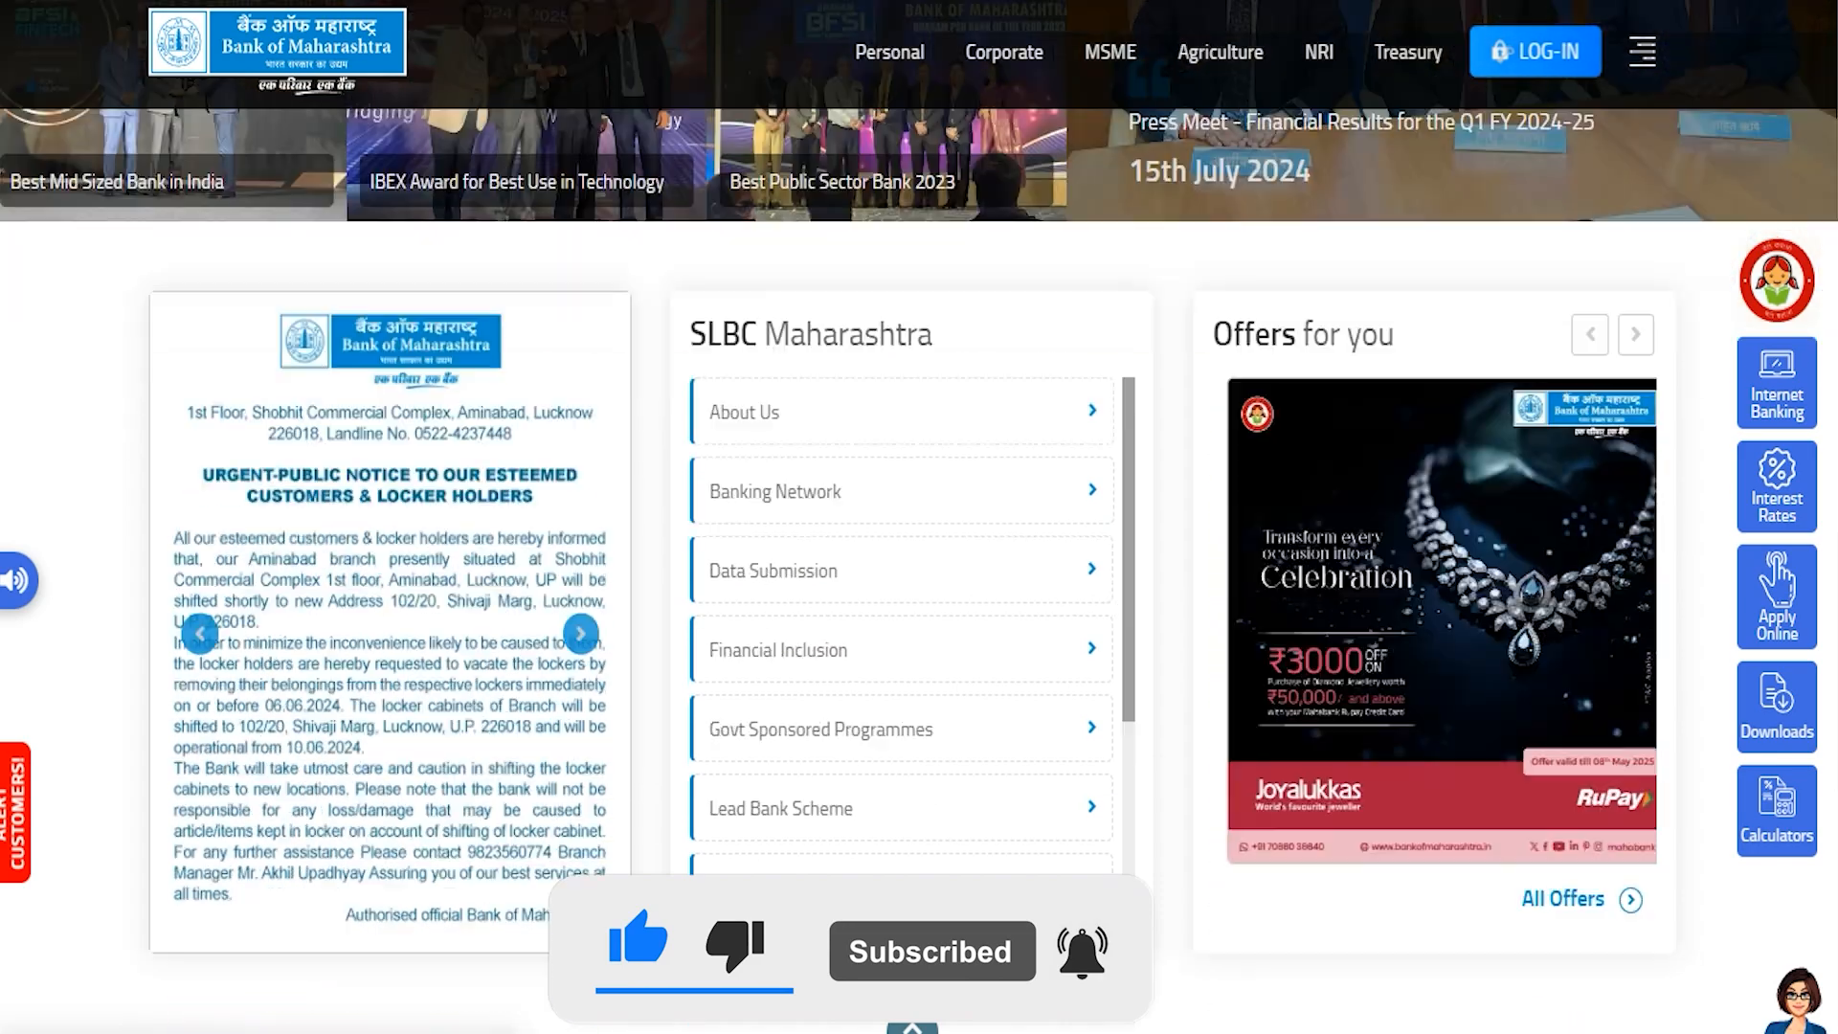
{"action": "scroll", "coordinate": [918, 517], "scroll_direction": "down", "scroll_amount": 8}
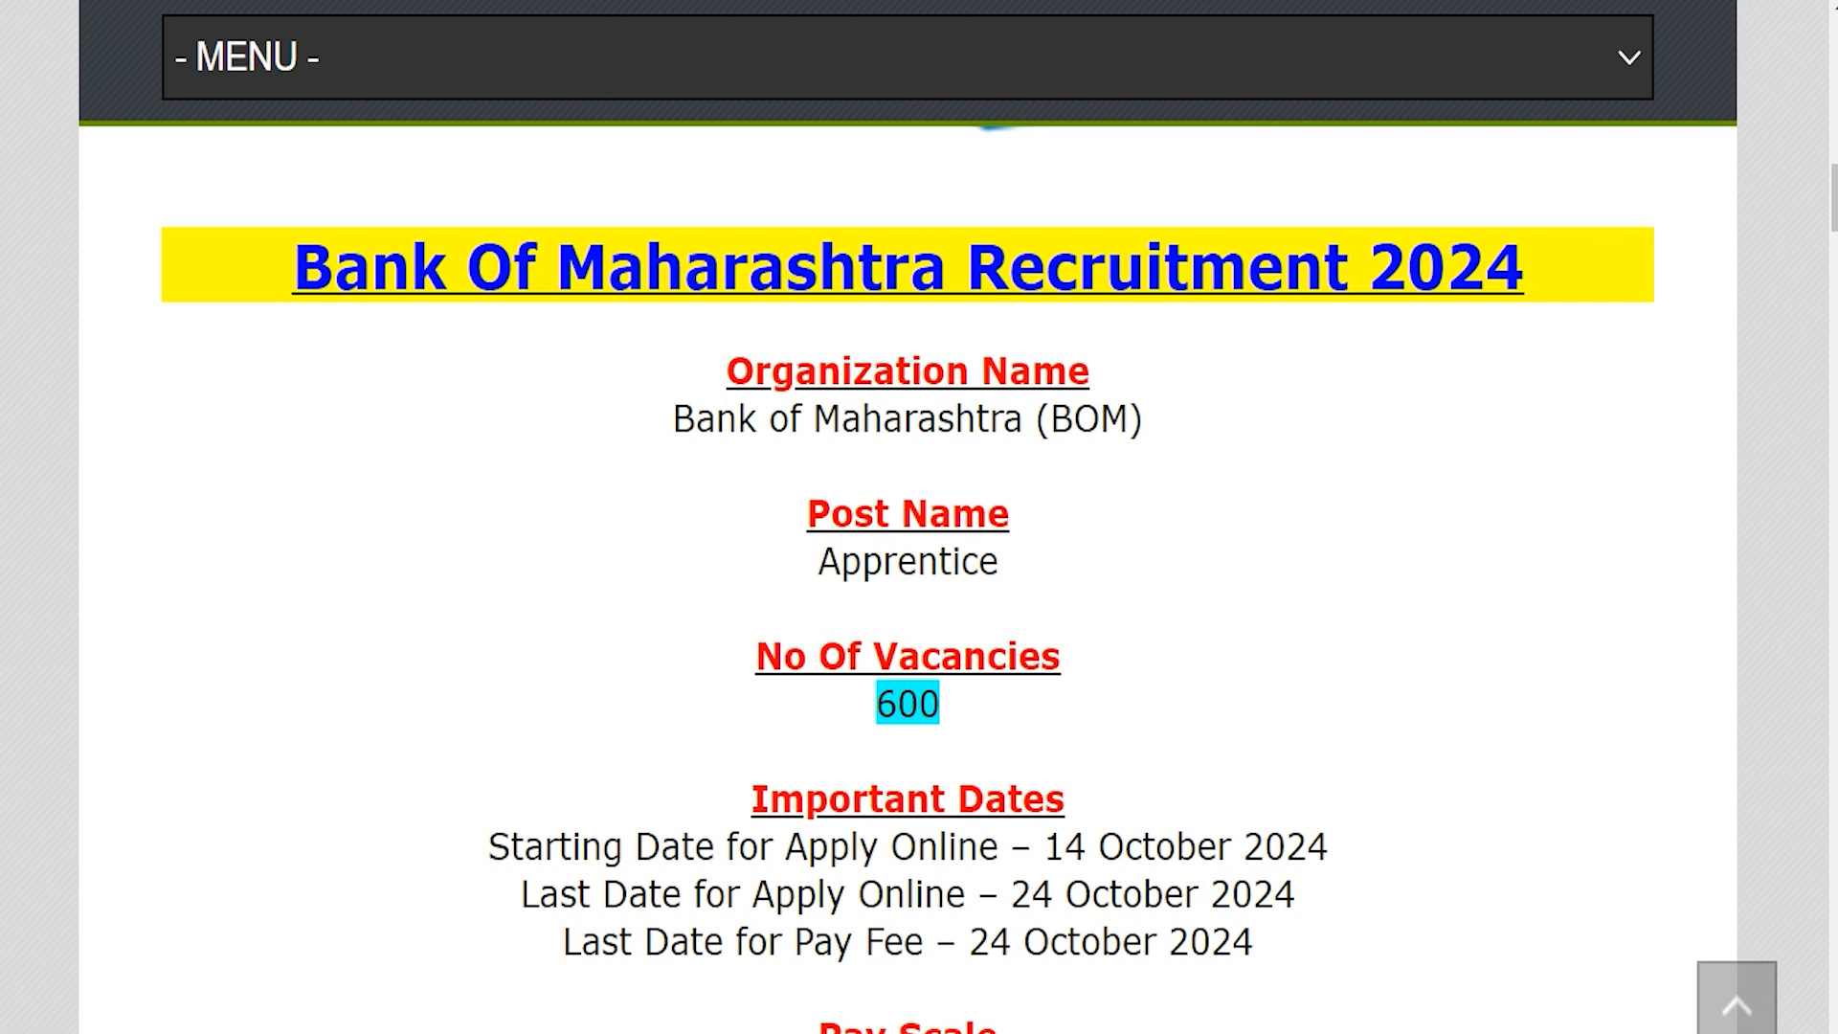
{"action": "left_click_drag", "start_coordinate": [334, 268], "coordinate": [1484, 268]}
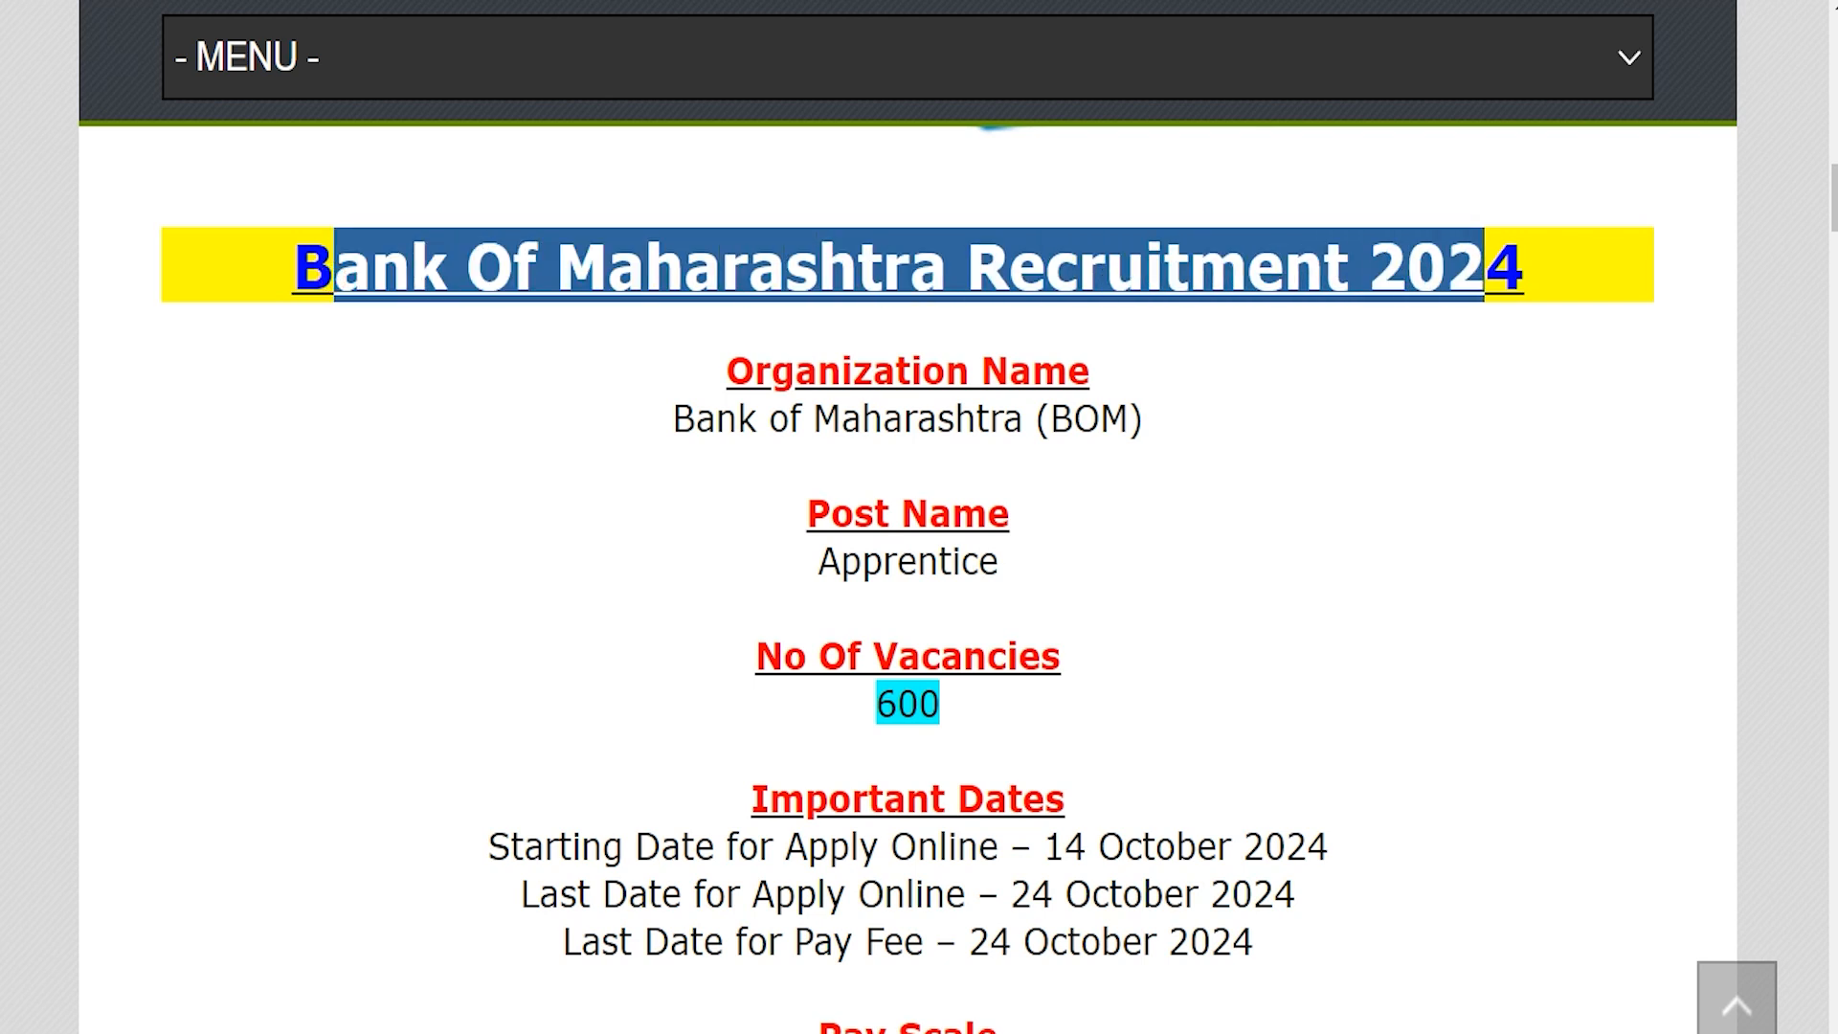
{"action": "left_click_drag", "start_coordinate": [693, 418], "coordinate": [1021, 418]}
{"action": "left_click_drag", "start_coordinate": [997, 561], "coordinate": [832, 562]}
{"action": "left_click_drag", "start_coordinate": [941, 703], "coordinate": [850, 703]}
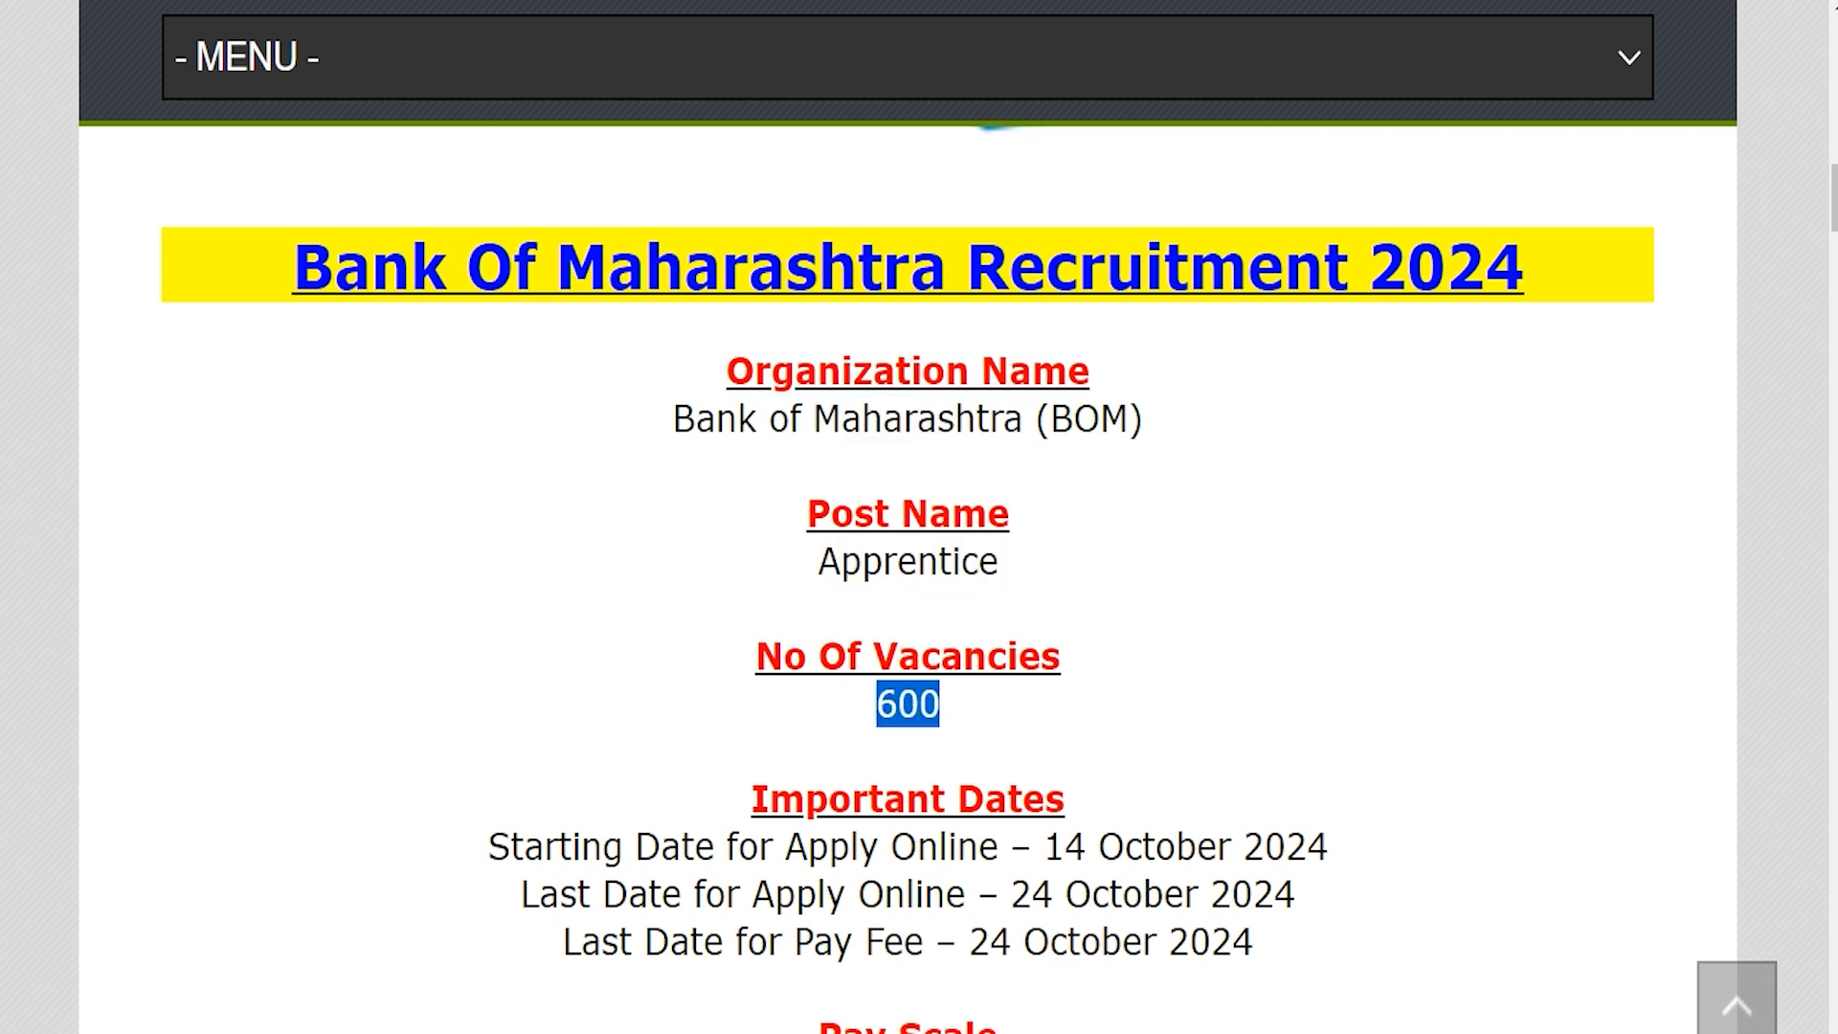
{"action": "left_click_drag", "start_coordinate": [1042, 846], "coordinate": [1329, 846]}
{"action": "left_click_drag", "start_coordinate": [1012, 893], "coordinate": [1297, 894]}
Step: Highlight further page details, the Important Links heading and the Official Notification Pdf link
{"action": "scroll", "coordinate": [907, 575], "scroll_direction": "down", "scroll_amount": 5}
{"action": "scroll", "coordinate": [907, 575], "scroll_direction": "down", "scroll_amount": 5}
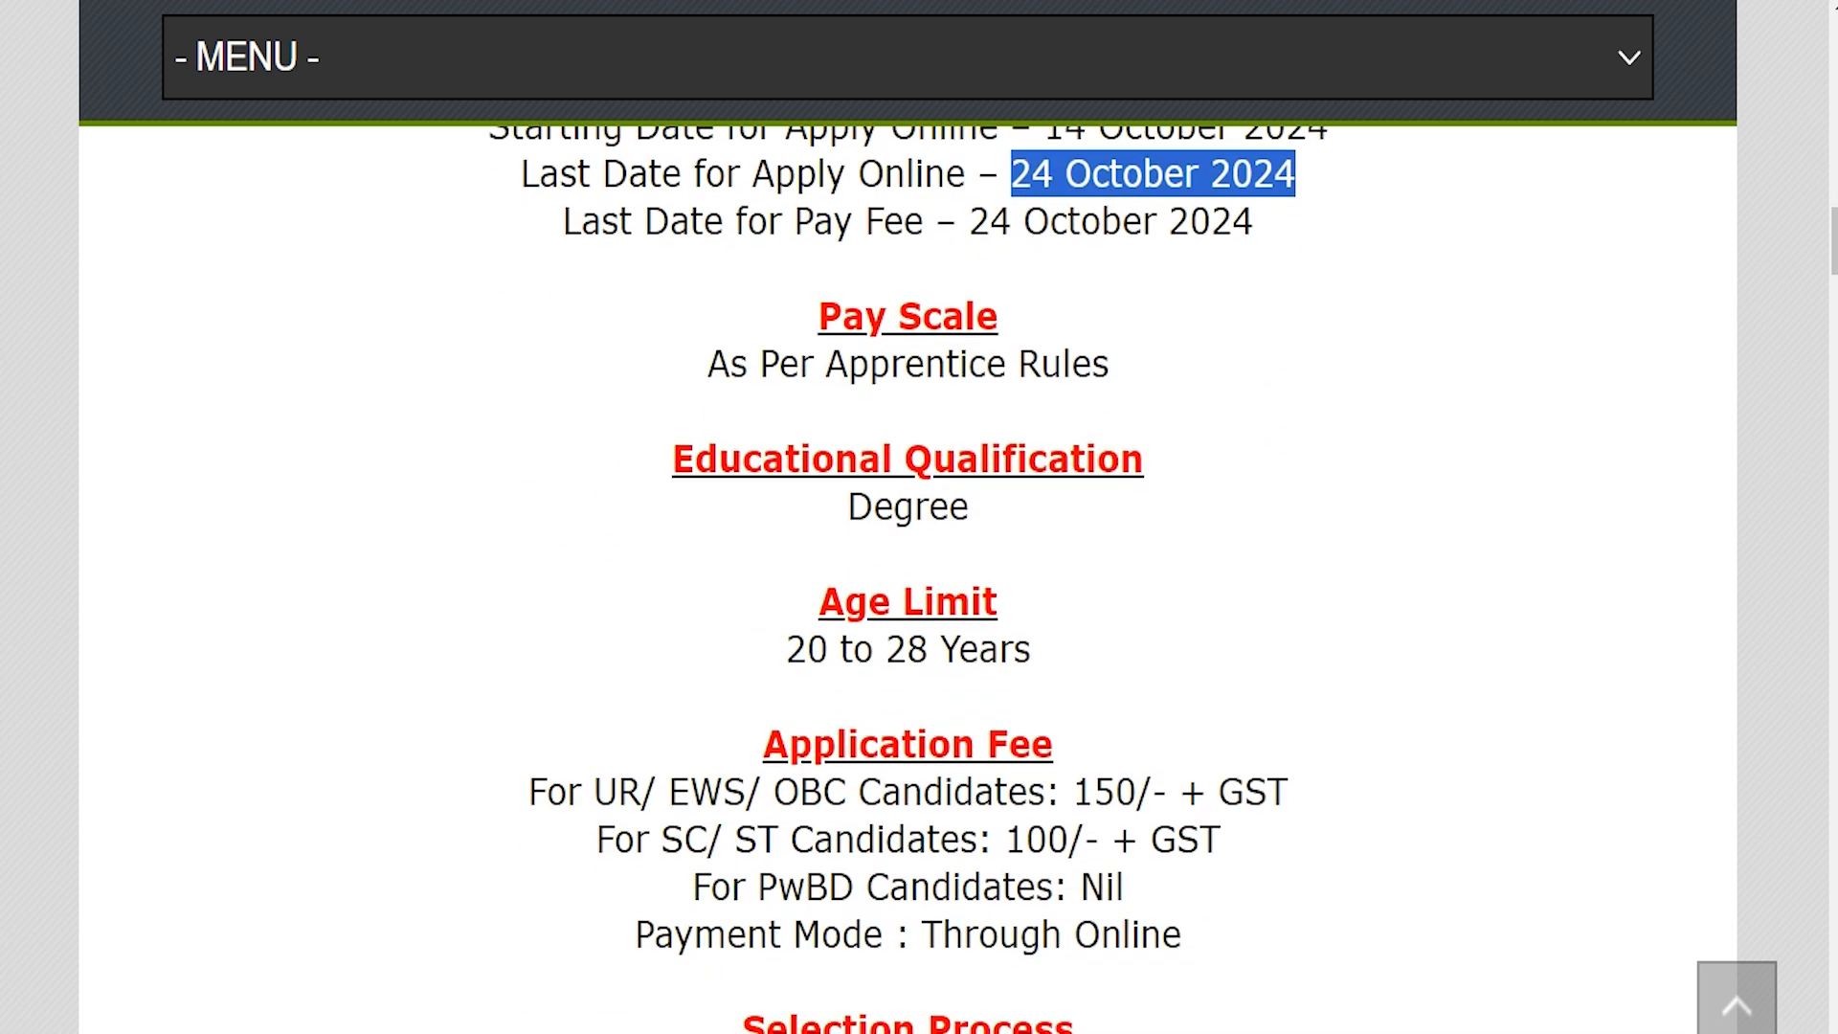
{"action": "left_click_drag", "start_coordinate": [838, 785], "coordinate": [978, 785]}
{"action": "scroll", "coordinate": [908, 574], "scroll_direction": "down", "scroll_amount": 1}
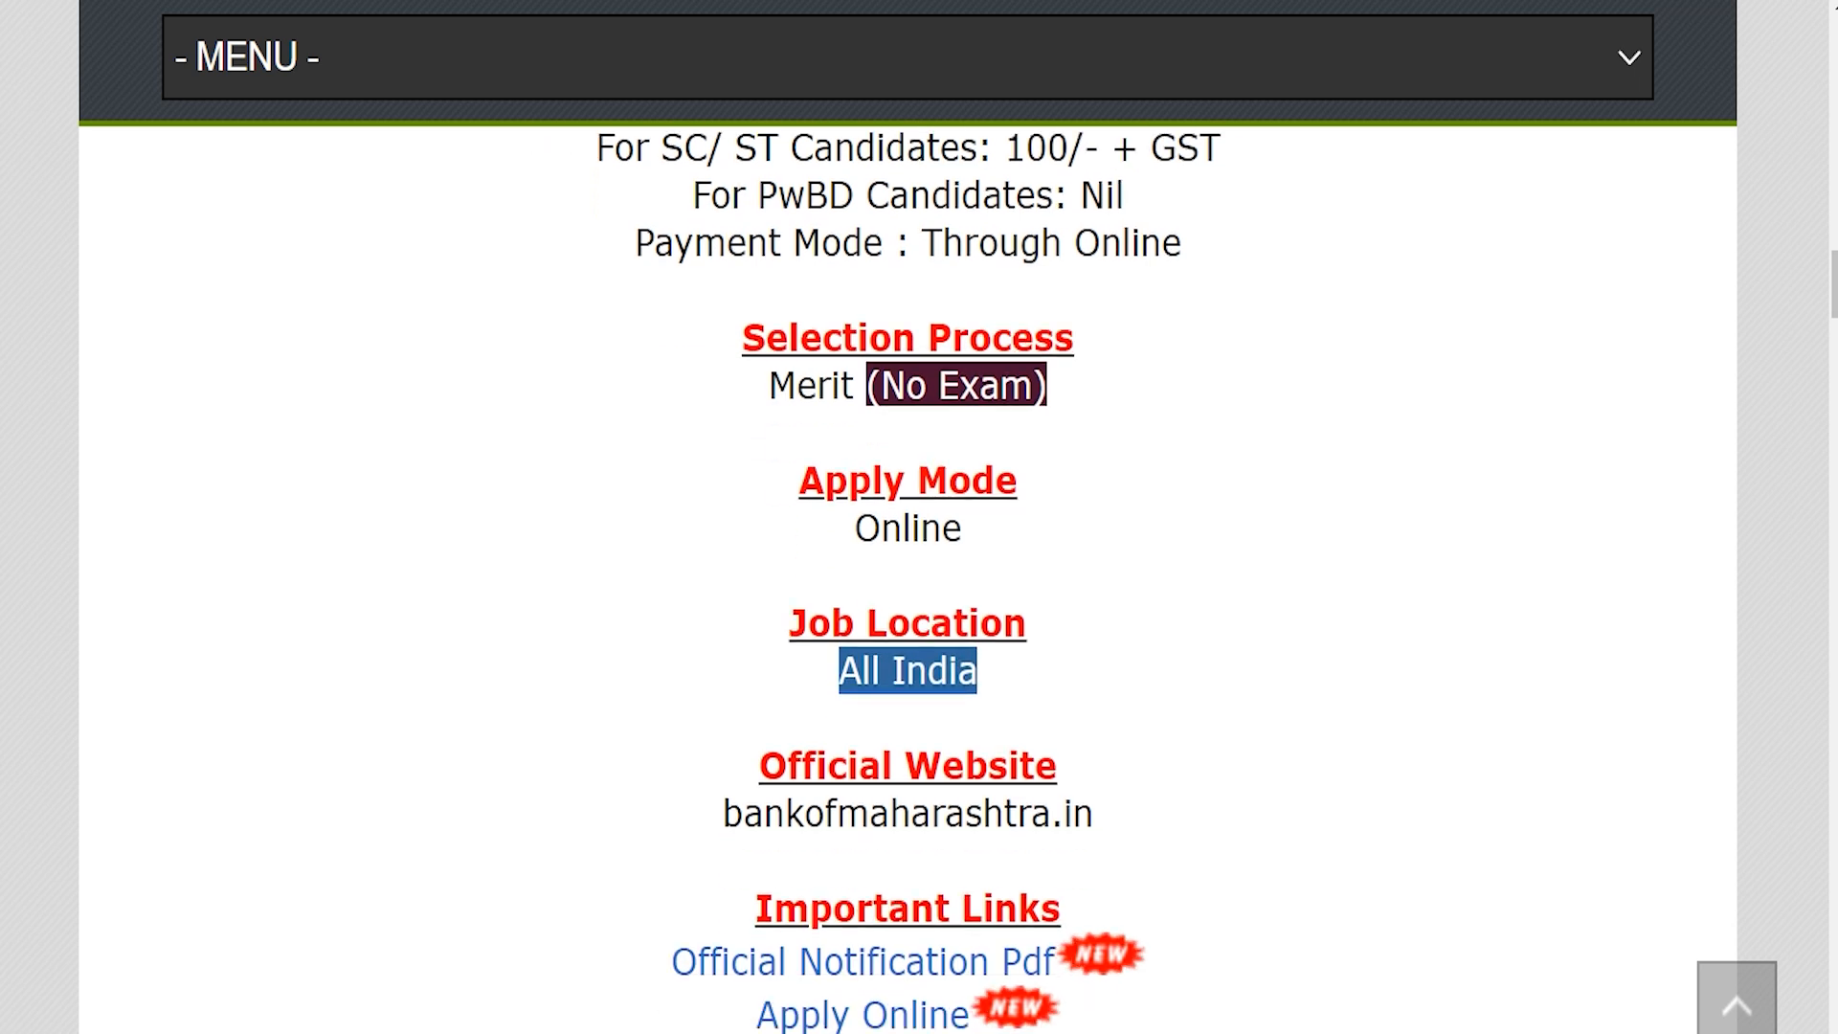
{"action": "scroll", "coordinate": [907, 574], "scroll_direction": "down", "scroll_amount": 1}
{"action": "left_click_drag", "start_coordinate": [773, 792], "coordinate": [1040, 792]}
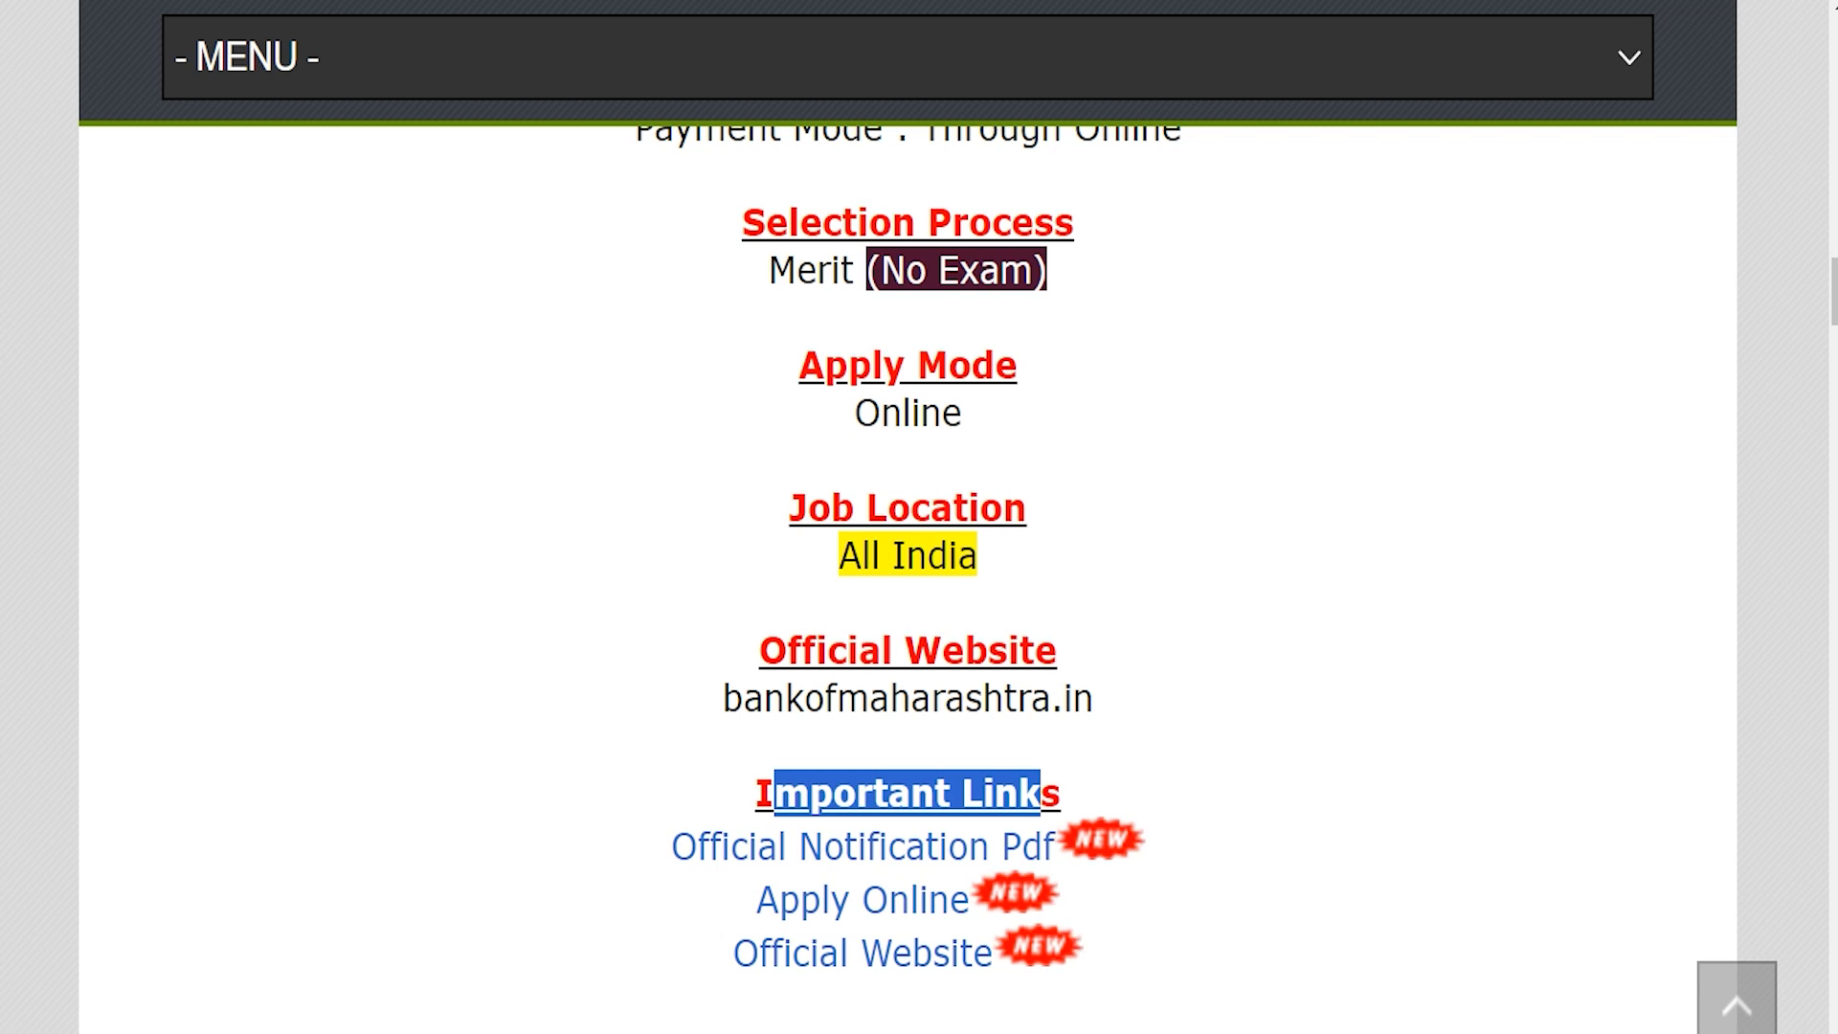
{"action": "left_click_drag", "start_coordinate": [670, 844], "coordinate": [1040, 845]}
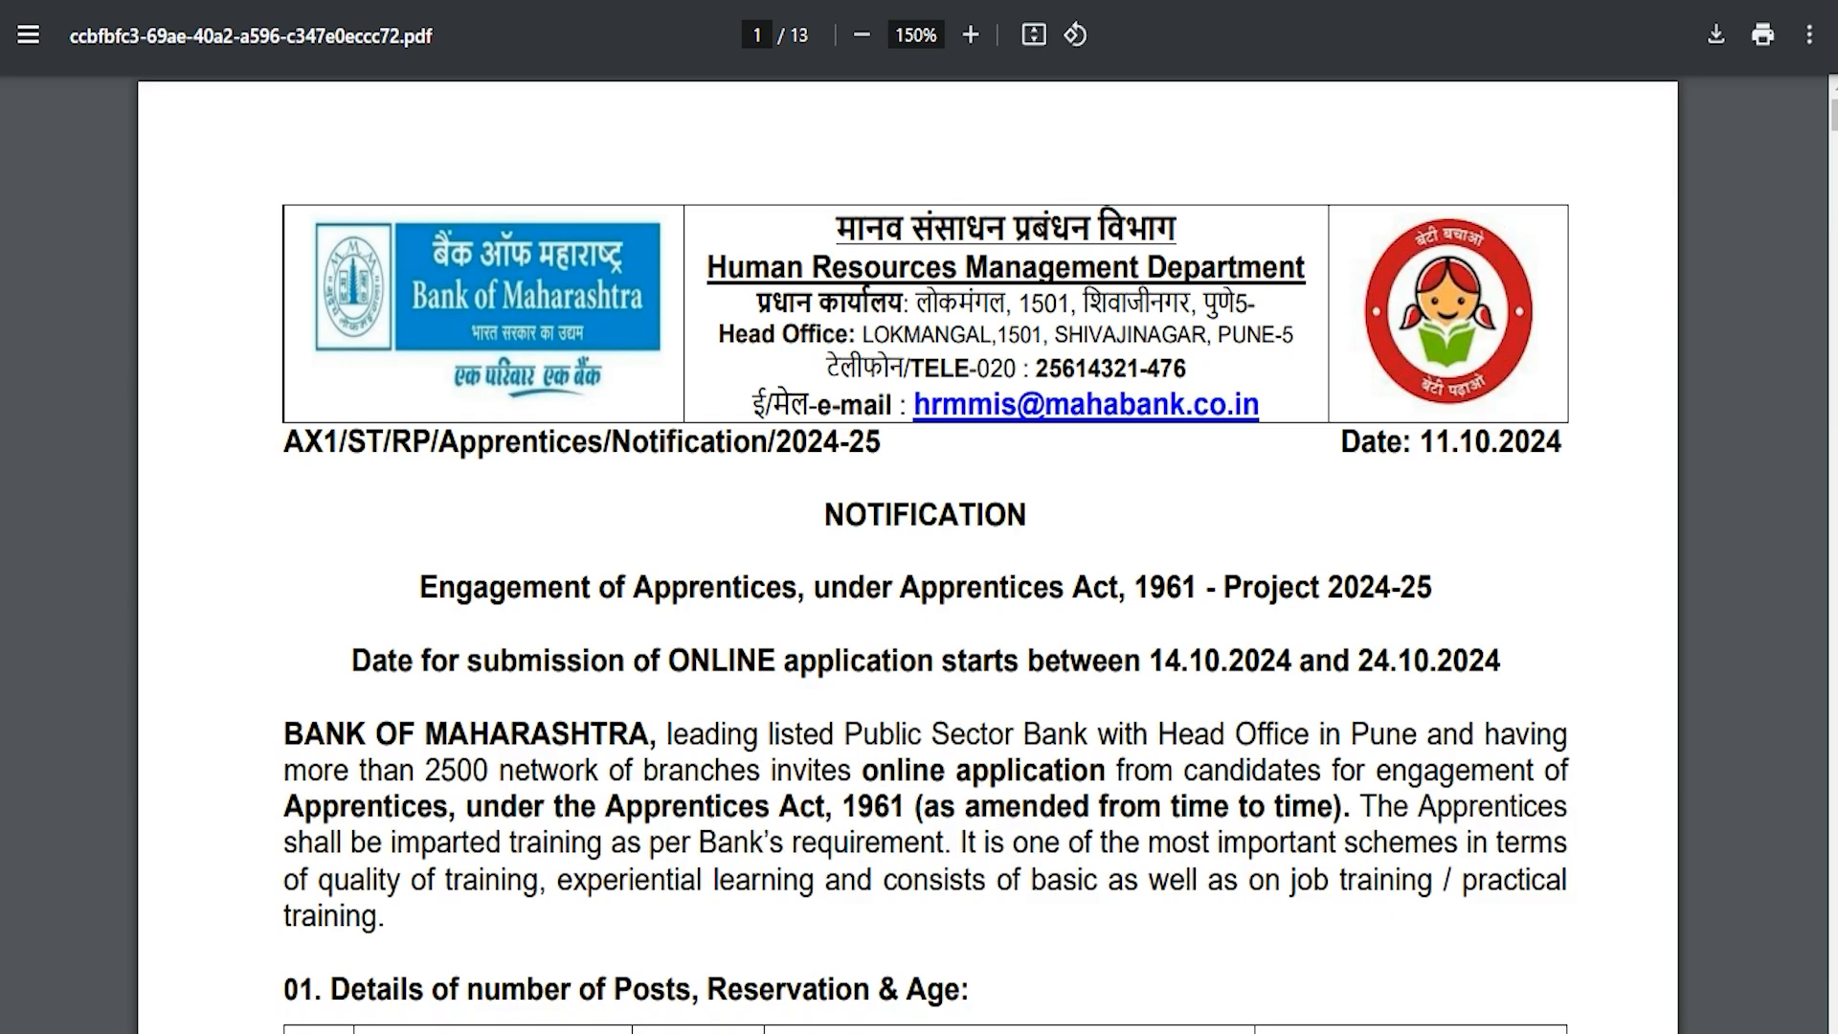
Step: Highlight the notification's introductory paragraph and scroll down through the PDF
{"action": "left_click_drag", "start_coordinate": [594, 661], "coordinate": [998, 662]}
{"action": "left_click_drag", "start_coordinate": [746, 733], "coordinate": [1160, 806]}
{"action": "scroll", "coordinate": [751, 717], "scroll_direction": "down", "scroll_amount": 1}
{"action": "scroll", "coordinate": [751, 716], "scroll_direction": "down", "scroll_amount": 15}
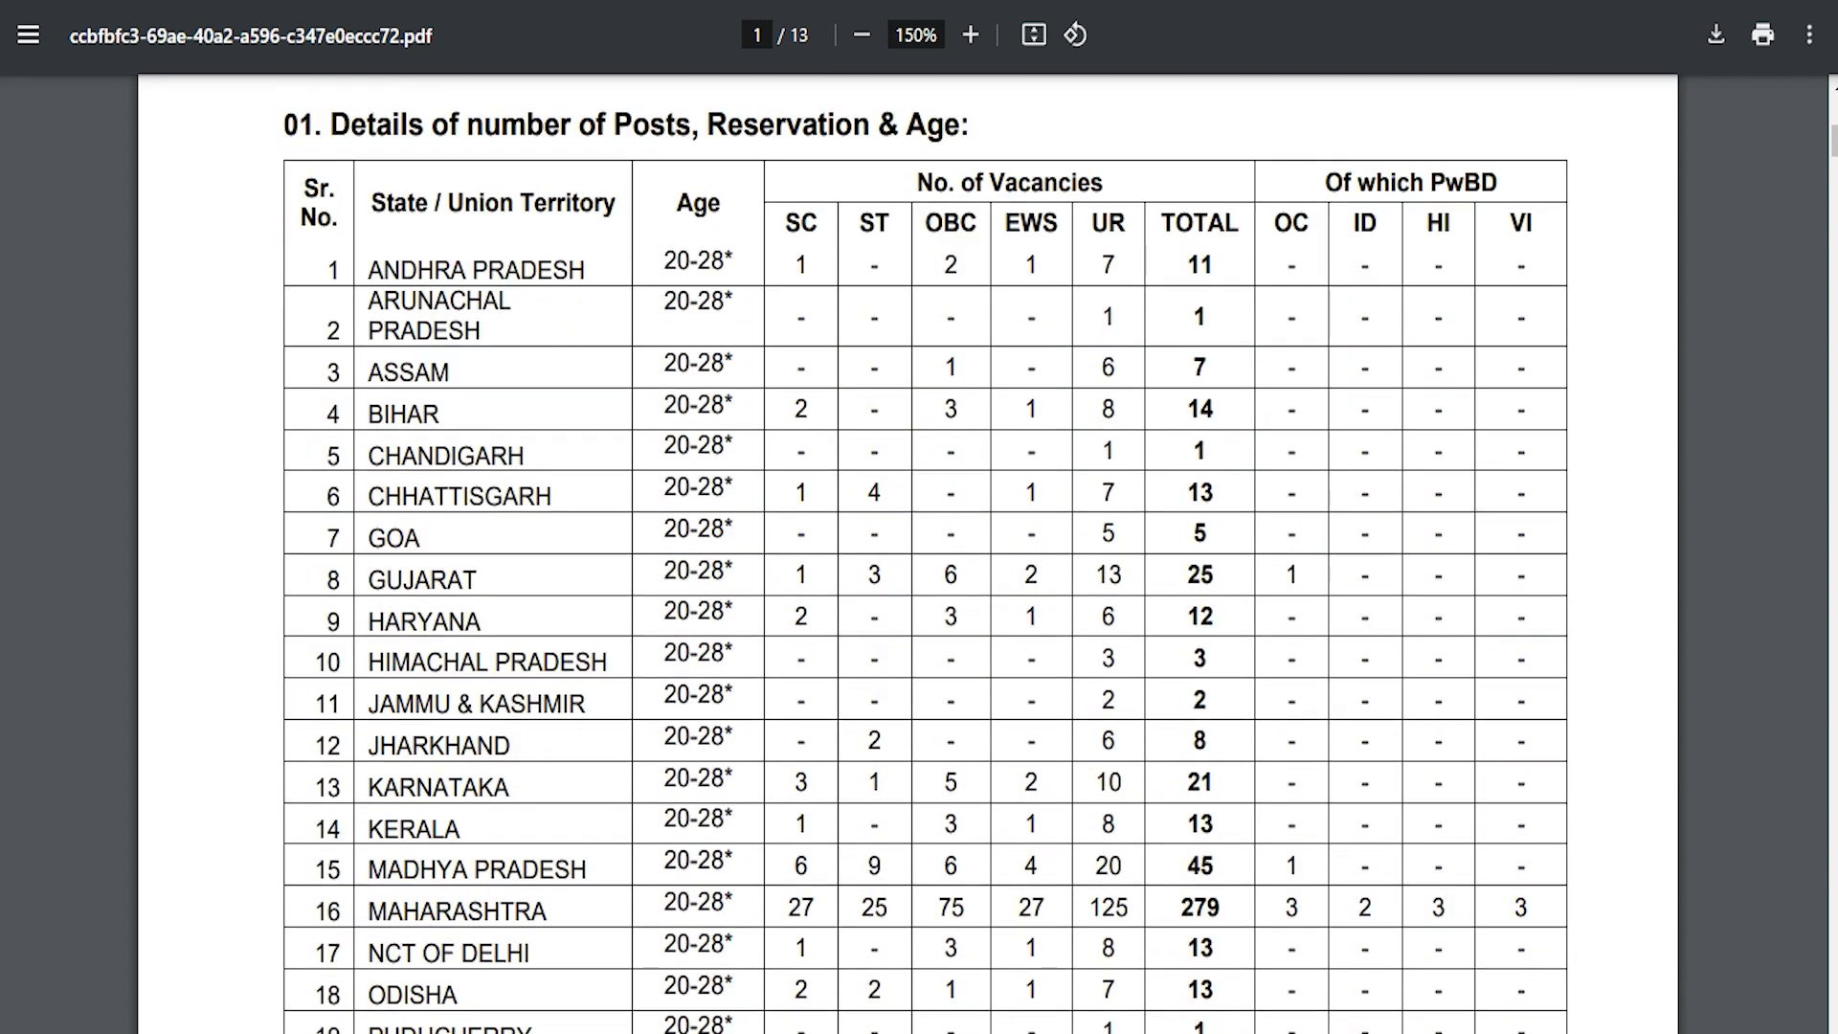
Step: Scroll the notification, then go back and follow the Apply Online link
{"action": "scroll", "coordinate": [750, 717], "scroll_direction": "down", "scroll_amount": 5}
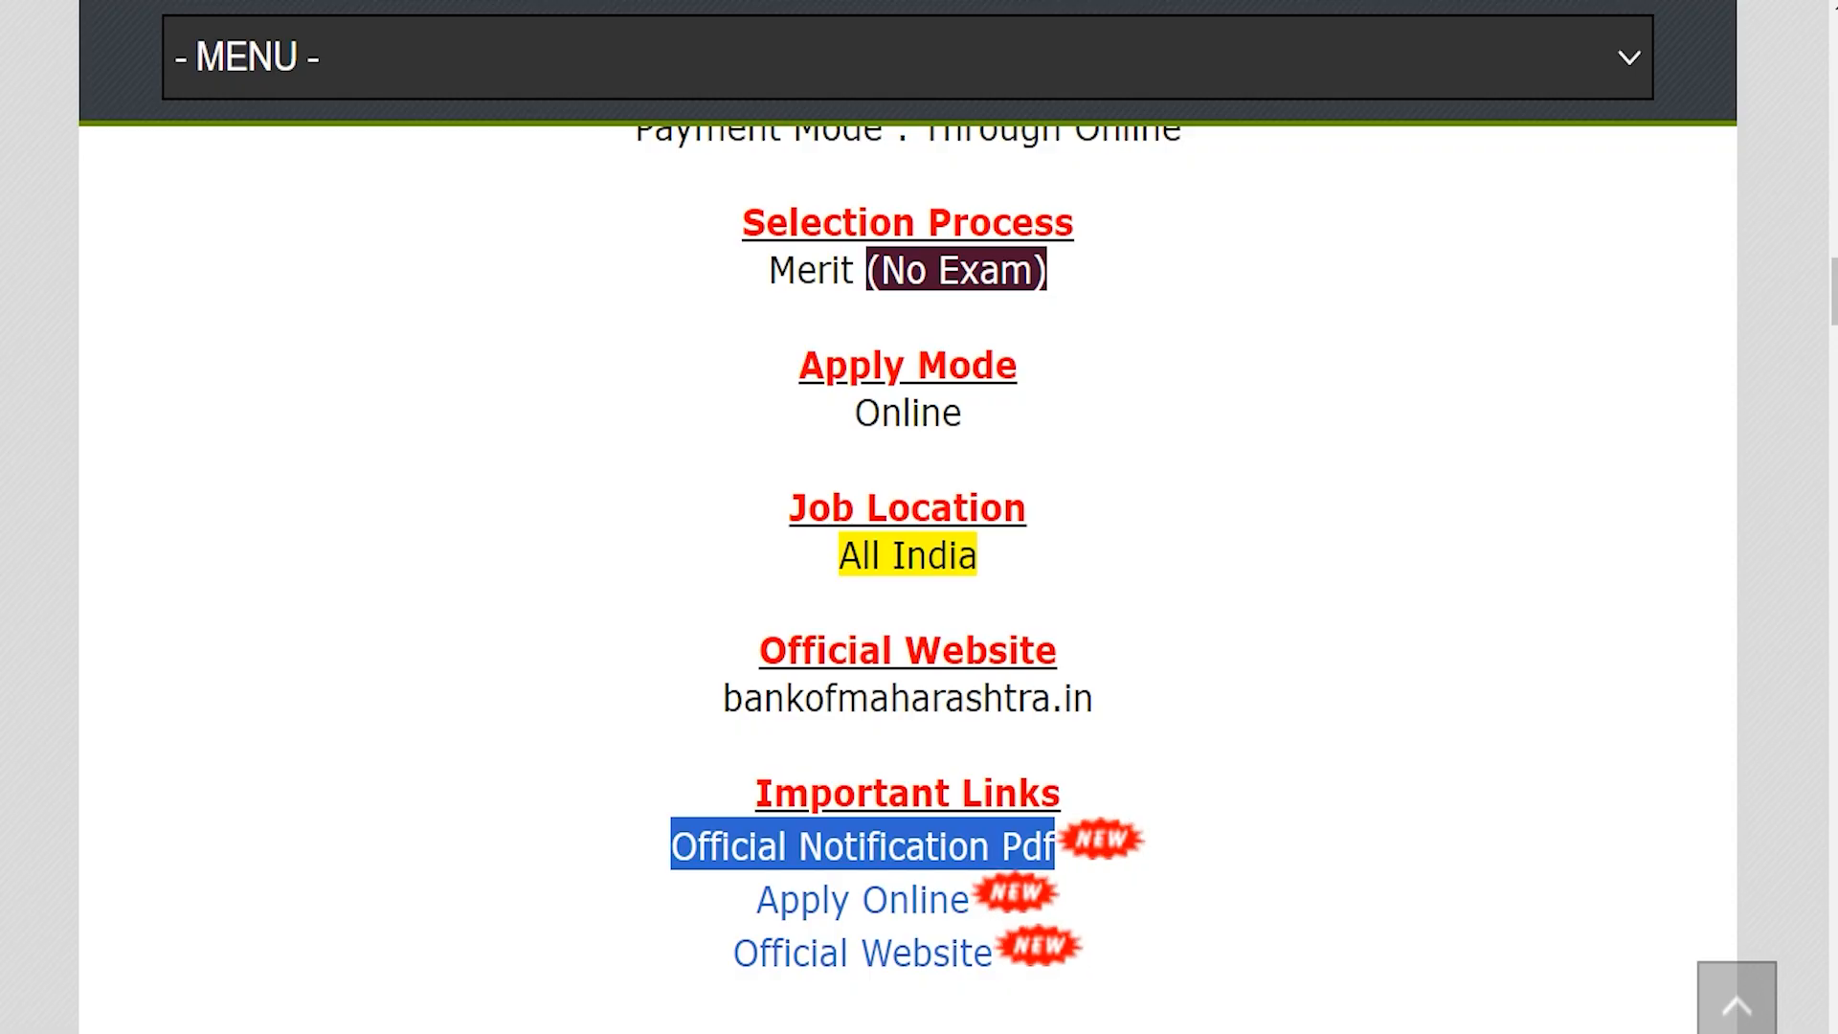
{"action": "left_click_drag", "start_coordinate": [740, 899], "coordinate": [969, 900]}
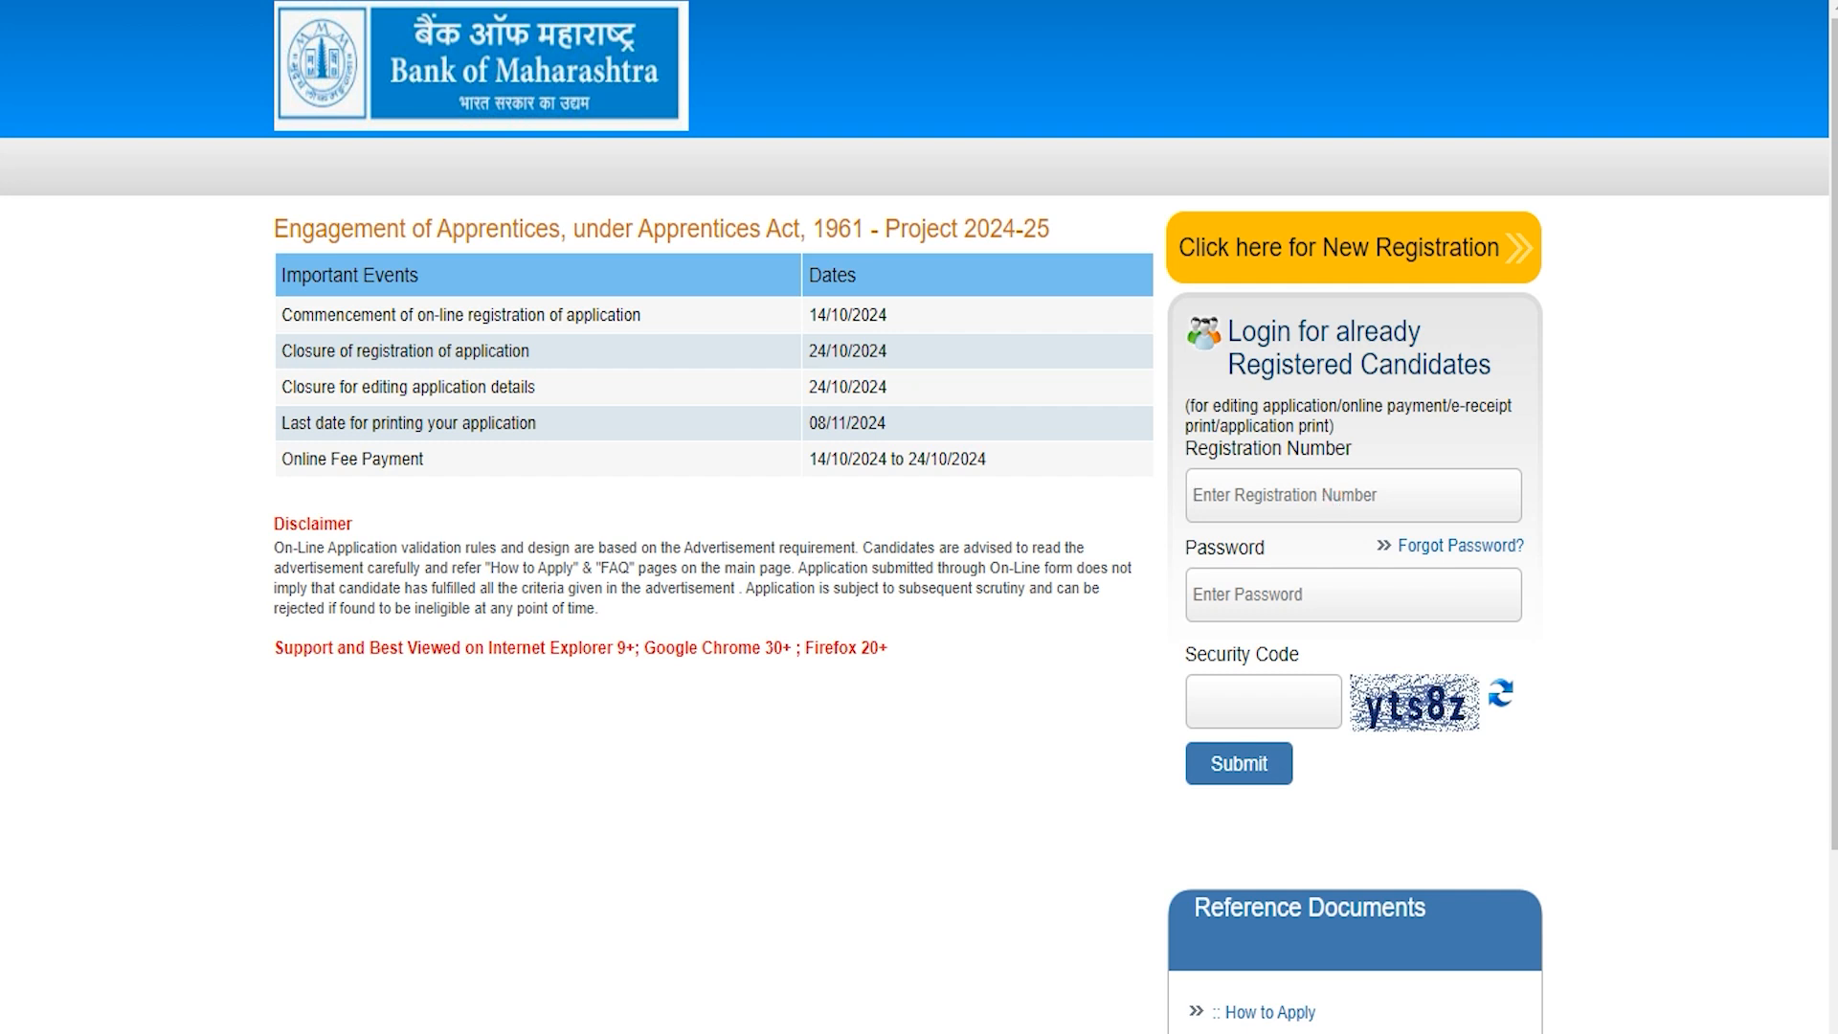
Step: Skip the login password and security code fields and choose 'Click here for New Registration'
{"action": "left_click", "coordinate": [1292, 591]}
{"action": "left_click", "coordinate": [1261, 686]}
{"action": "left_click", "coordinate": [1338, 248]}
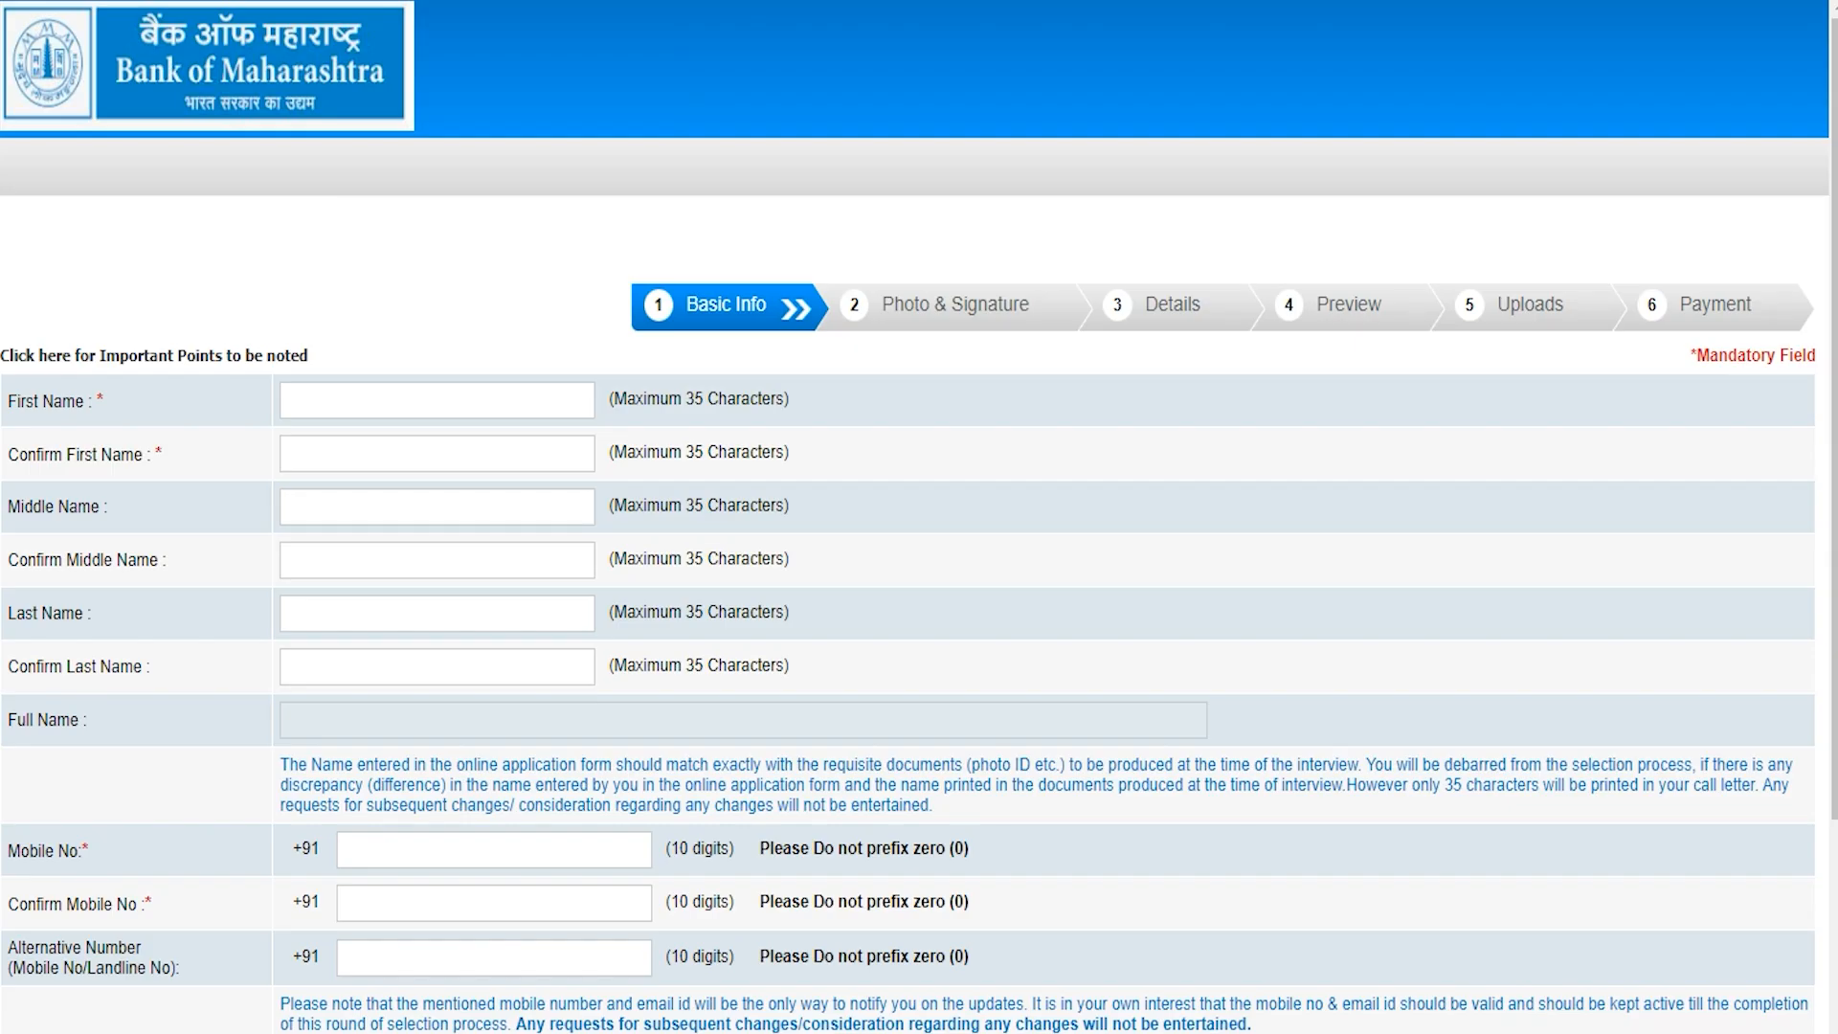
Step: Enter the applicant's first name and its confirmation, then the last name and its confirmation
{"action": "left_click", "coordinate": [496, 408]}
{"action": "key", "text": "Tab"}
{"action": "left_click", "coordinate": [287, 613]}
{"action": "key", "text": "Tab"}
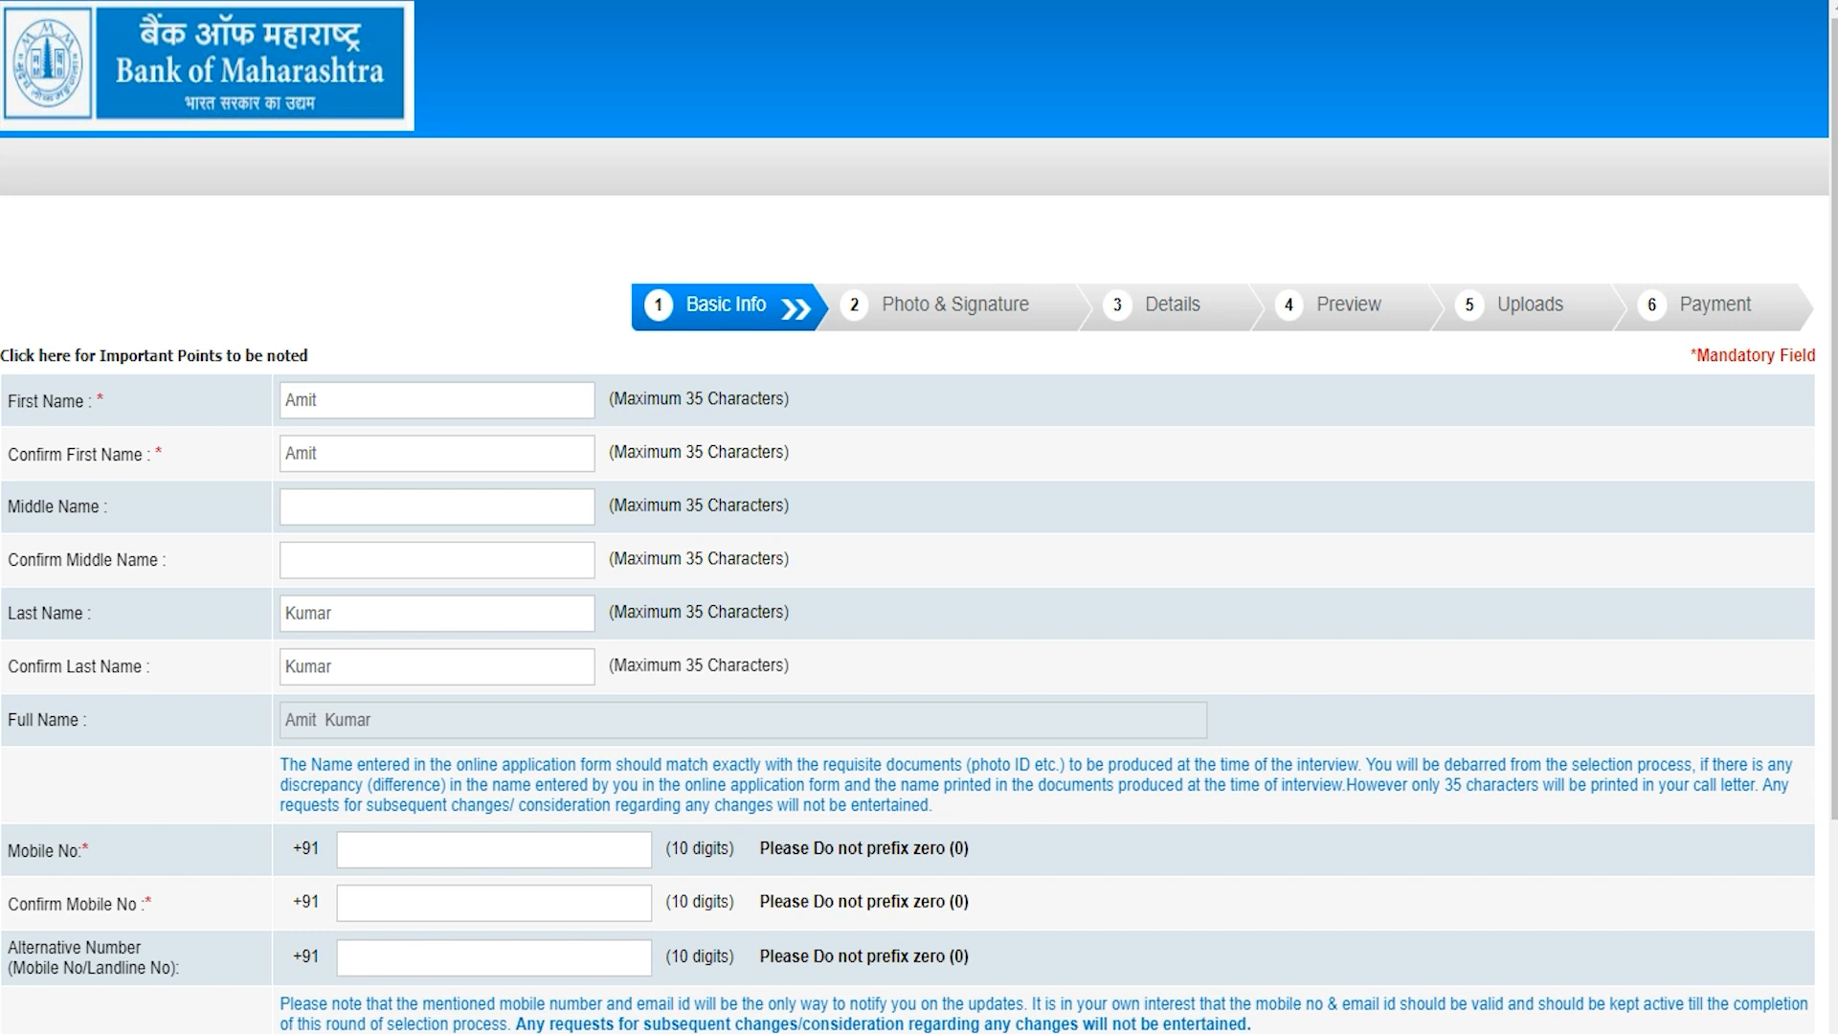
Step: Fill in the mobile number and alternative number fields
{"action": "scroll", "coordinate": [357, 558], "scroll_direction": "down", "scroll_amount": 3}
{"action": "left_click", "coordinate": [357, 557]}
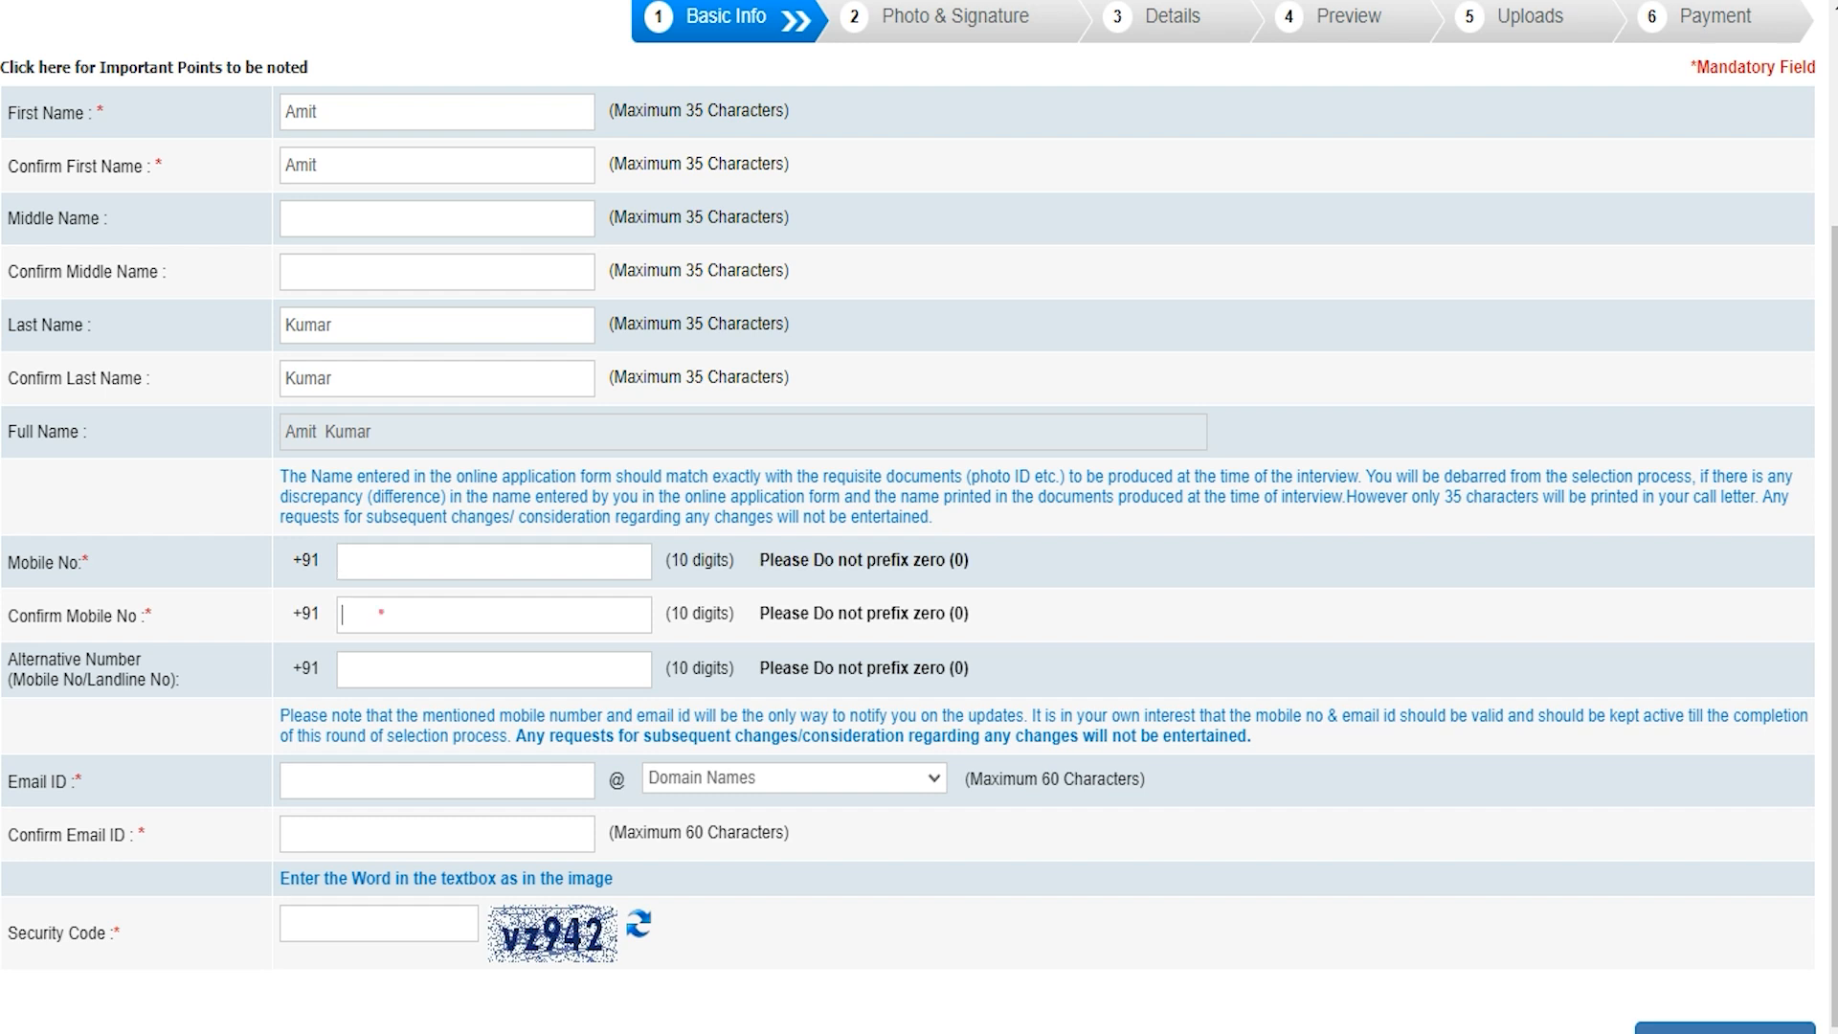
{"action": "scroll", "coordinate": [381, 613], "scroll_direction": "down", "scroll_amount": 1}
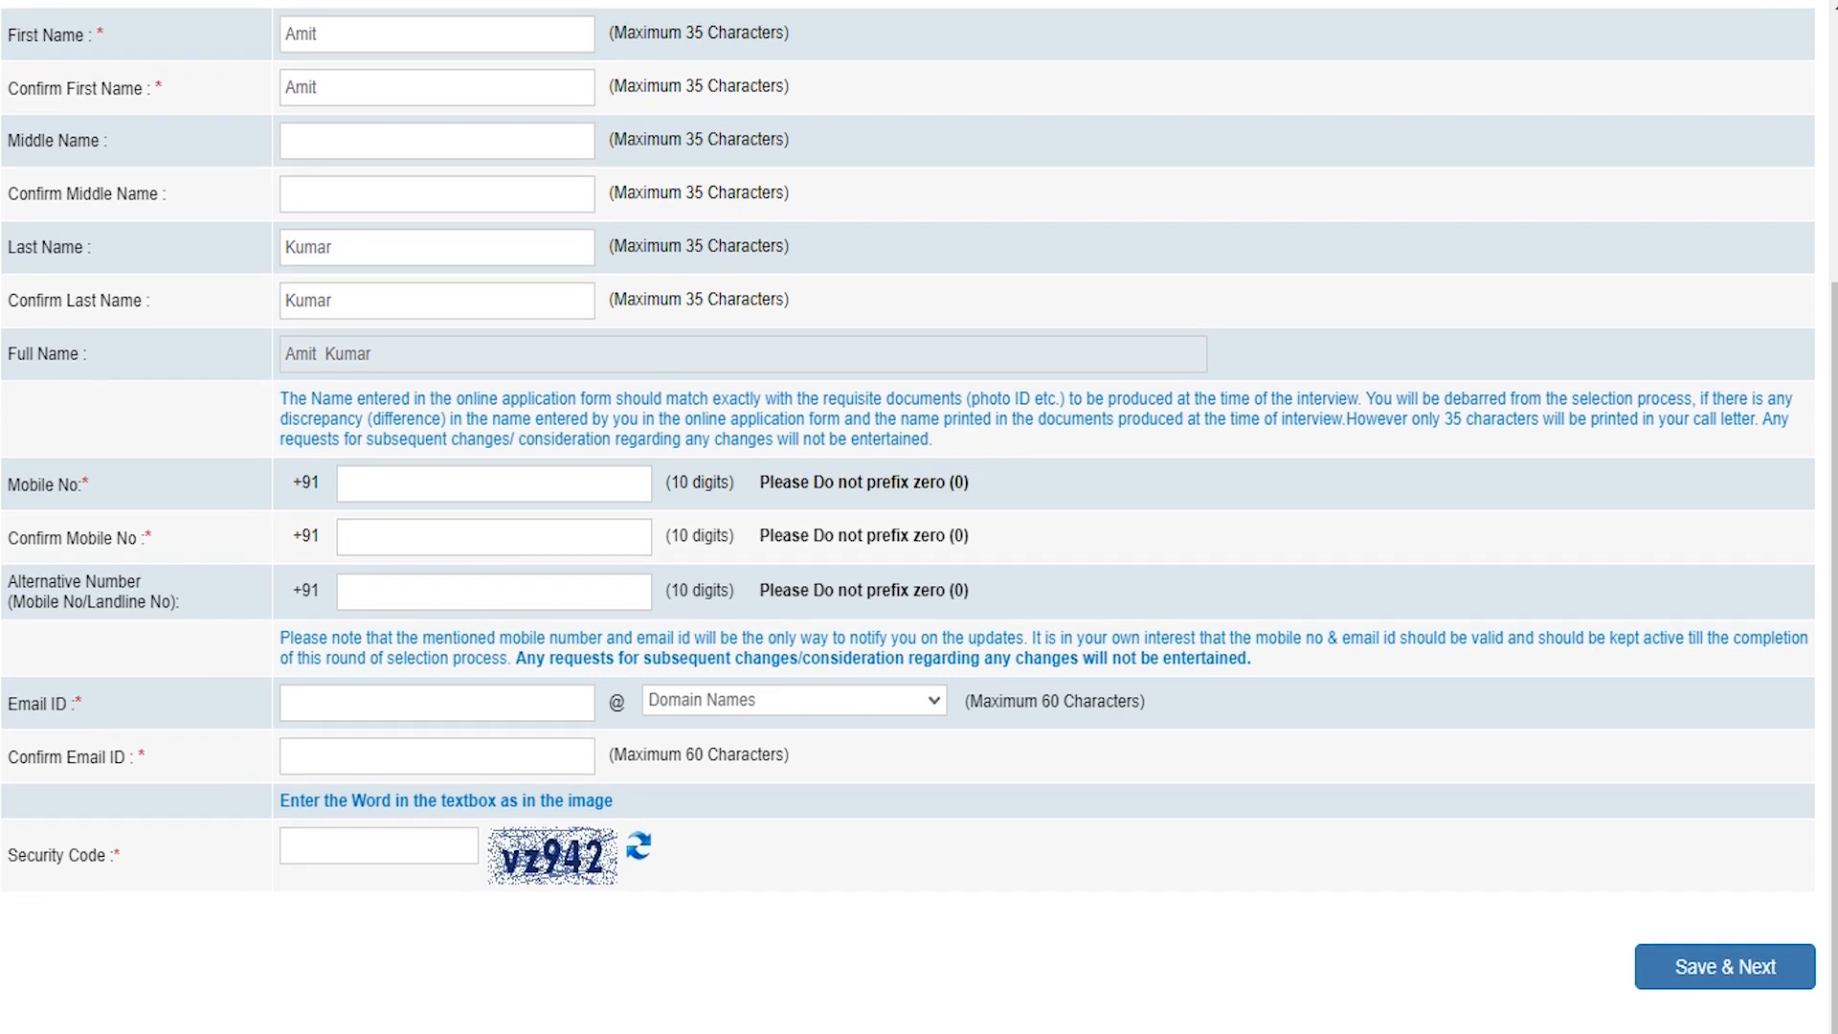
{"action": "left_click", "coordinate": [383, 589]}
{"action": "type", "text": "abc"}
Step: Choose gmail.com as the e-mail domain, confirm the e-mail address, enter the security code and save
{"action": "left_click", "coordinate": [759, 699]}
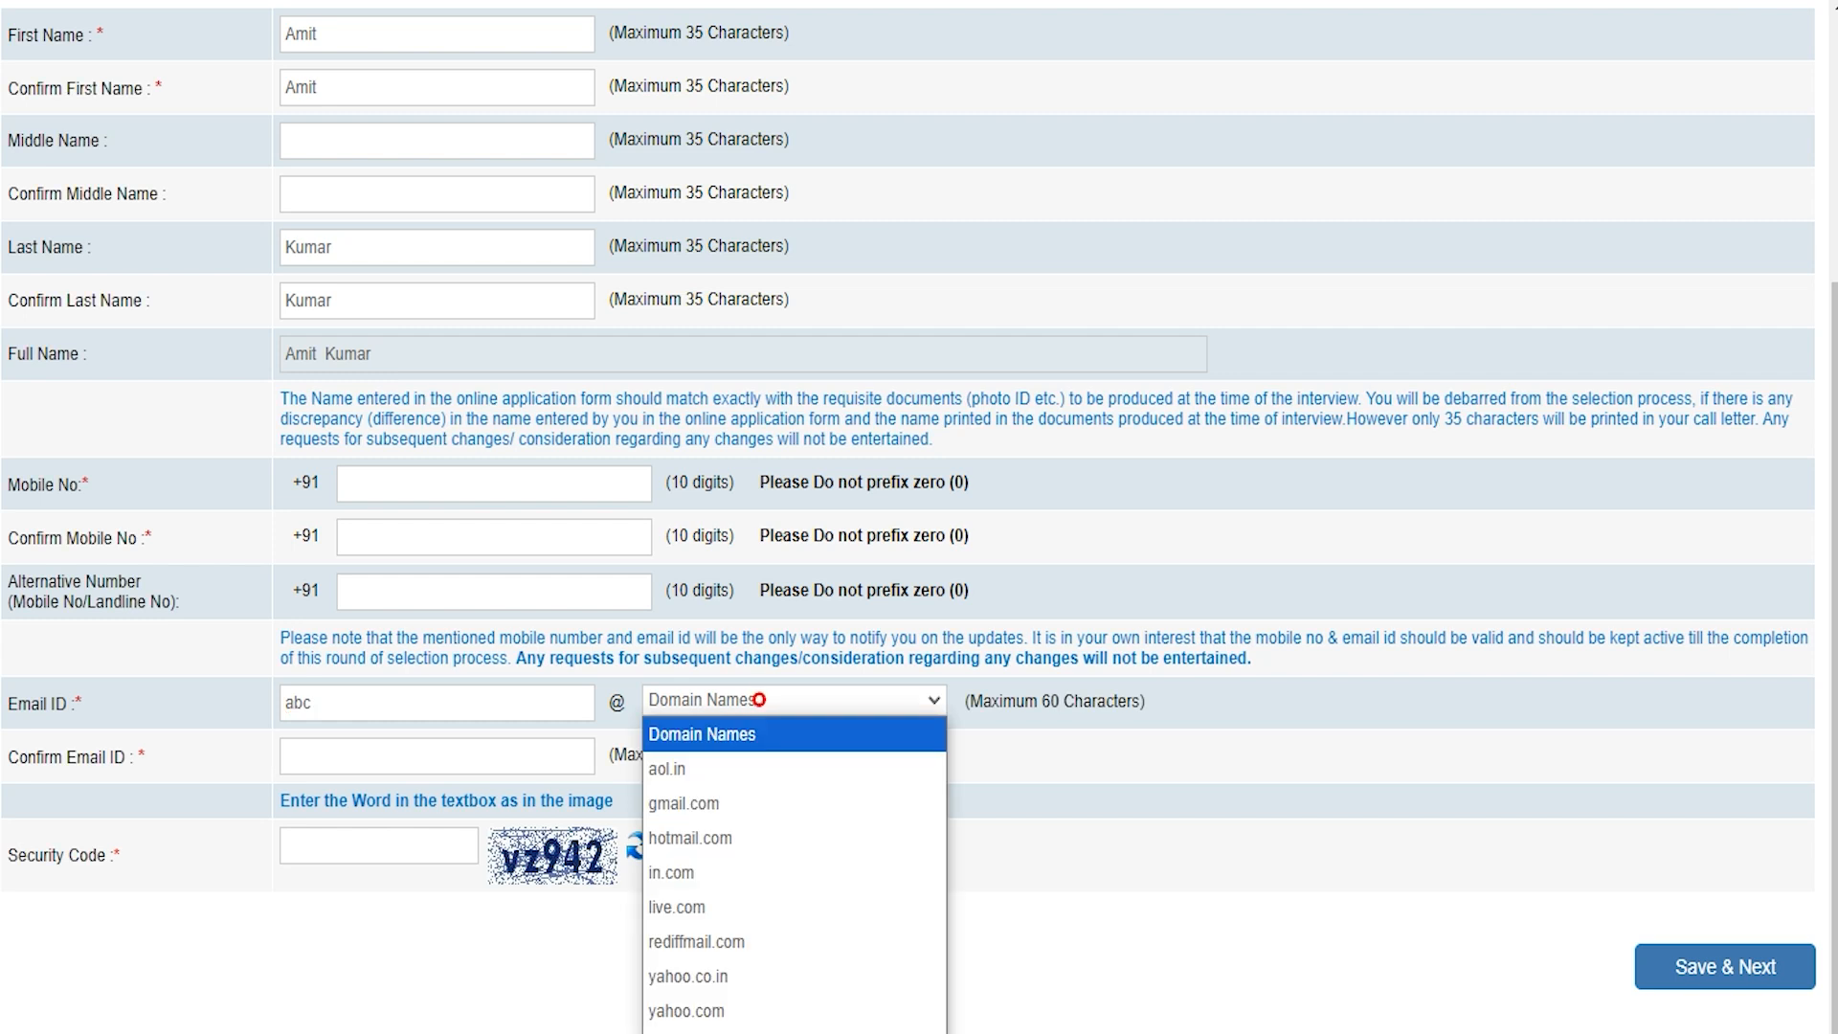
{"action": "left_click", "coordinate": [716, 803]}
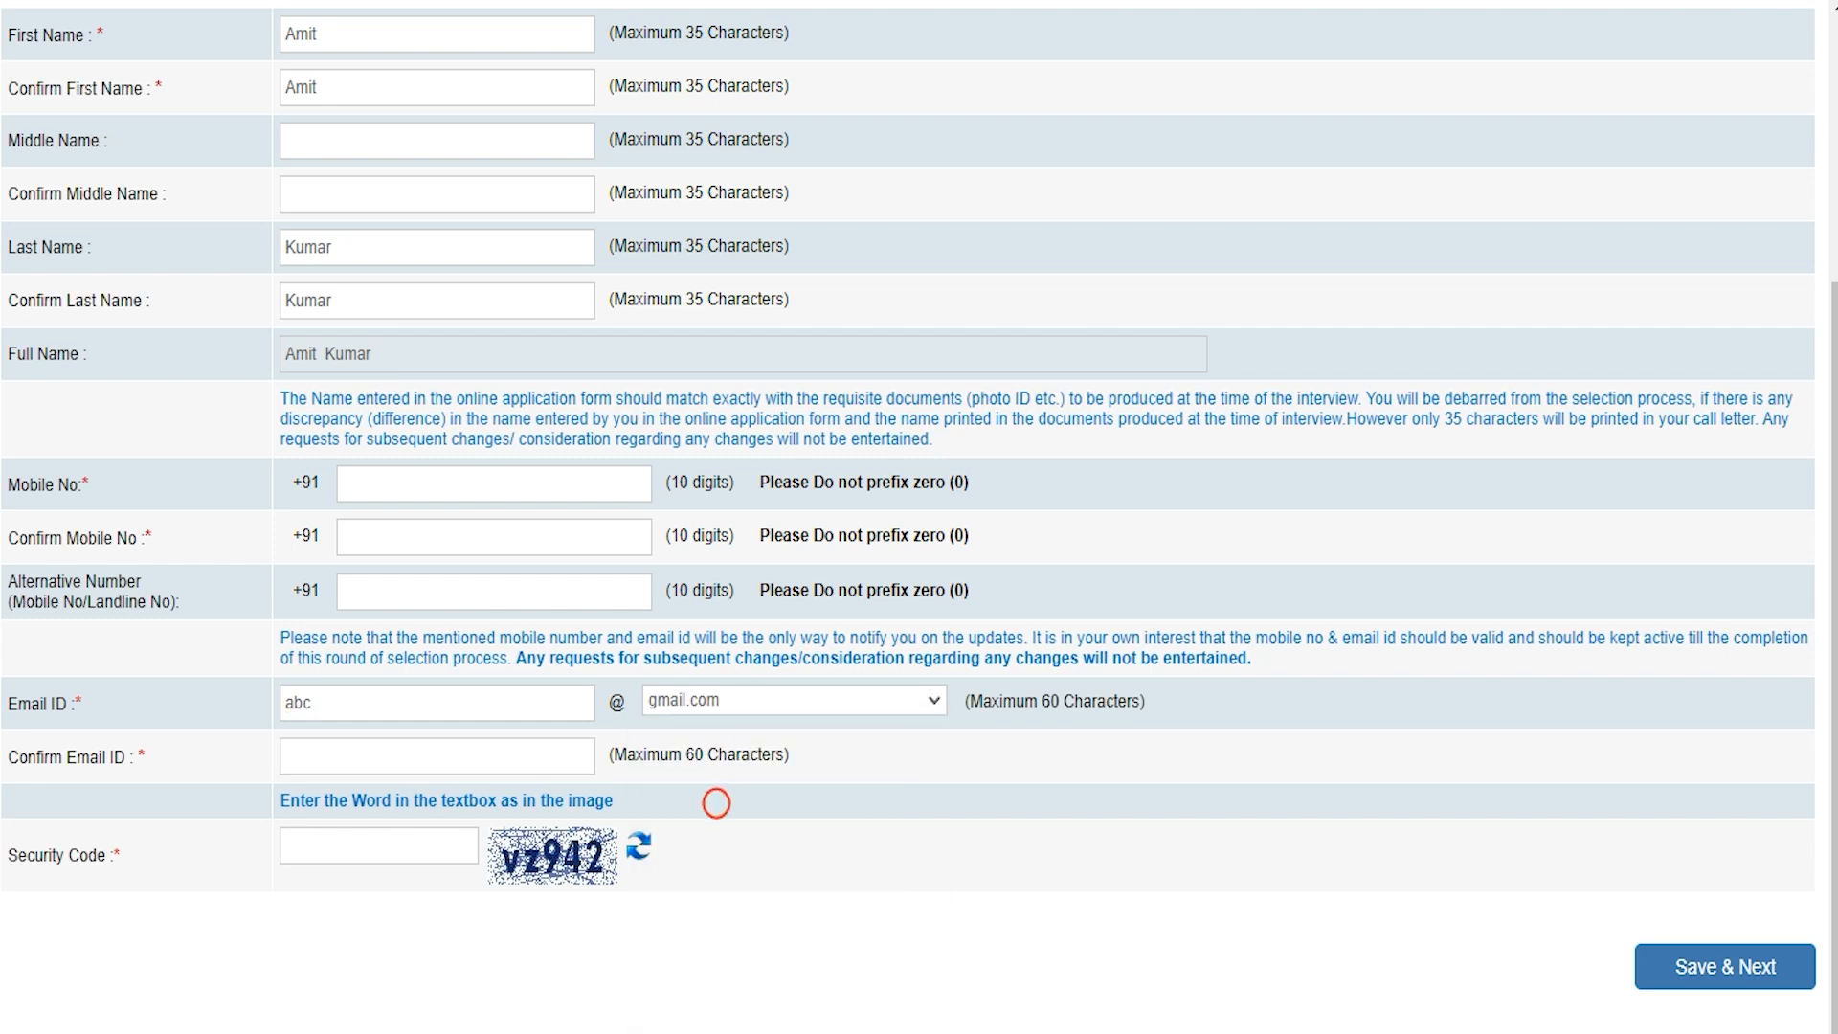
{"action": "left_click", "coordinate": [454, 764]}
{"action": "type", "text": "abc@gmail.com"}
{"action": "left_click", "coordinate": [403, 845]}
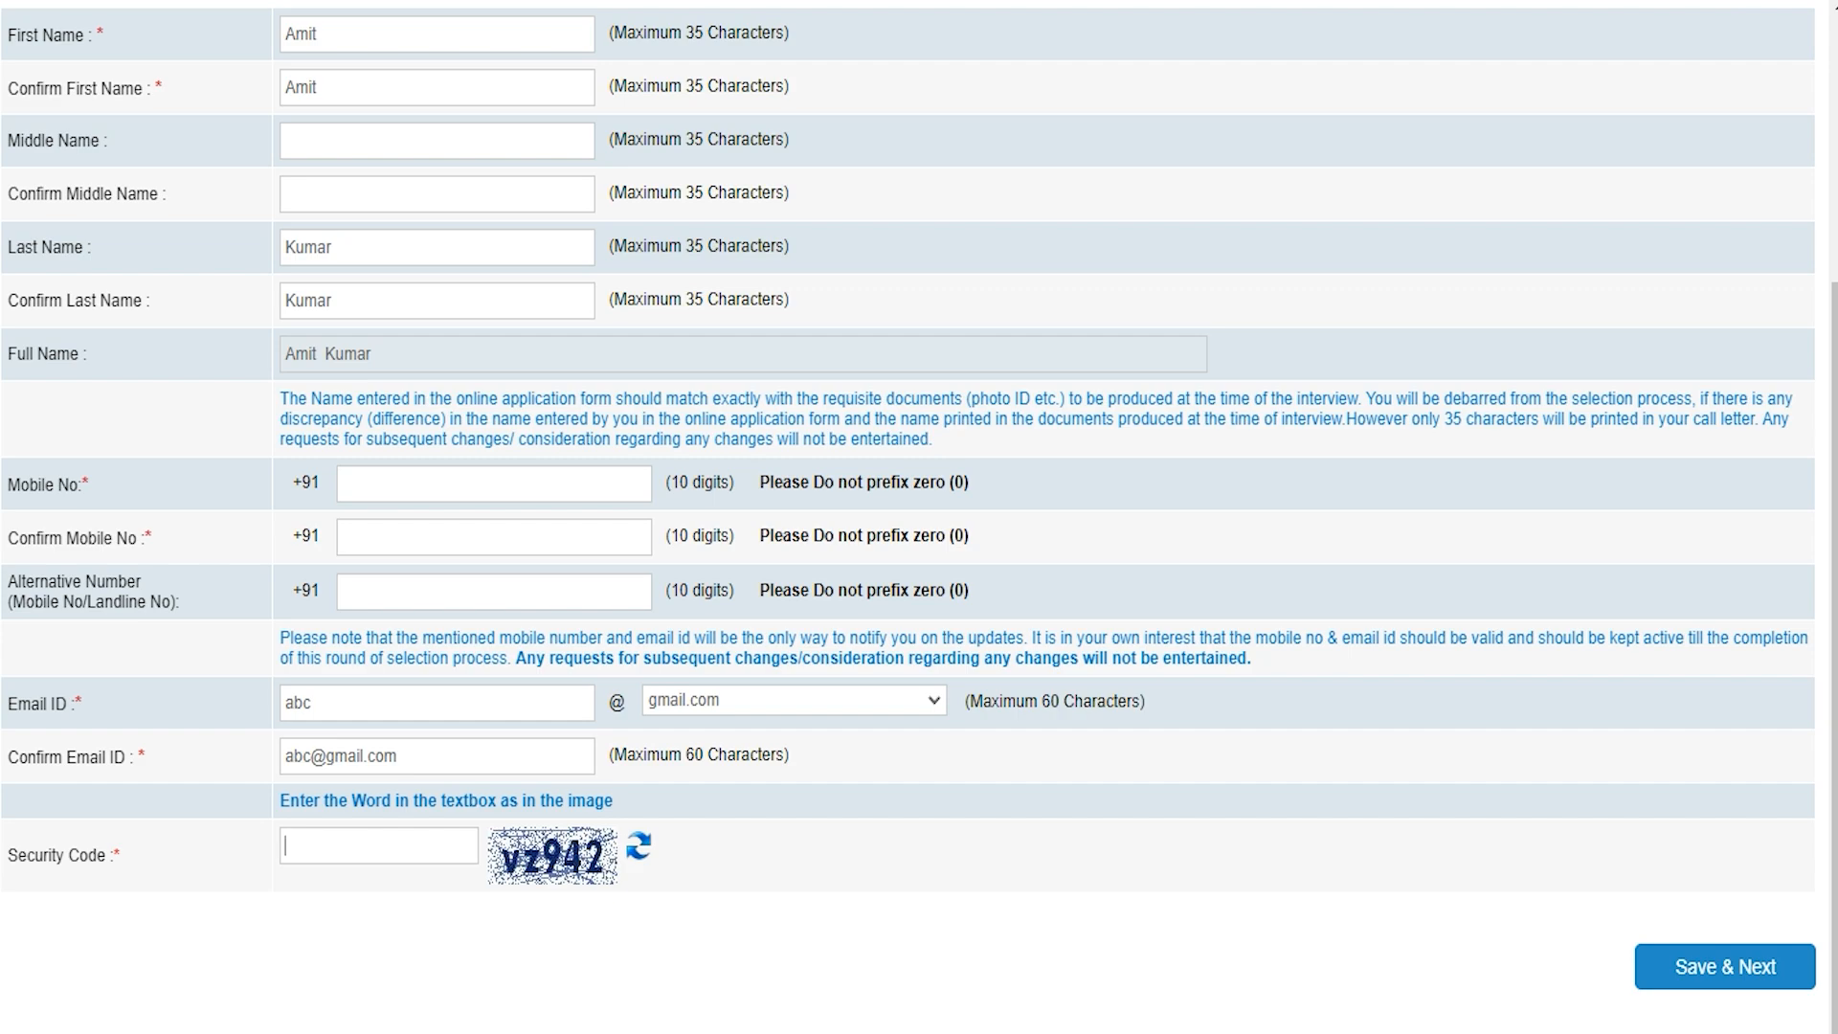
{"action": "left_click", "coordinate": [1070, 705]}
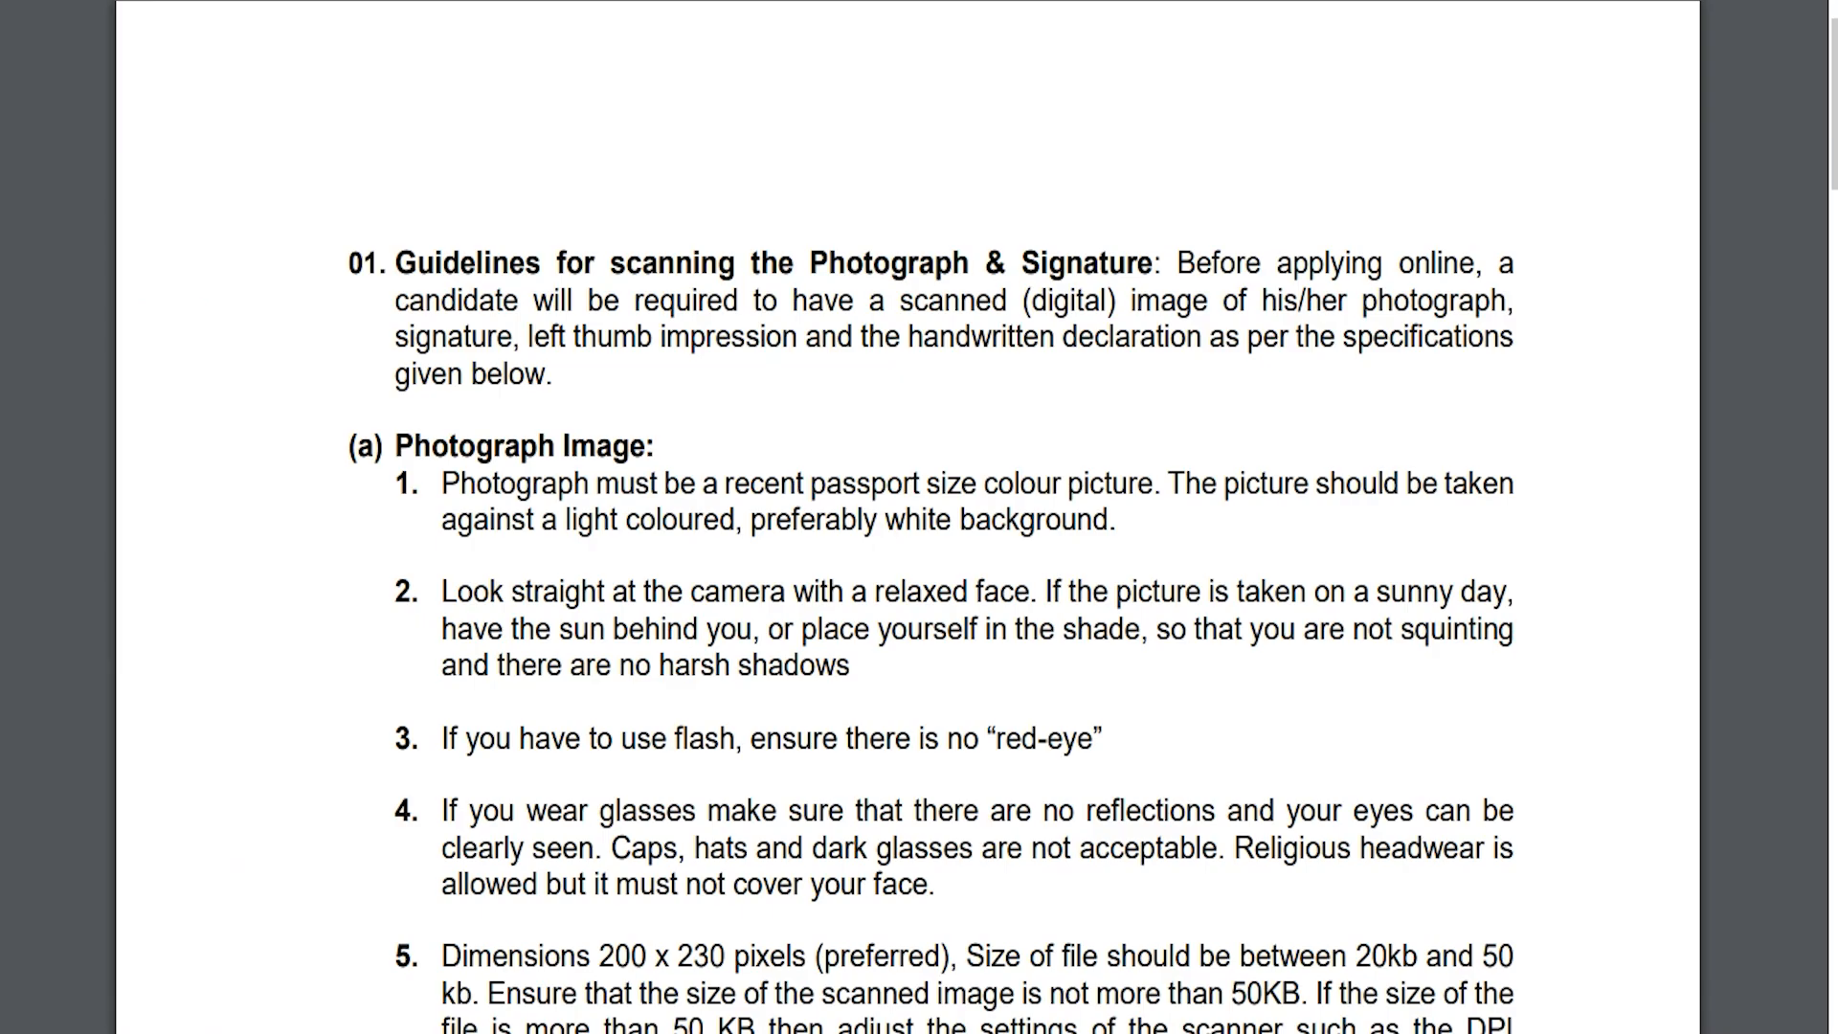
Step: In the scanning guidelines, highlight the photo dimensions and 20kb to 50kb size range
{"action": "left_click", "coordinate": [727, 486]}
{"action": "scroll", "coordinate": [907, 517], "scroll_direction": "down", "scroll_amount": 3}
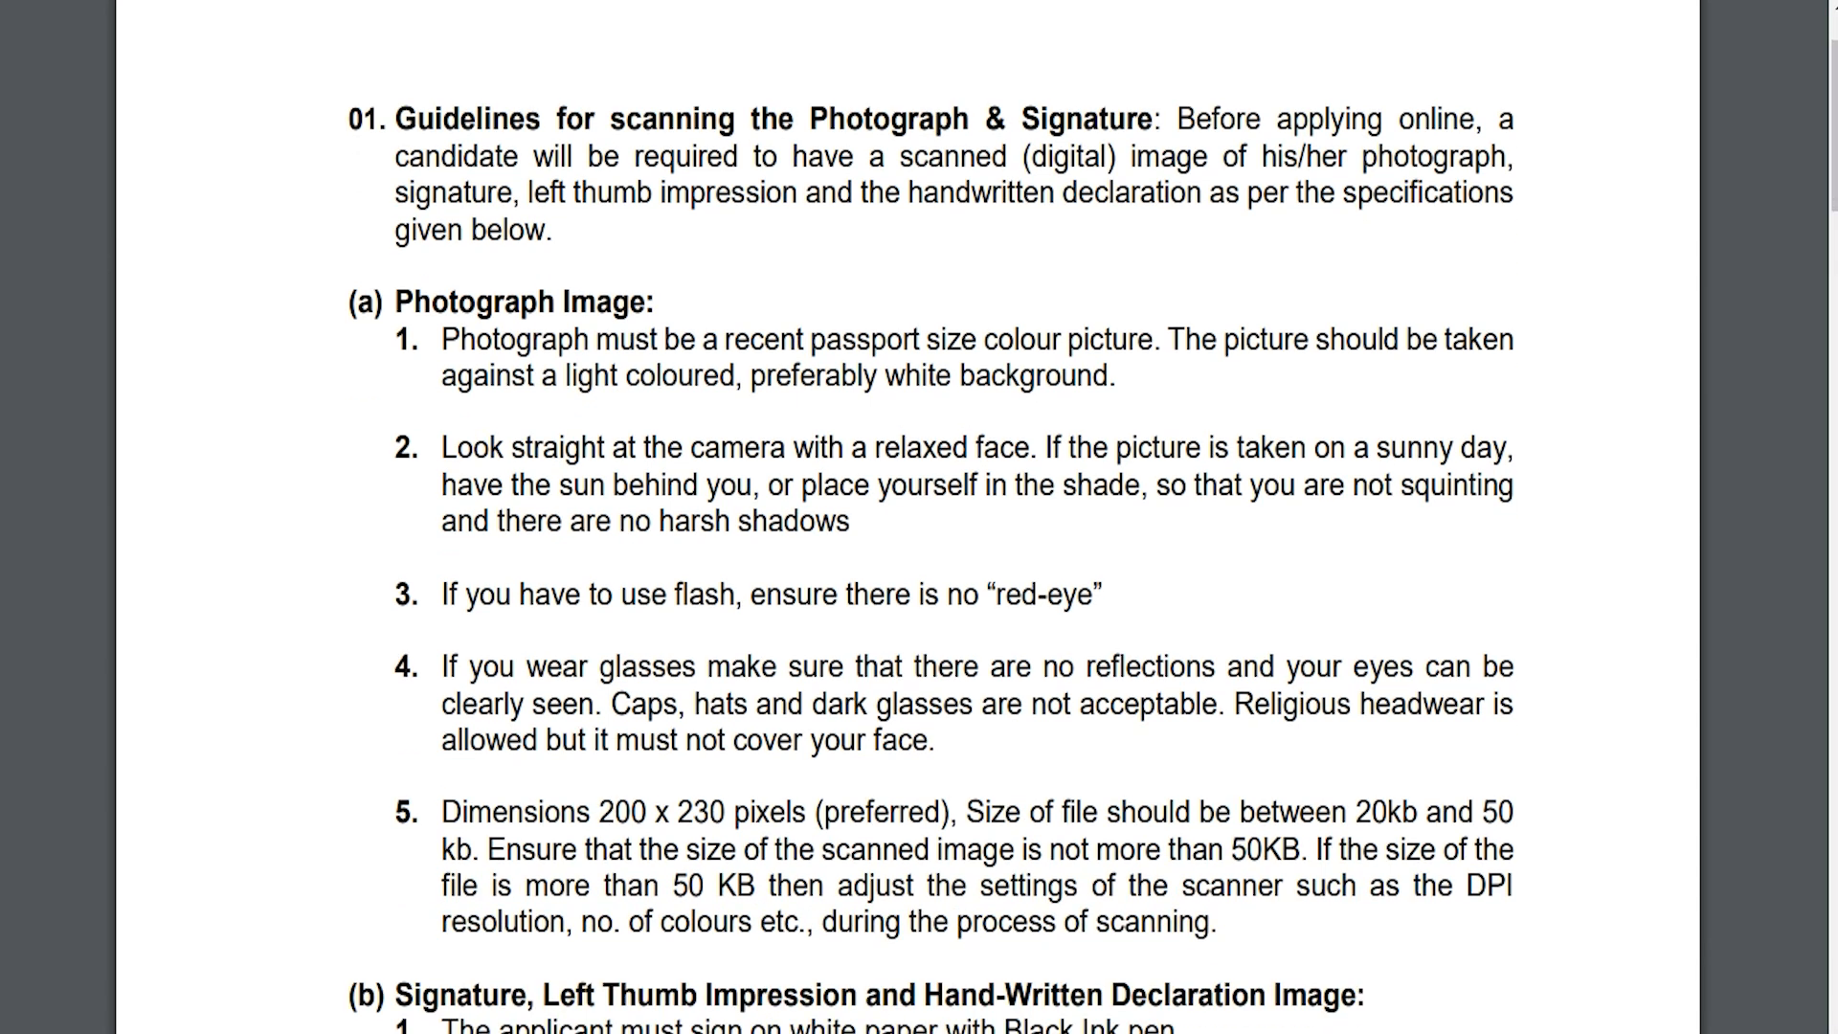
{"action": "left_click_drag", "start_coordinate": [589, 812], "coordinate": [709, 811]}
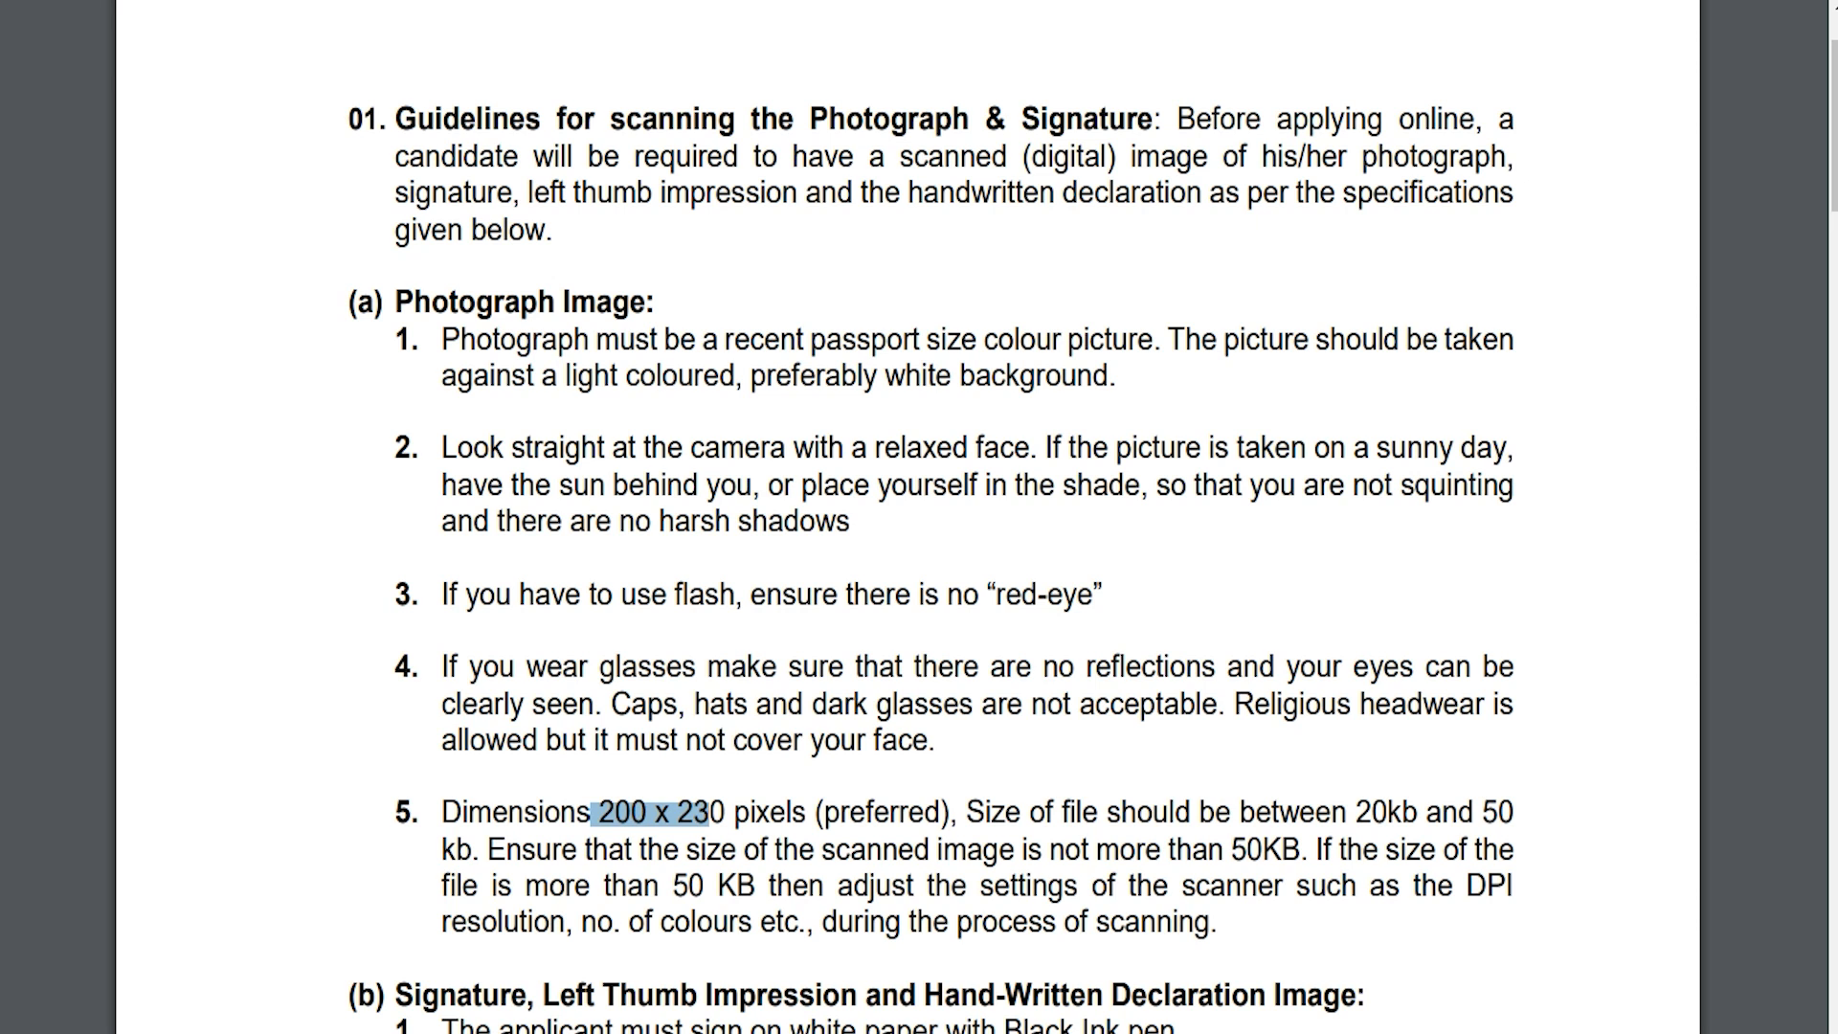
{"action": "left_click_drag", "start_coordinate": [1353, 812], "coordinate": [1513, 812]}
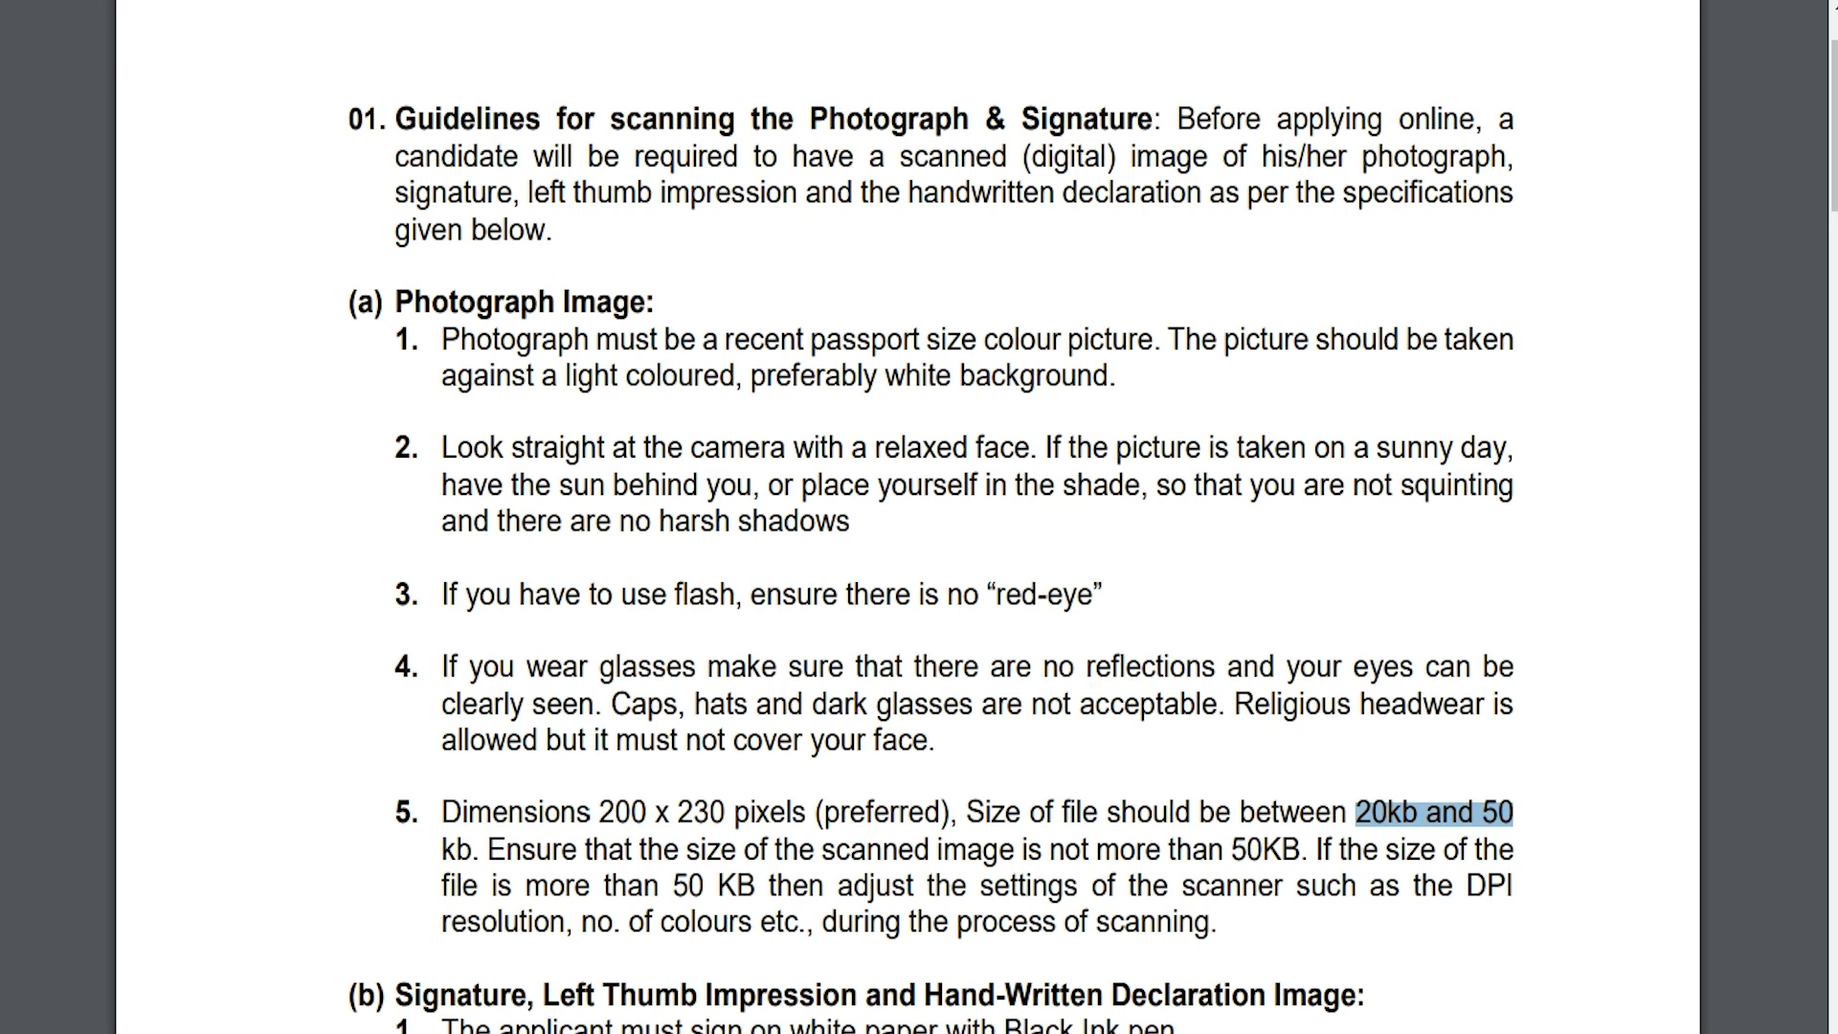
Step: Highlight the signature's 140 x 60 dimensions, 10kb to 20kb size range and jpg / jpeg file type
{"action": "scroll", "coordinate": [919, 517], "scroll_direction": "down", "scroll_amount": 3}
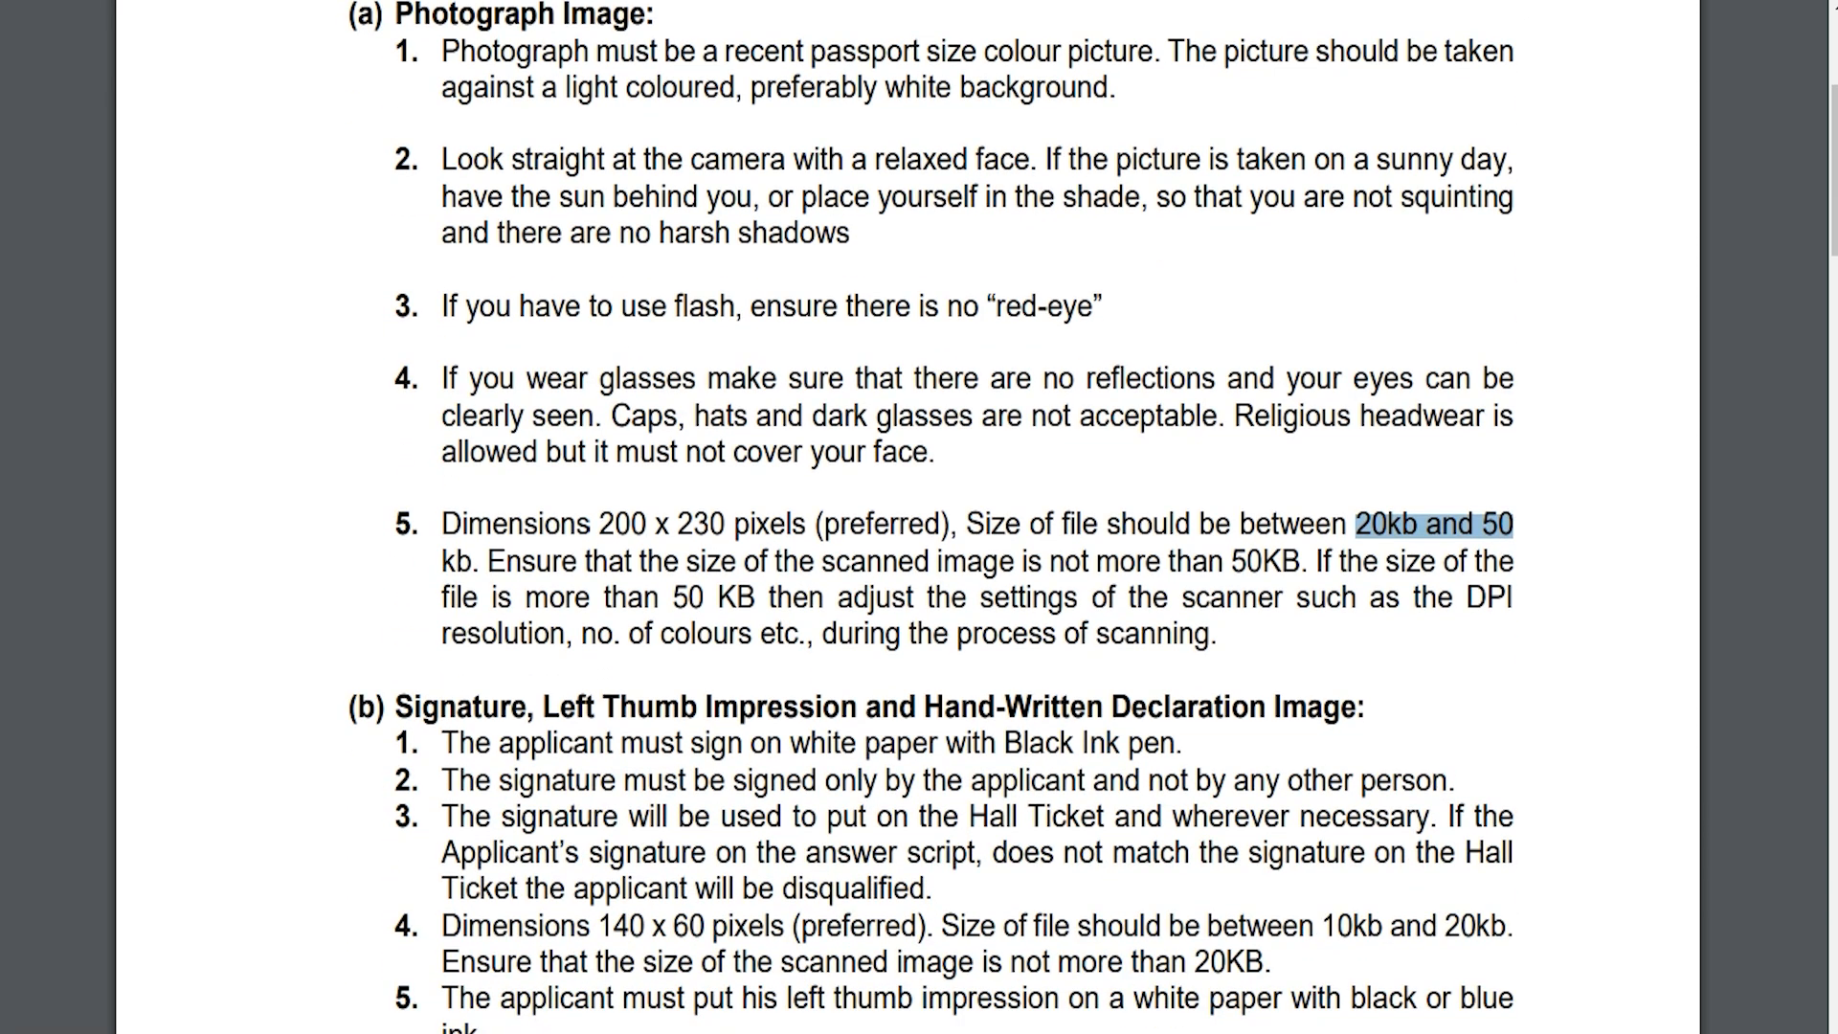
{"action": "scroll", "coordinate": [919, 517], "scroll_direction": "down", "scroll_amount": 2}
{"action": "left_click_drag", "start_coordinate": [601, 782], "coordinate": [770, 782]}
{"action": "left_click_drag", "start_coordinate": [1298, 782], "coordinate": [1507, 782]}
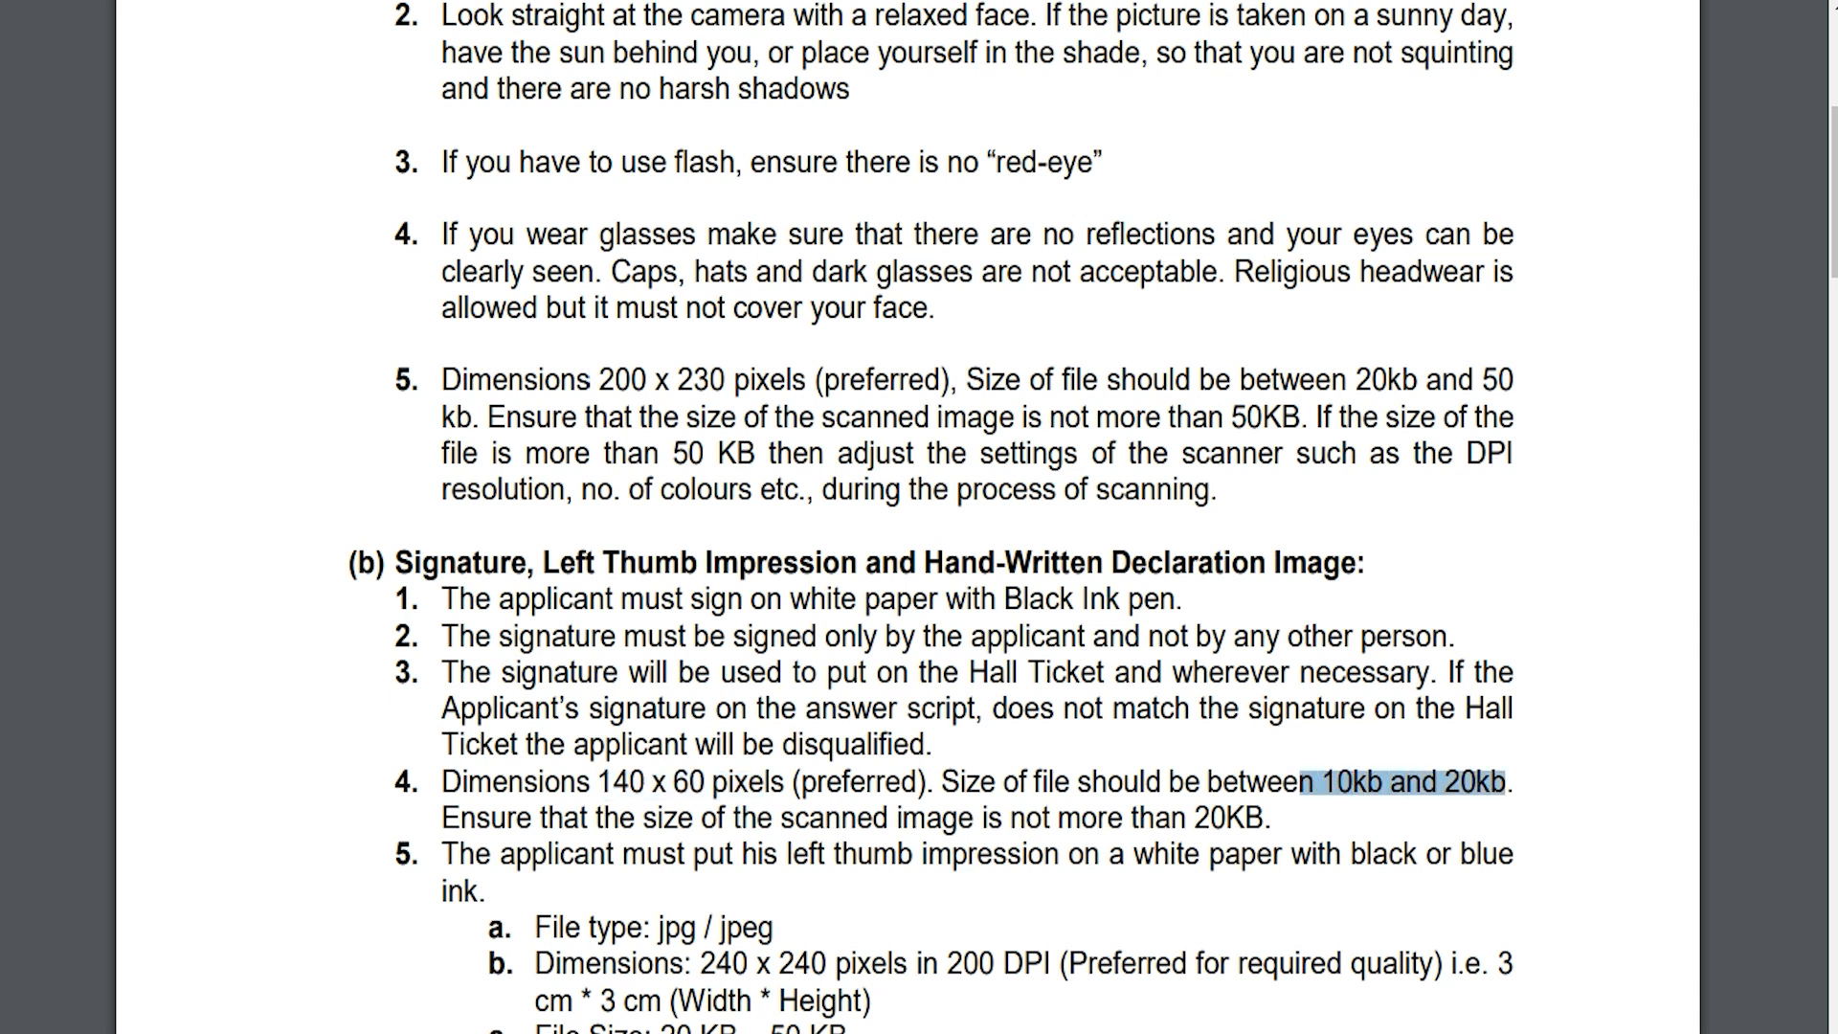
{"action": "left_click_drag", "start_coordinate": [649, 929], "coordinate": [772, 928]}
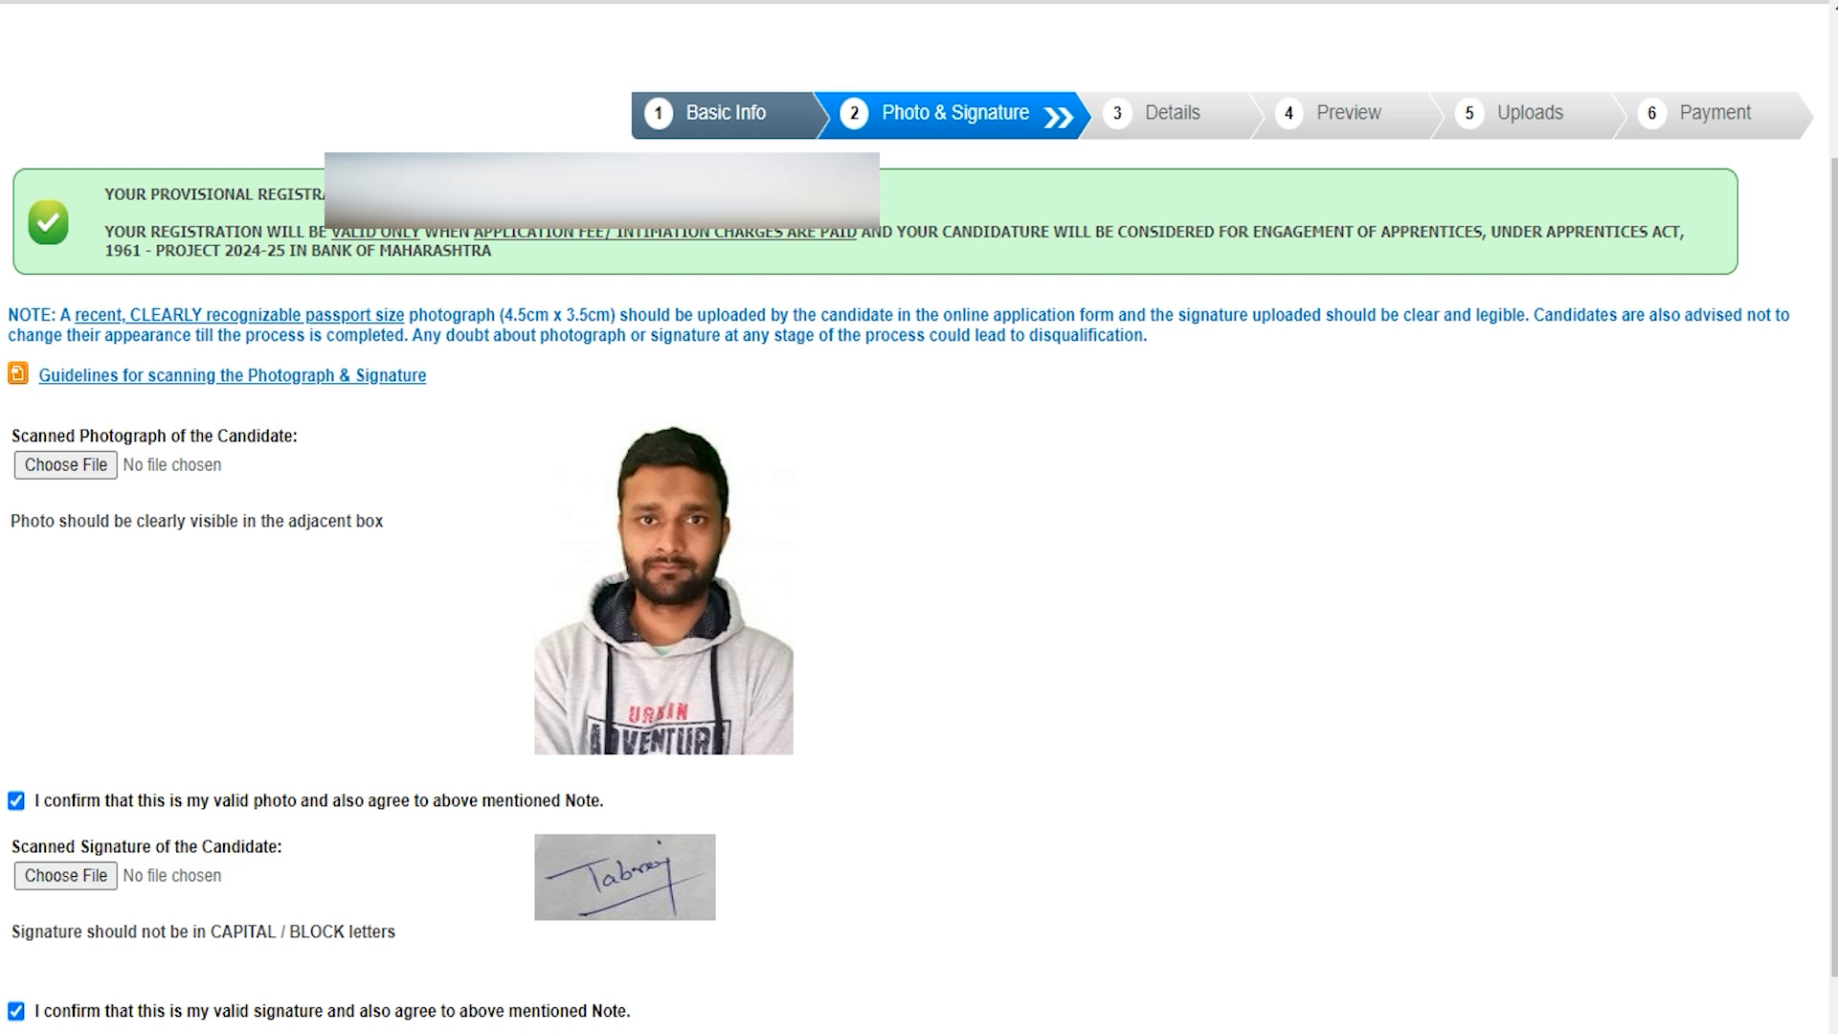
Step: Cancel choosing a new photo file, keeping the existing one, and scroll down to Next
{"action": "left_click", "coordinate": [88, 464]}
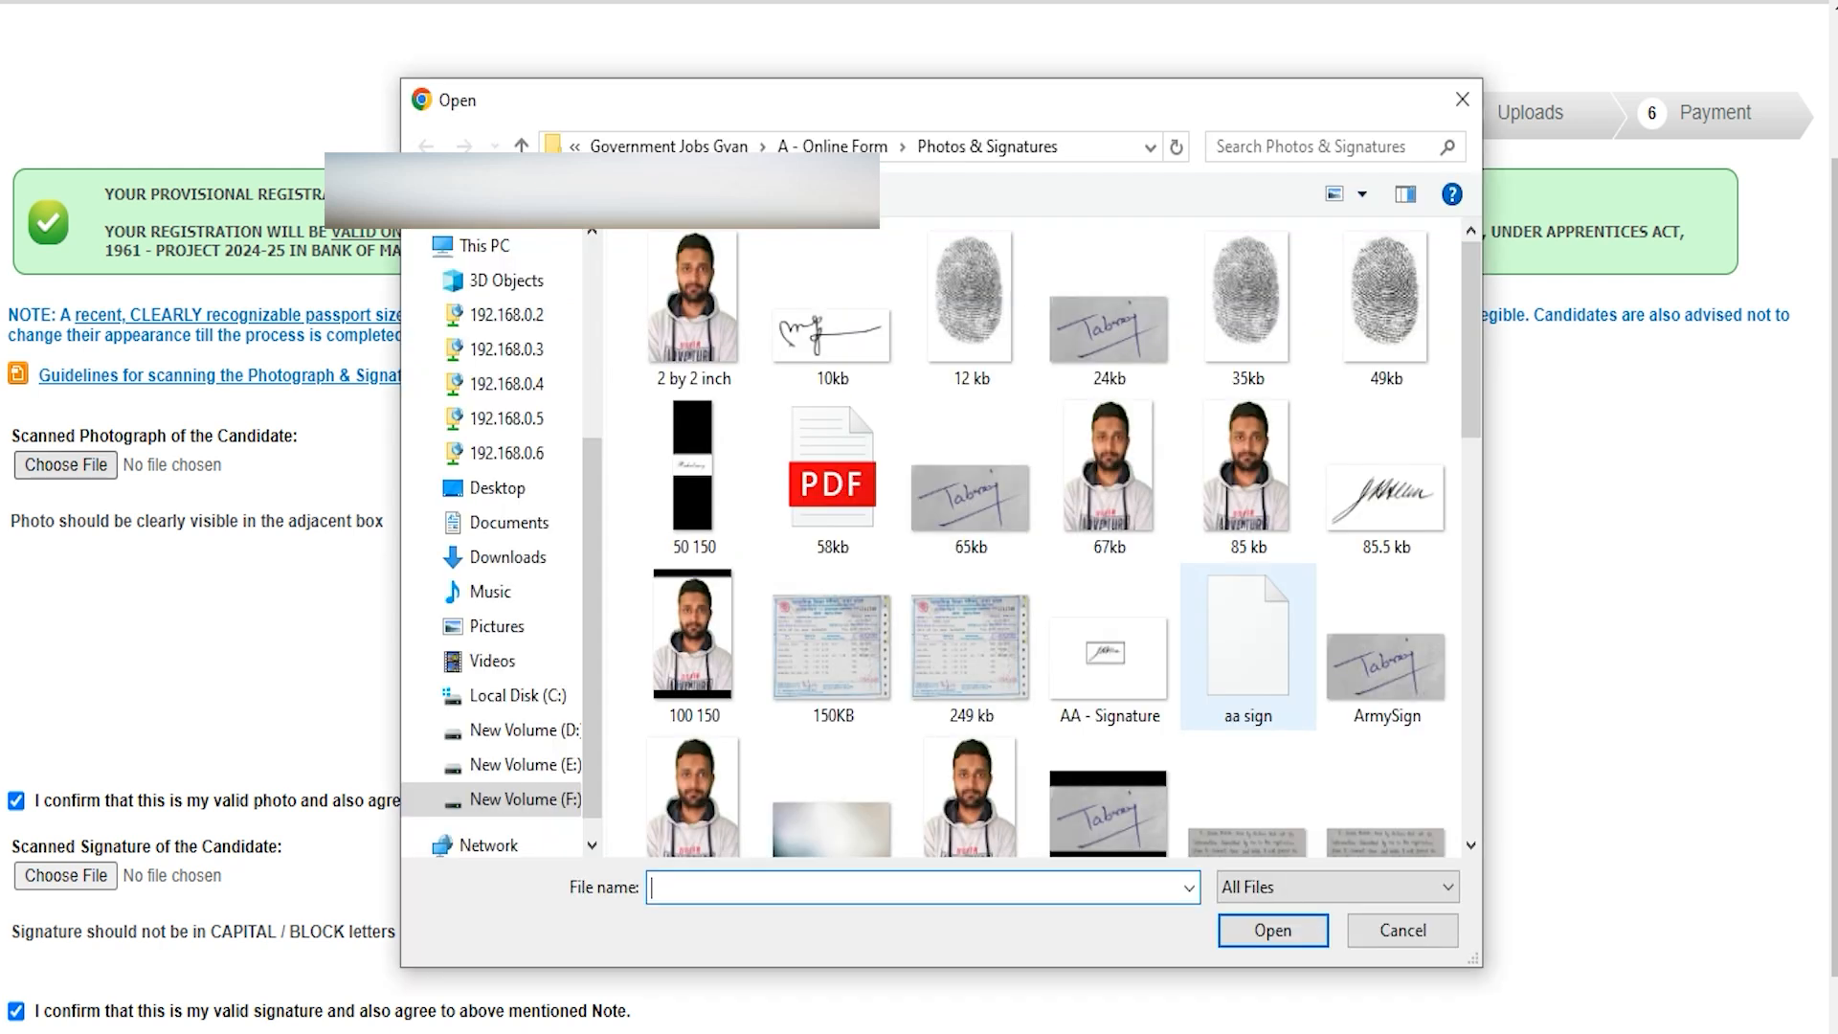
{"action": "left_click", "coordinate": [1397, 930]}
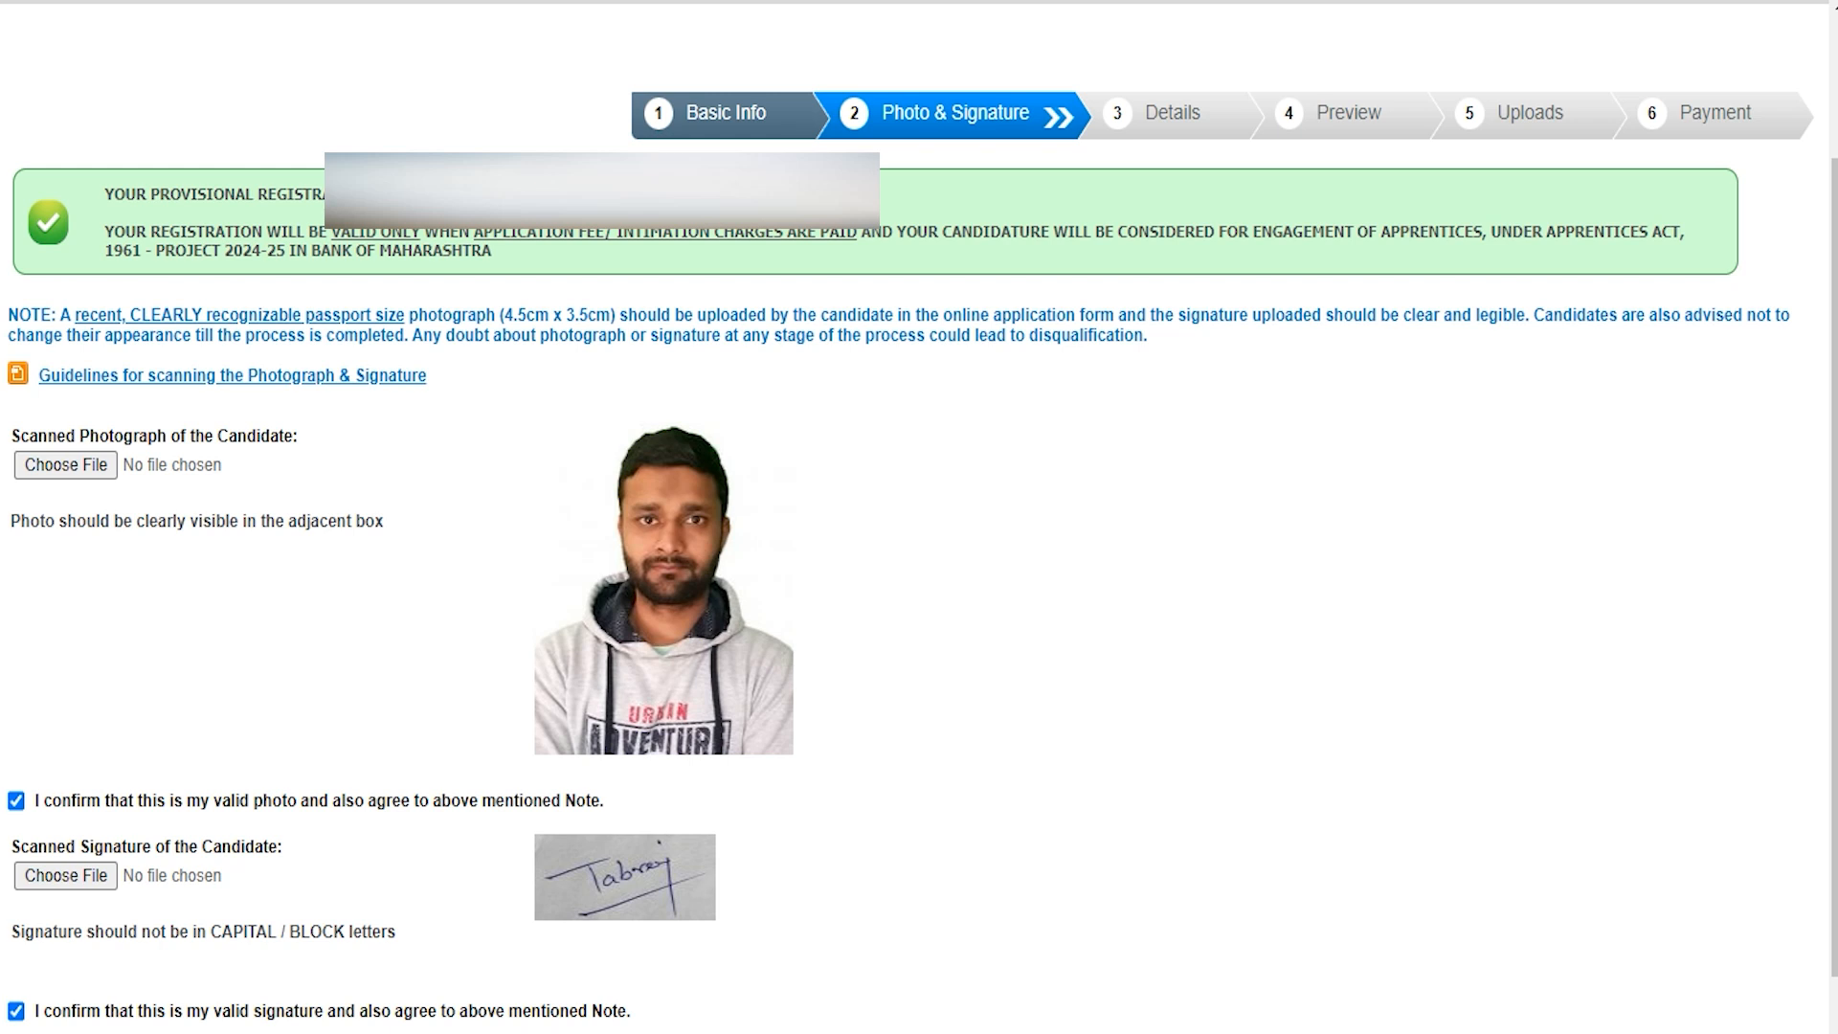
{"action": "scroll", "coordinate": [918, 517], "scroll_direction": "down", "scroll_amount": 2}
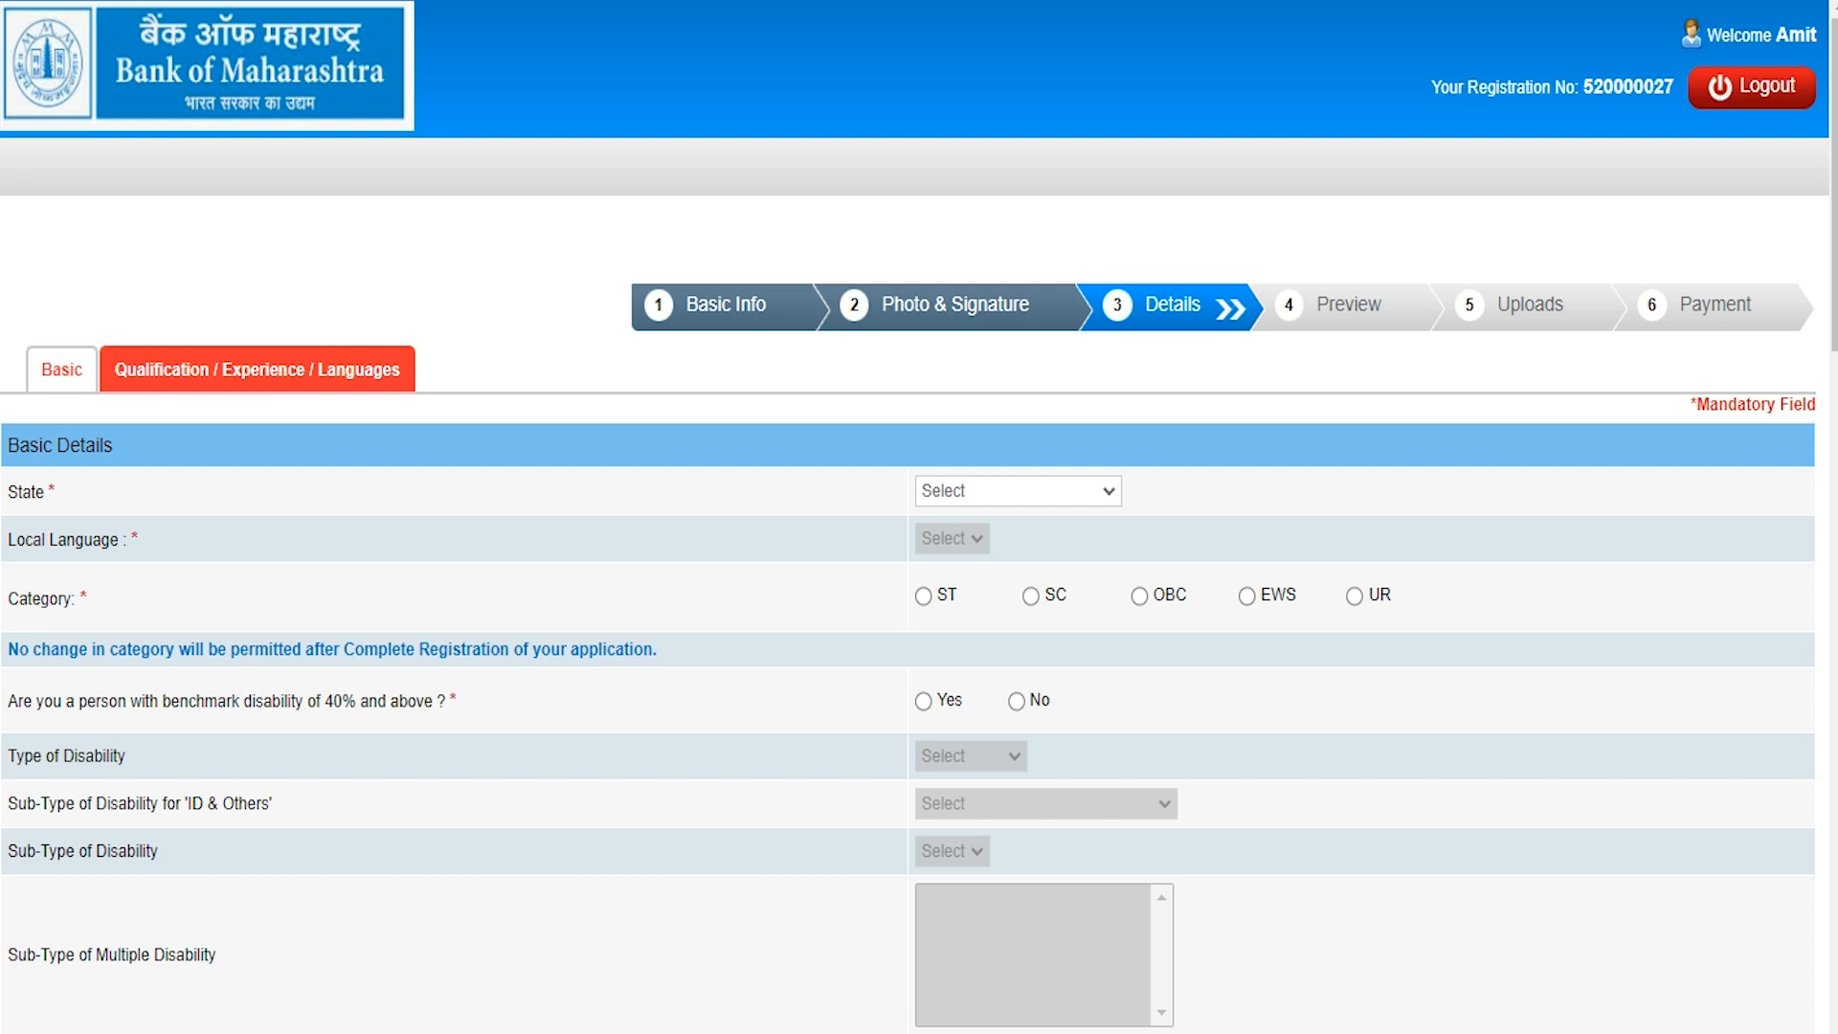
Step: Set State to UTTAR PRADESH and Local Language to Hindi
{"action": "left_click", "coordinate": [1020, 492]}
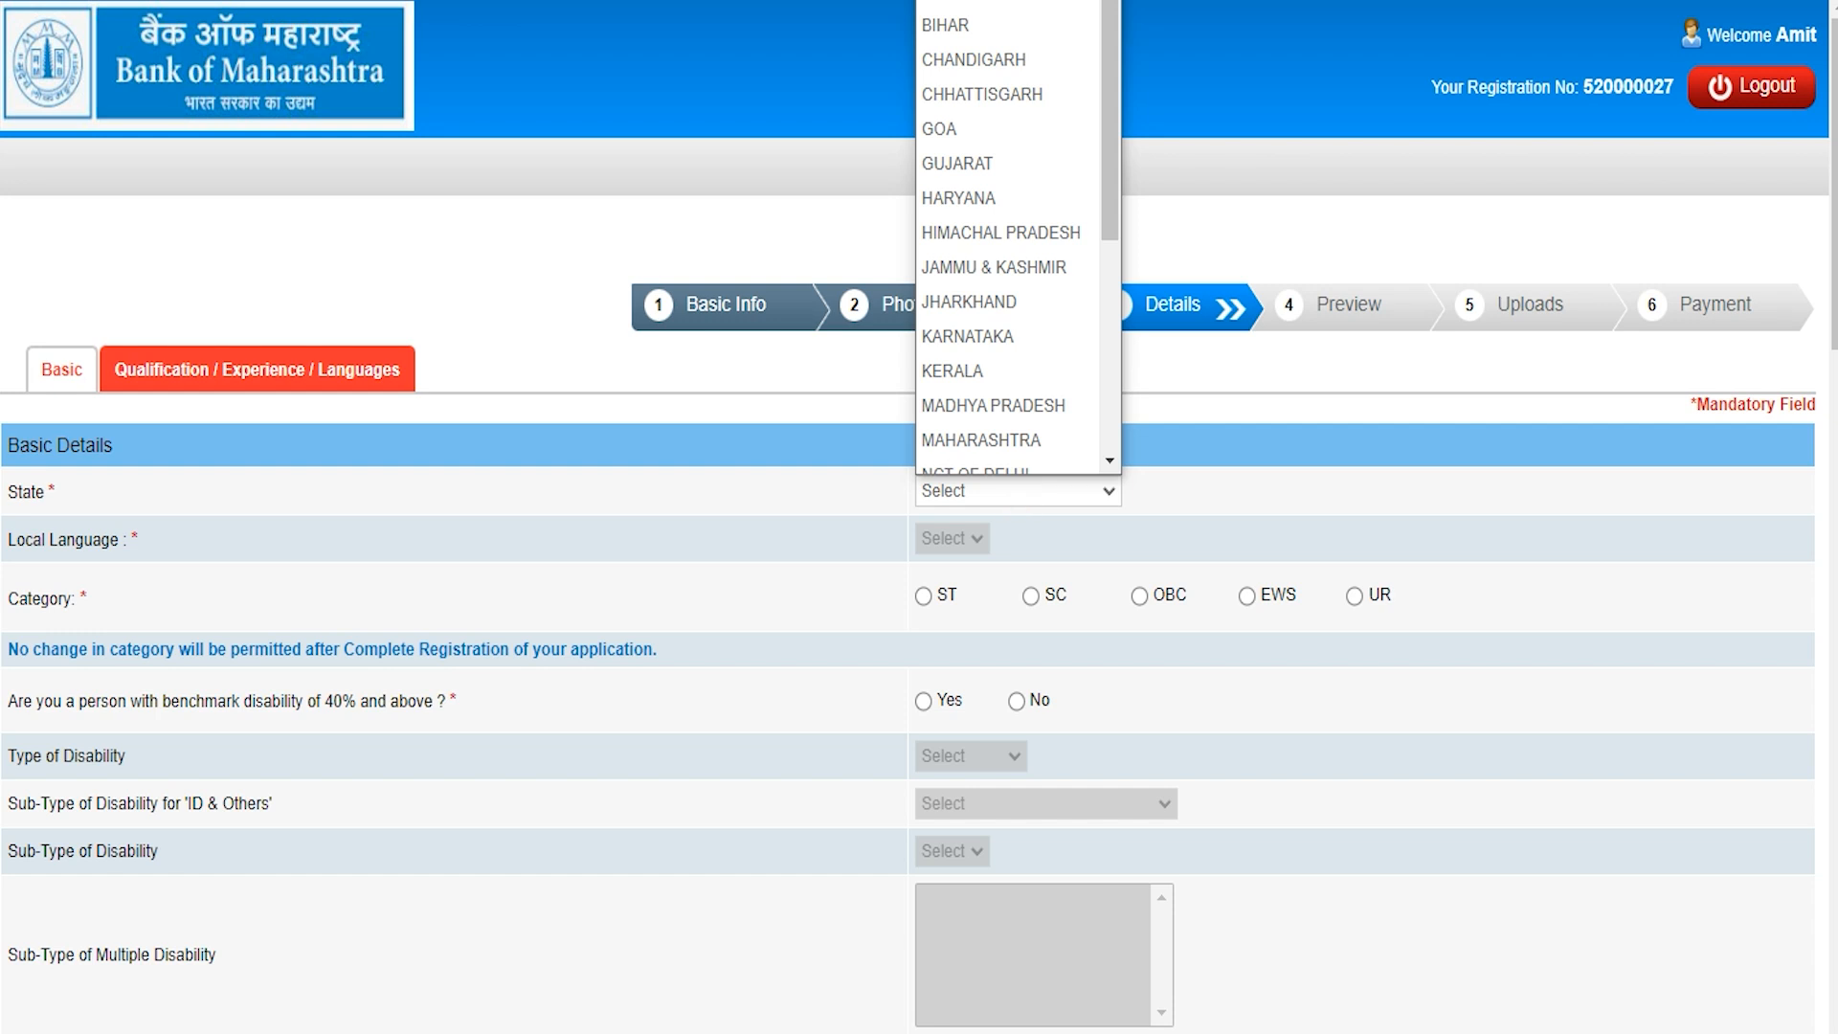
{"action": "key", "text": "u"}
{"action": "key", "text": "Return"}
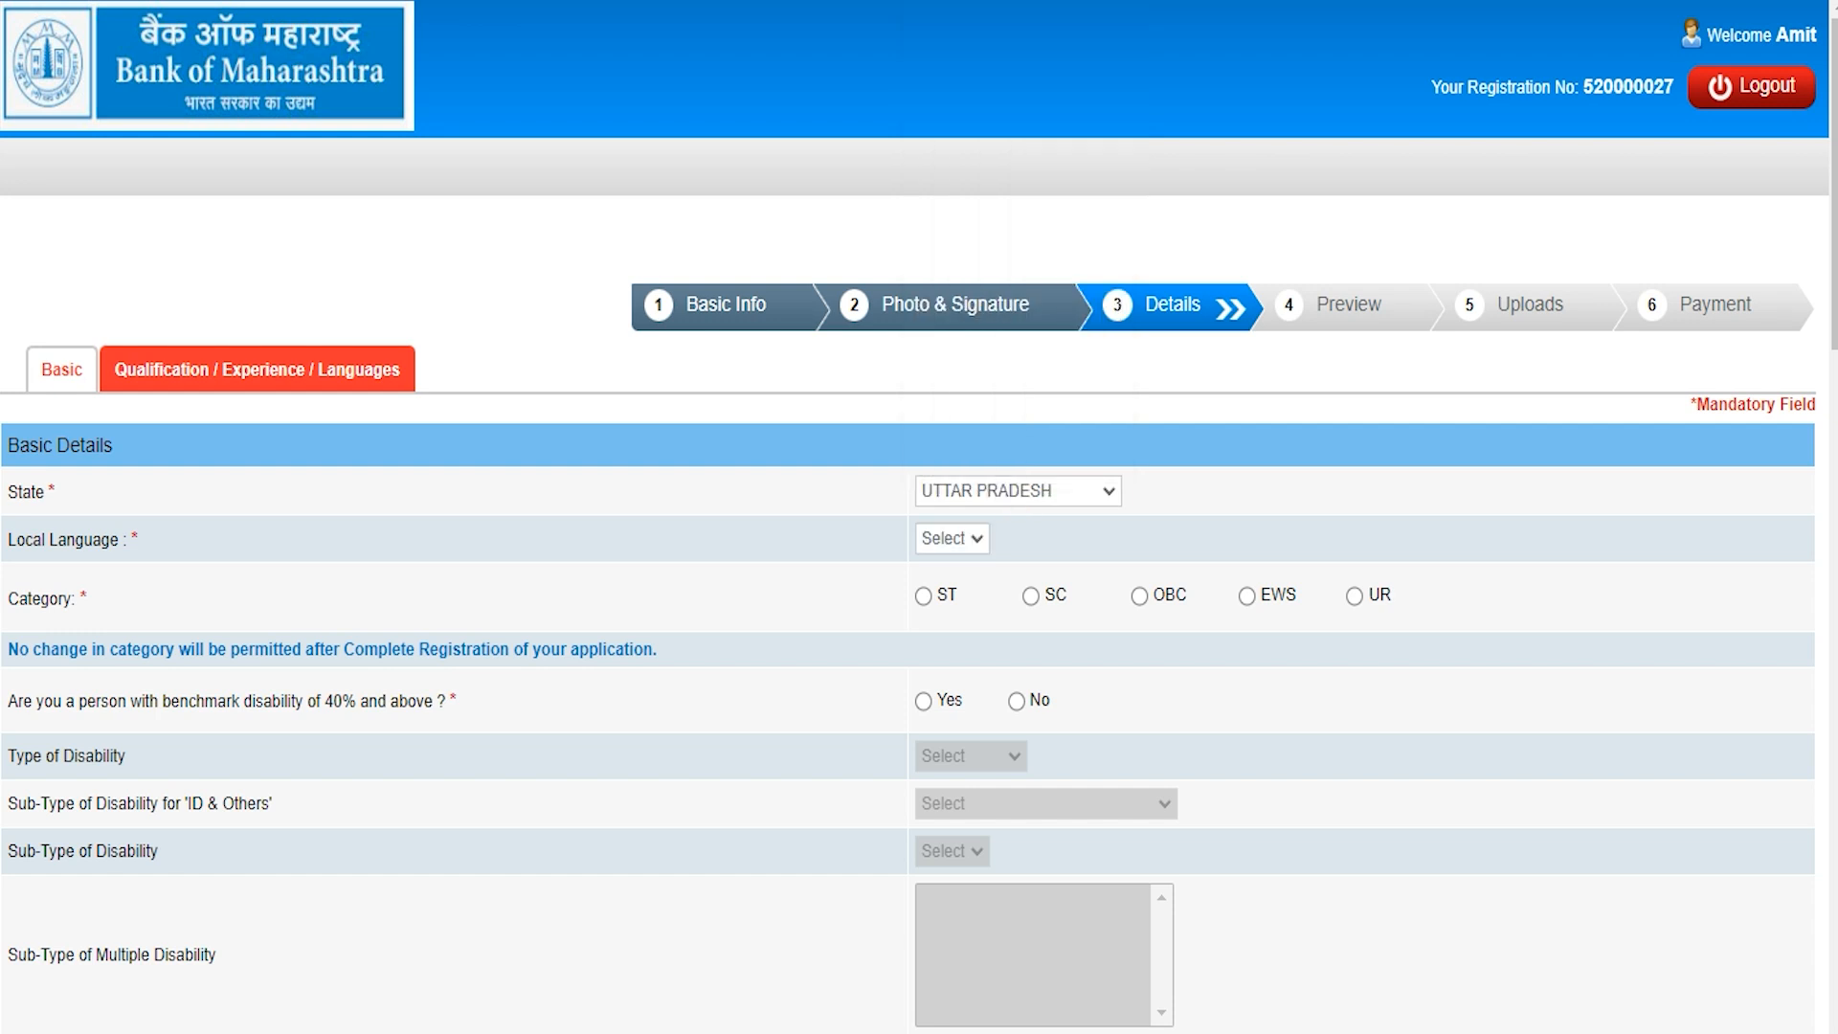
{"action": "left_click", "coordinate": [953, 538]}
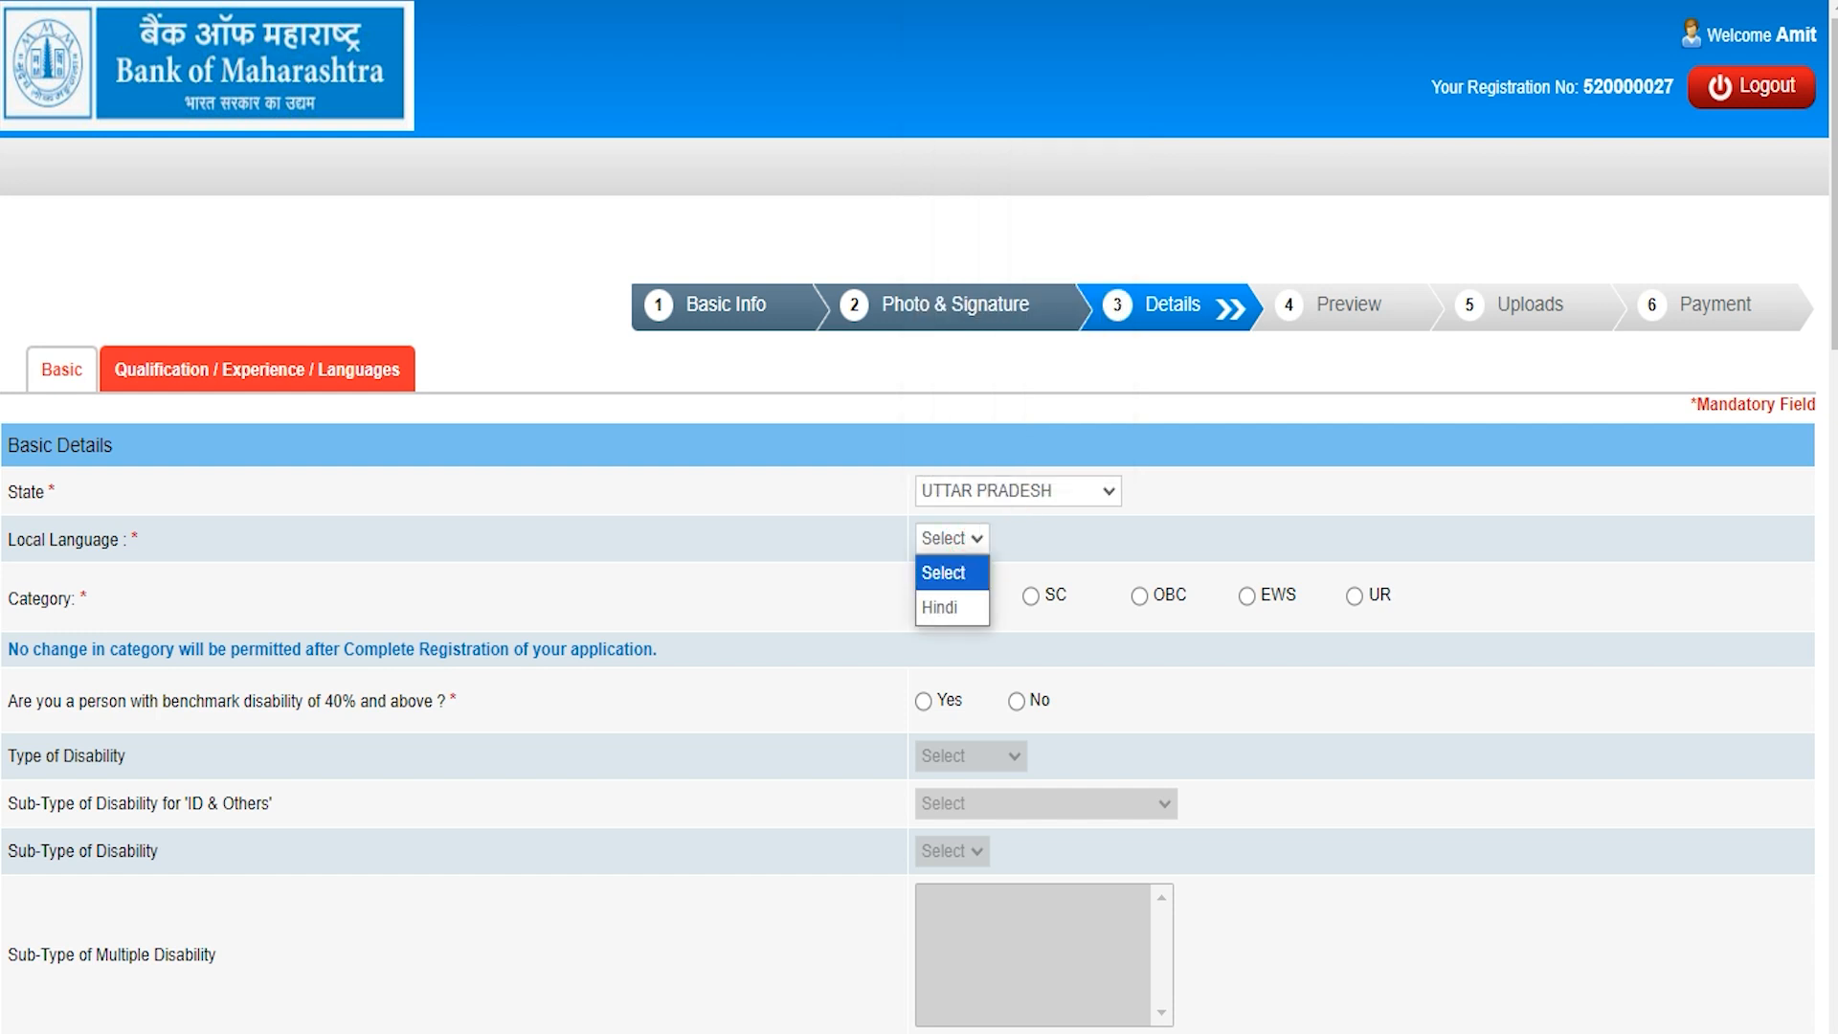
{"action": "left_click", "coordinate": [945, 603]}
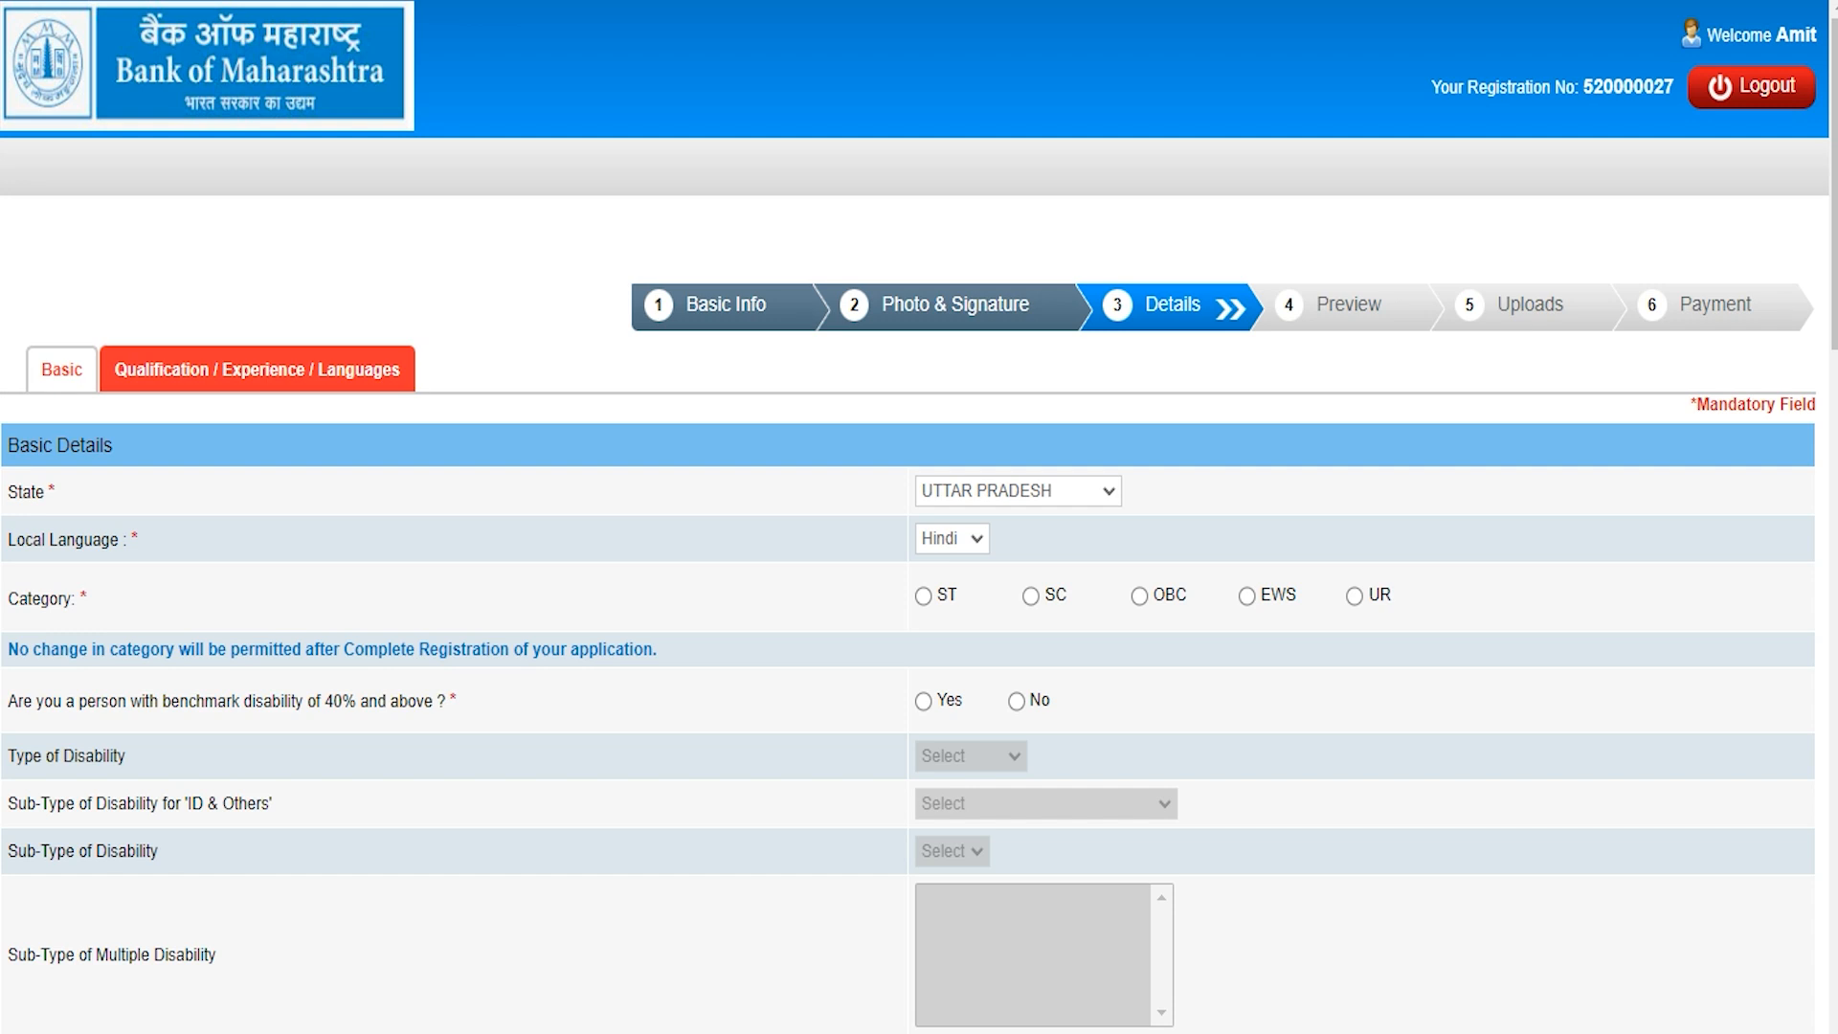
Step: Choose category SC, dismiss the warning, and answer No to benchmark disability
{"action": "left_click", "coordinate": [1030, 595]}
{"action": "left_click", "coordinate": [1141, 319]}
{"action": "left_click", "coordinate": [129, 702]}
{"action": "left_click", "coordinate": [923, 700]}
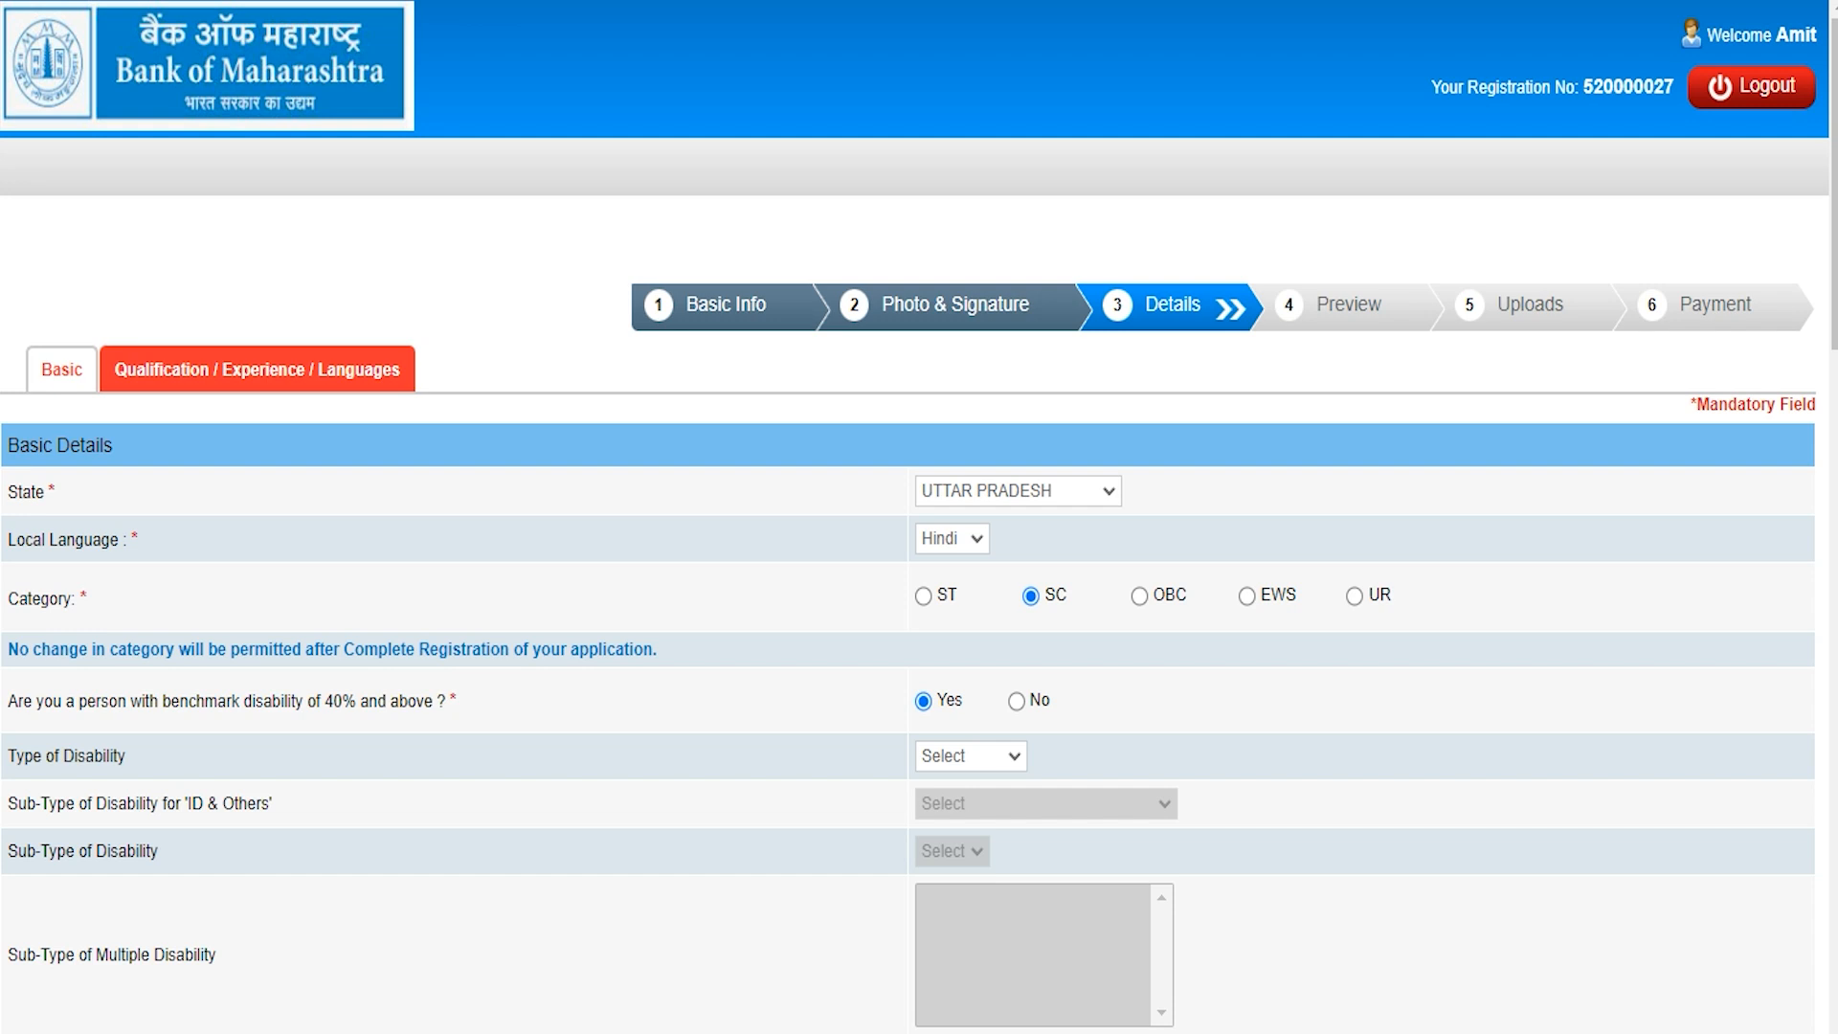
{"action": "left_click", "coordinate": [1017, 701]}
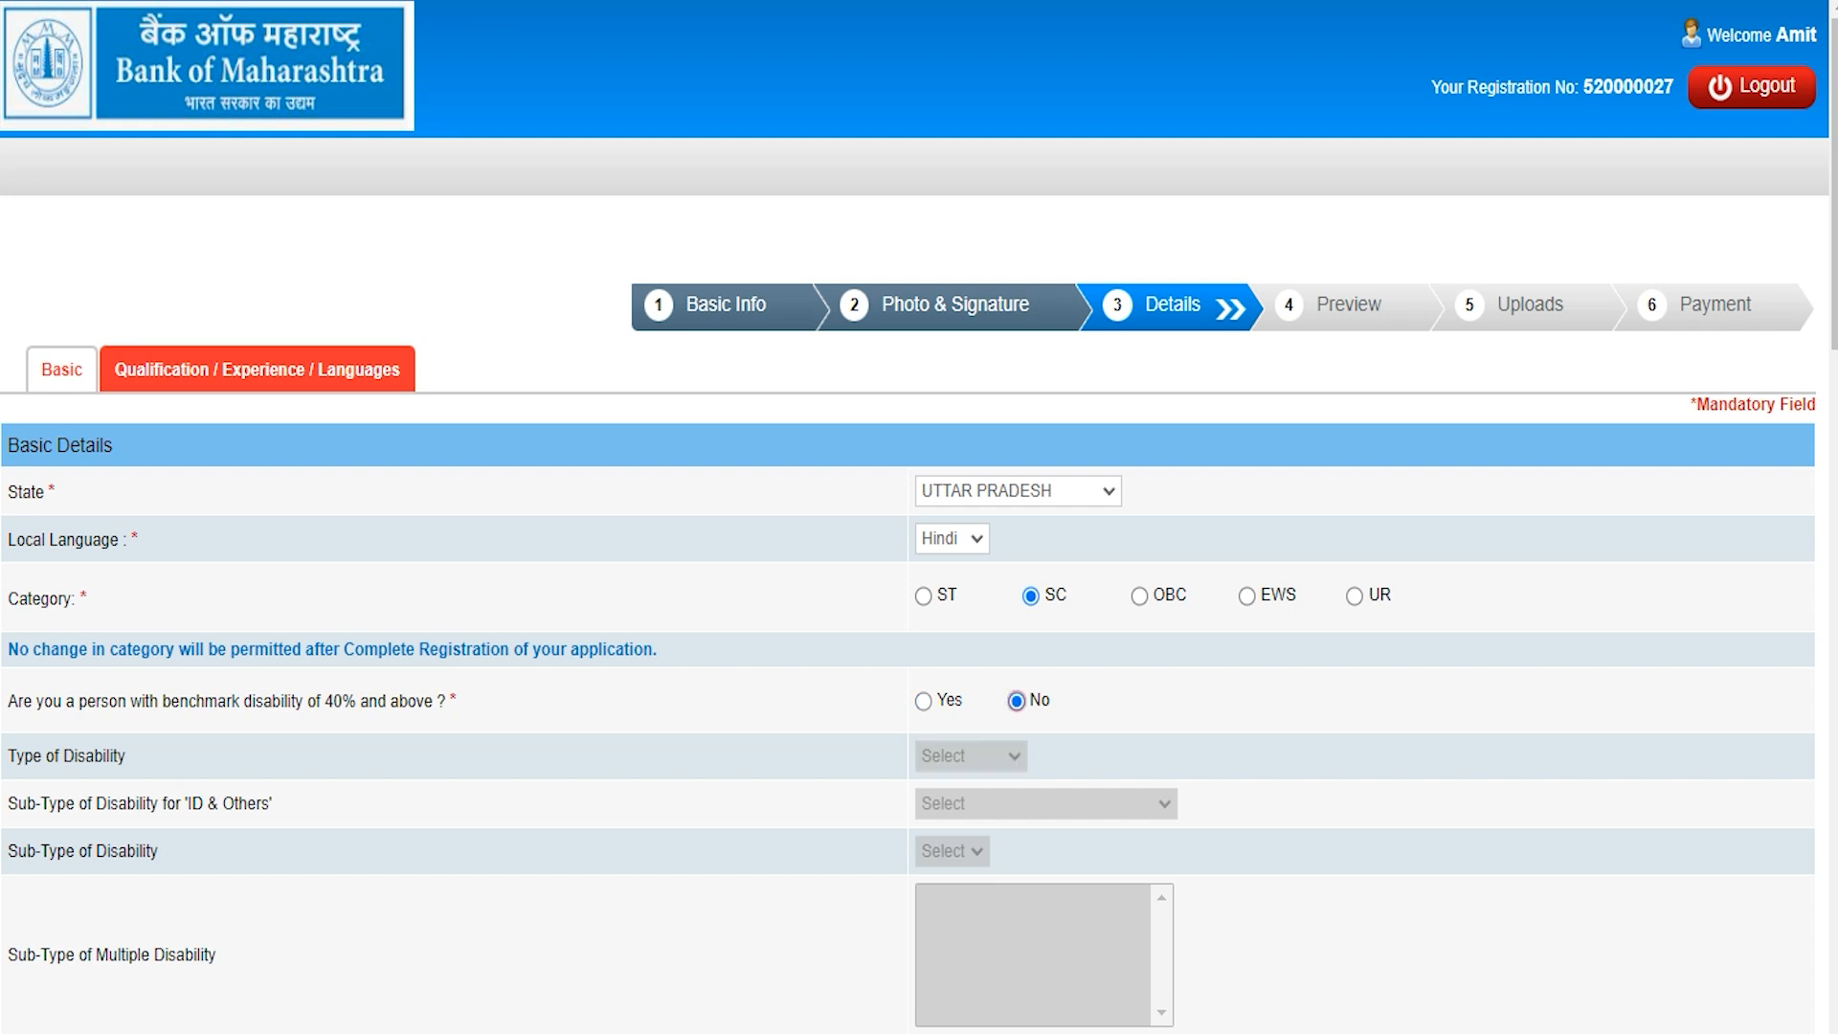
{"action": "scroll", "coordinate": [1017, 701], "scroll_direction": "down", "scroll_amount": 3}
{"action": "scroll", "coordinate": [919, 517], "scroll_direction": "down", "scroll_amount": 3}
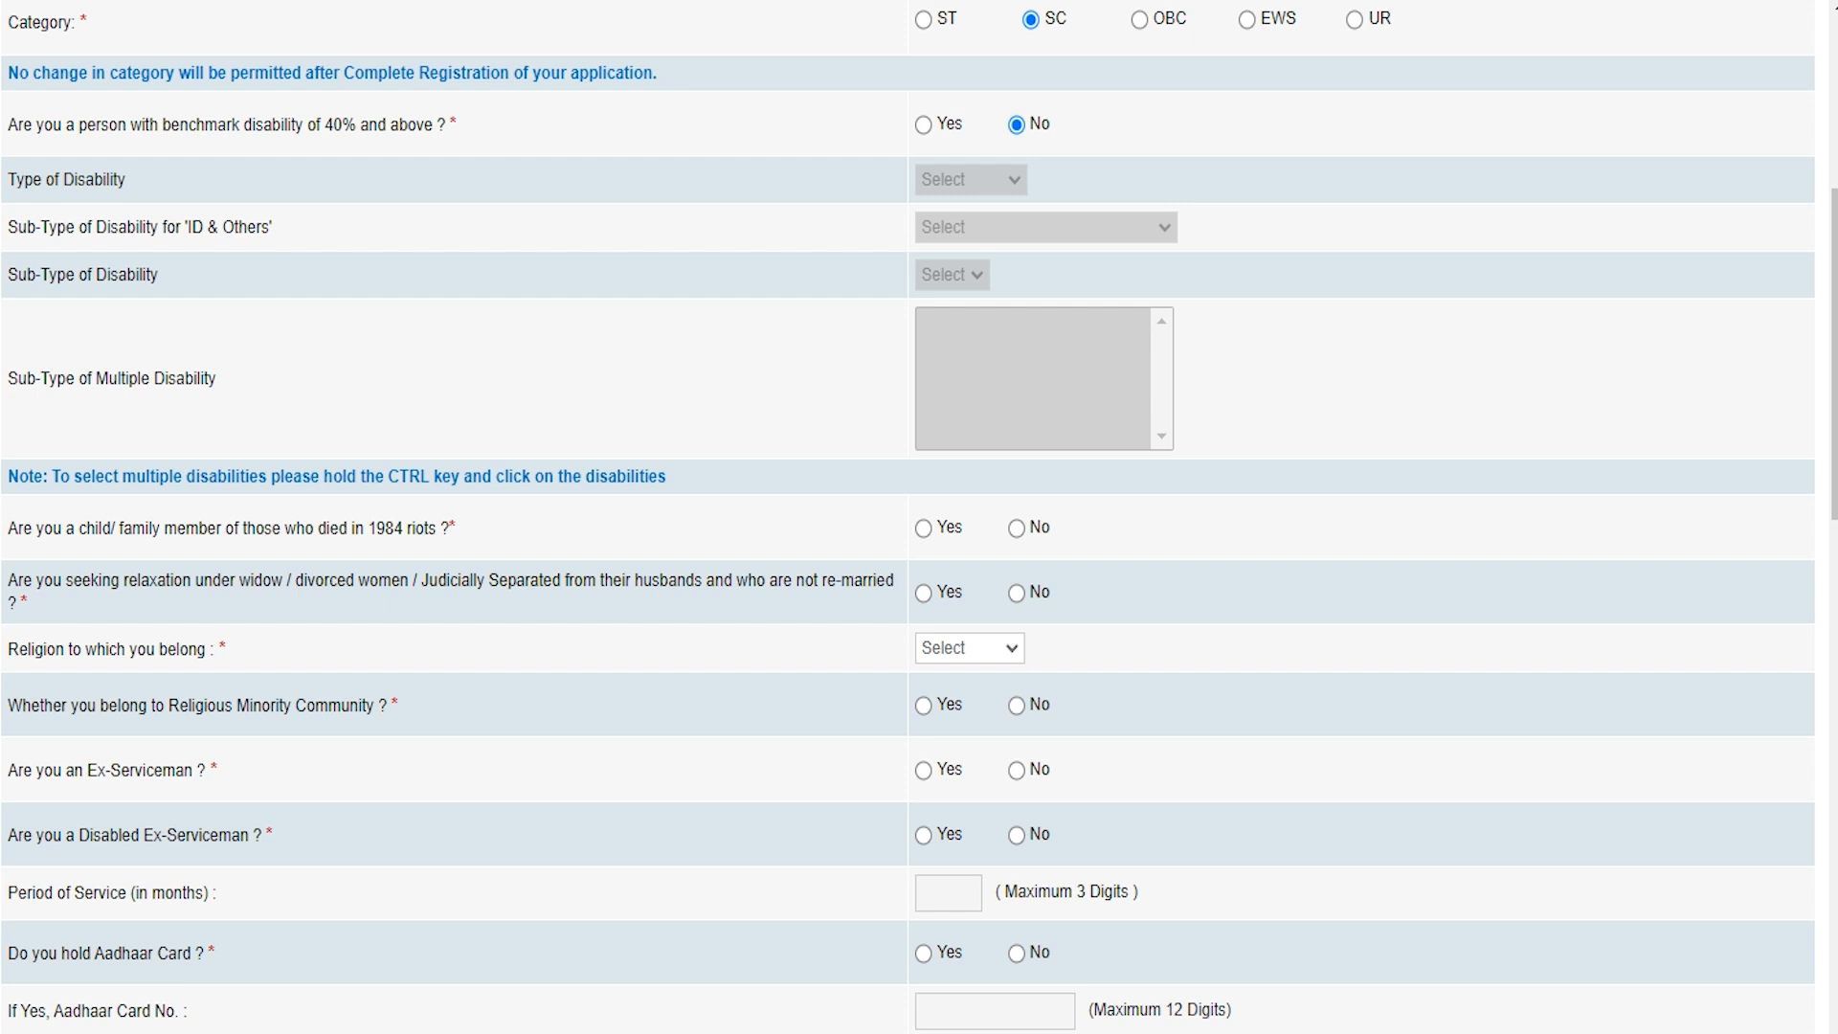
Step: Answer No to 1984 riots and widow relaxation, set religion Hindu, and minority No
{"action": "left_click", "coordinate": [1016, 528]}
{"action": "left_click", "coordinate": [1016, 592]}
{"action": "left_click", "coordinate": [951, 650]}
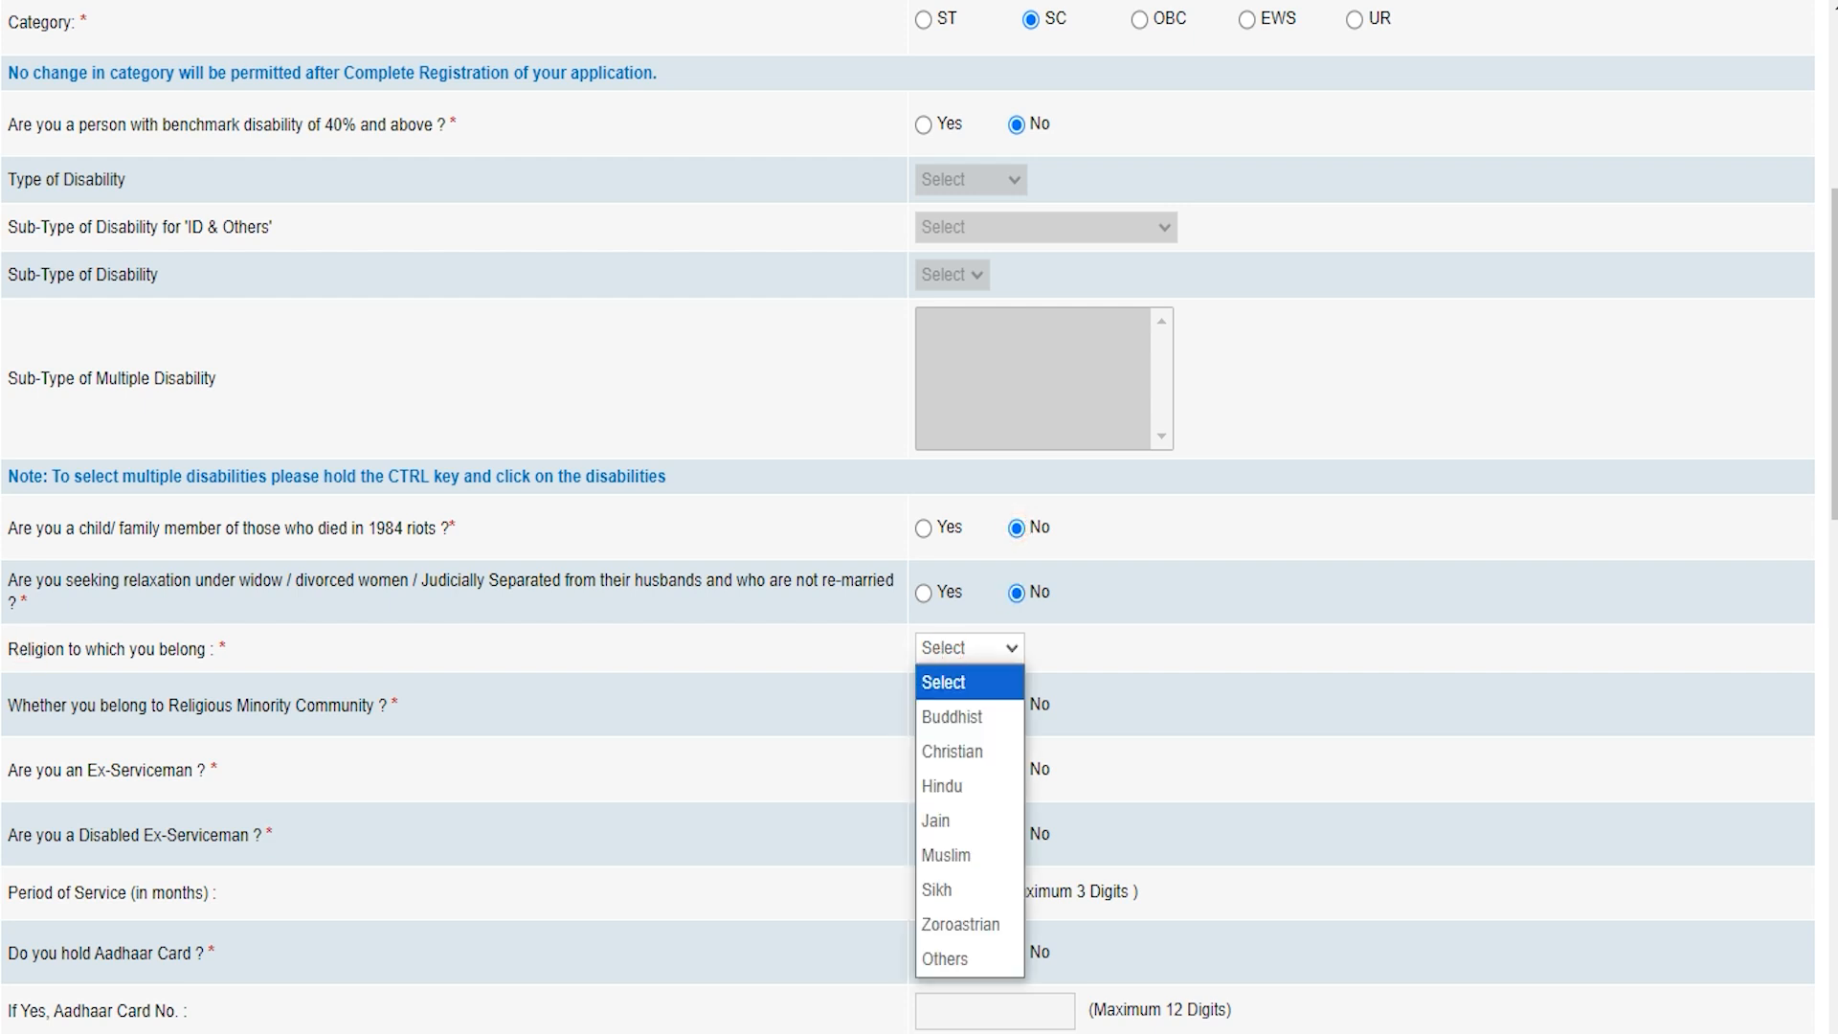
{"action": "left_click", "coordinate": [951, 785]}
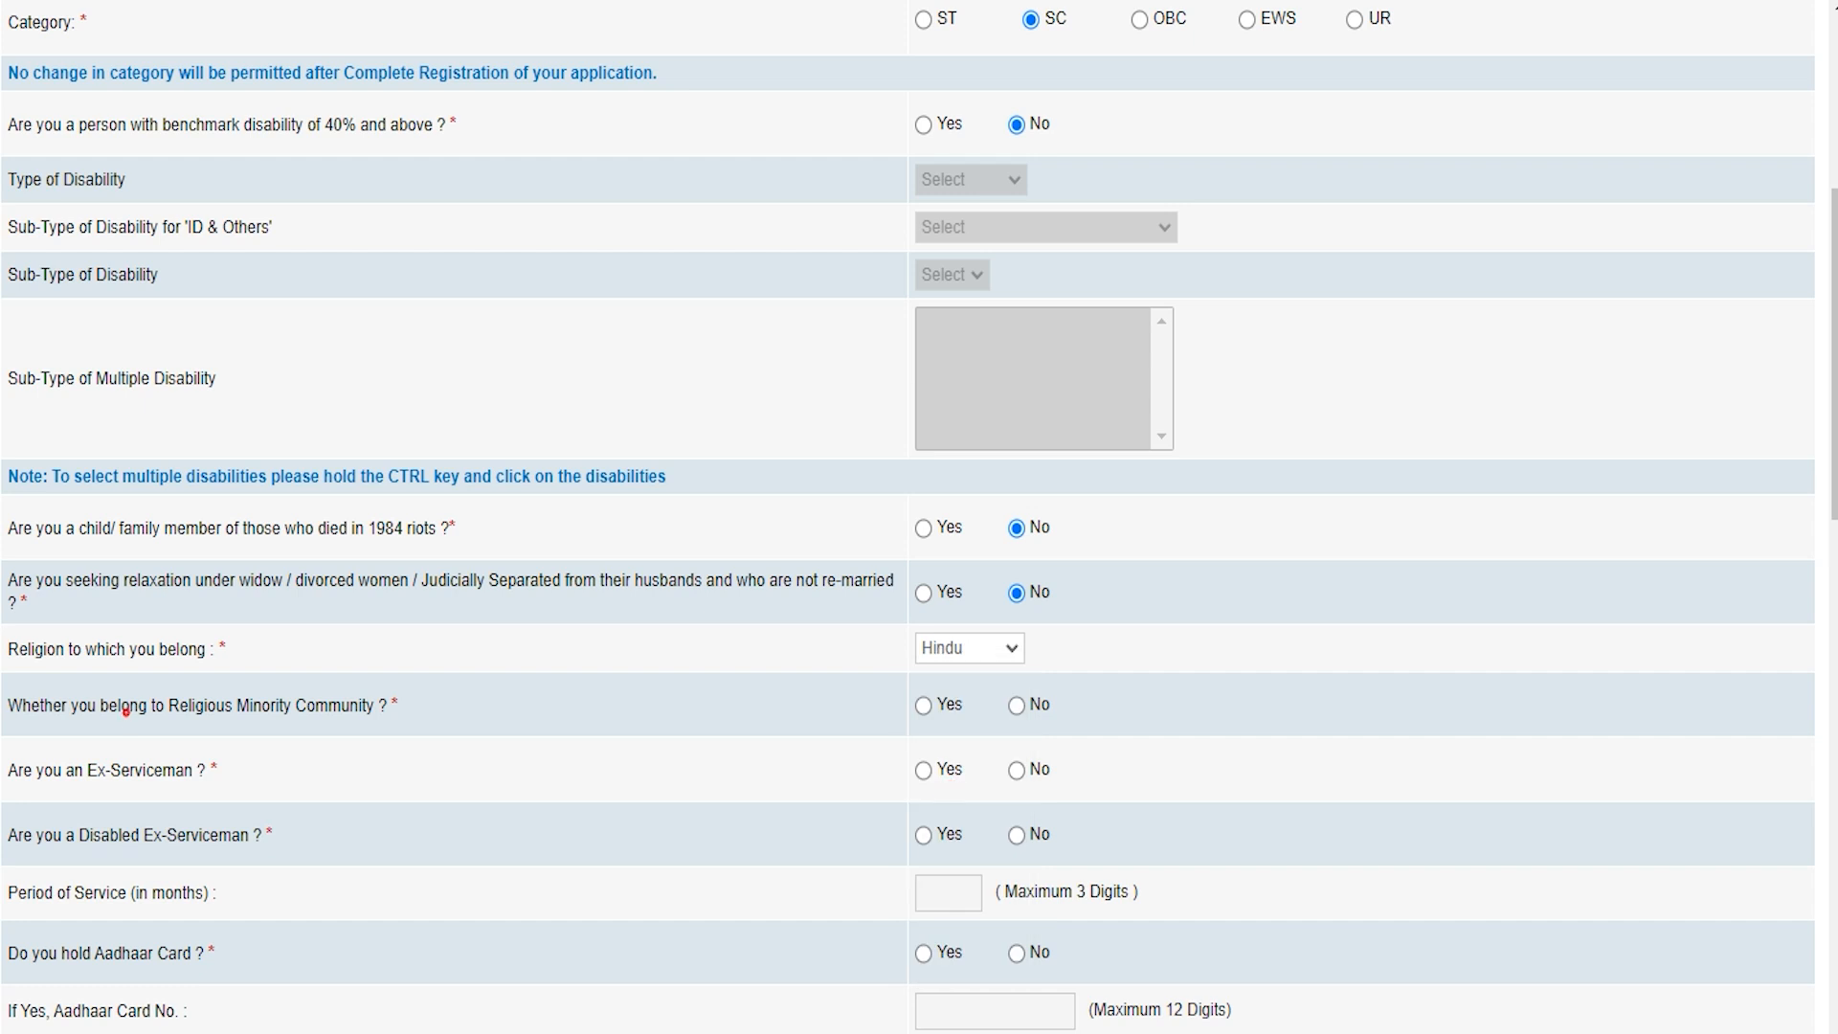
{"action": "left_click", "coordinate": [923, 706]}
{"action": "left_click", "coordinate": [1017, 706]}
Step: Answer No to the ex-serviceman, disabled ex-serviceman and Aadhaar card questions
{"action": "left_click", "coordinate": [17, 770]}
{"action": "left_click", "coordinate": [1016, 770]}
{"action": "left_click", "coordinate": [1015, 835]}
{"action": "left_click", "coordinate": [27, 948]}
{"action": "left_click", "coordinate": [923, 953]}
{"action": "scroll", "coordinate": [922, 953], "scroll_direction": "down", "scroll_amount": 2}
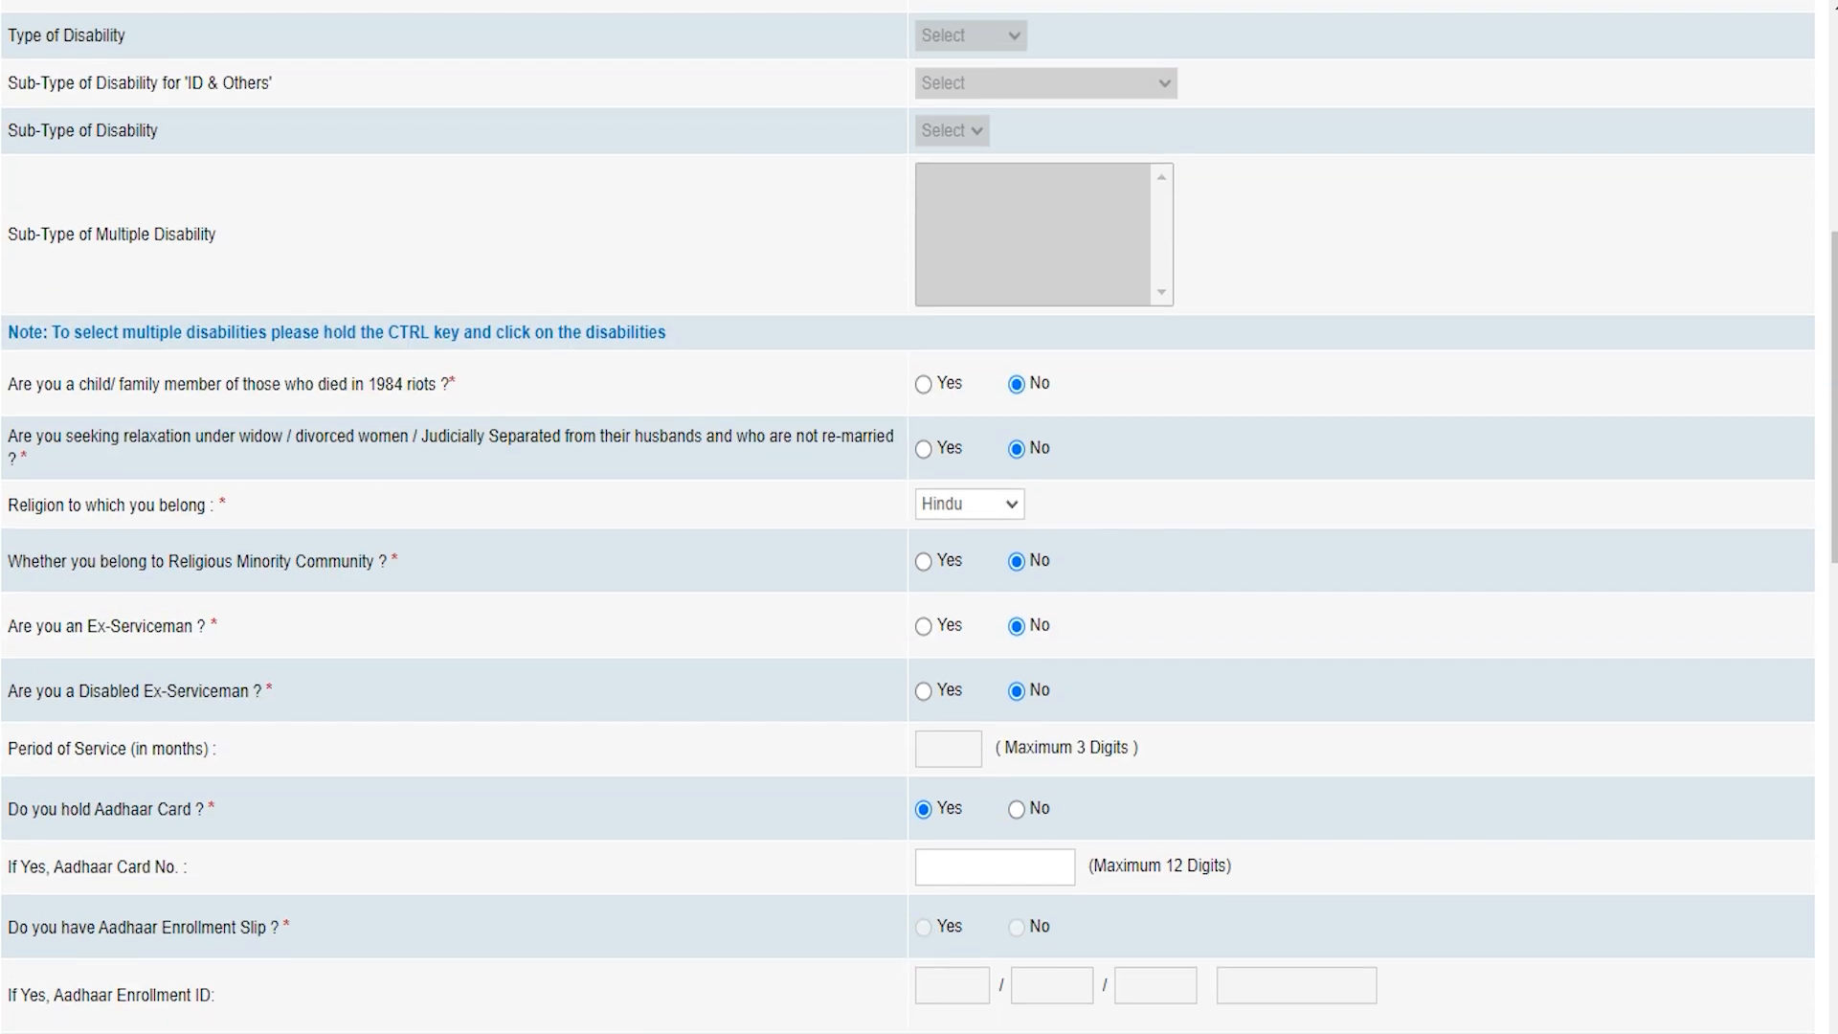
{"action": "left_click", "coordinate": [1016, 809]}
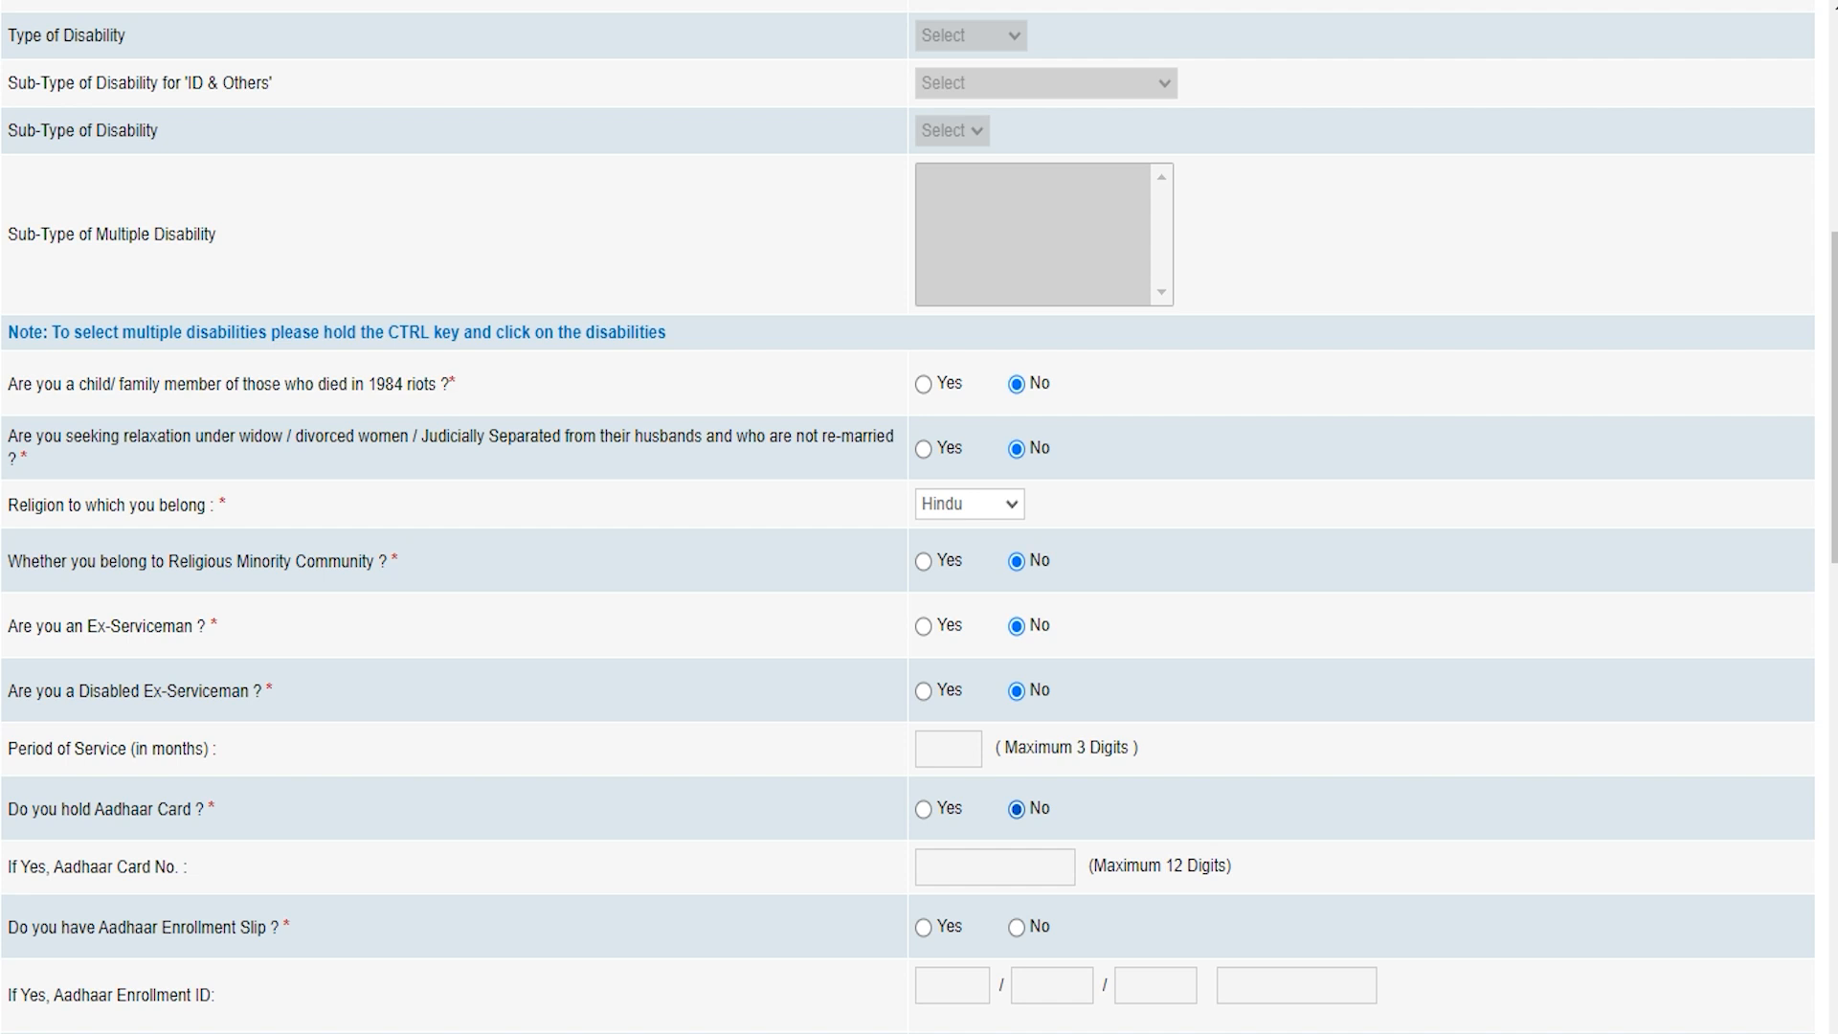
{"action": "left_click", "coordinate": [37, 933]}
{"action": "scroll", "coordinate": [907, 517], "scroll_direction": "down", "scroll_amount": 3}
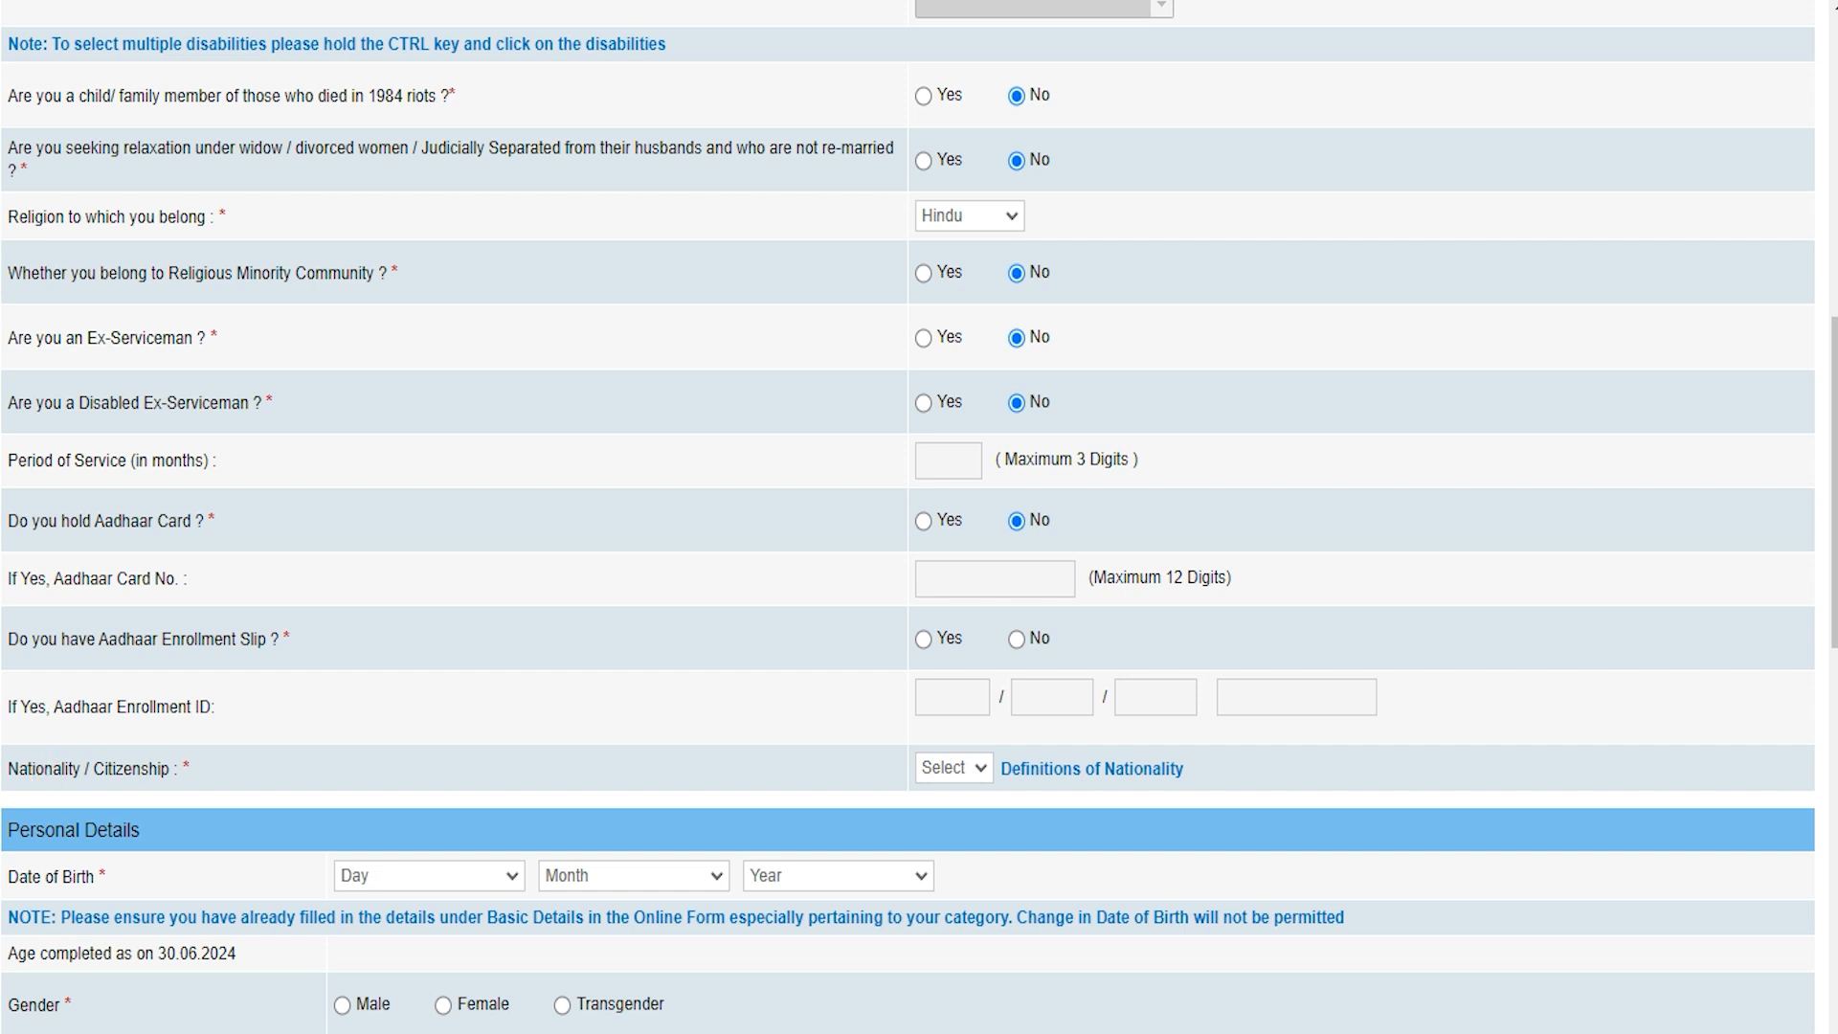
{"action": "left_click", "coordinate": [958, 767]}
{"action": "left_click", "coordinate": [944, 836]}
{"action": "scroll", "coordinate": [951, 829], "scroll_direction": "down", "scroll_amount": 3}
{"action": "left_click", "coordinate": [405, 589]}
{"action": "left_click", "coordinate": [397, 522]}
{"action": "left_click", "coordinate": [603, 586]}
{"action": "key", "text": "Down"}
{"action": "key", "text": "Down"}
{"action": "left_click", "coordinate": [612, 685]}
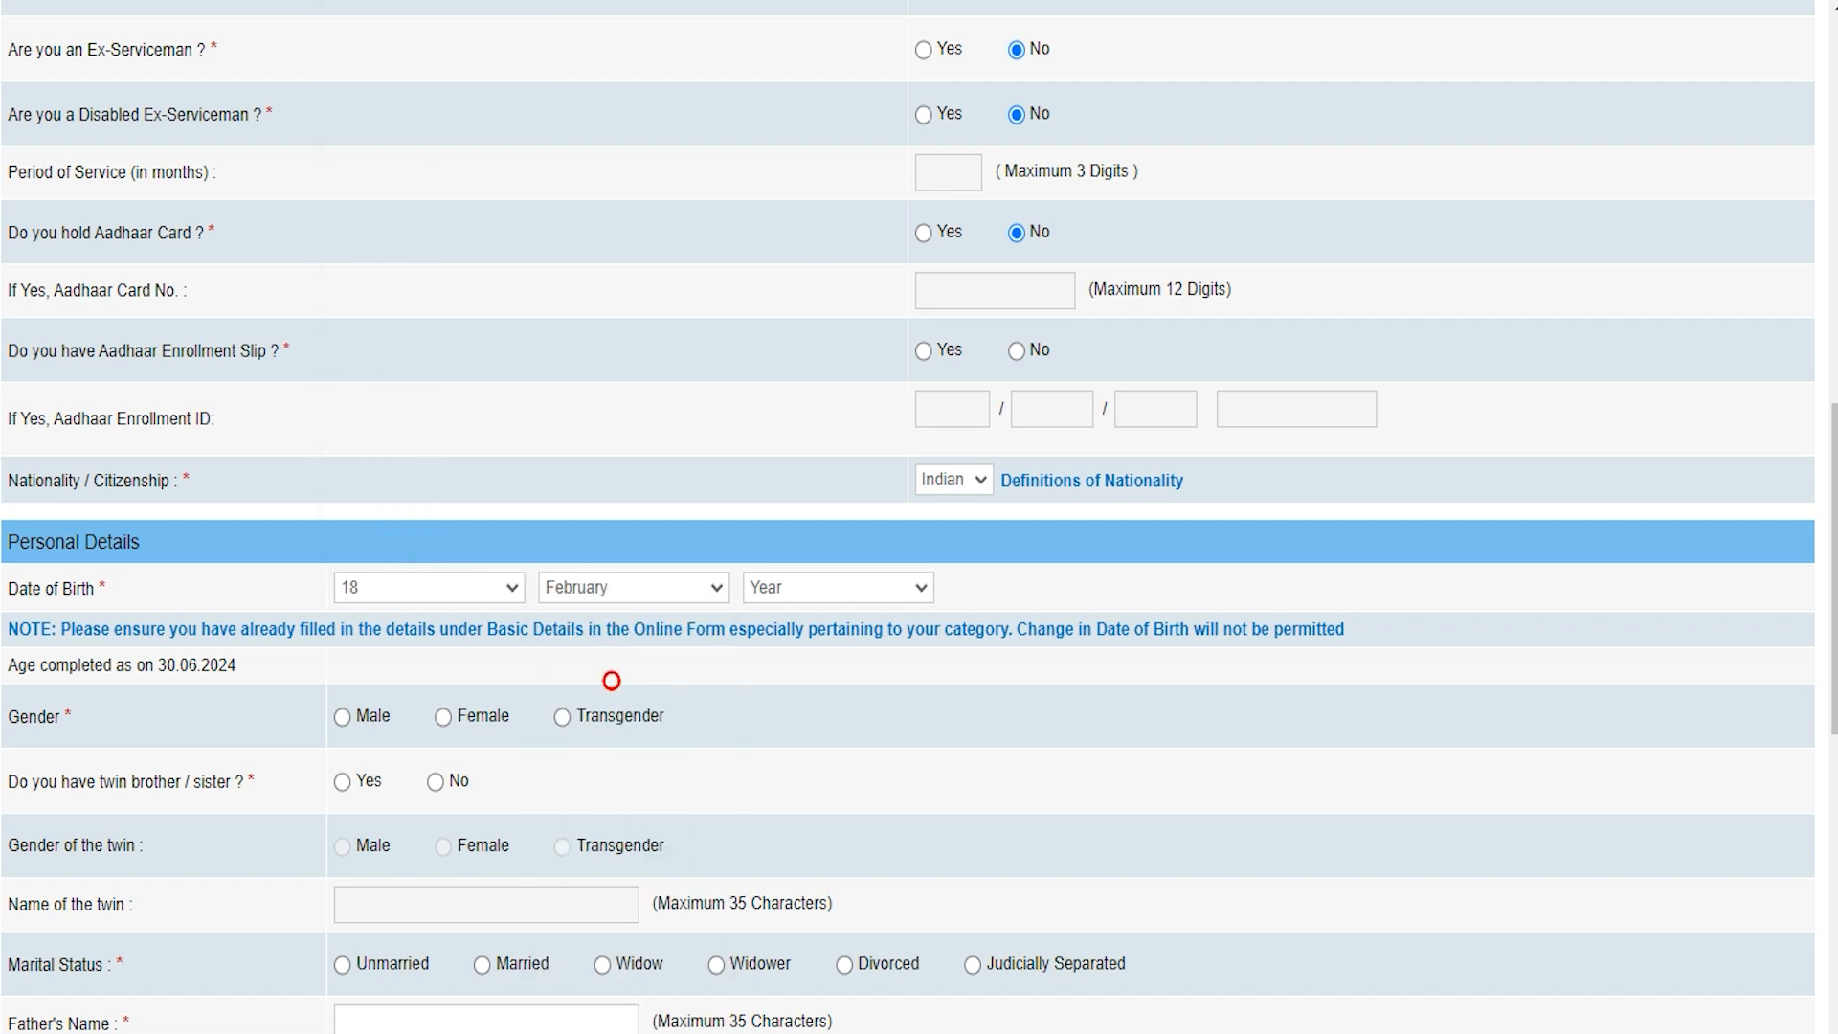
{"action": "left_click", "coordinate": [834, 588]}
{"action": "left_click", "coordinate": [816, 521]}
Step: Set gender Male, twin No, marital status Unmarried, and enter the father's and mother's names
{"action": "scroll", "coordinate": [919, 517], "scroll_direction": "down", "scroll_amount": 3}
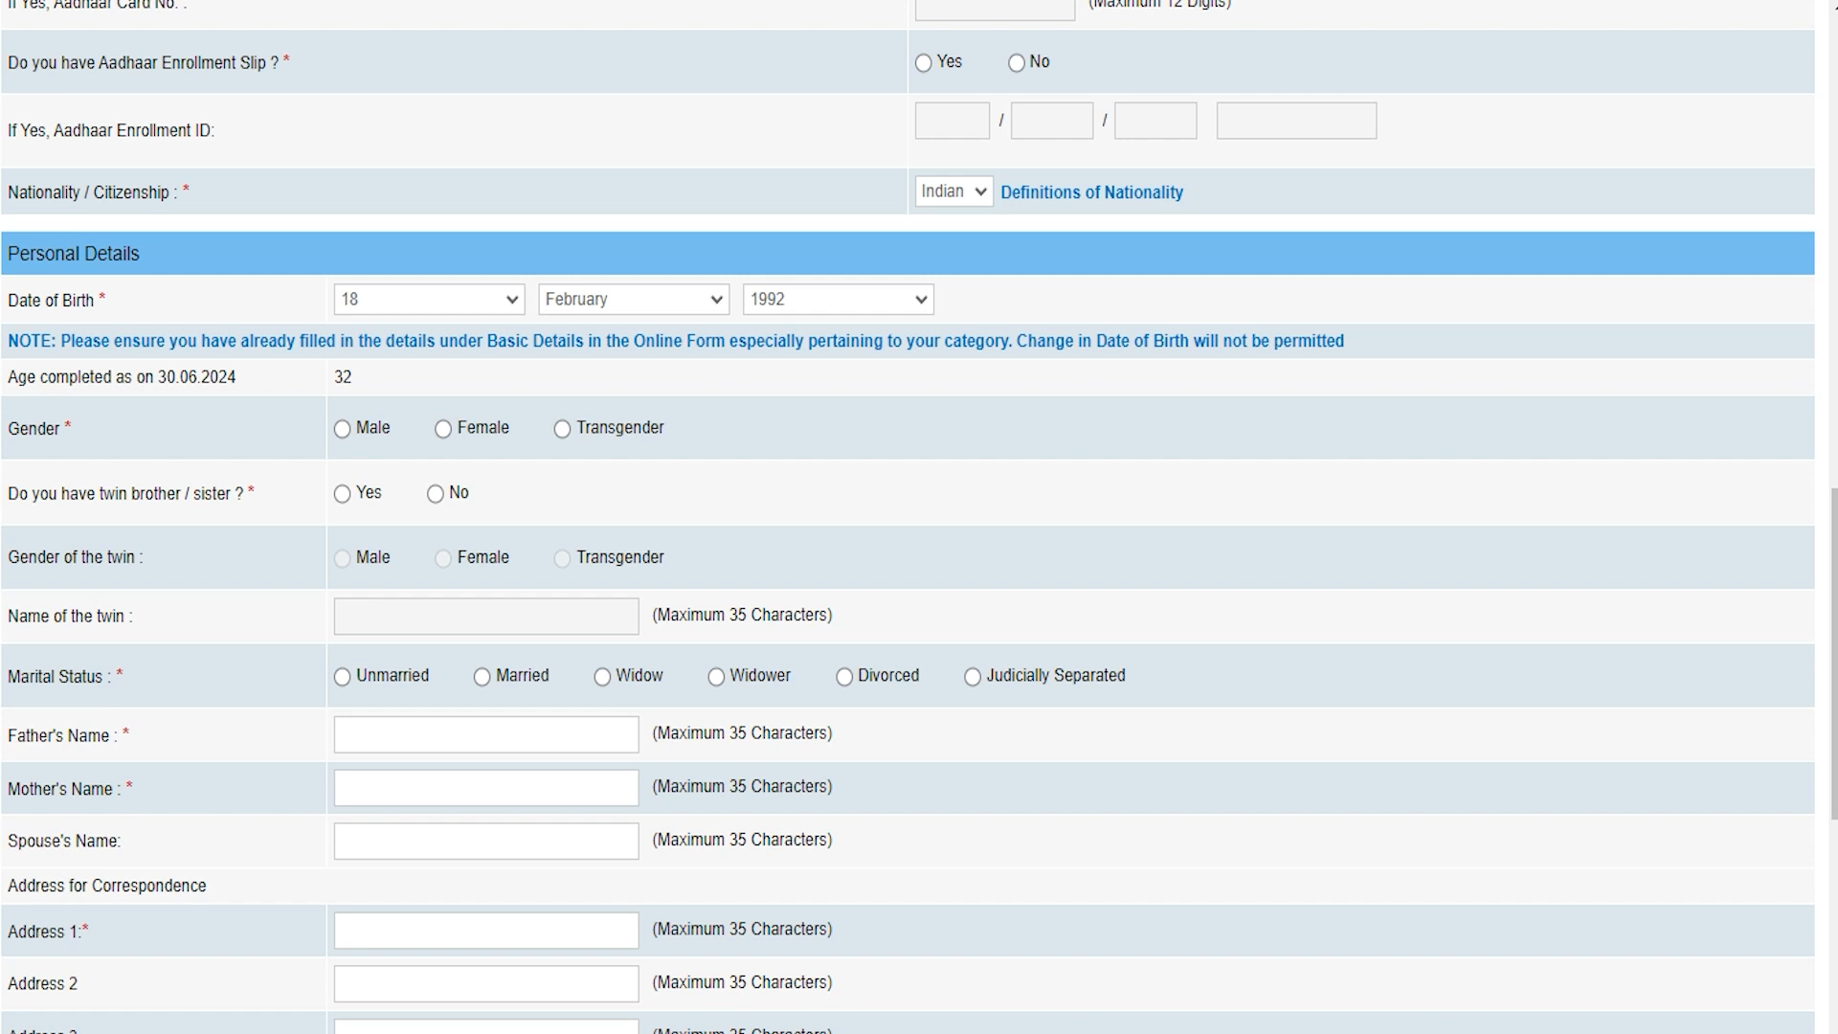
{"action": "left_click", "coordinate": [342, 428]}
{"action": "left_click", "coordinate": [35, 494]}
{"action": "left_click", "coordinate": [342, 494]}
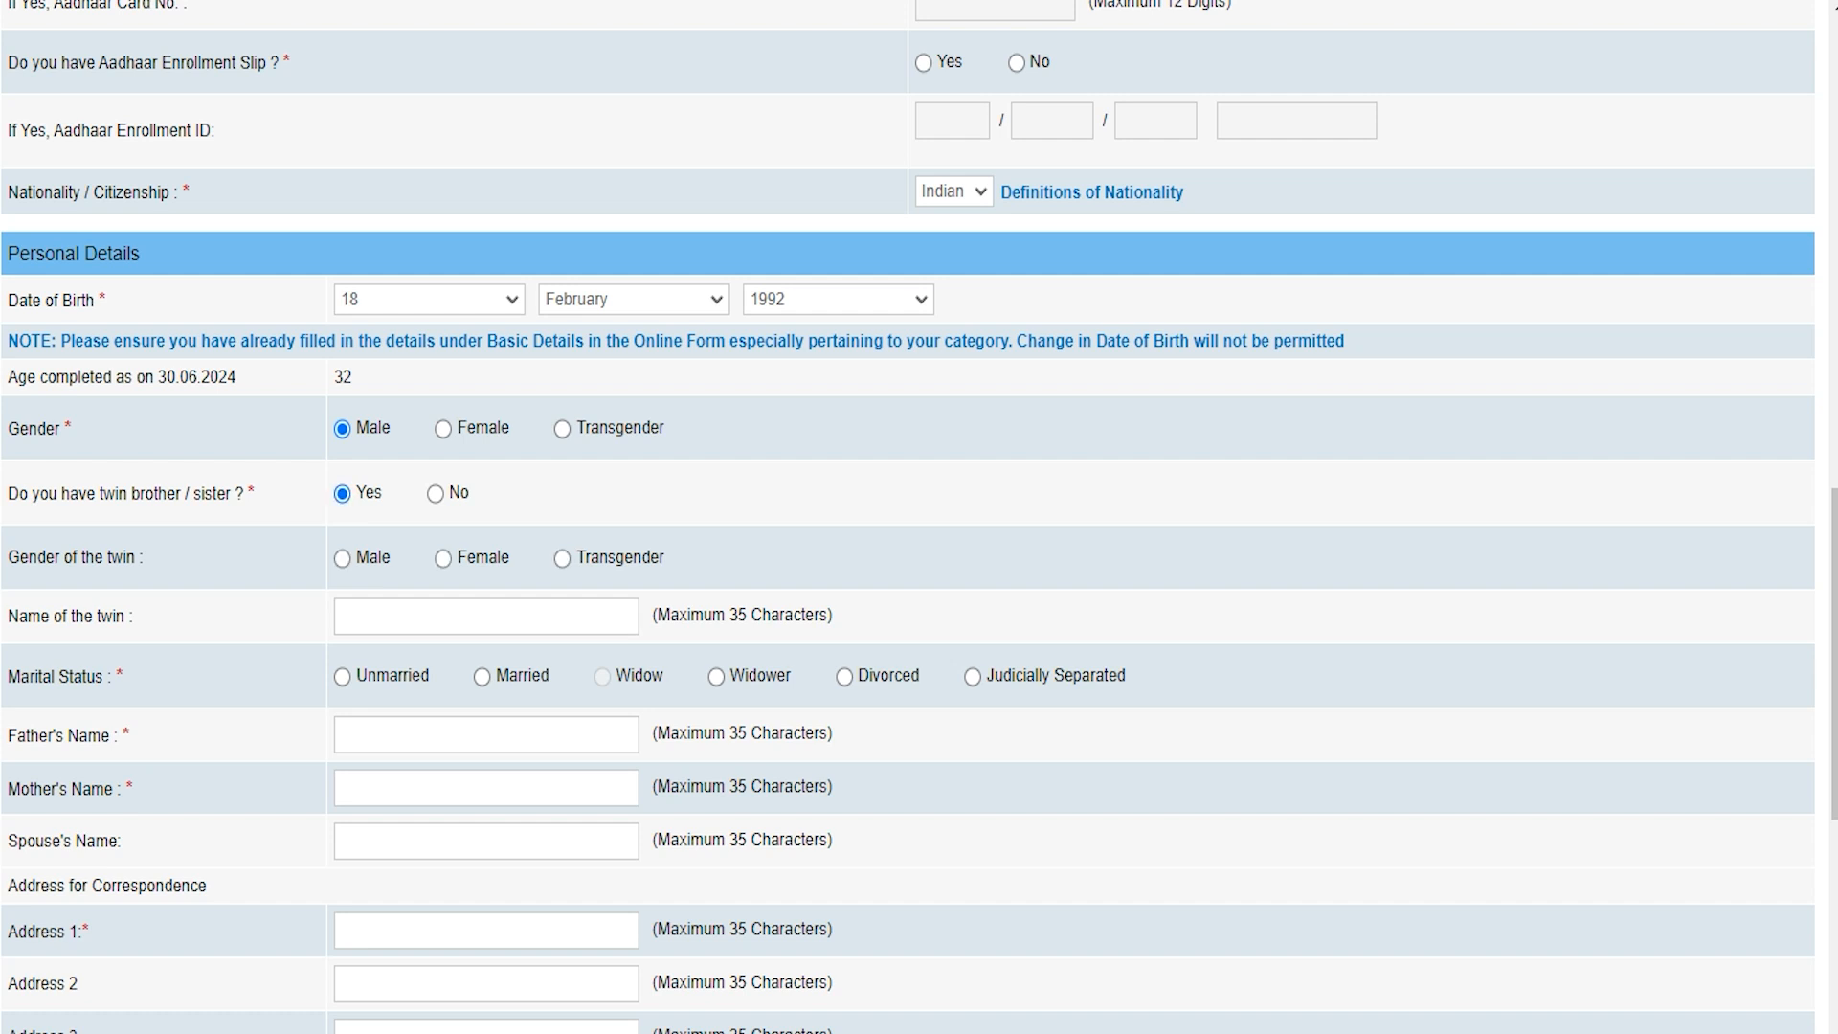
{"action": "left_click", "coordinate": [436, 494]}
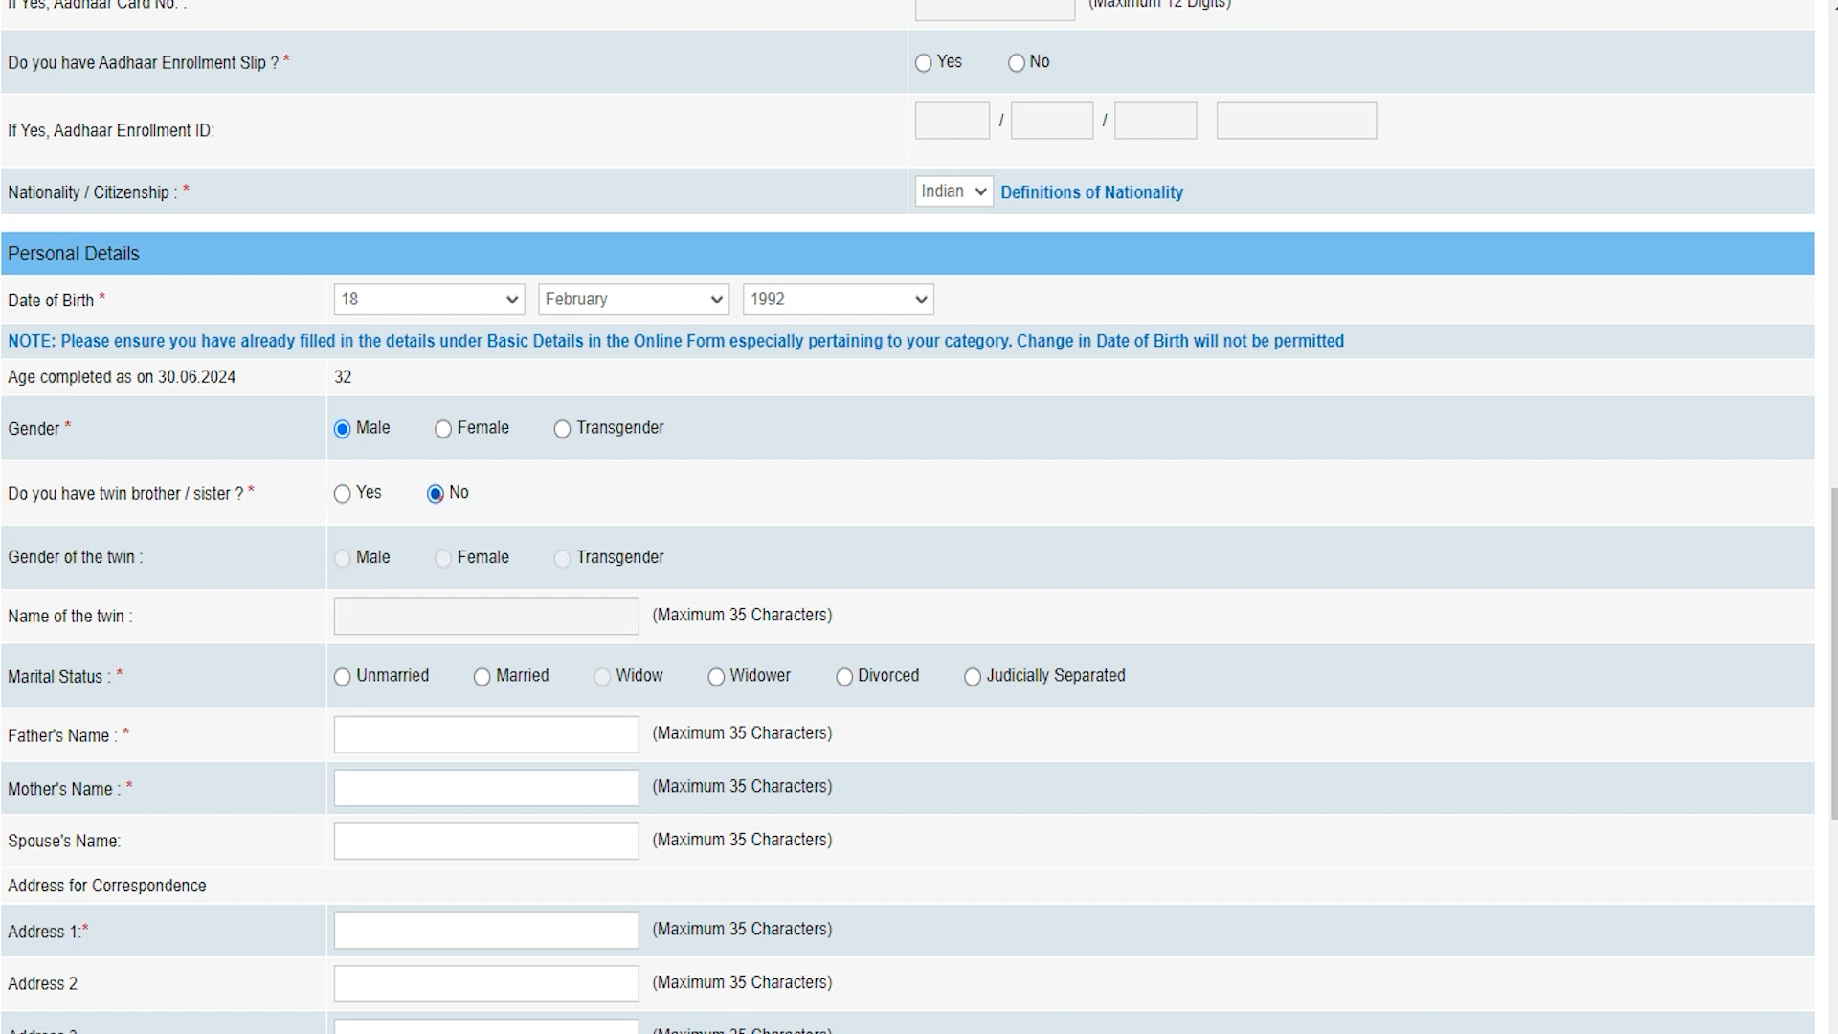
{"action": "left_click", "coordinate": [27, 676]}
{"action": "left_click", "coordinate": [341, 677]}
{"action": "left_click", "coordinate": [394, 725]}
{"action": "type", "text": "RakeshReena"}
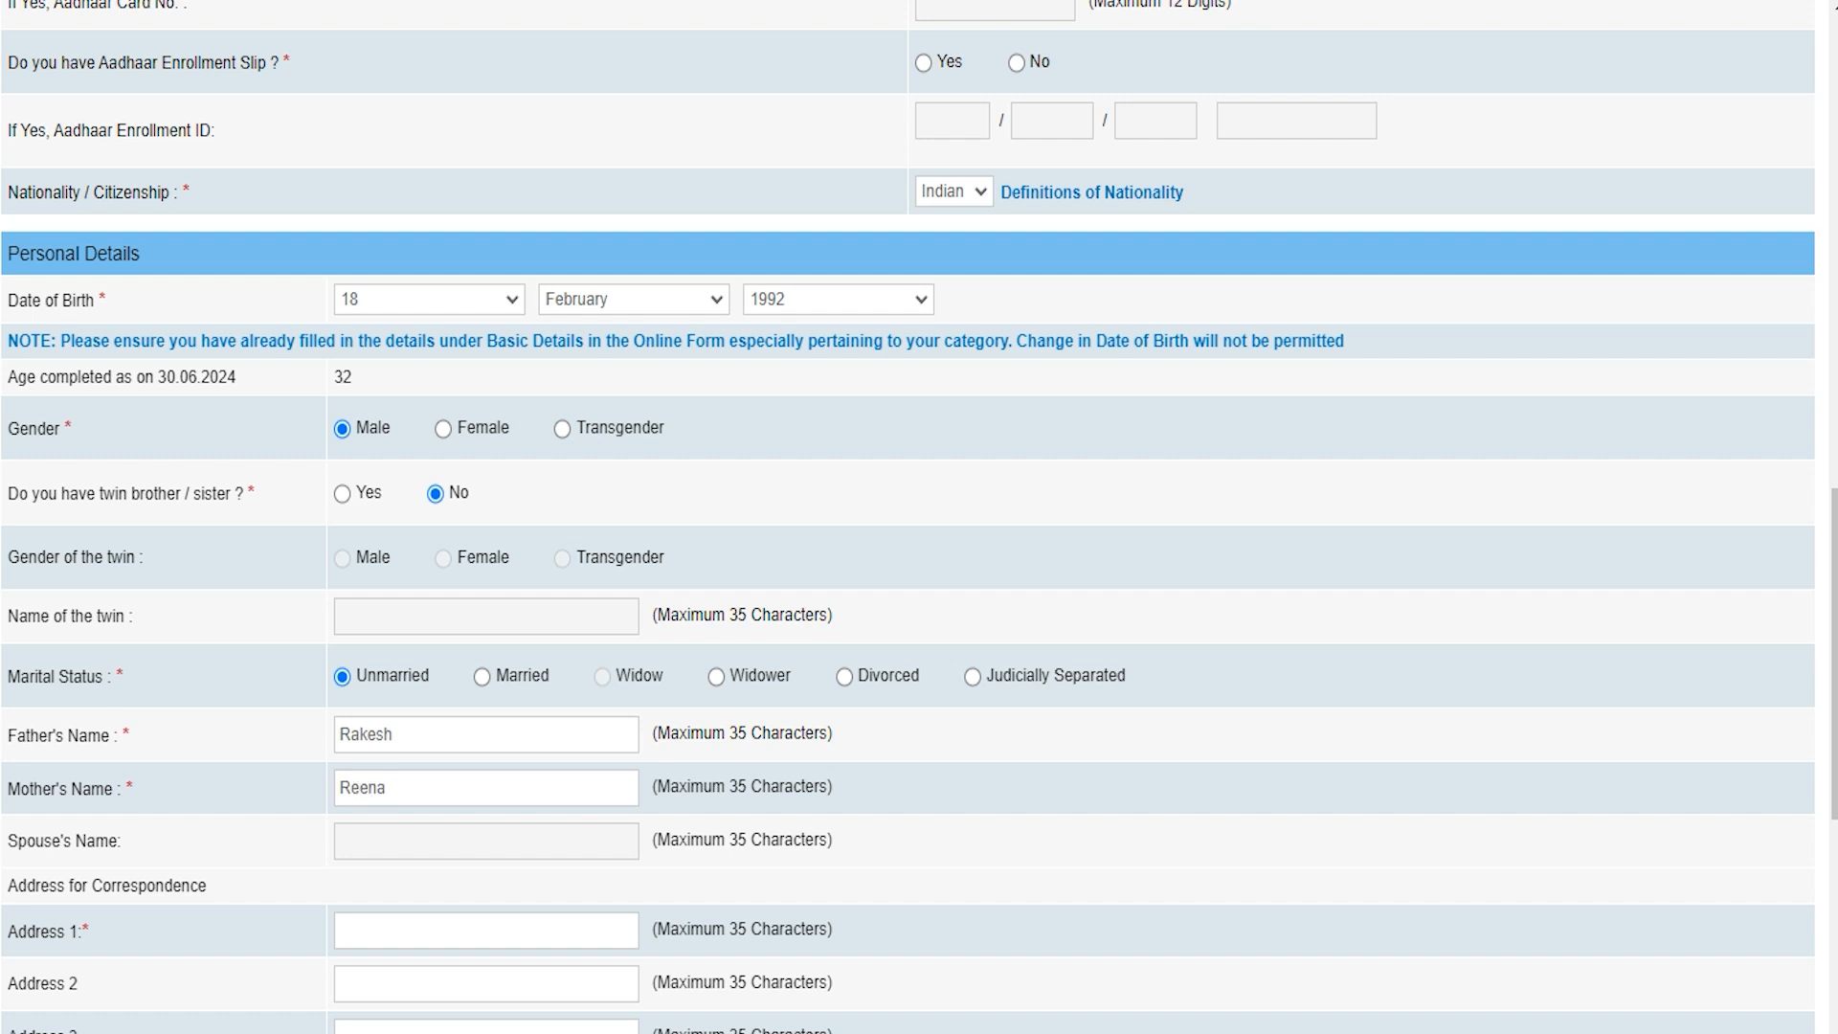
{"action": "scroll", "coordinate": [384, 499], "scroll_direction": "down", "scroll_amount": 3}
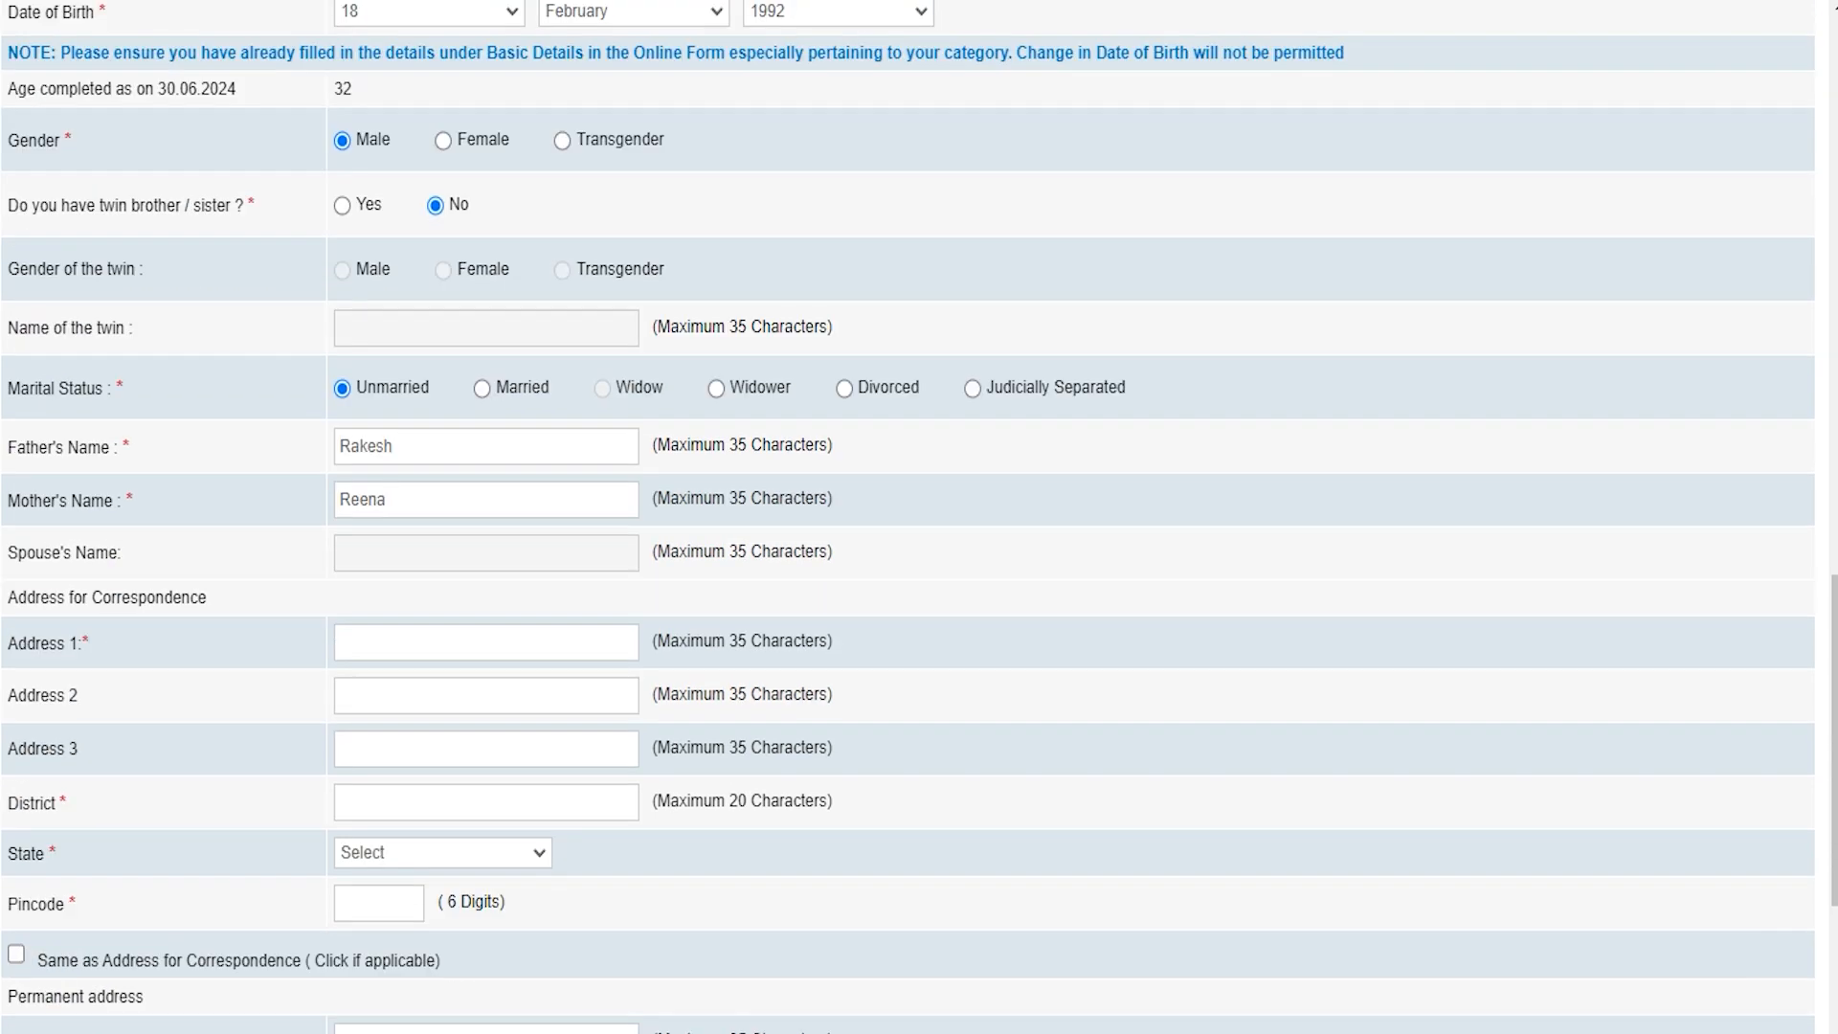
Step: Choose Correspondence Address for GST invoicing, with the application fee showing 118.00
{"action": "scroll", "coordinate": [907, 516], "scroll_direction": "down", "scroll_amount": 3}
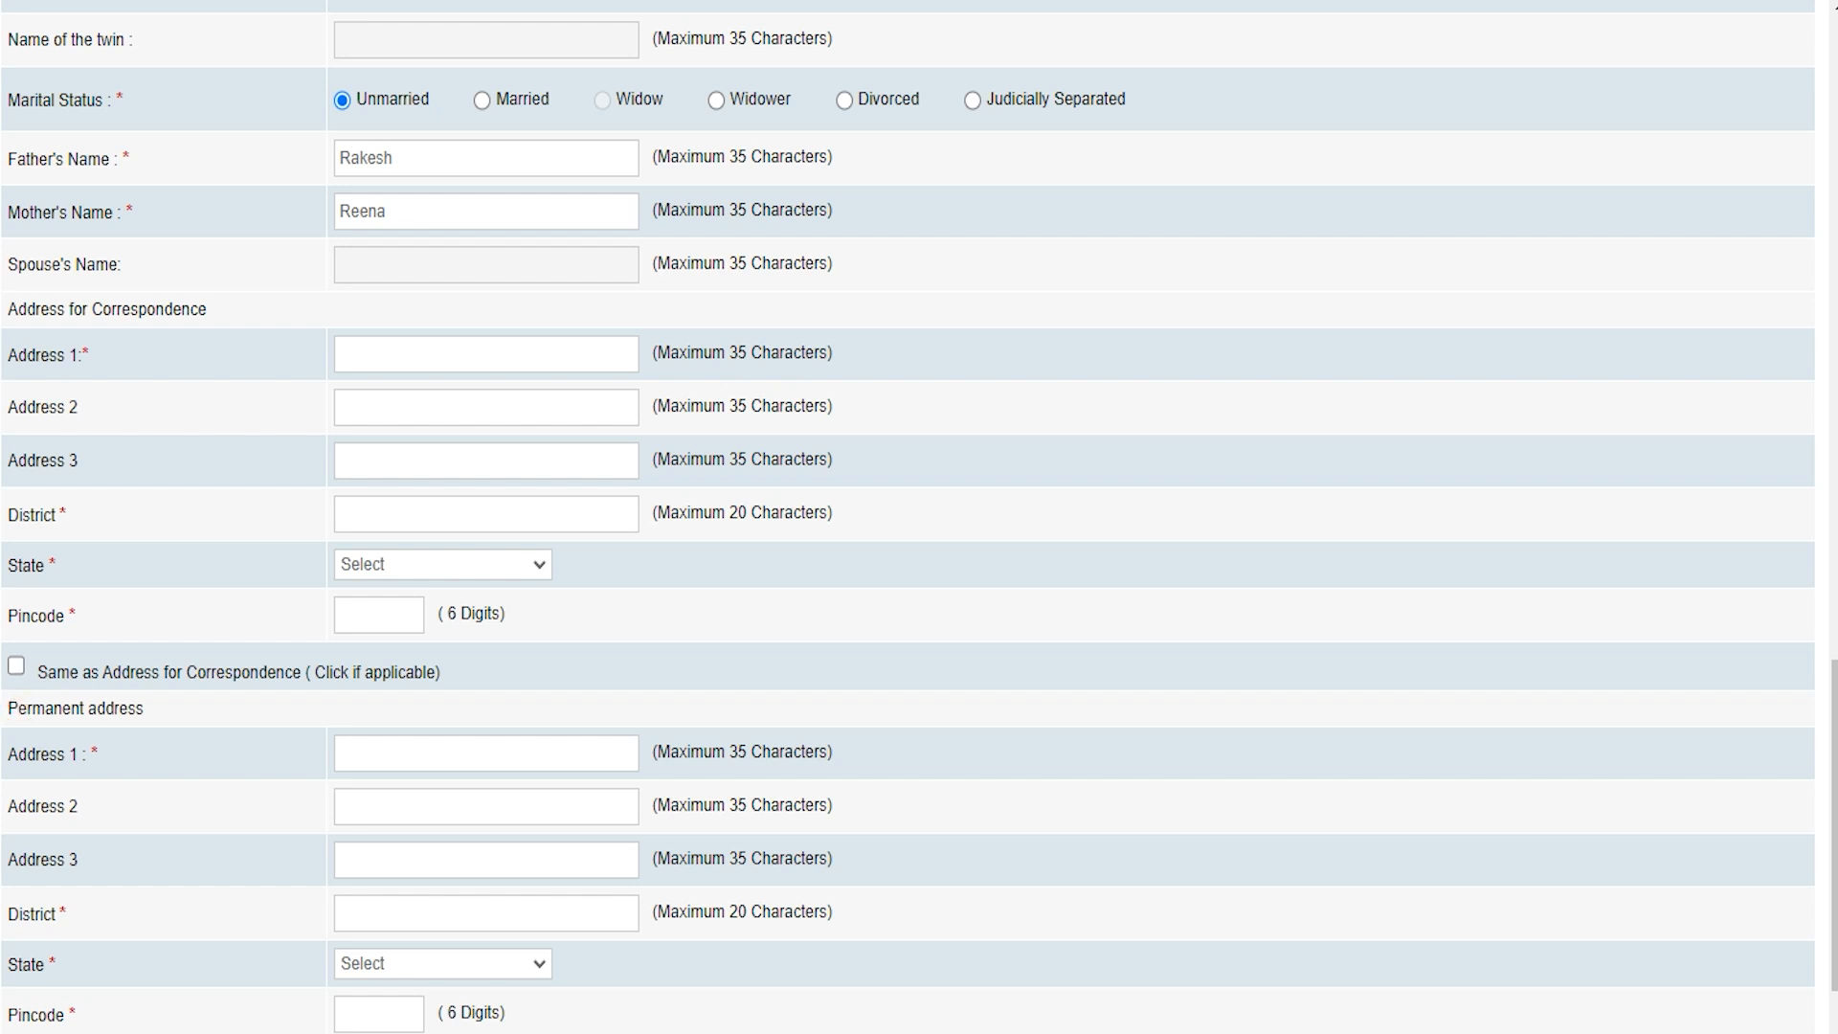
{"action": "scroll", "coordinate": [919, 516], "scroll_direction": "down", "scroll_amount": 3}
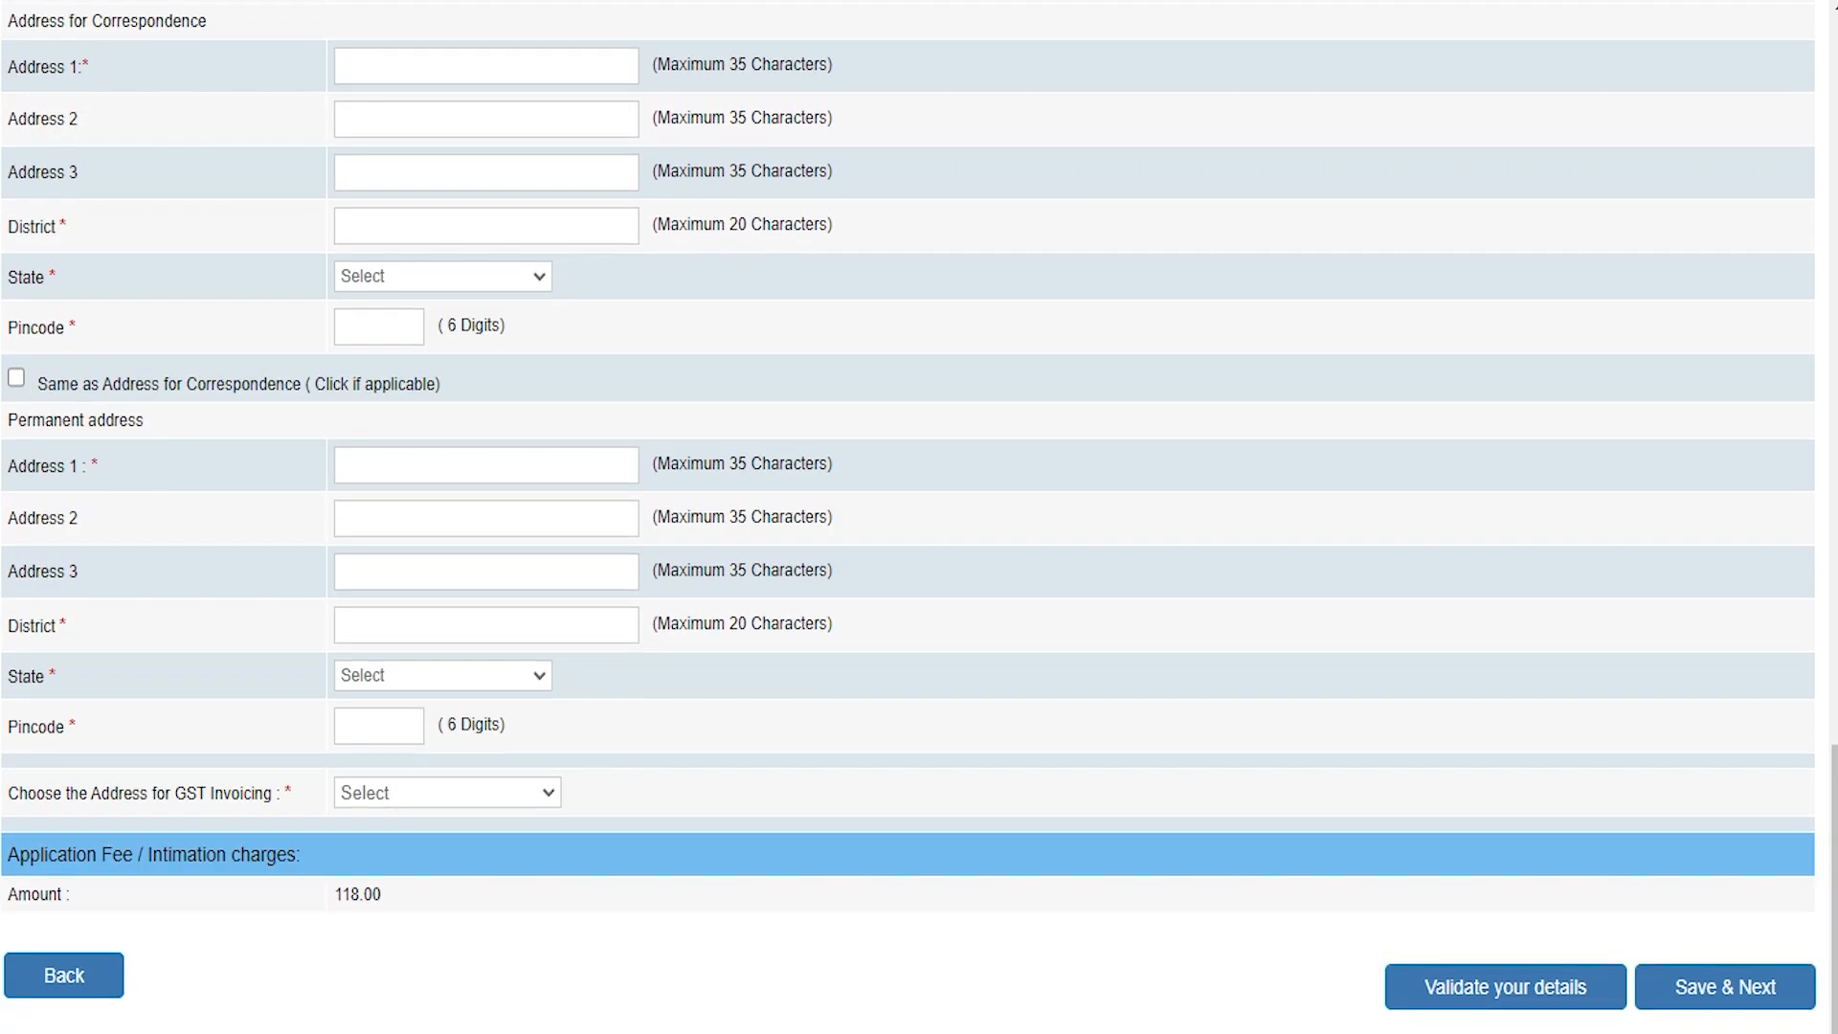
{"action": "left_click", "coordinate": [389, 796]}
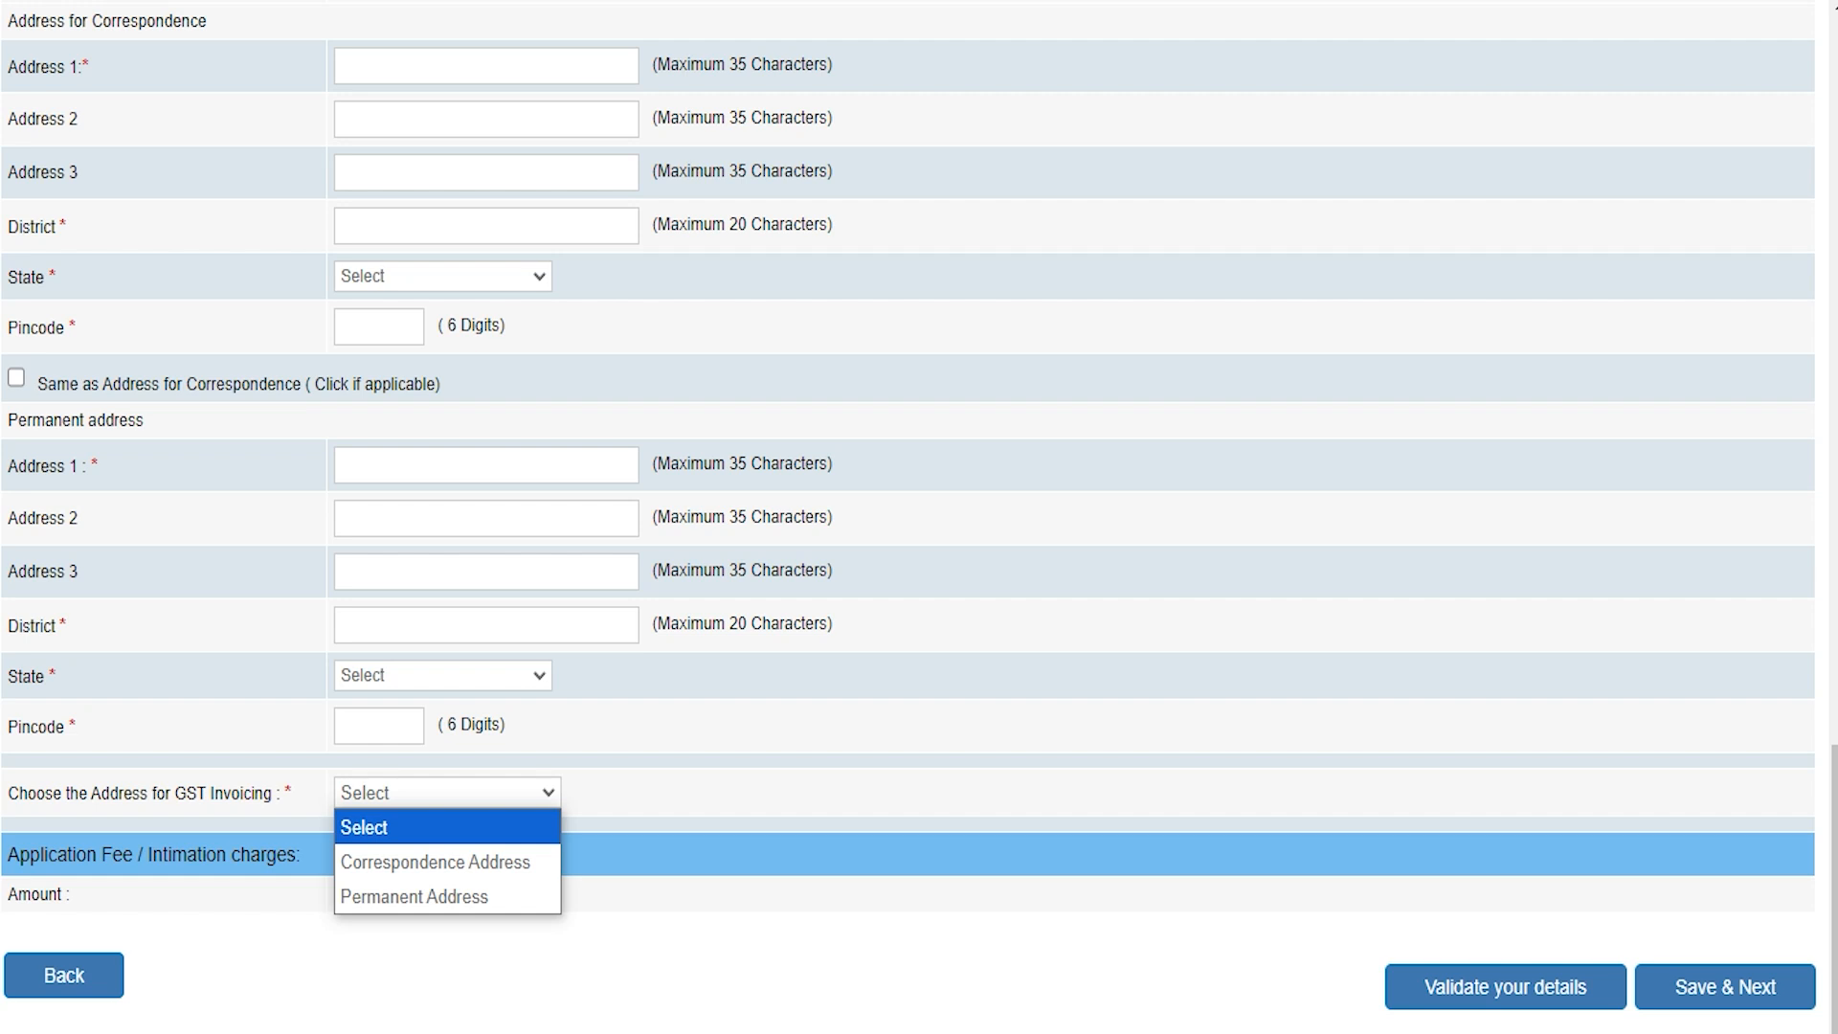
{"action": "left_click", "coordinate": [398, 859]}
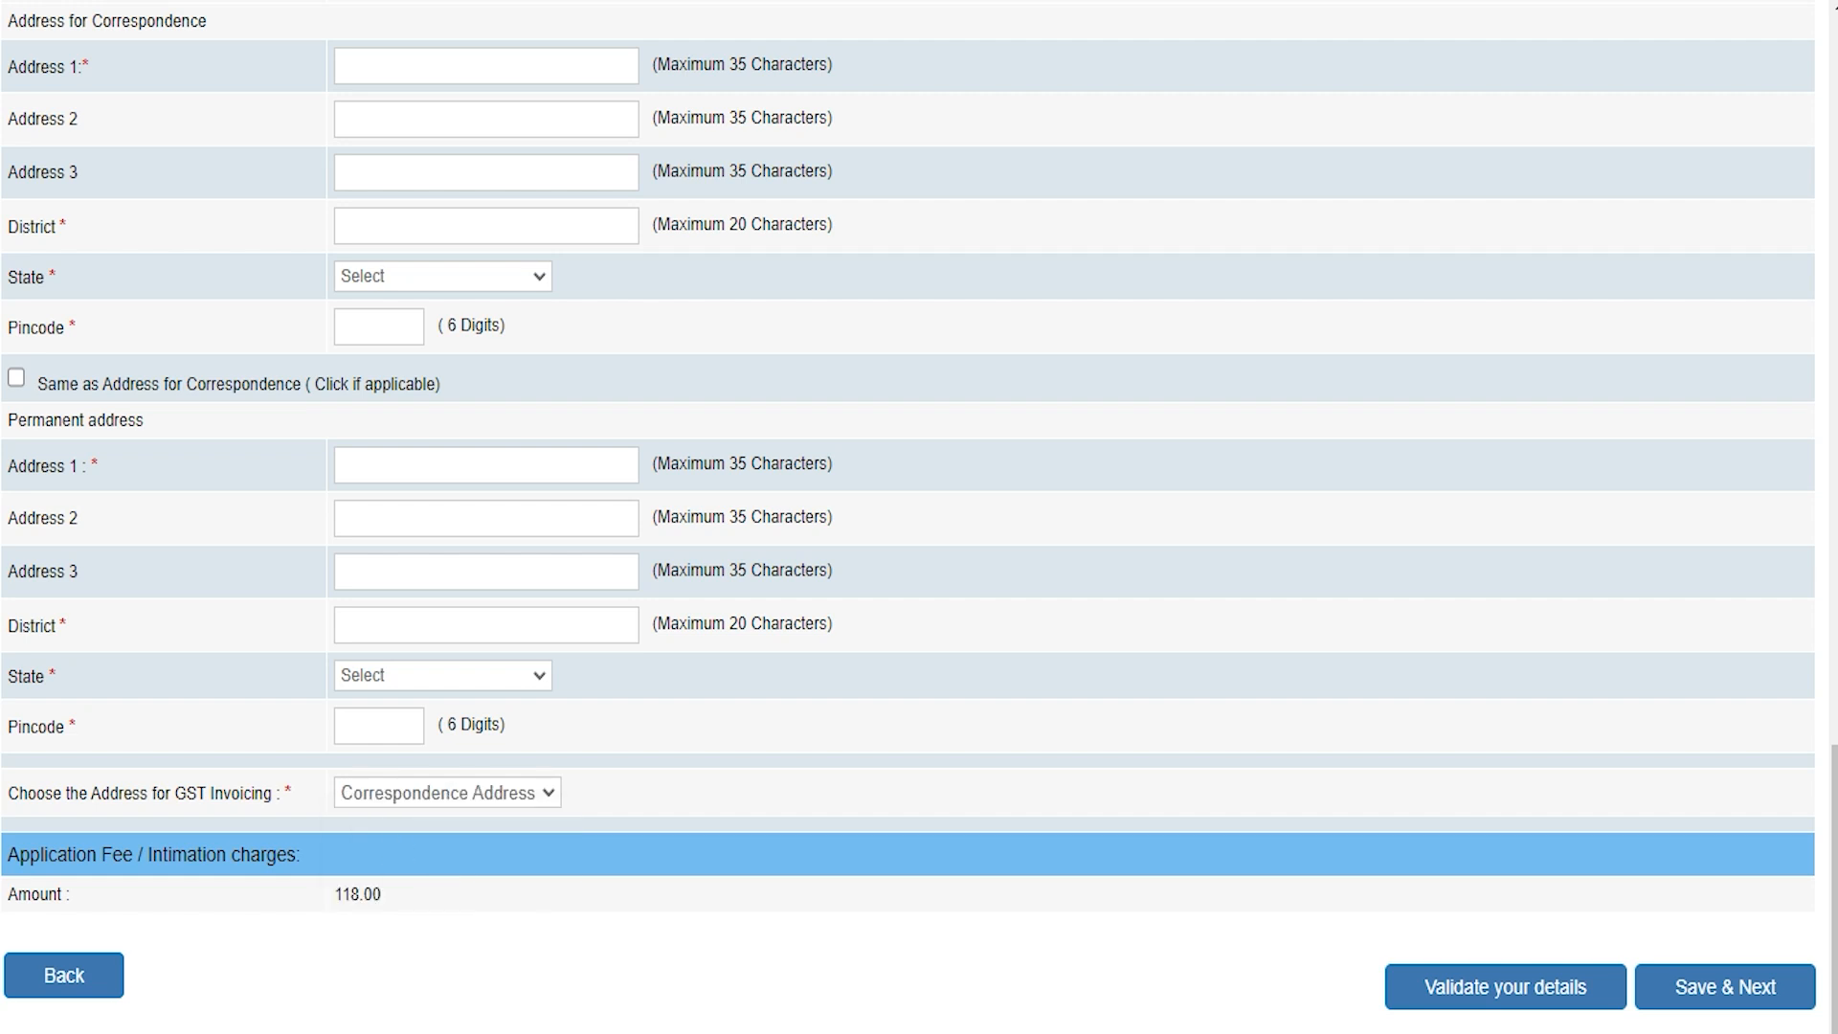
{"action": "left_click", "coordinate": [336, 897]}
Step: Enter SSC board UP and set the SSC class to First Class
{"action": "scroll", "coordinate": [909, 502], "scroll_direction": "down", "scroll_amount": 1}
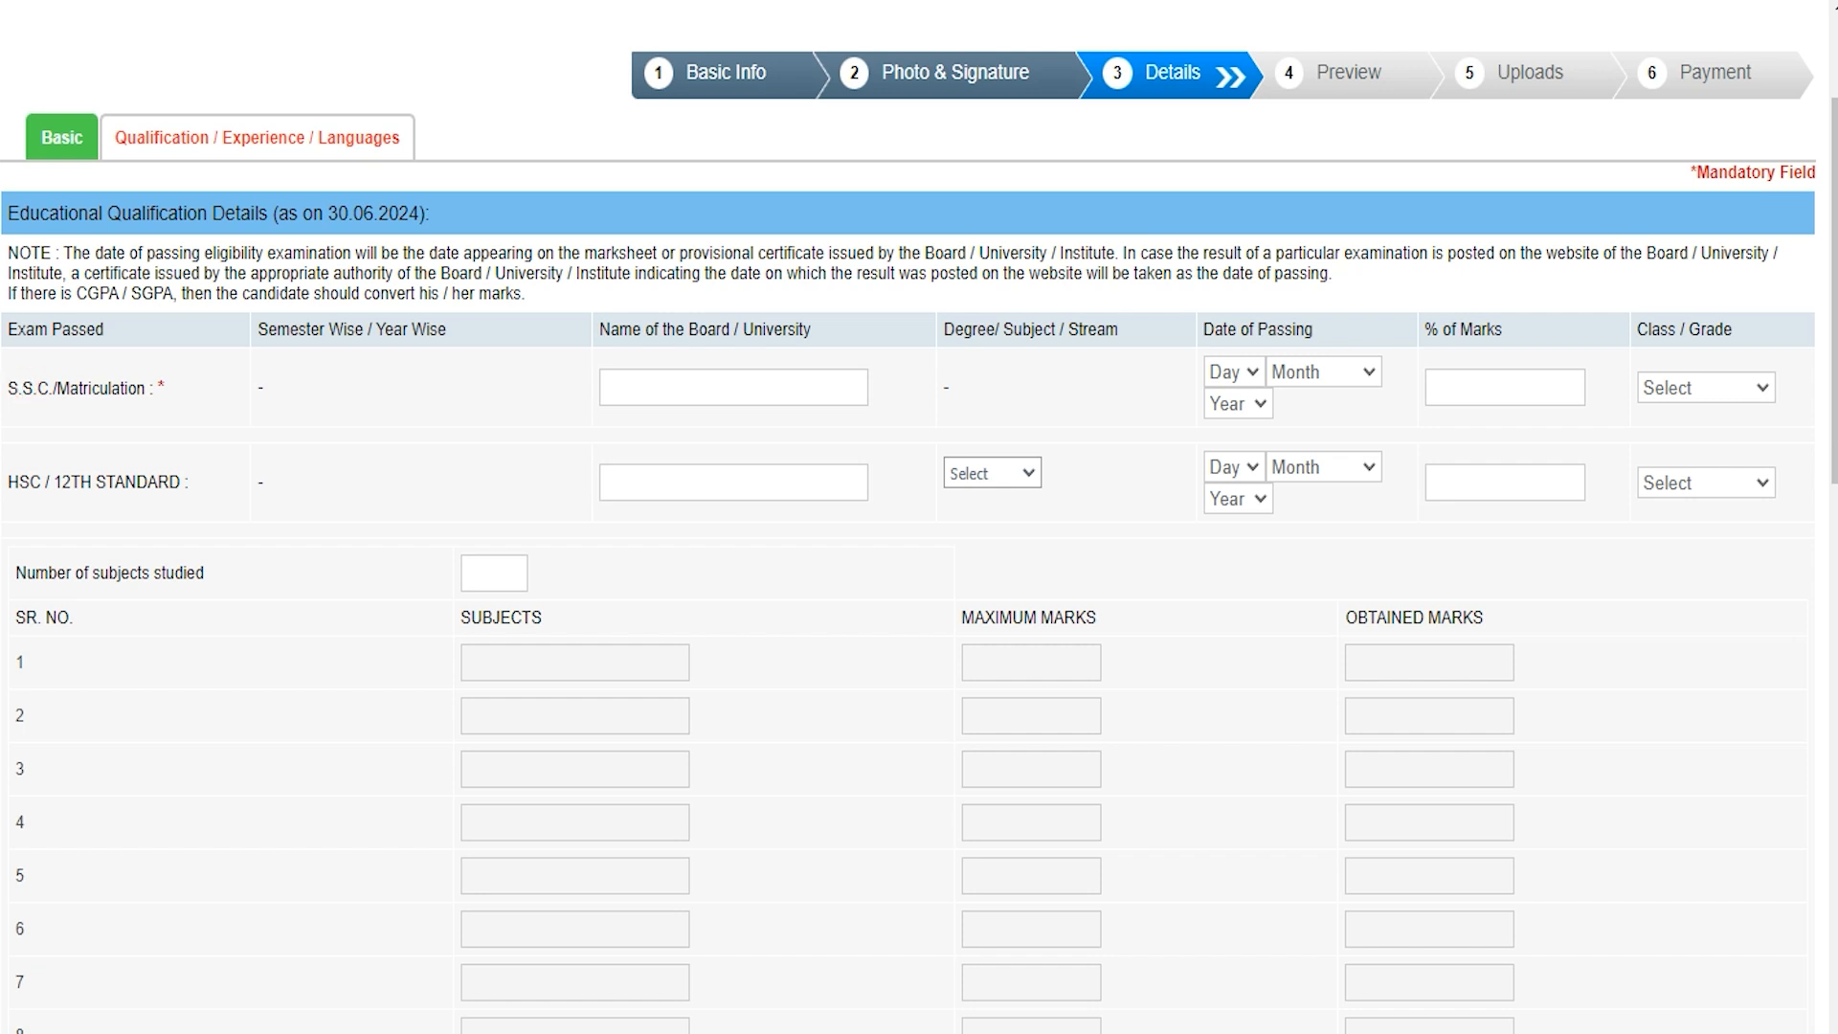
{"action": "left_click", "coordinate": [680, 390]}
{"action": "type", "text": "UP"}
{"action": "left_click", "coordinate": [1240, 372]}
{"action": "left_click", "coordinate": [1287, 371]}
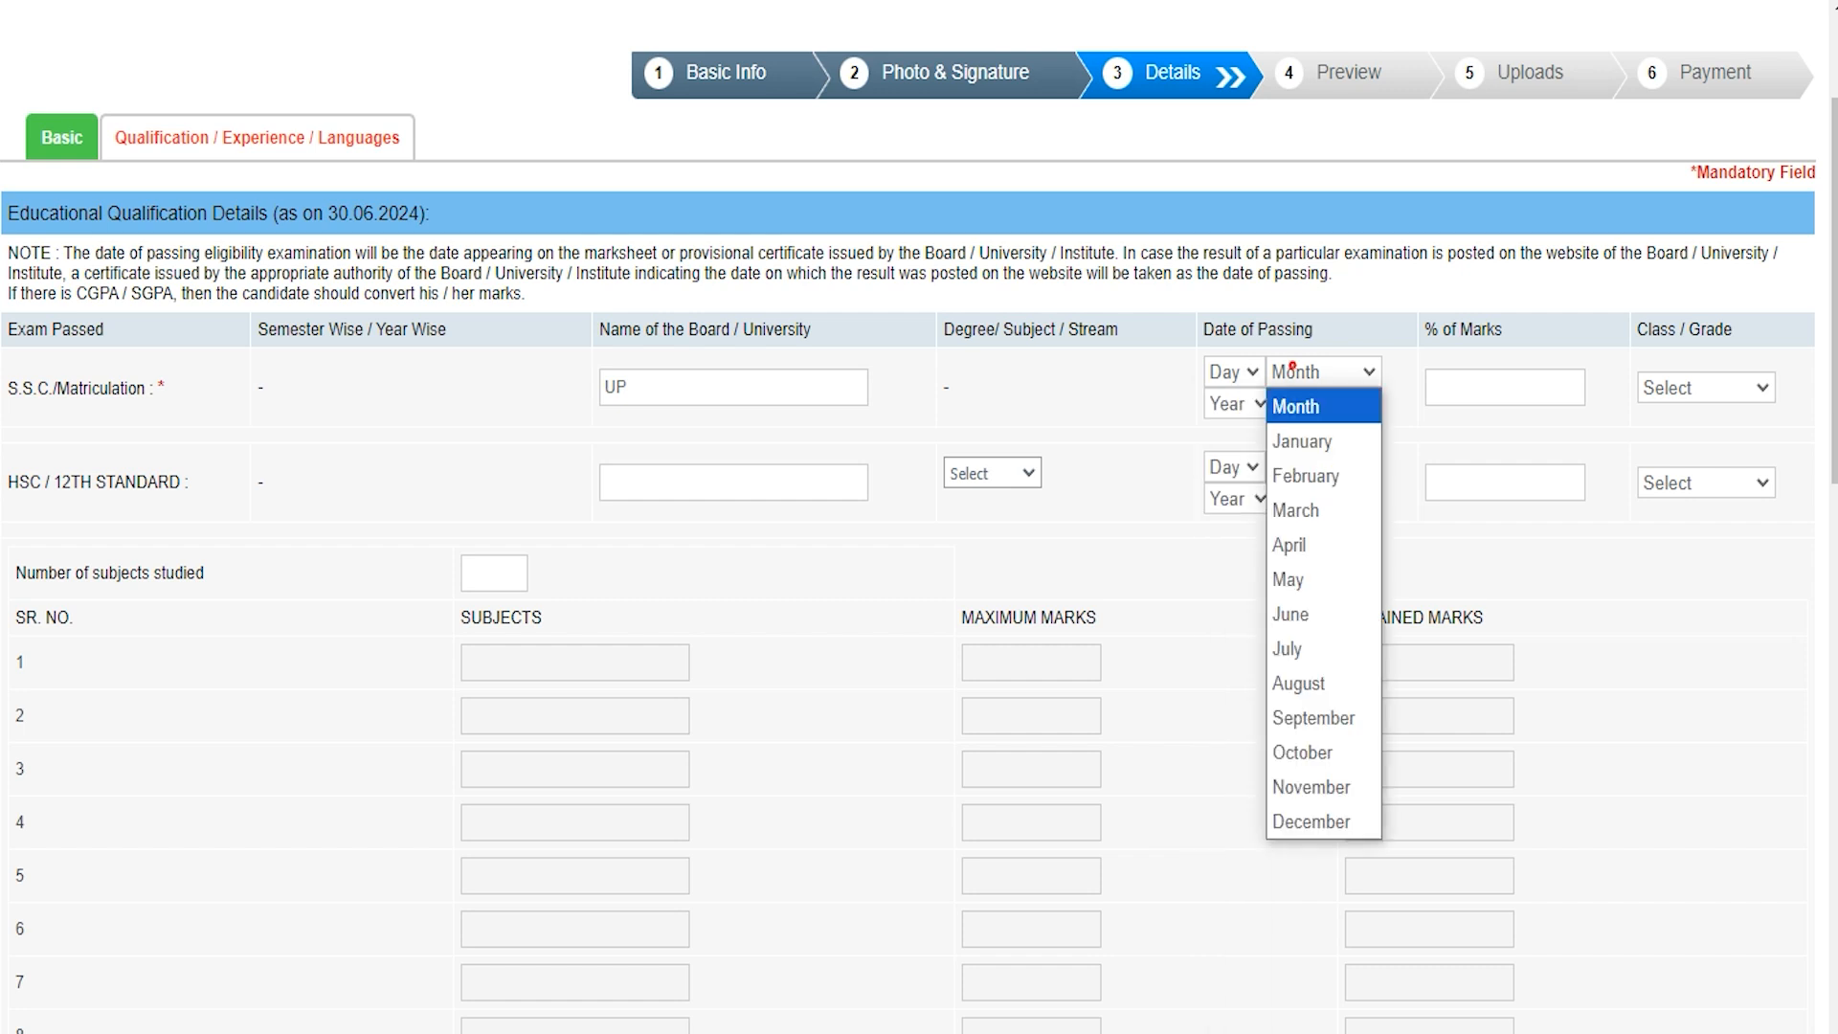
{"action": "left_click", "coordinate": [1244, 403]}
{"action": "left_click", "coordinate": [1351, 403]}
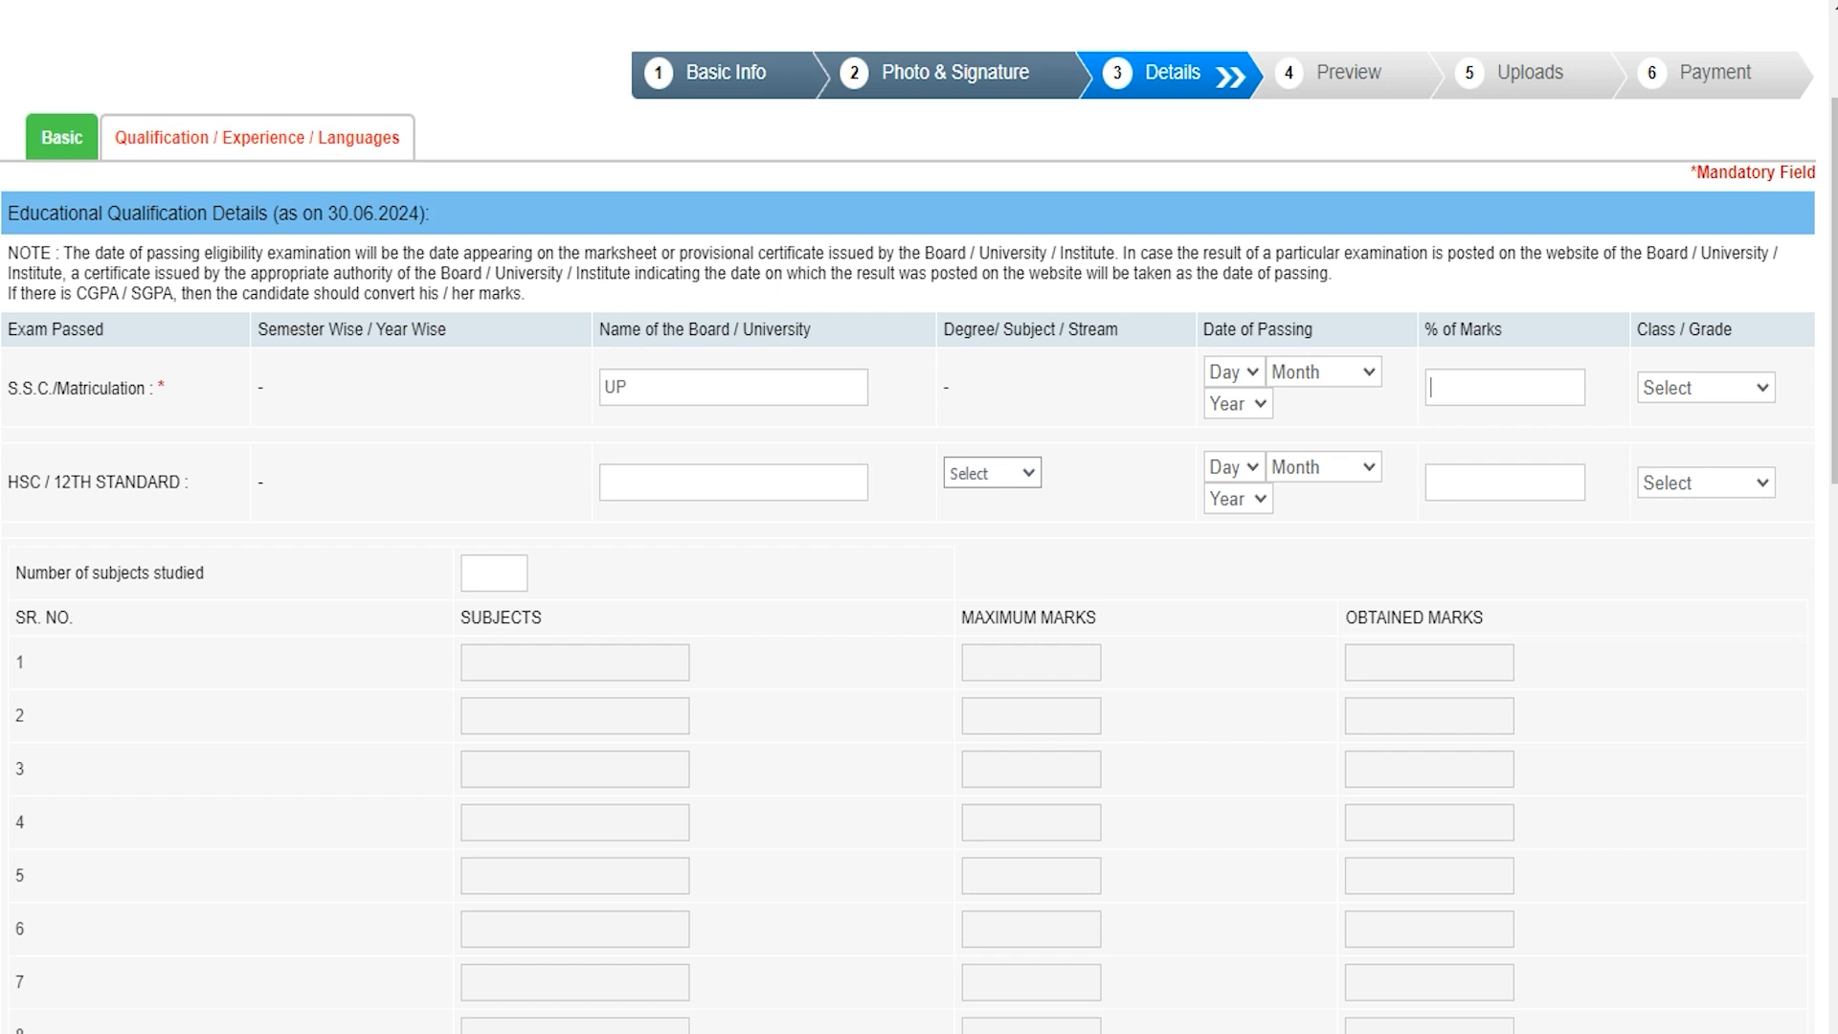
{"action": "left_click", "coordinate": [1704, 387]}
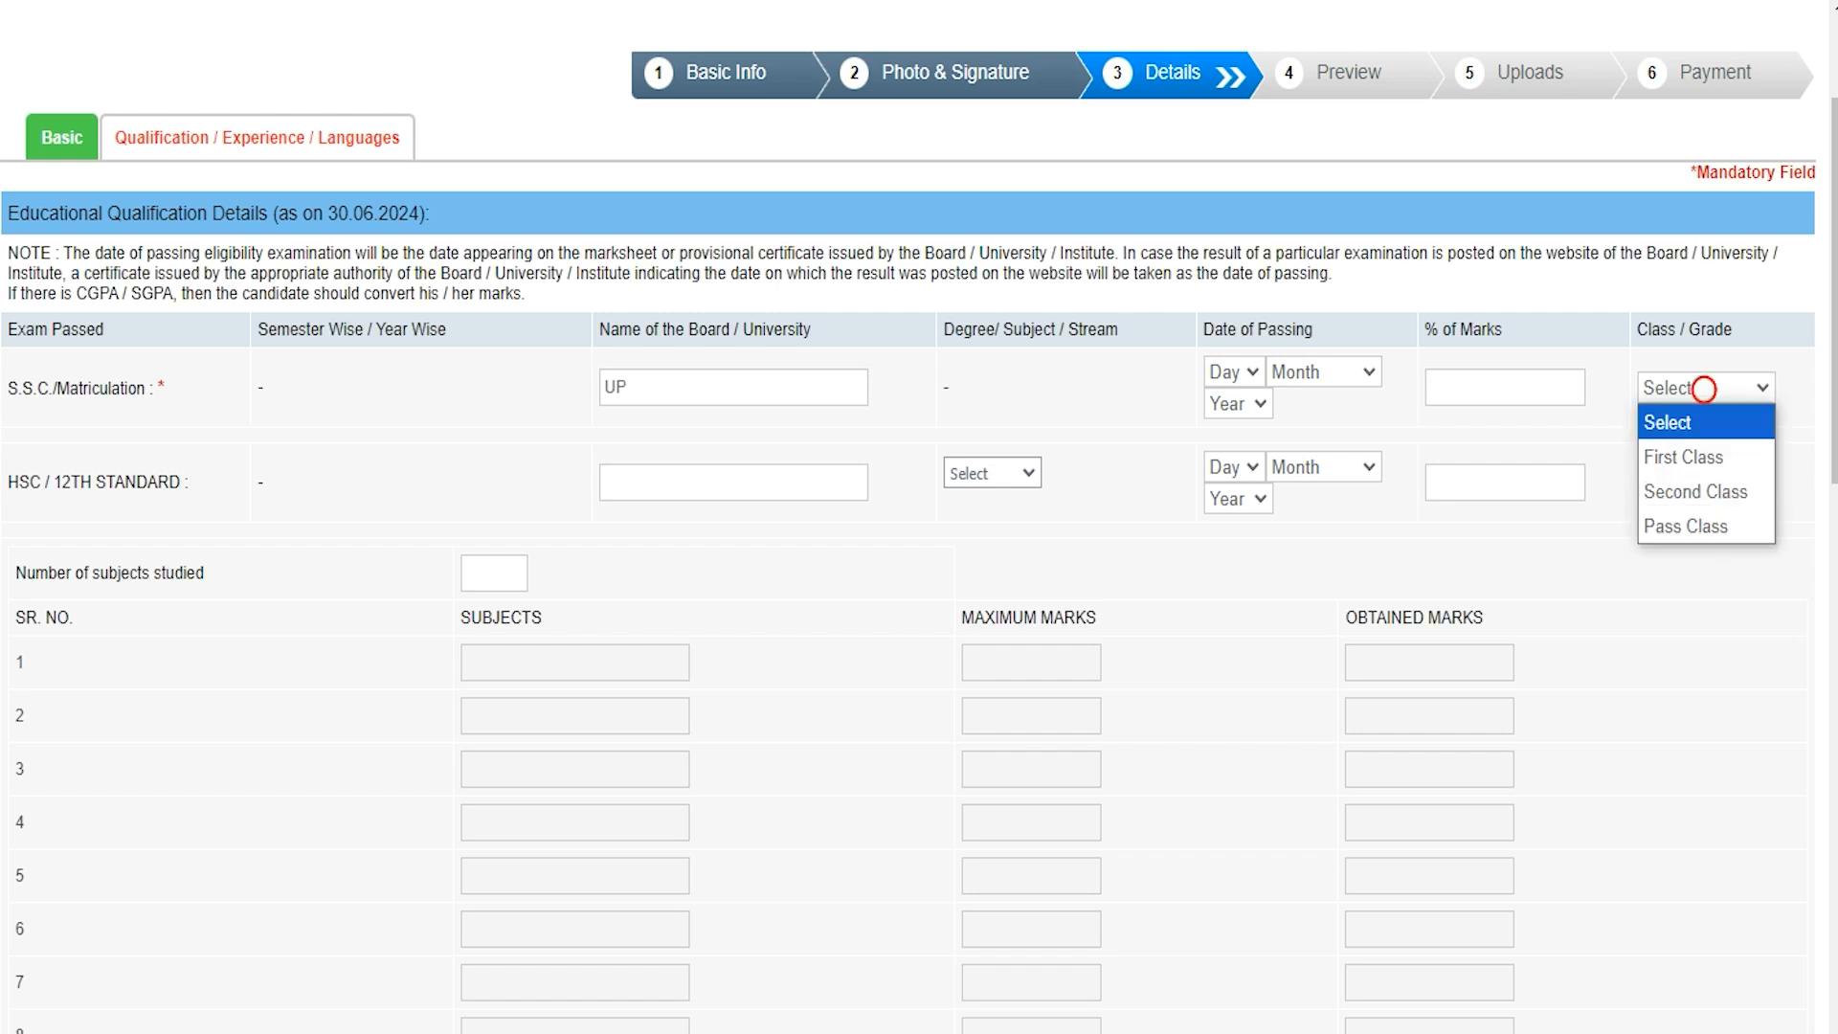
{"action": "left_click", "coordinate": [1697, 455]}
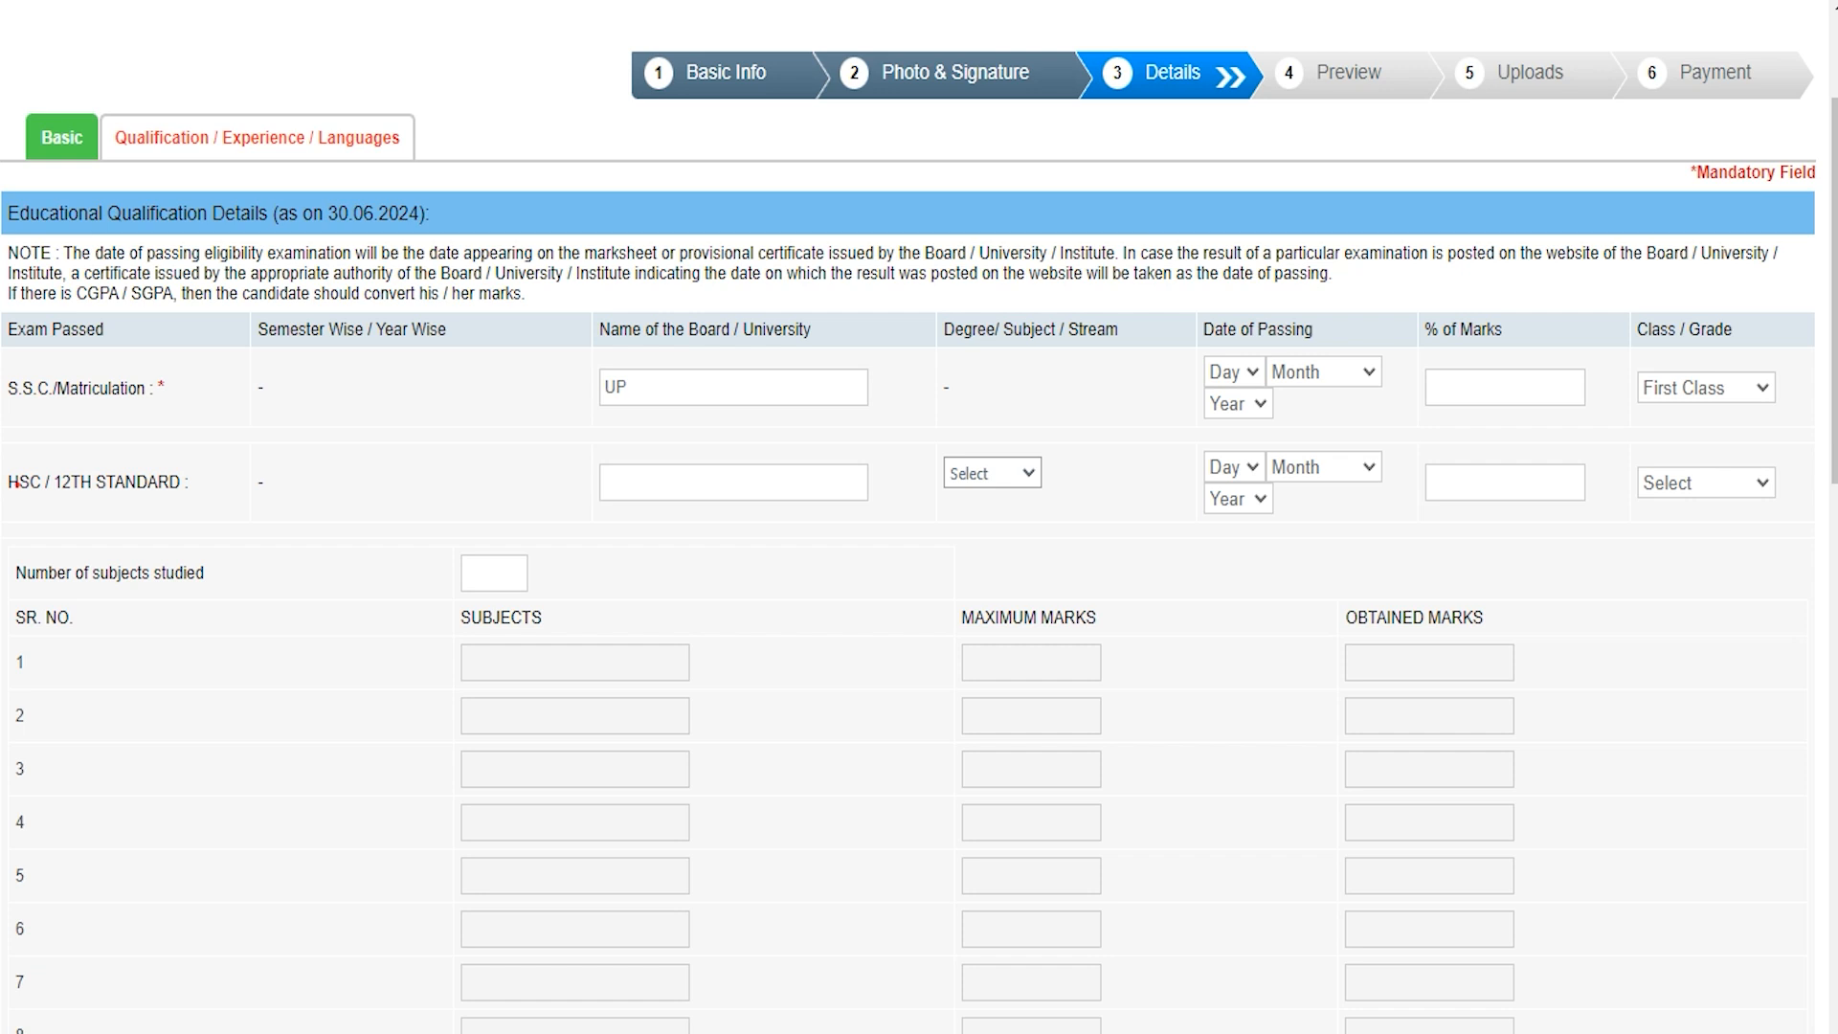
Step: Record HSC stream Science with 88% marks and First Class
{"action": "left_click", "coordinate": [657, 479]}
{"action": "left_click", "coordinate": [976, 472]}
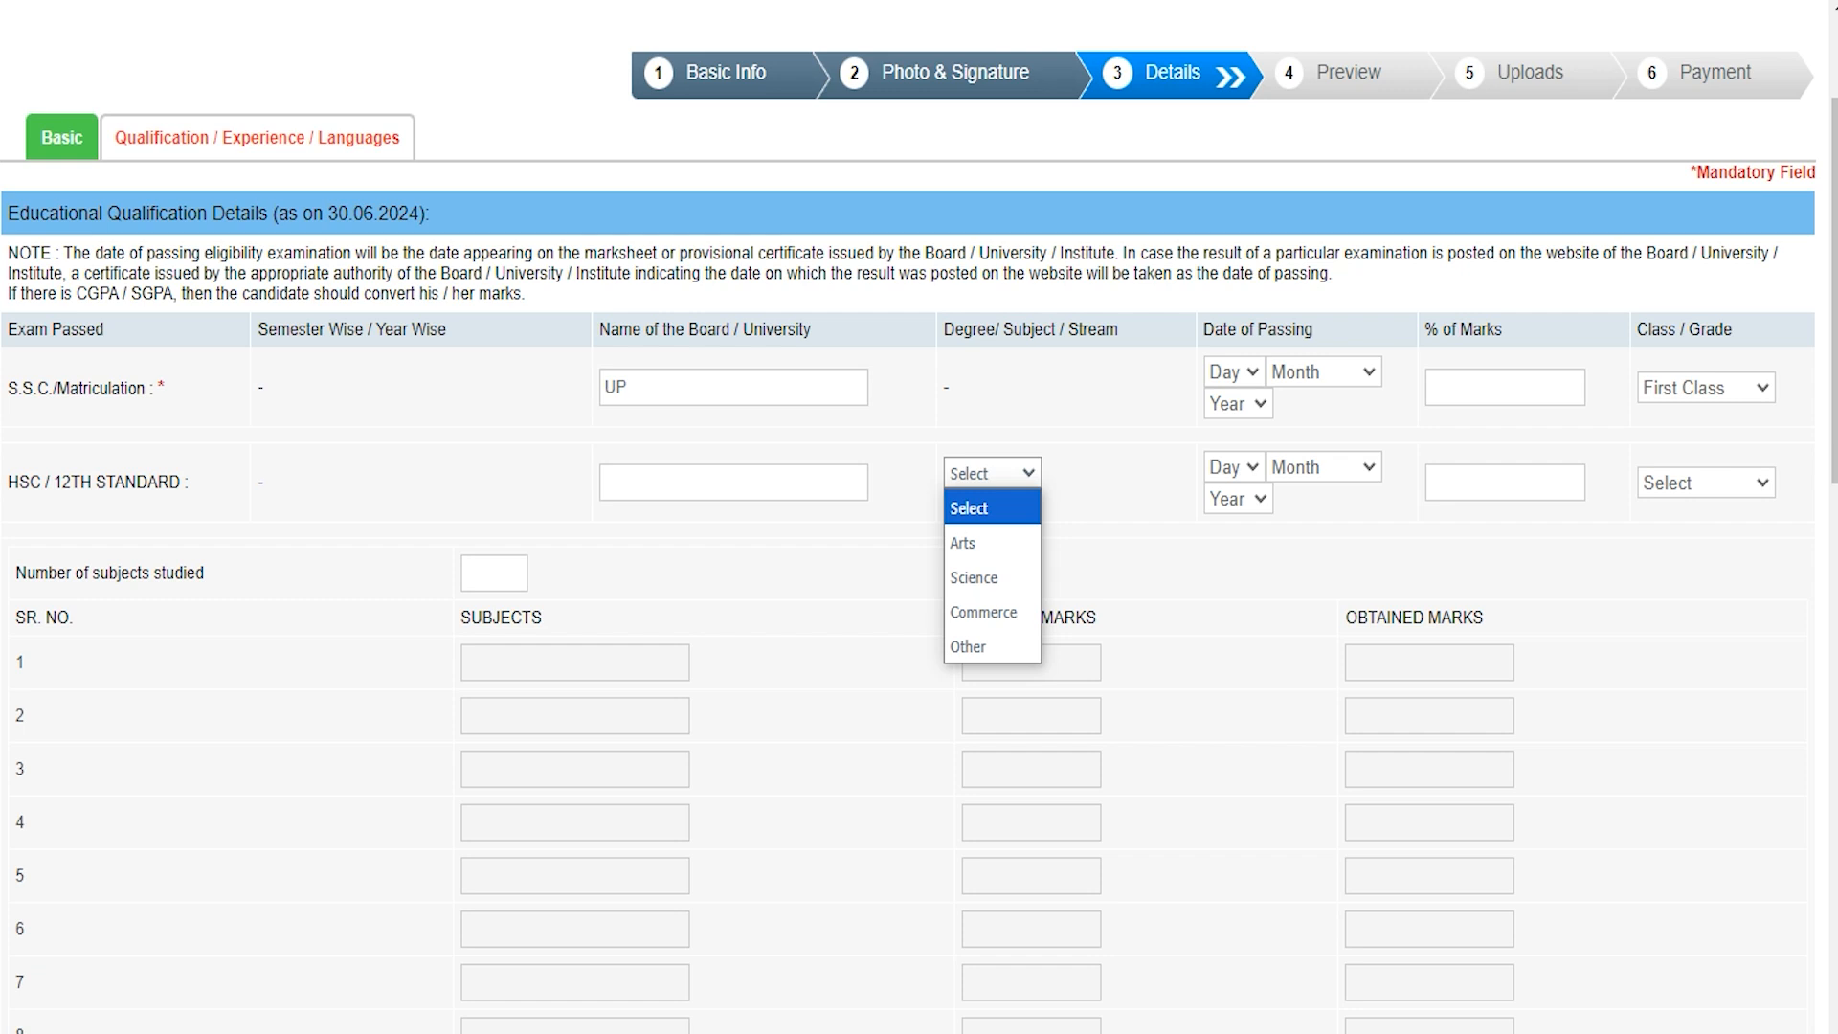
{"action": "left_click", "coordinate": [974, 578]}
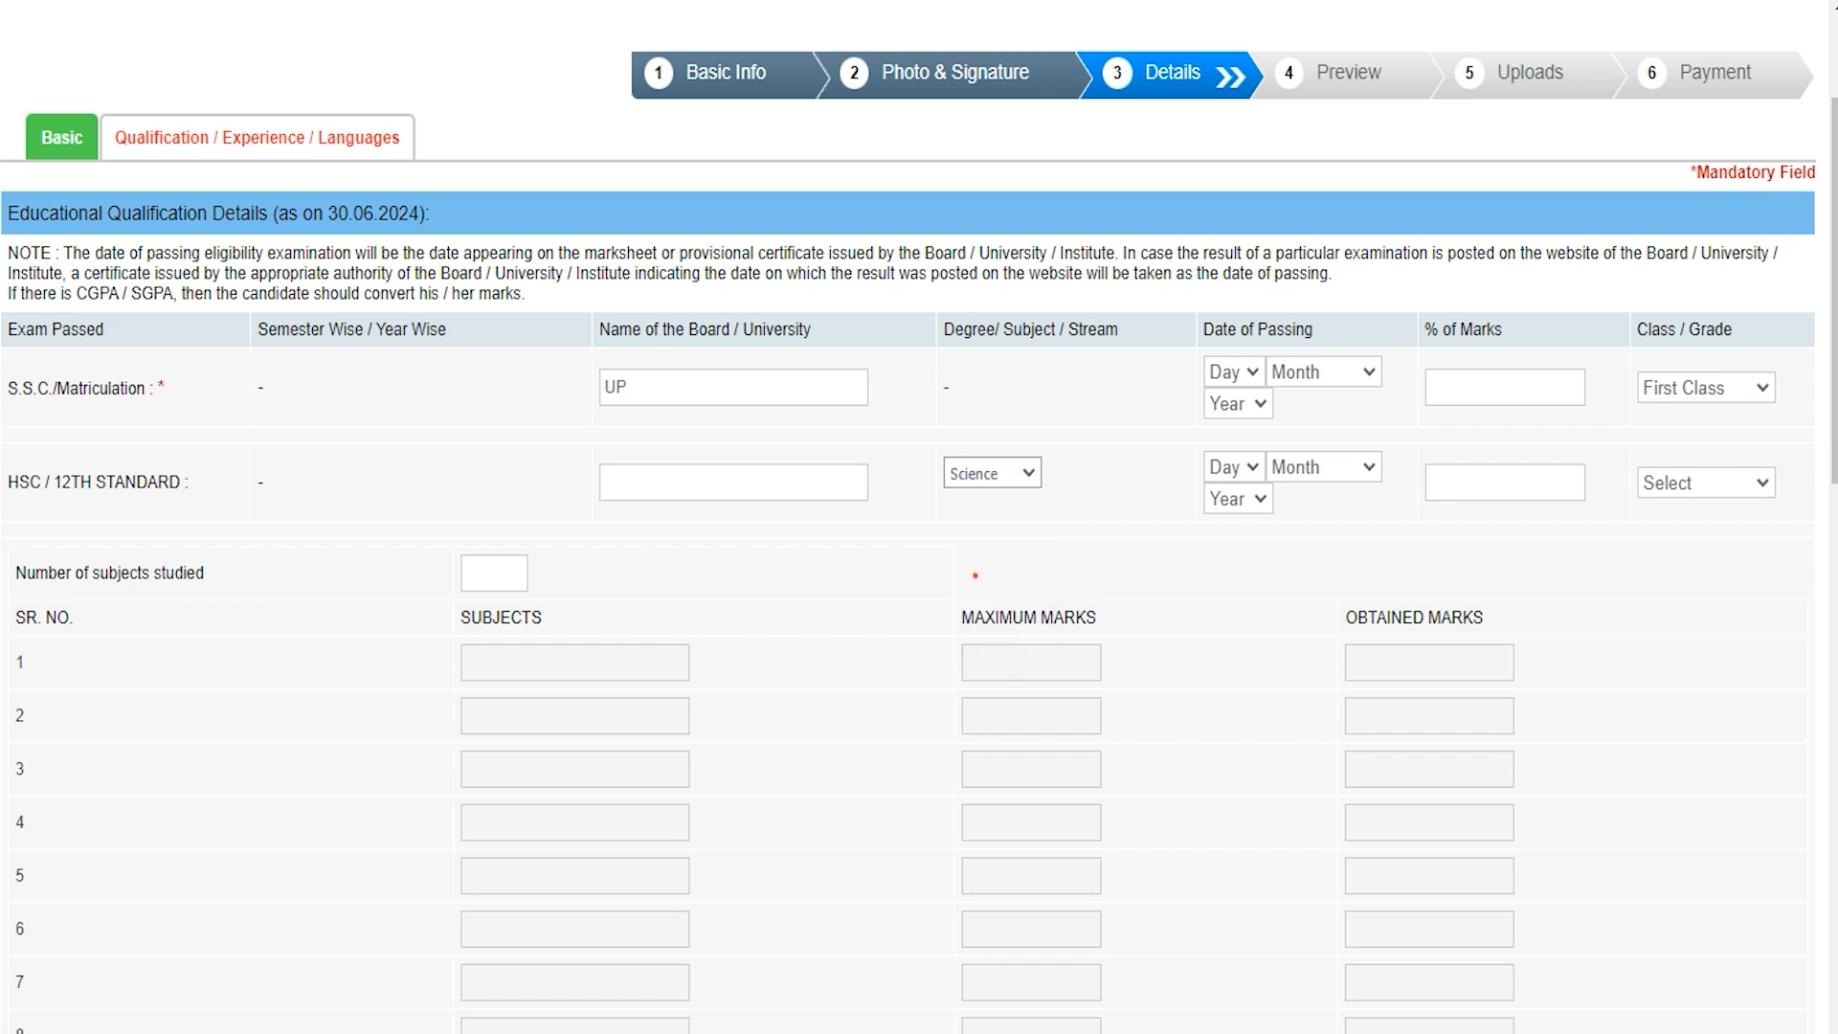
{"action": "left_click", "coordinate": [1235, 468]}
{"action": "left_click", "coordinate": [1367, 467]}
{"action": "left_click", "coordinate": [1242, 499]}
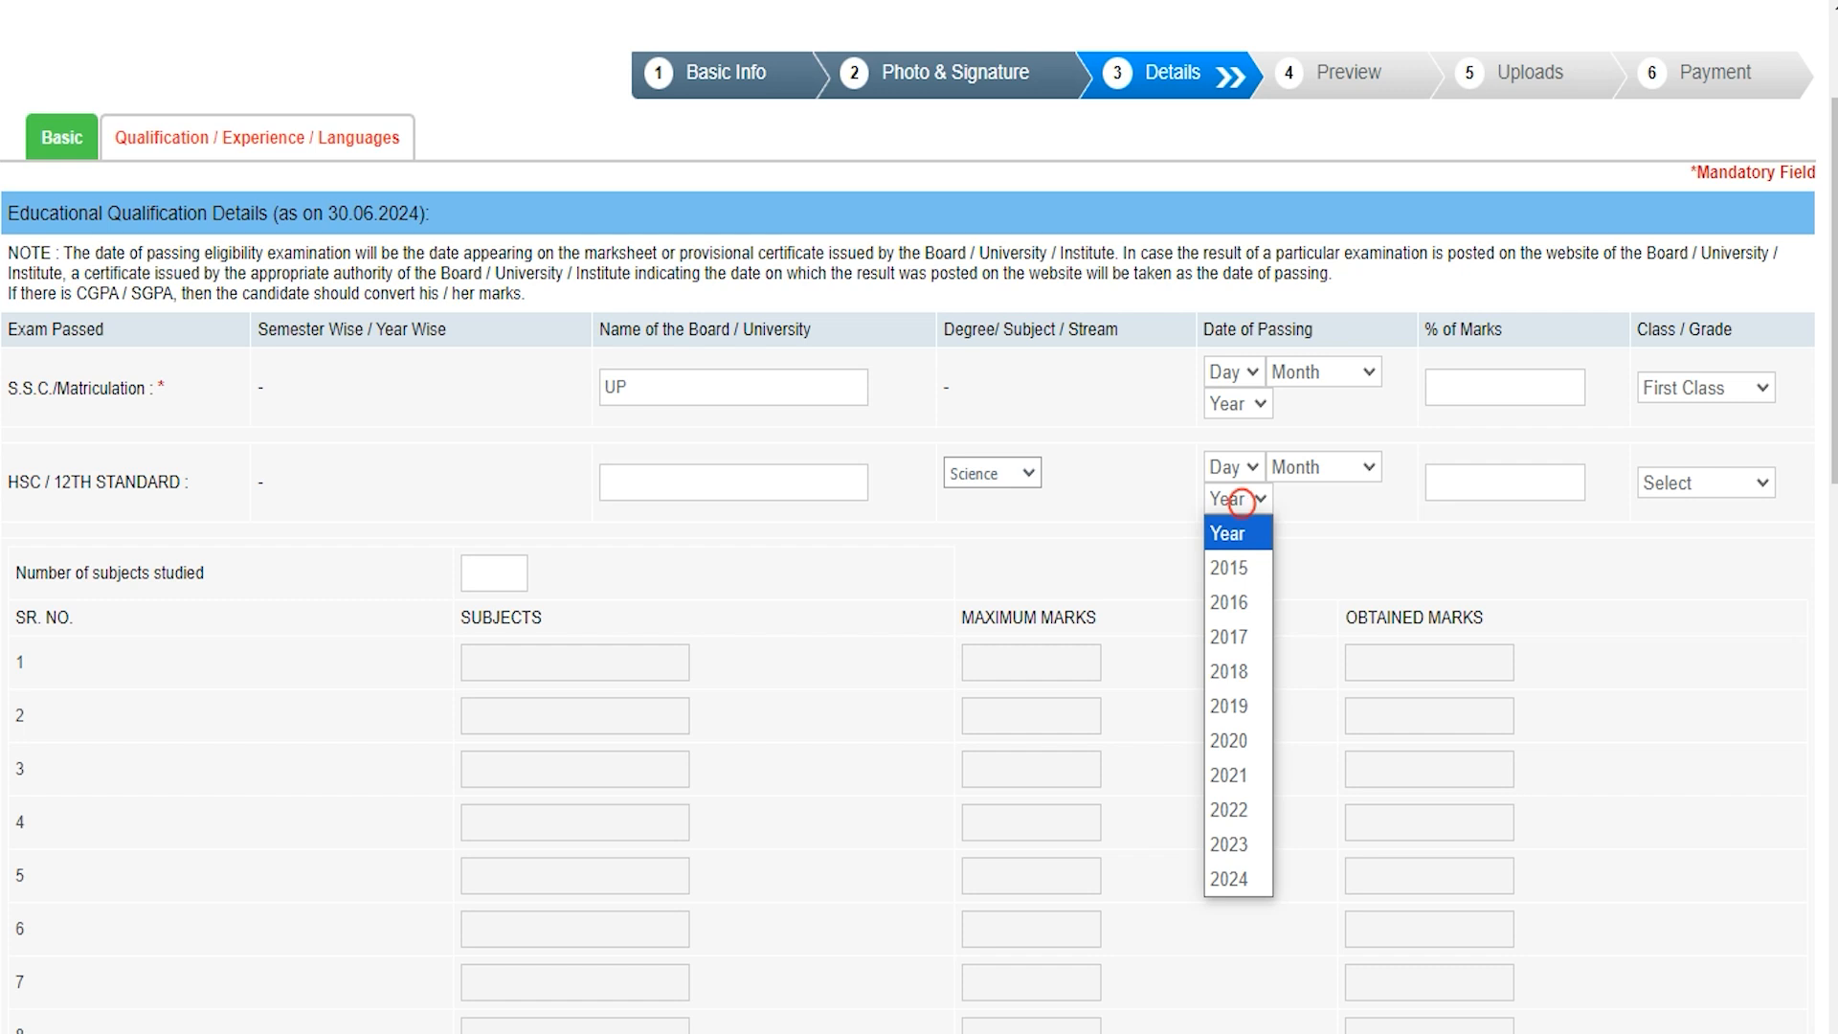
{"action": "left_click", "coordinate": [1380, 525]}
{"action": "left_click", "coordinate": [1475, 477]}
{"action": "type", "text": "88"}
{"action": "left_click", "coordinate": [1714, 483]}
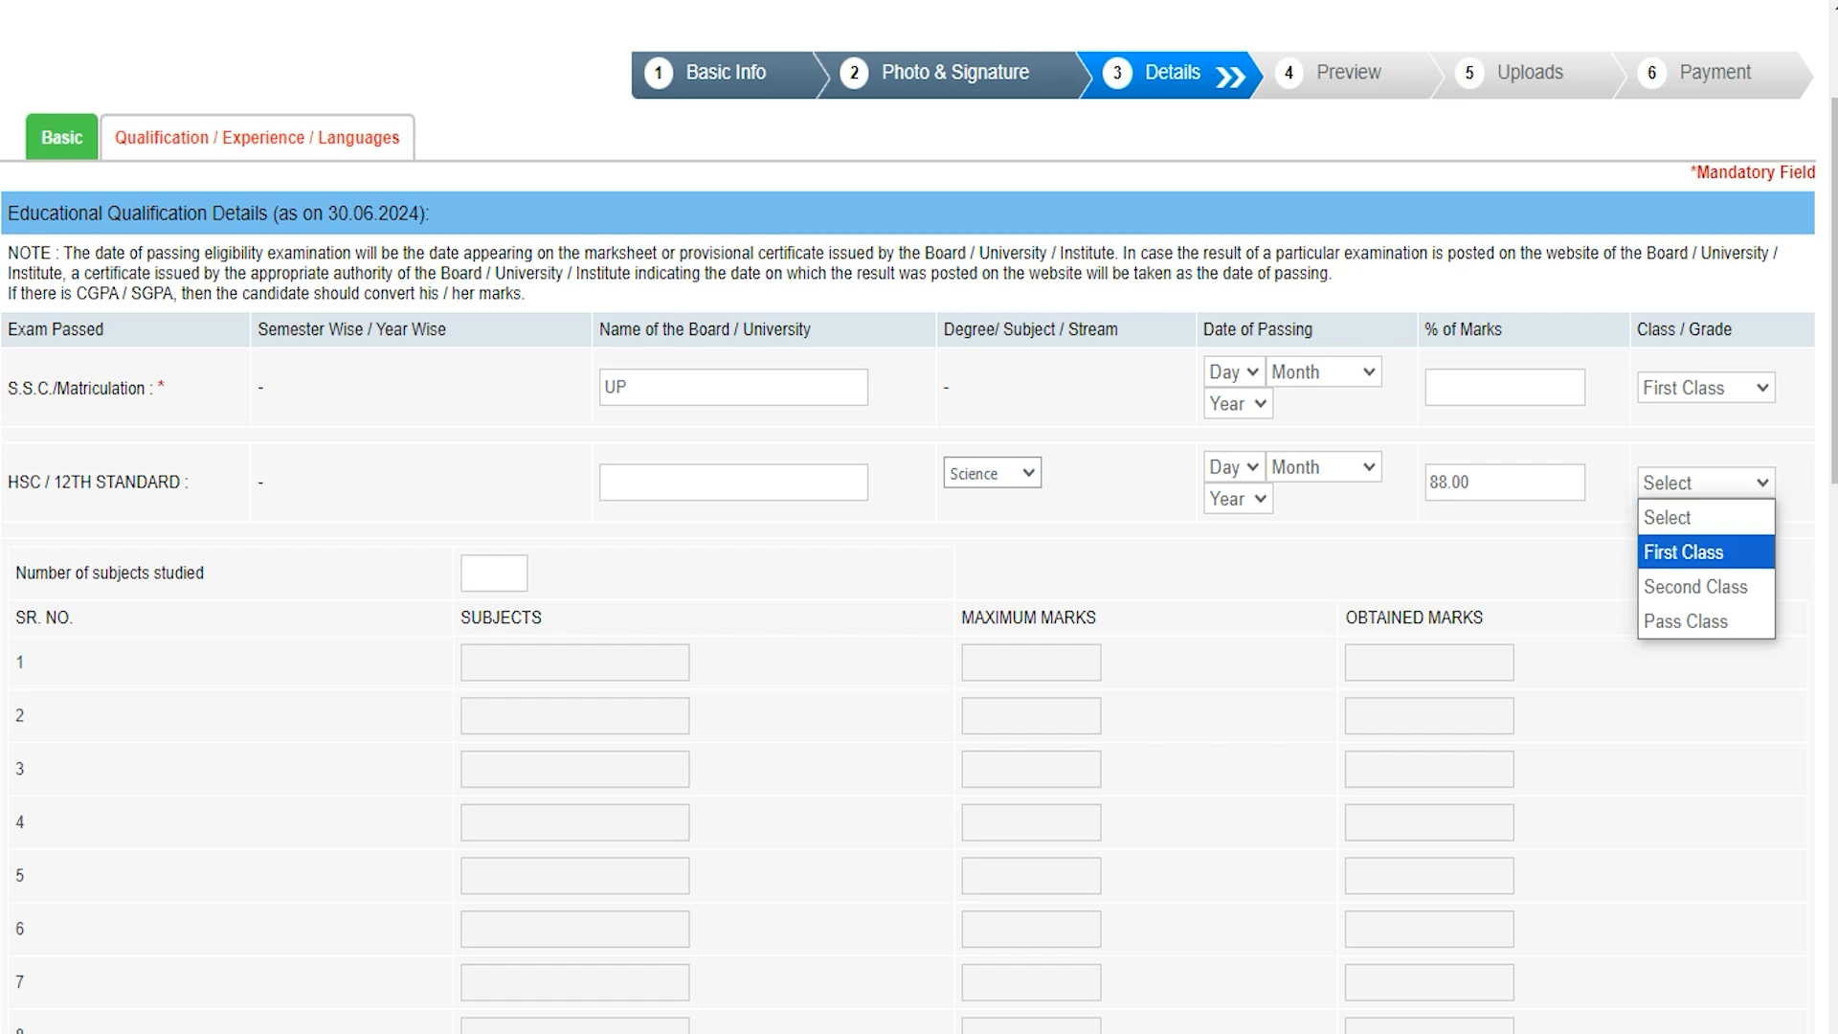
{"action": "left_click", "coordinate": [1686, 553]}
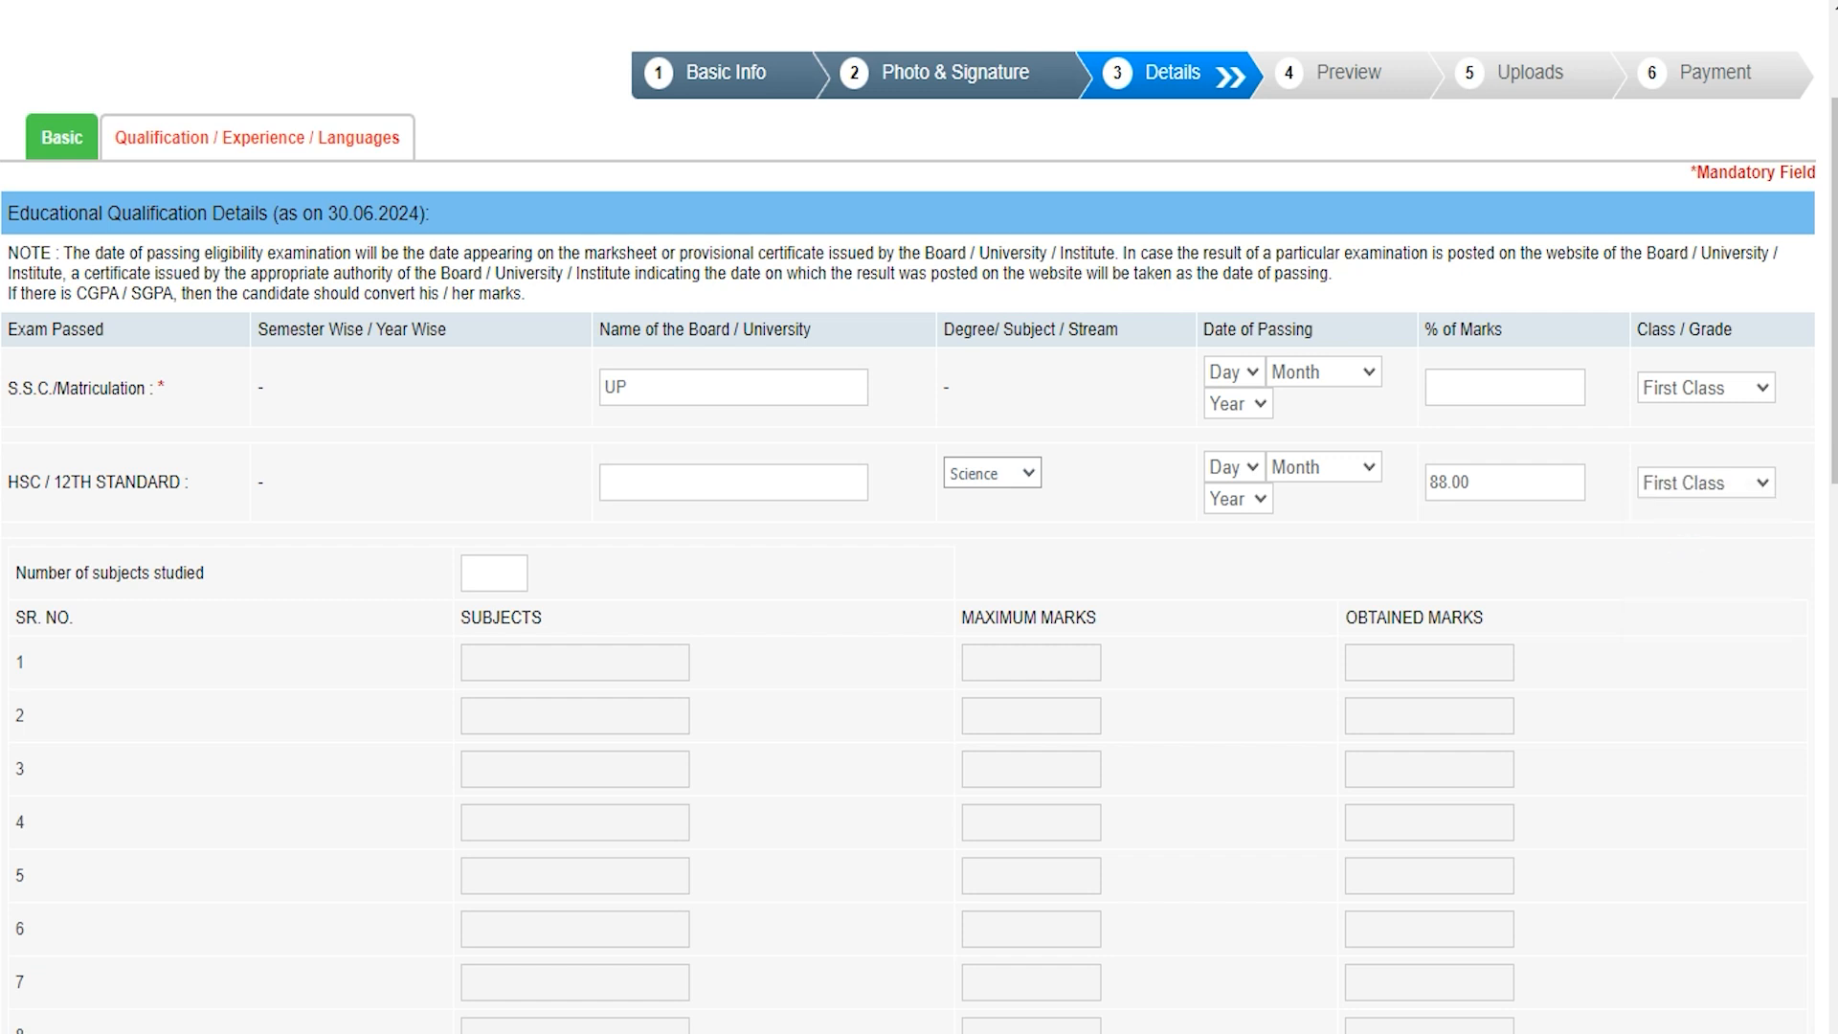
{"action": "left_click", "coordinate": [487, 573]}
Step: Set the number of subjects studied to 6, enabling six subject rows
{"action": "type", "text": "6"}
{"action": "scroll", "coordinate": [919, 517], "scroll_direction": "down", "scroll_amount": 3}
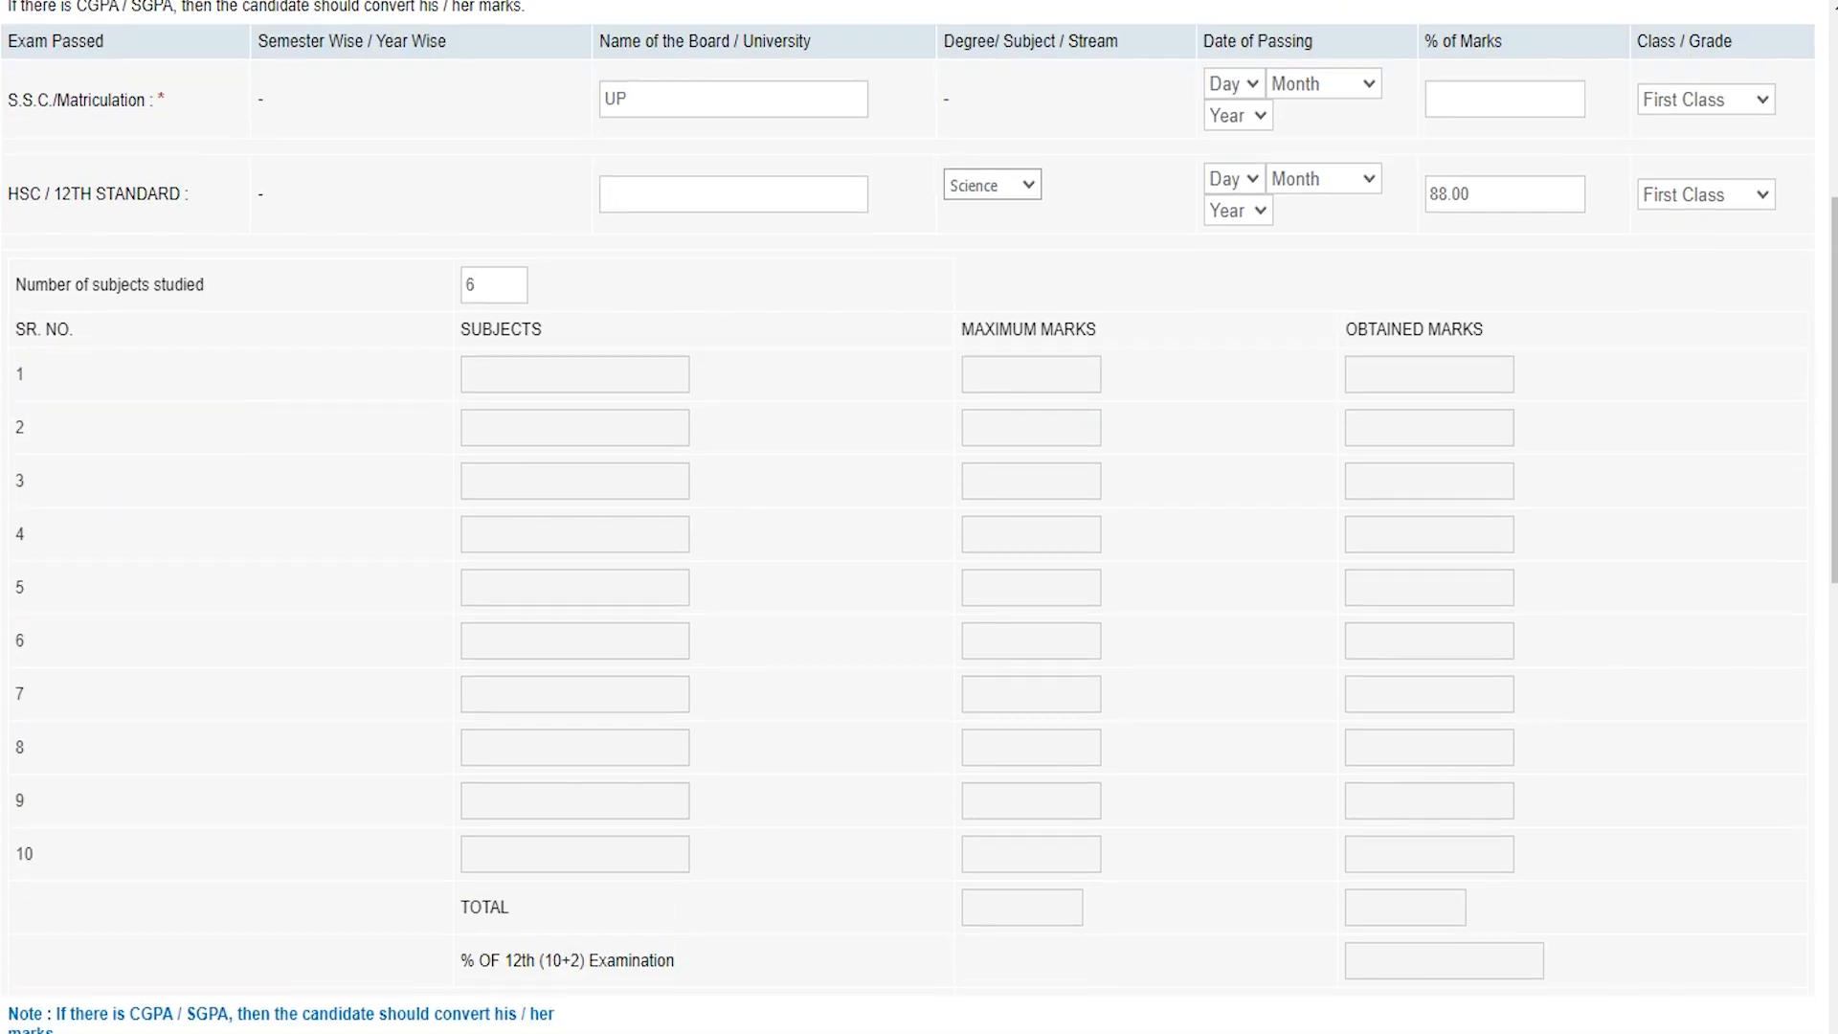
{"action": "left_click", "coordinate": [567, 376]}
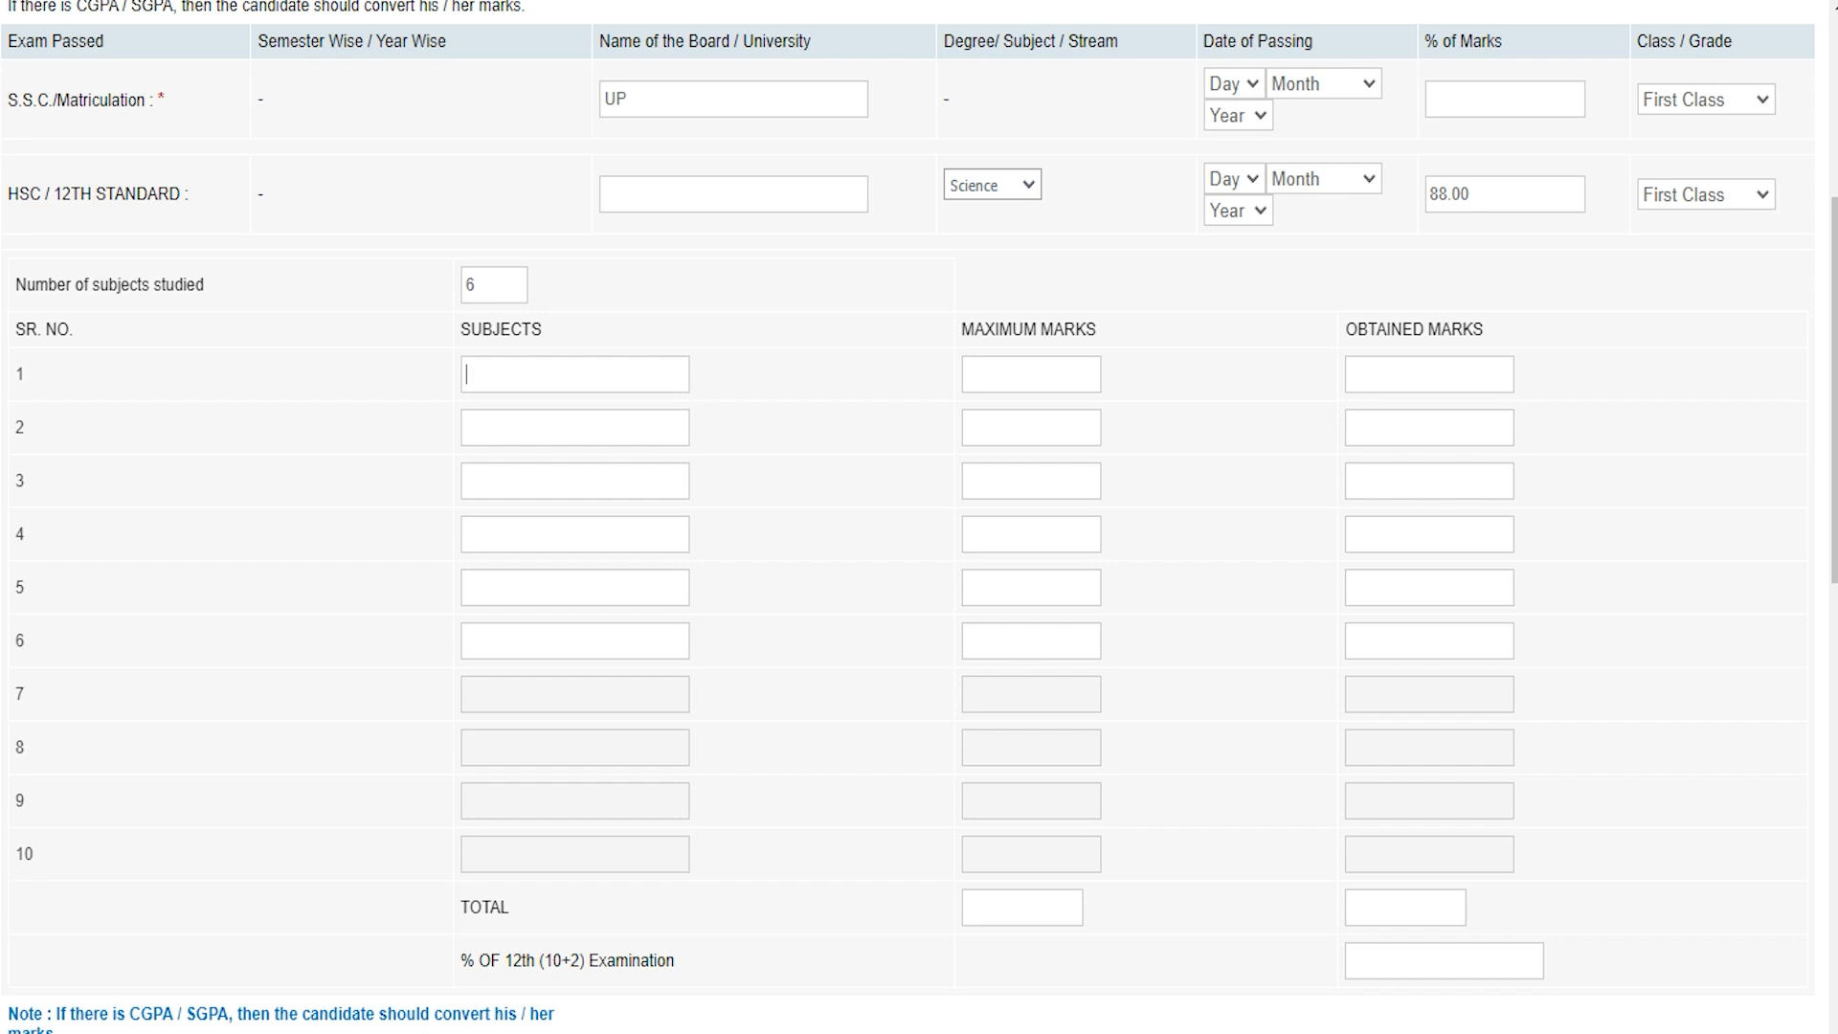
Step: Enter Hindi as subject 1 with 80 out of 100, making the percentage 80.00
{"action": "left_click", "coordinate": [1400, 374]}
{"action": "left_click", "coordinate": [530, 372]}
{"action": "type", "text": "Hindi"}
{"action": "key", "text": "Tab"}
{"action": "type", "text": "100"}
{"action": "key", "text": "Tab"}
{"action": "type", "text": "80"}
{"action": "left_click", "coordinate": [976, 326]}
{"action": "left_click", "coordinate": [1373, 324]}
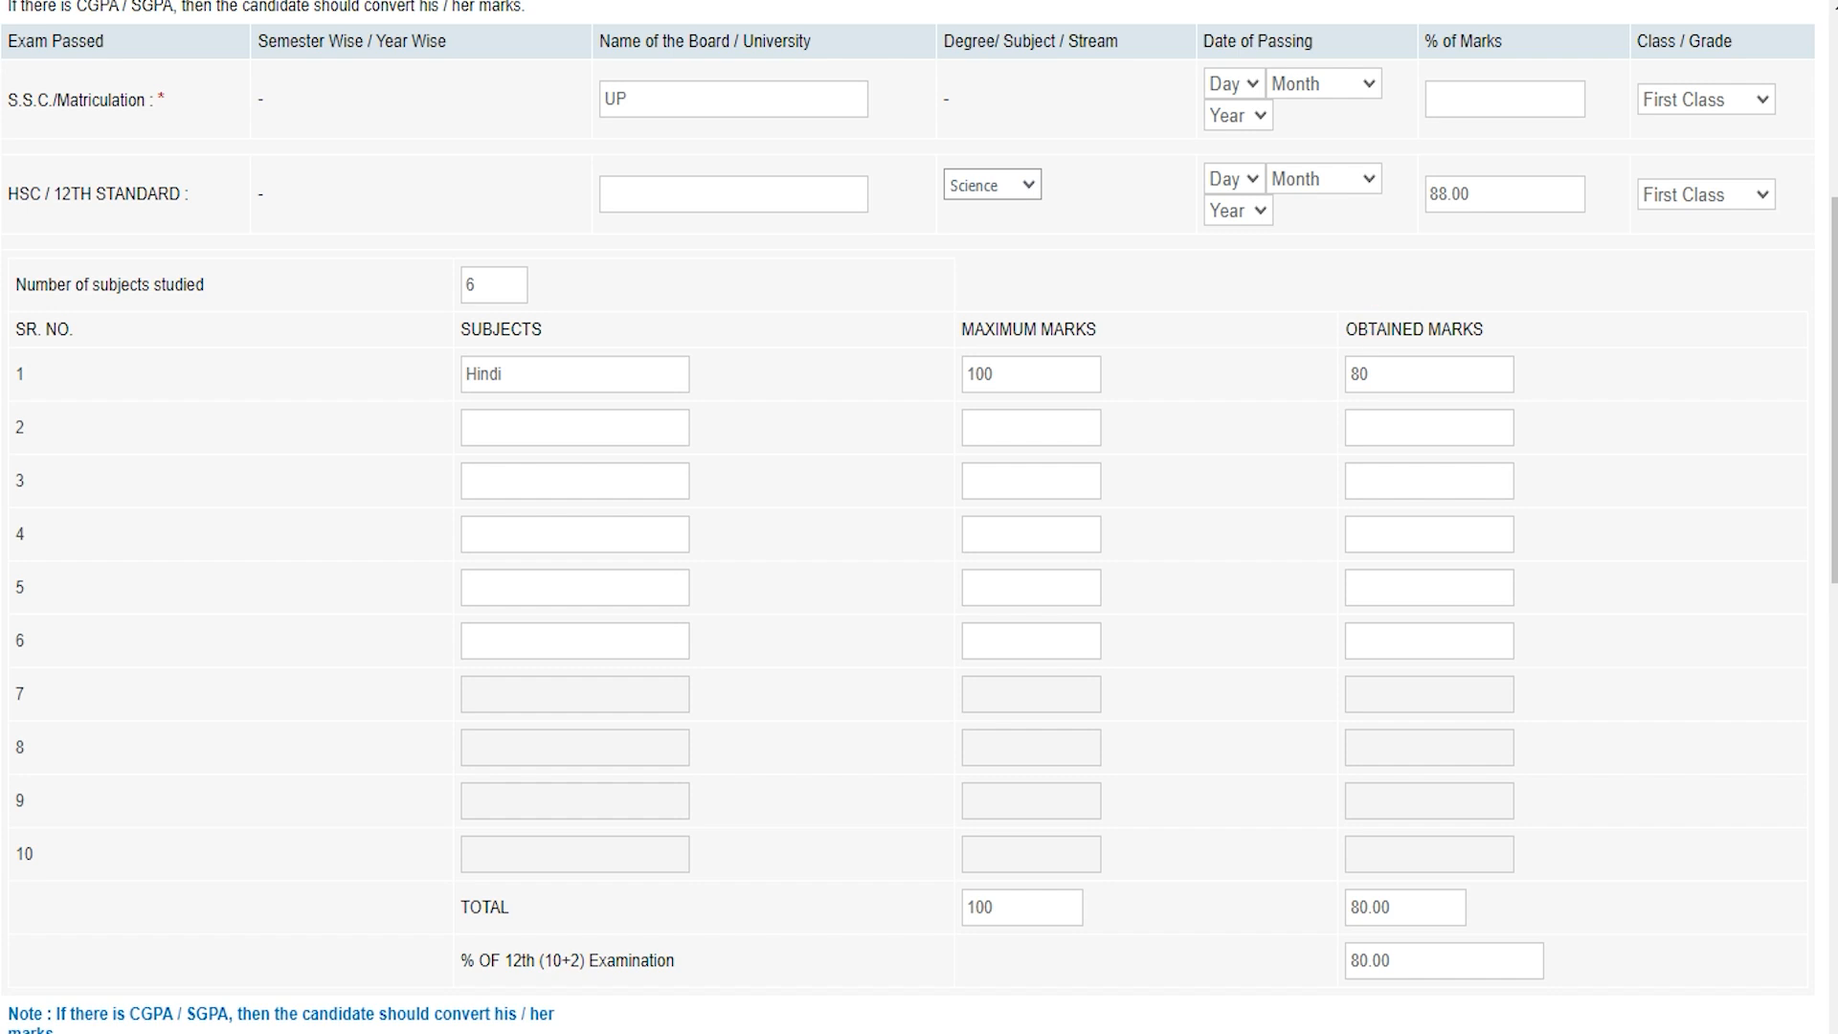
Step: Scroll down to the Diploma and Graduation rows, leaving the Diploma type unset
{"action": "scroll", "coordinate": [919, 517], "scroll_direction": "down", "scroll_amount": 3}
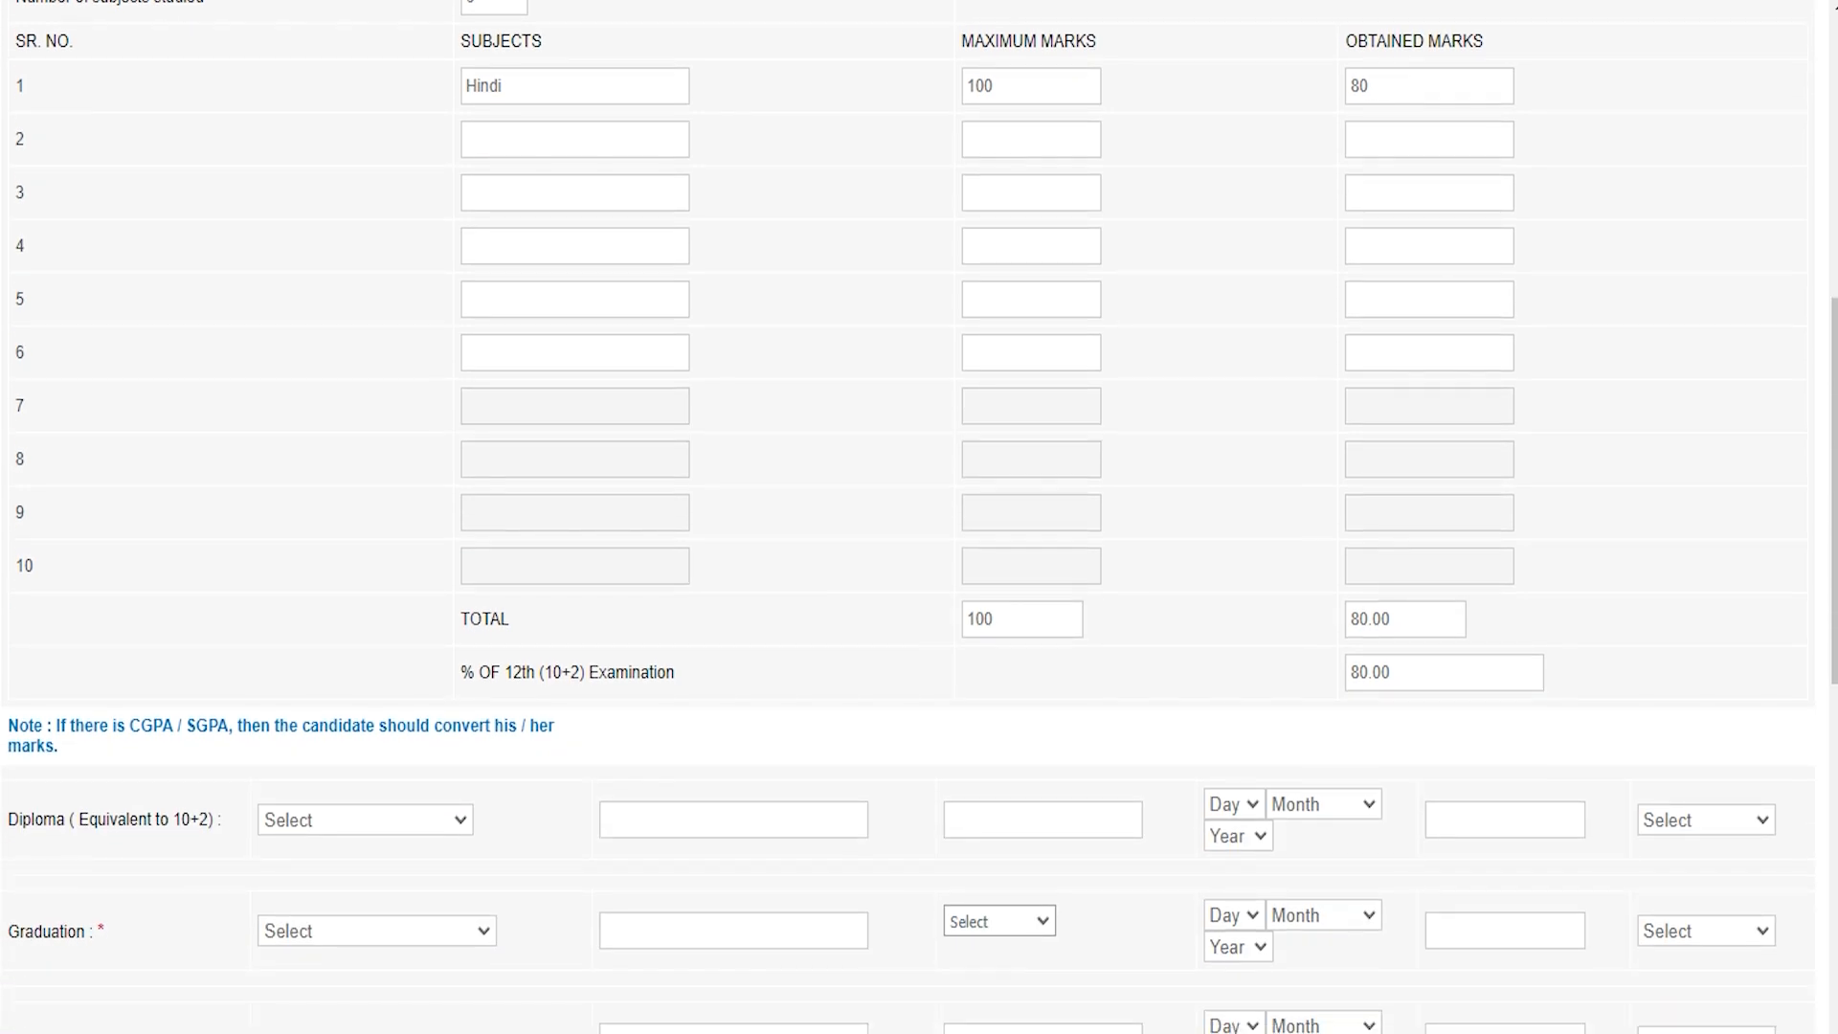
{"action": "left_click", "coordinate": [491, 666]}
{"action": "scroll", "coordinate": [919, 516], "scroll_direction": "down", "scroll_amount": 3}
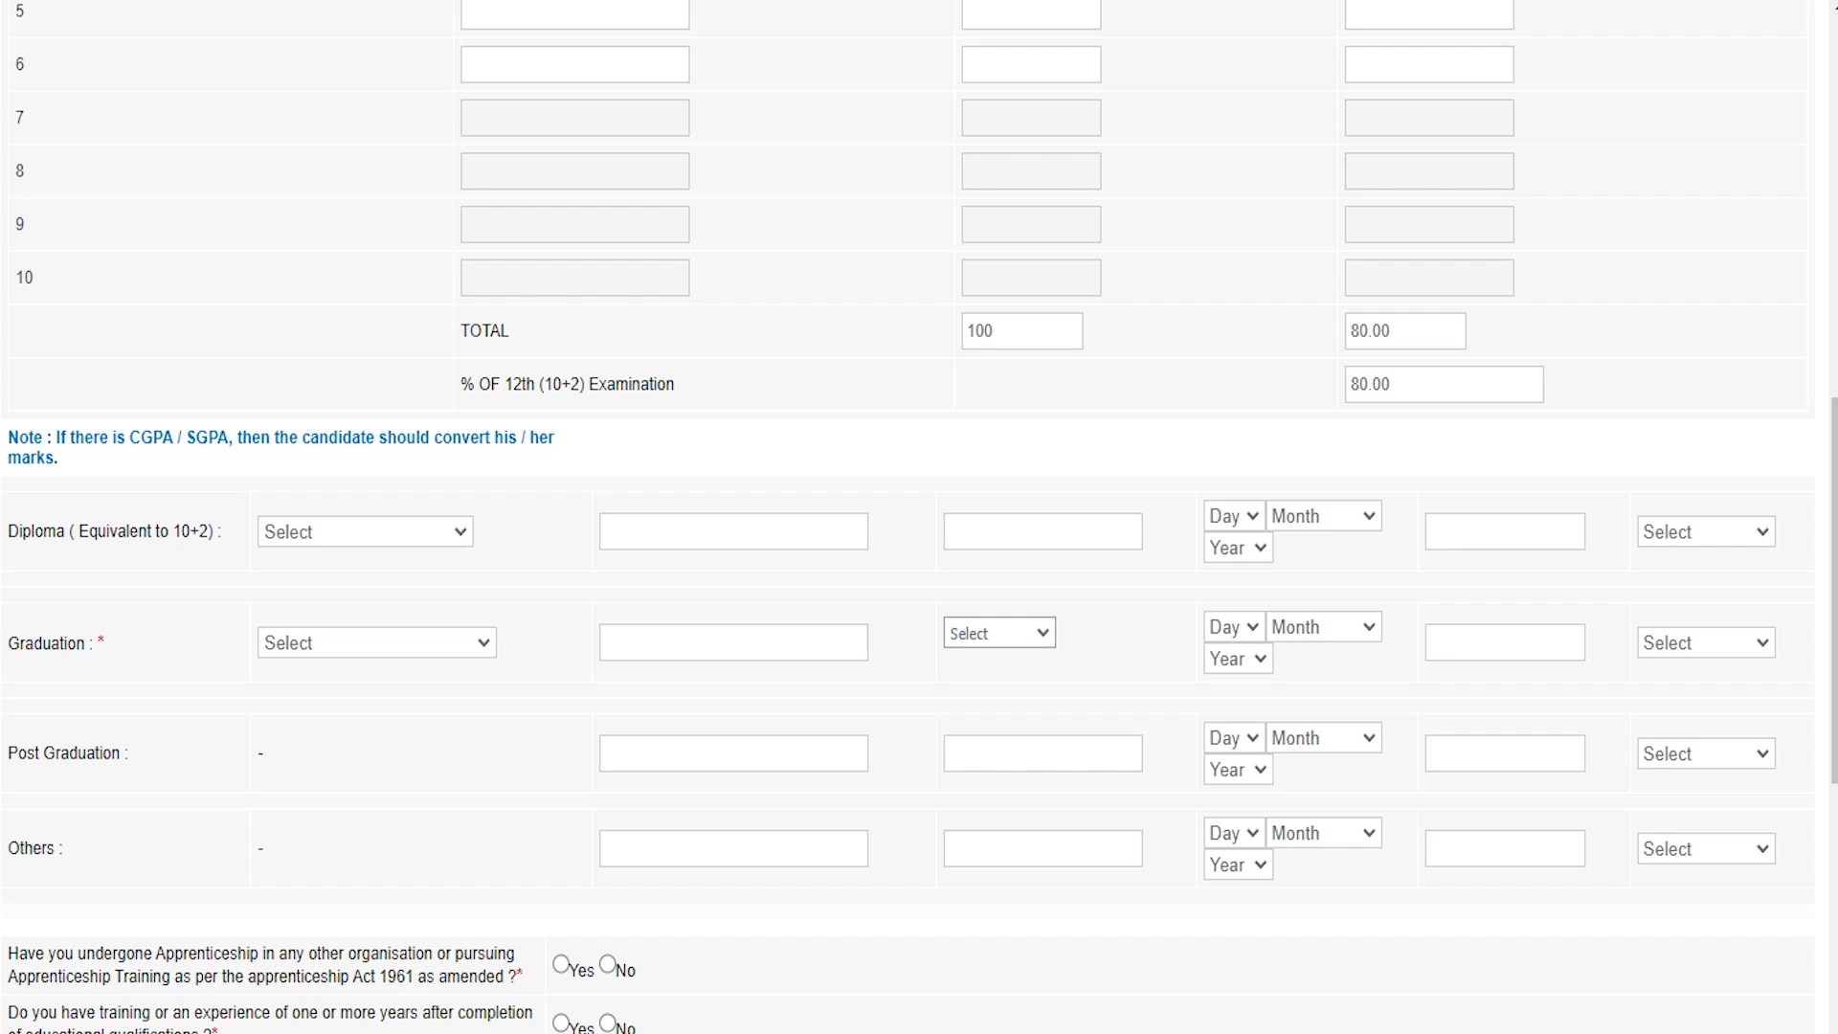
{"action": "left_click", "coordinate": [339, 533]}
{"action": "left_click", "coordinate": [339, 533]}
{"action": "left_click", "coordinate": [30, 649]}
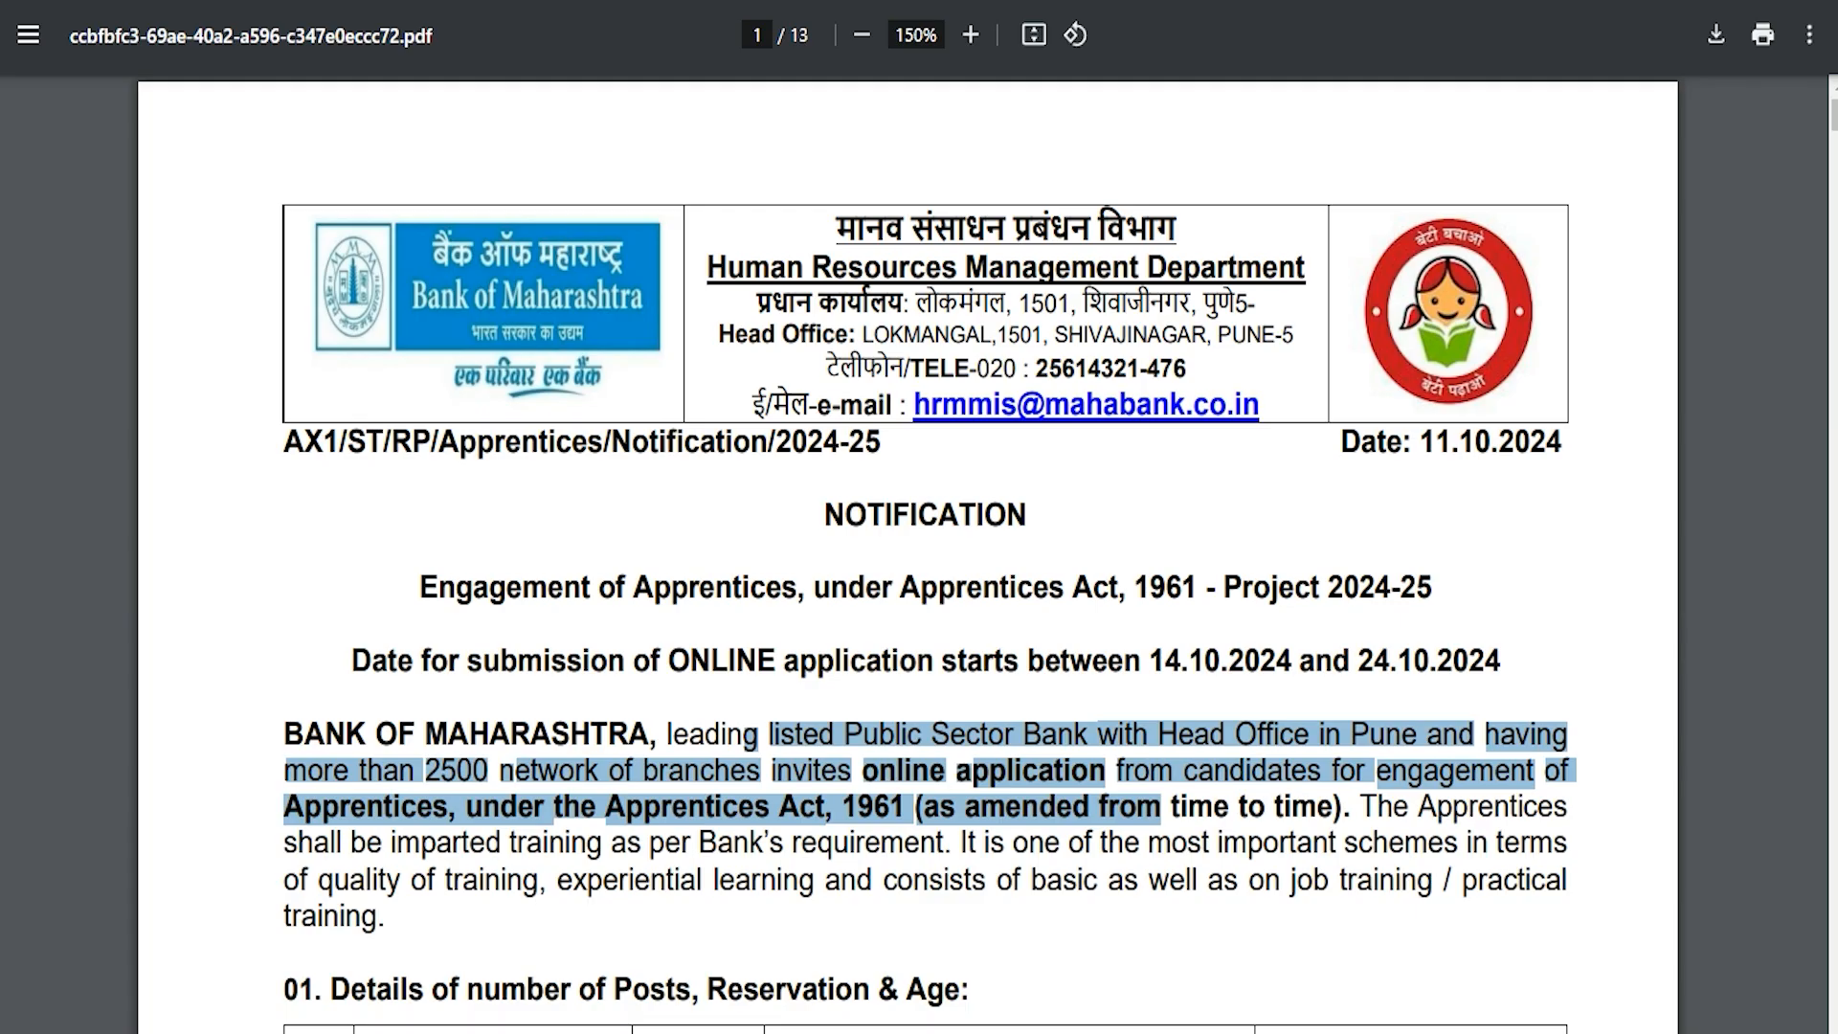
{"action": "scroll", "coordinate": [907, 555], "scroll_direction": "down", "scroll_amount": 20}
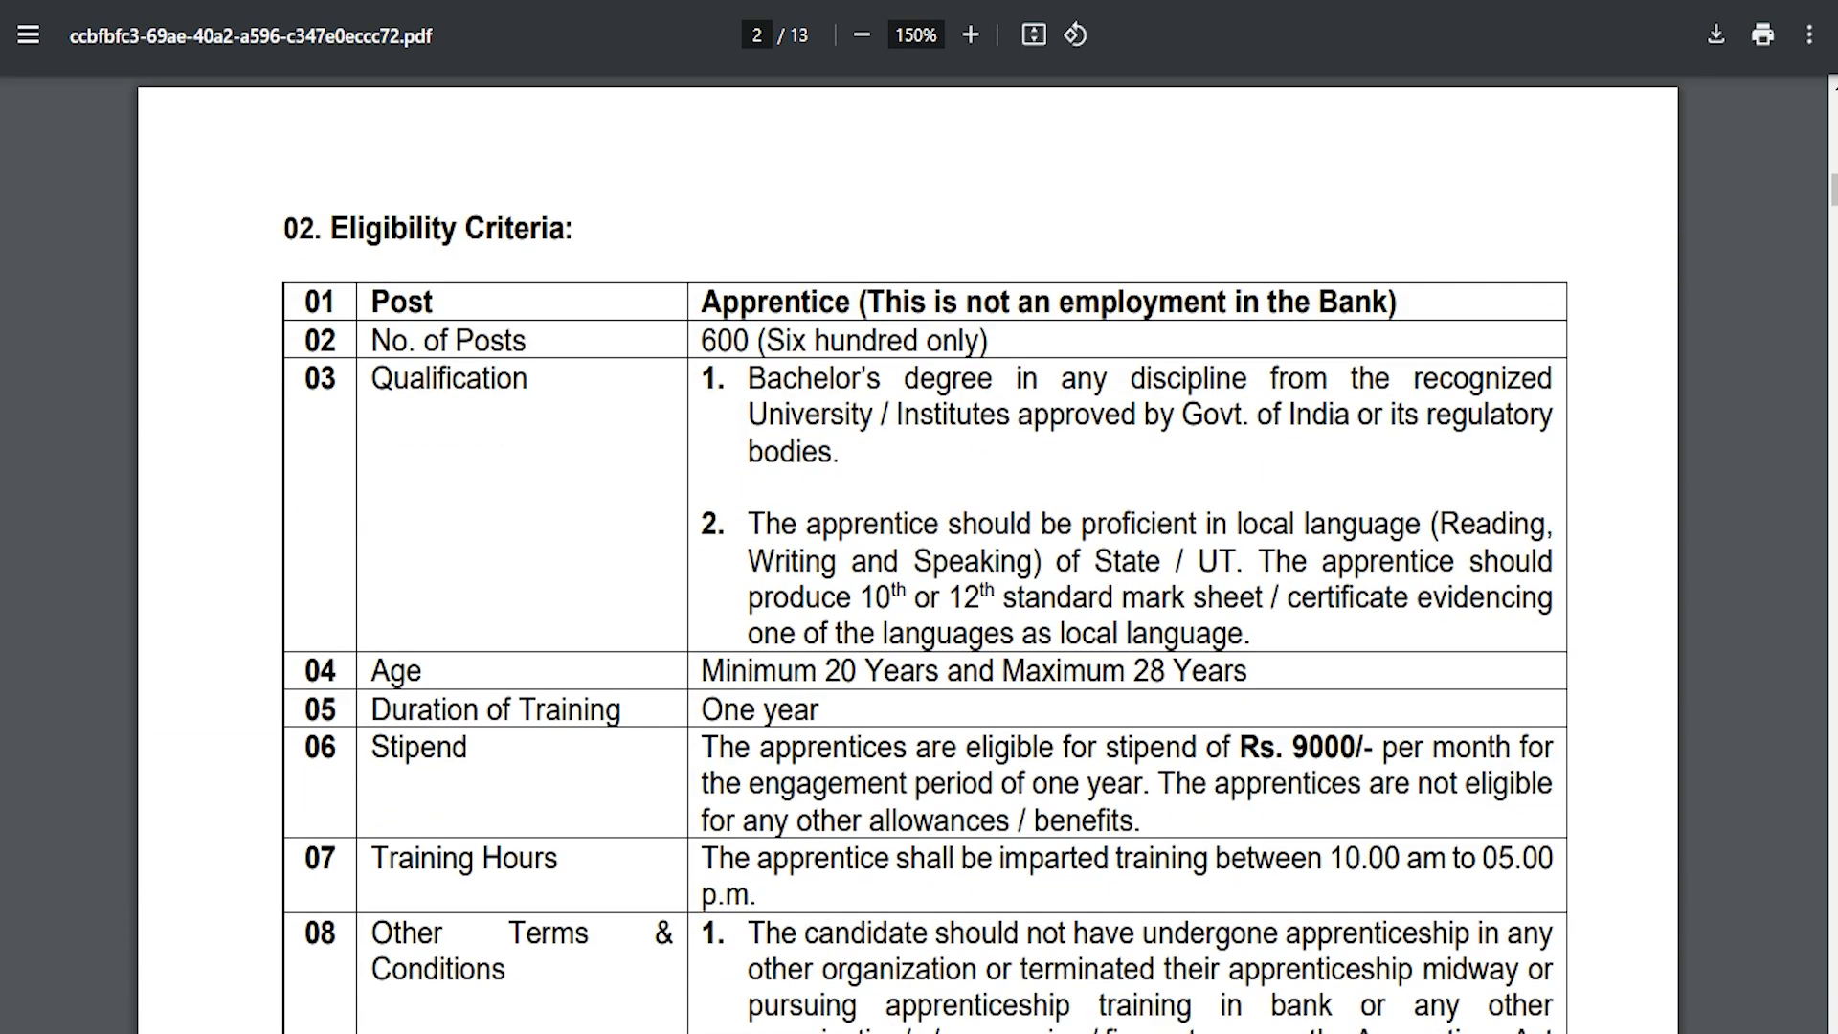
{"action": "left_click_drag", "start_coordinate": [750, 378], "coordinate": [1145, 379]}
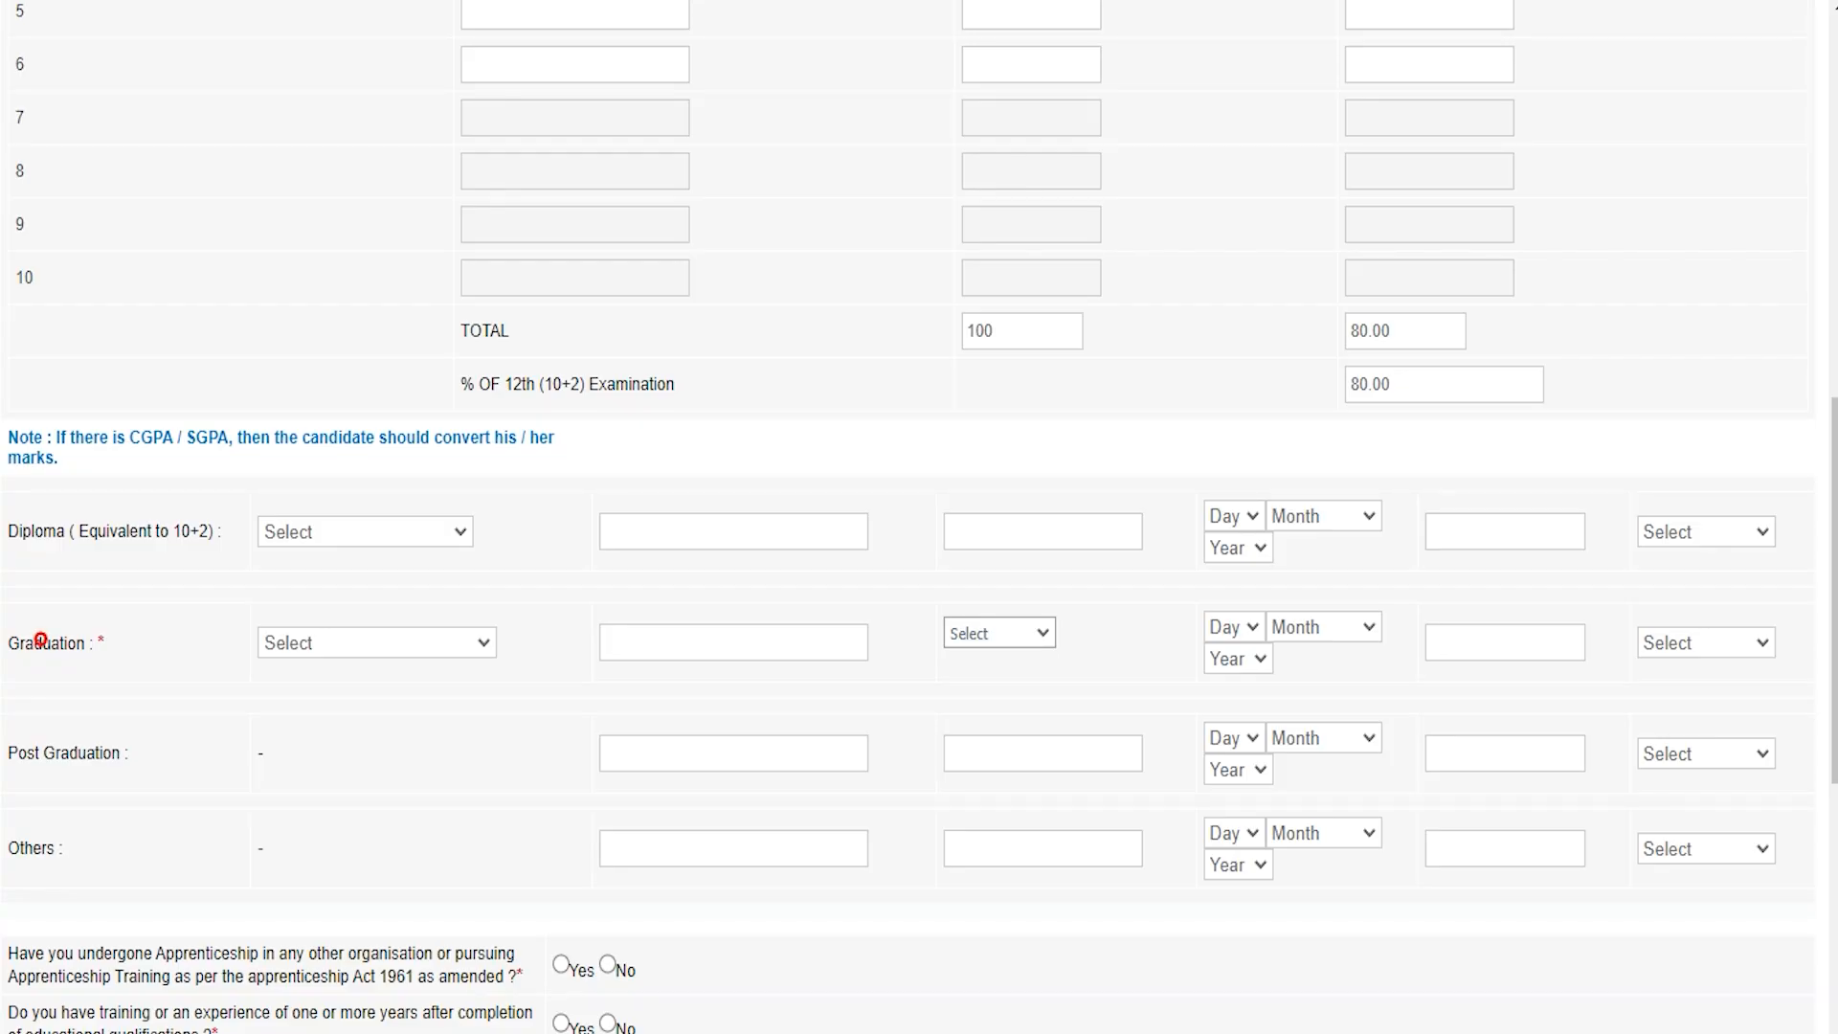
Step: Choose Year Wise as the graduation marks entry type
{"action": "left_click", "coordinate": [321, 644]}
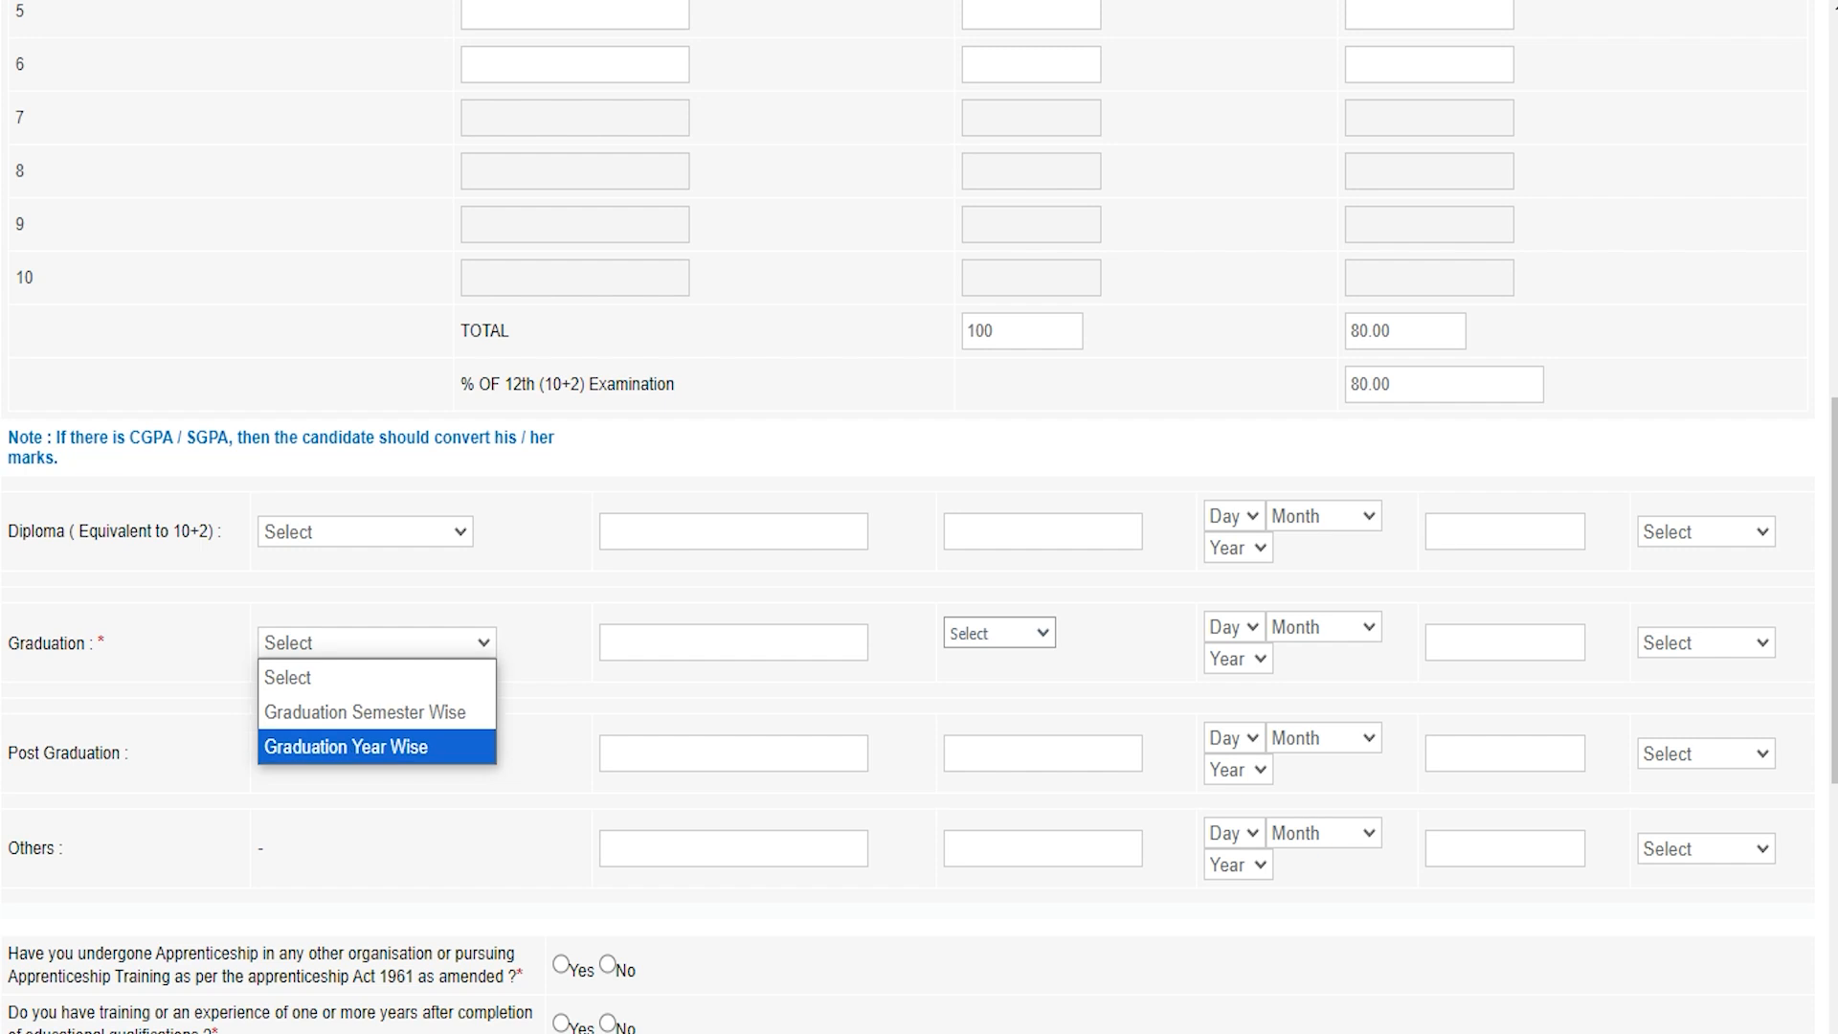
{"action": "left_click", "coordinate": [368, 747]}
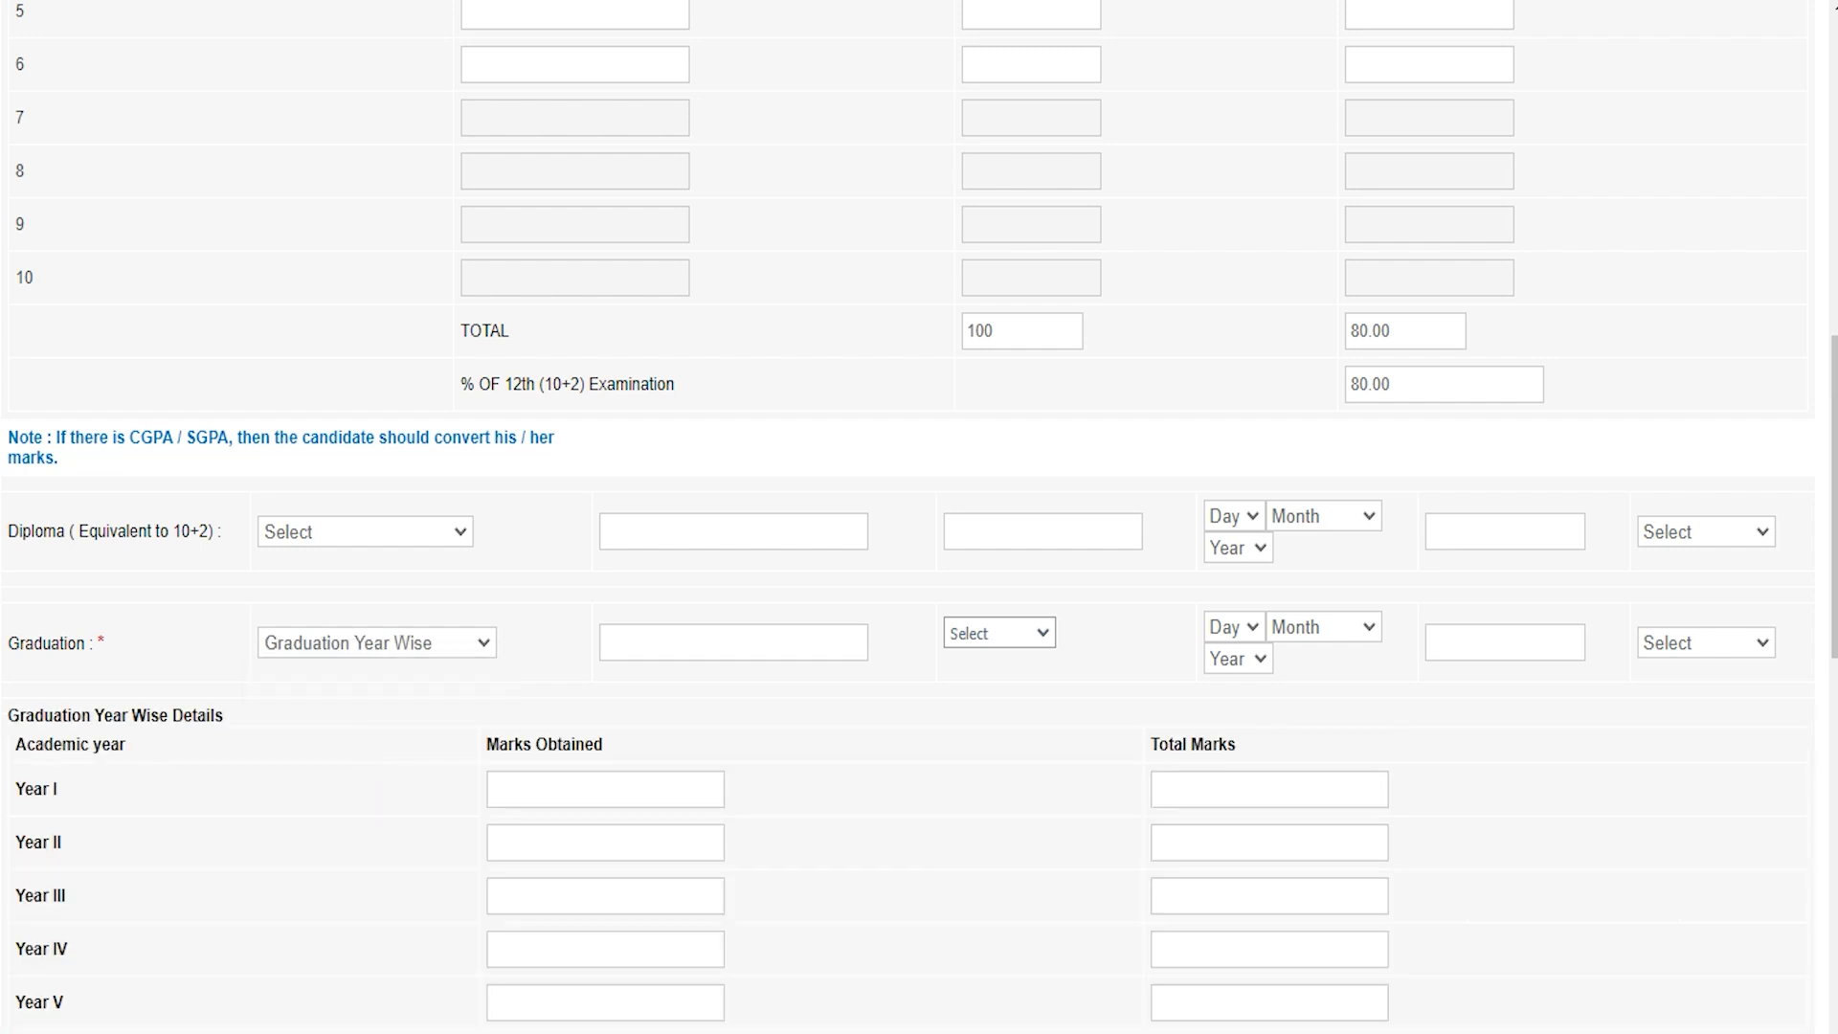
{"action": "scroll", "coordinate": [716, 643], "scroll_direction": "up", "scroll_amount": 7}
{"action": "scroll", "coordinate": [716, 643], "scroll_direction": "down", "scroll_amount": 7}
{"action": "scroll", "coordinate": [918, 517], "scroll_direction": "up", "scroll_amount": 8}
{"action": "scroll", "coordinate": [919, 516], "scroll_direction": "down", "scroll_amount": 8}
Step: Set graduation stream to Science with 80% marks and First Class
{"action": "left_click", "coordinate": [976, 633]}
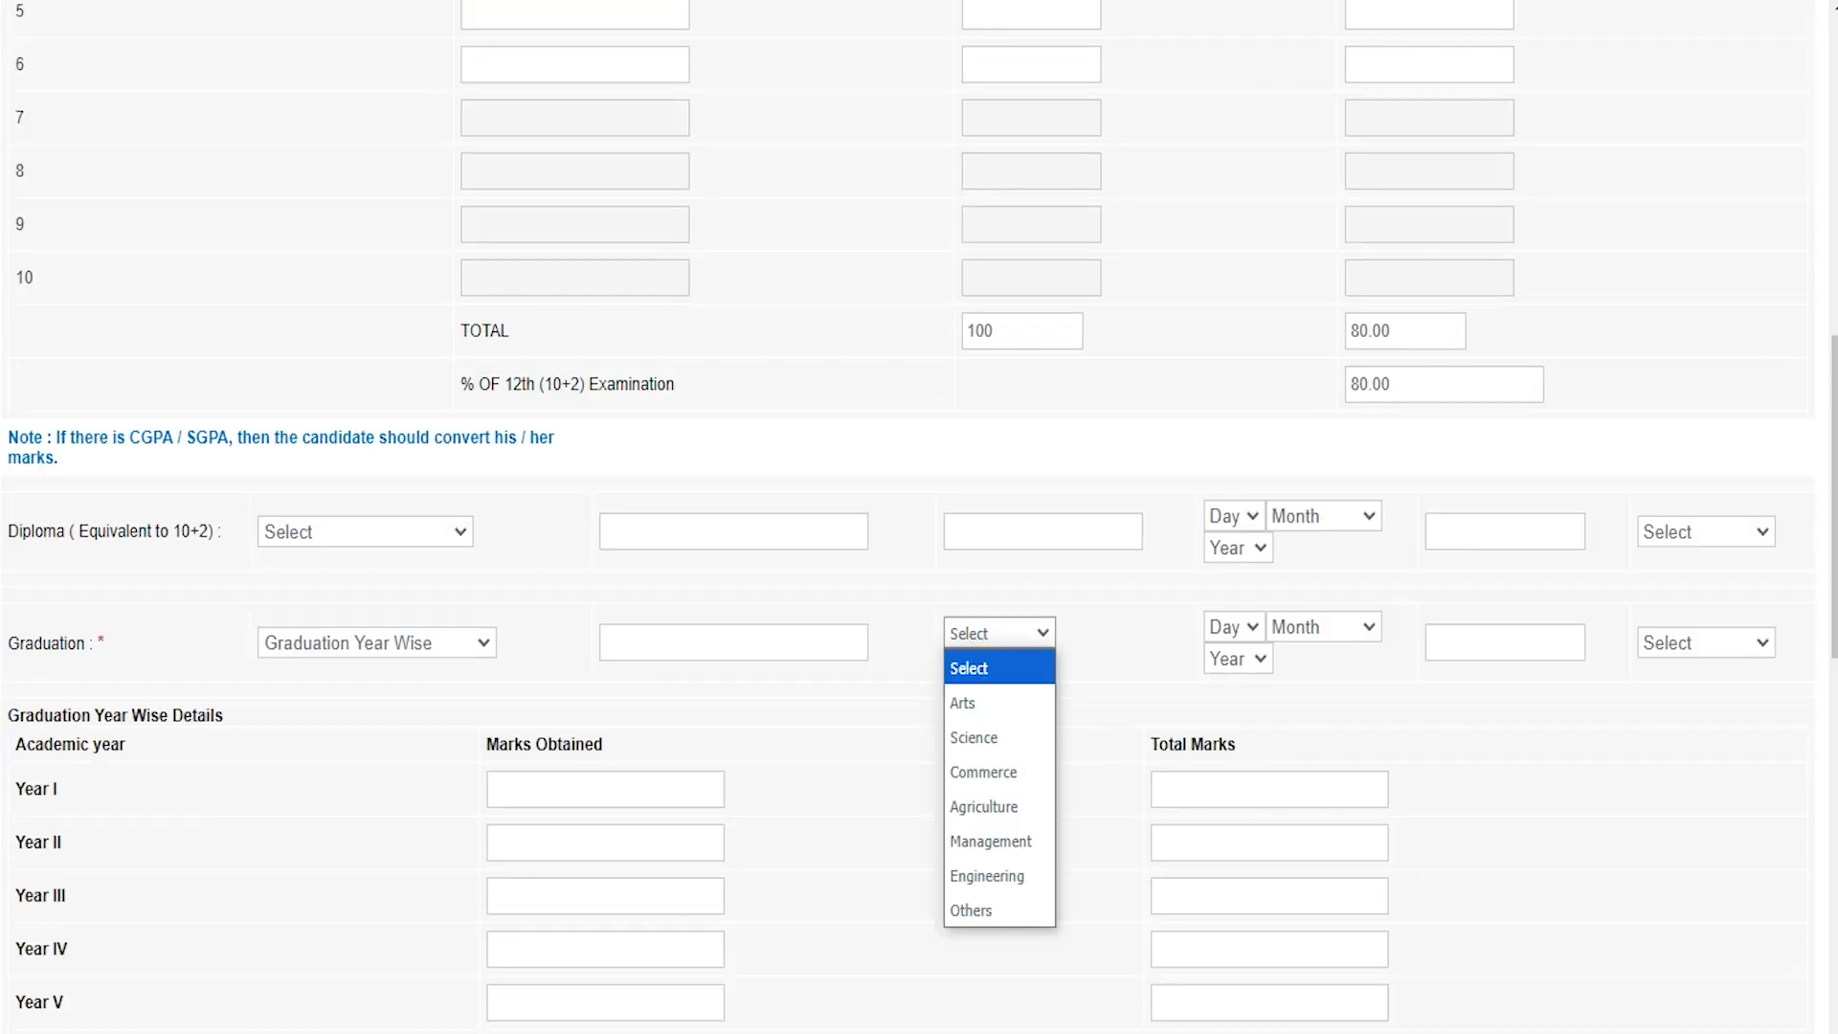
{"action": "left_click", "coordinate": [976, 737]}
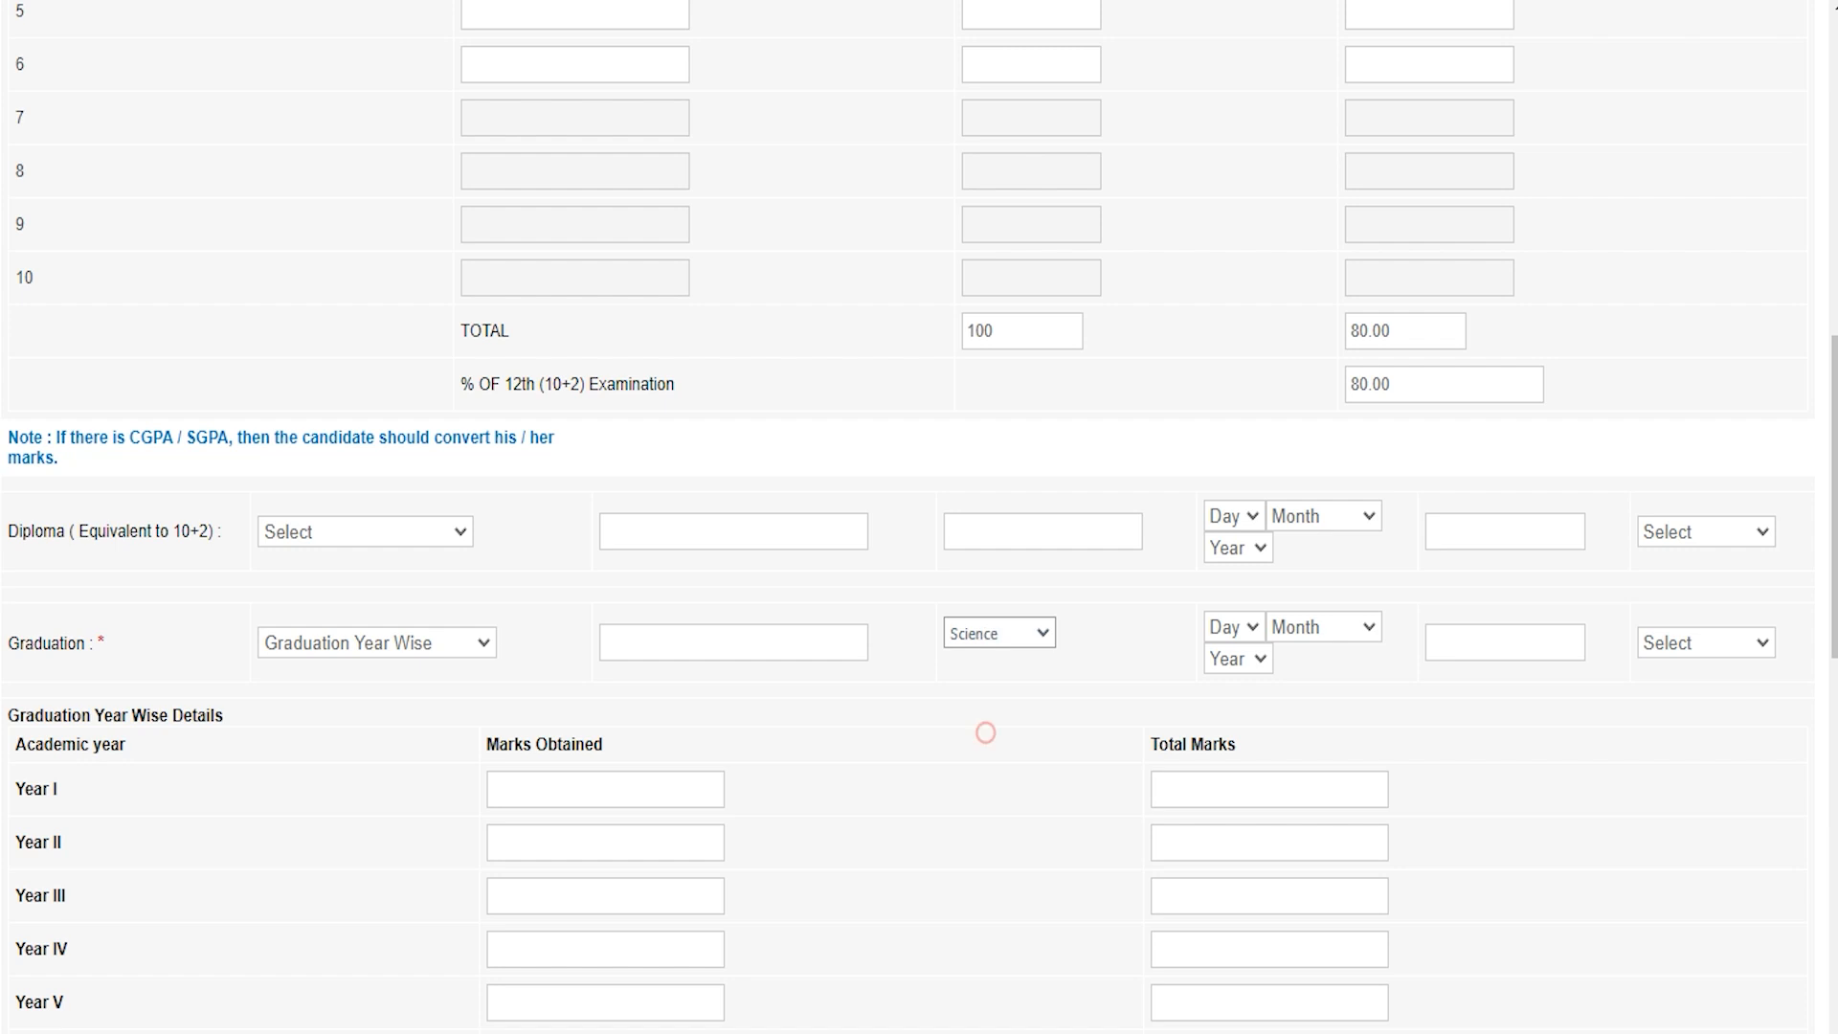
{"action": "left_click", "coordinate": [1232, 625]}
{"action": "left_click", "coordinate": [1321, 625]}
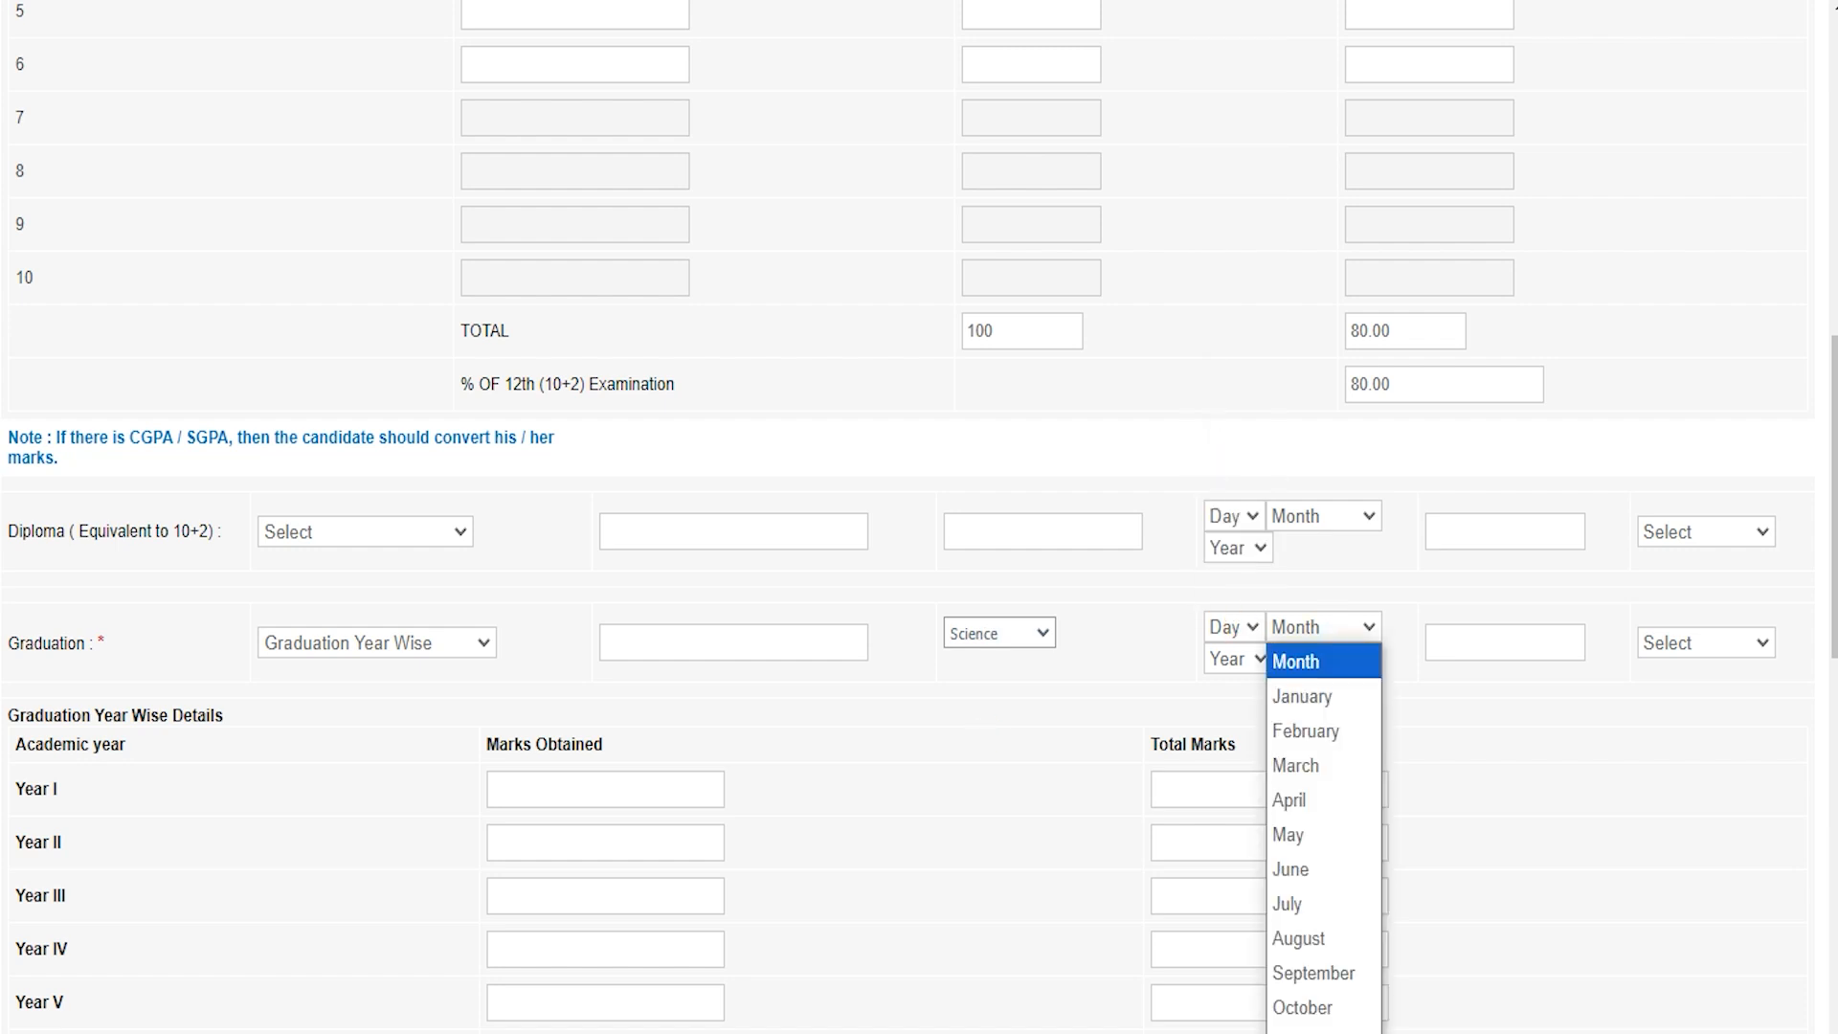
{"action": "left_click", "coordinate": [1243, 658]}
{"action": "left_click", "coordinate": [1242, 658]}
{"action": "left_click", "coordinate": [1516, 641]}
{"action": "type", "text": "80"}
{"action": "left_click", "coordinate": [1662, 645]}
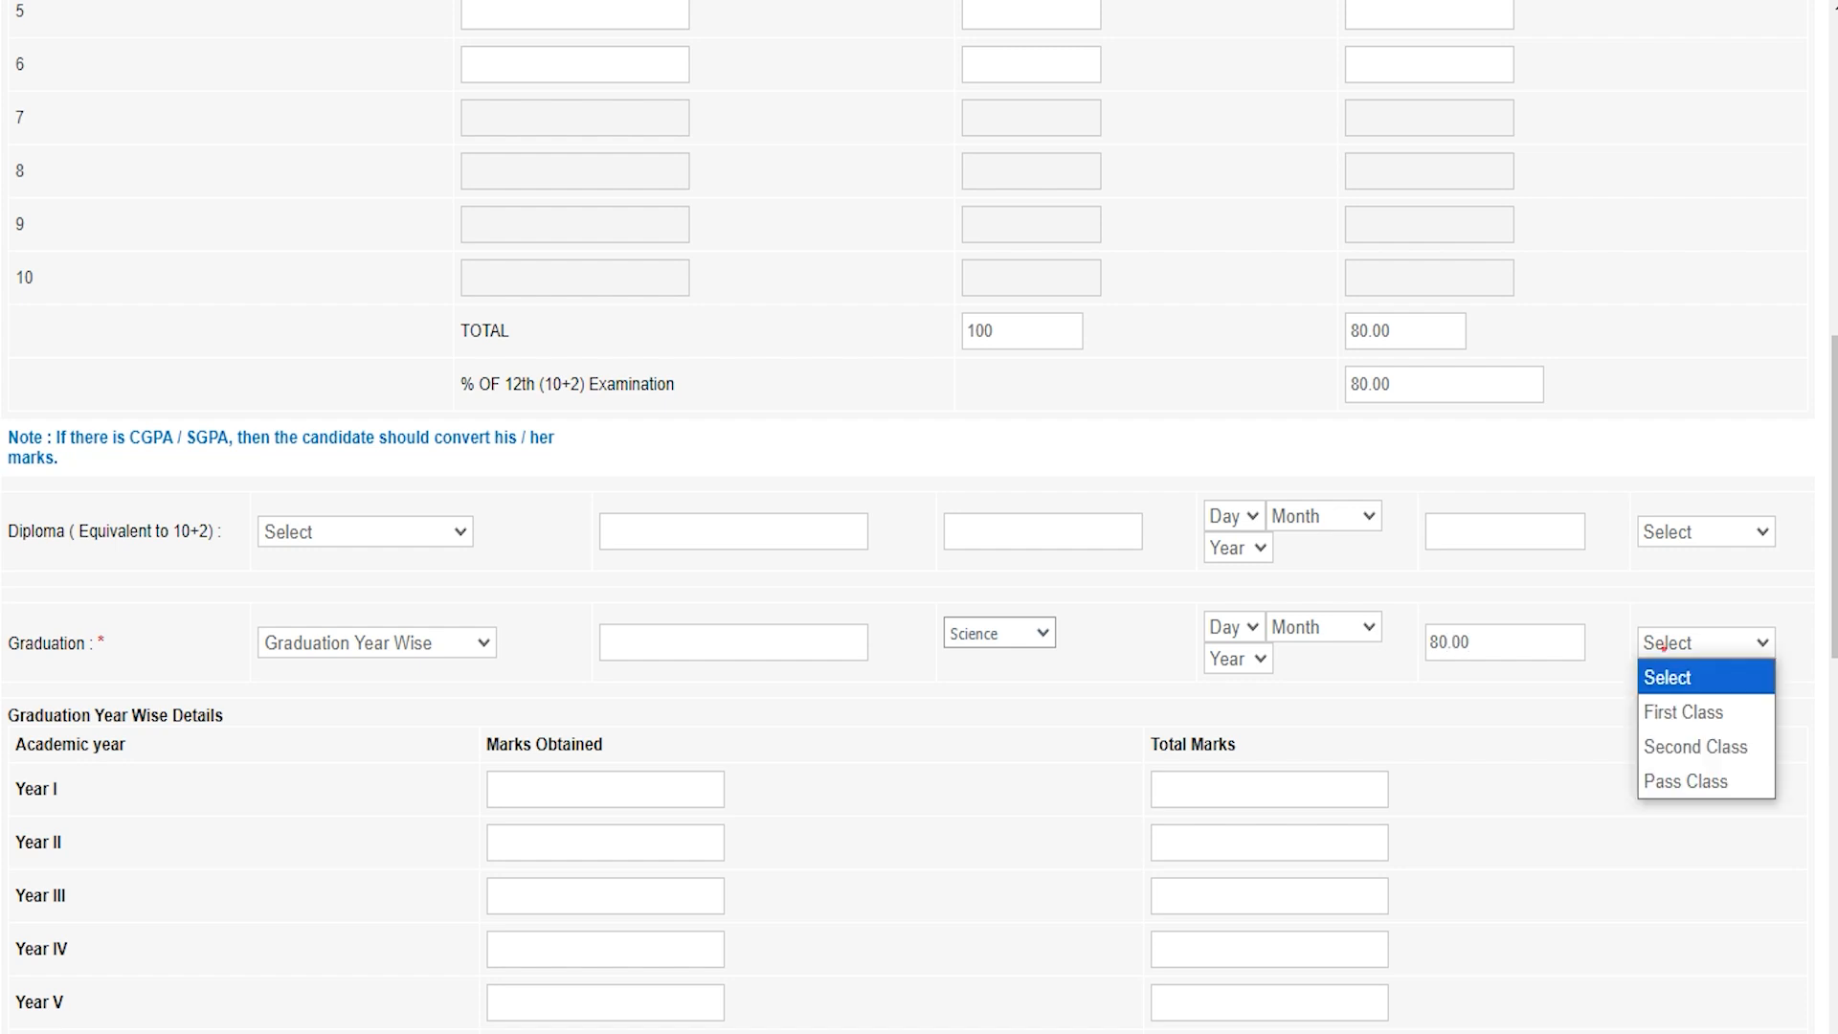
{"action": "left_click", "coordinate": [1674, 710]}
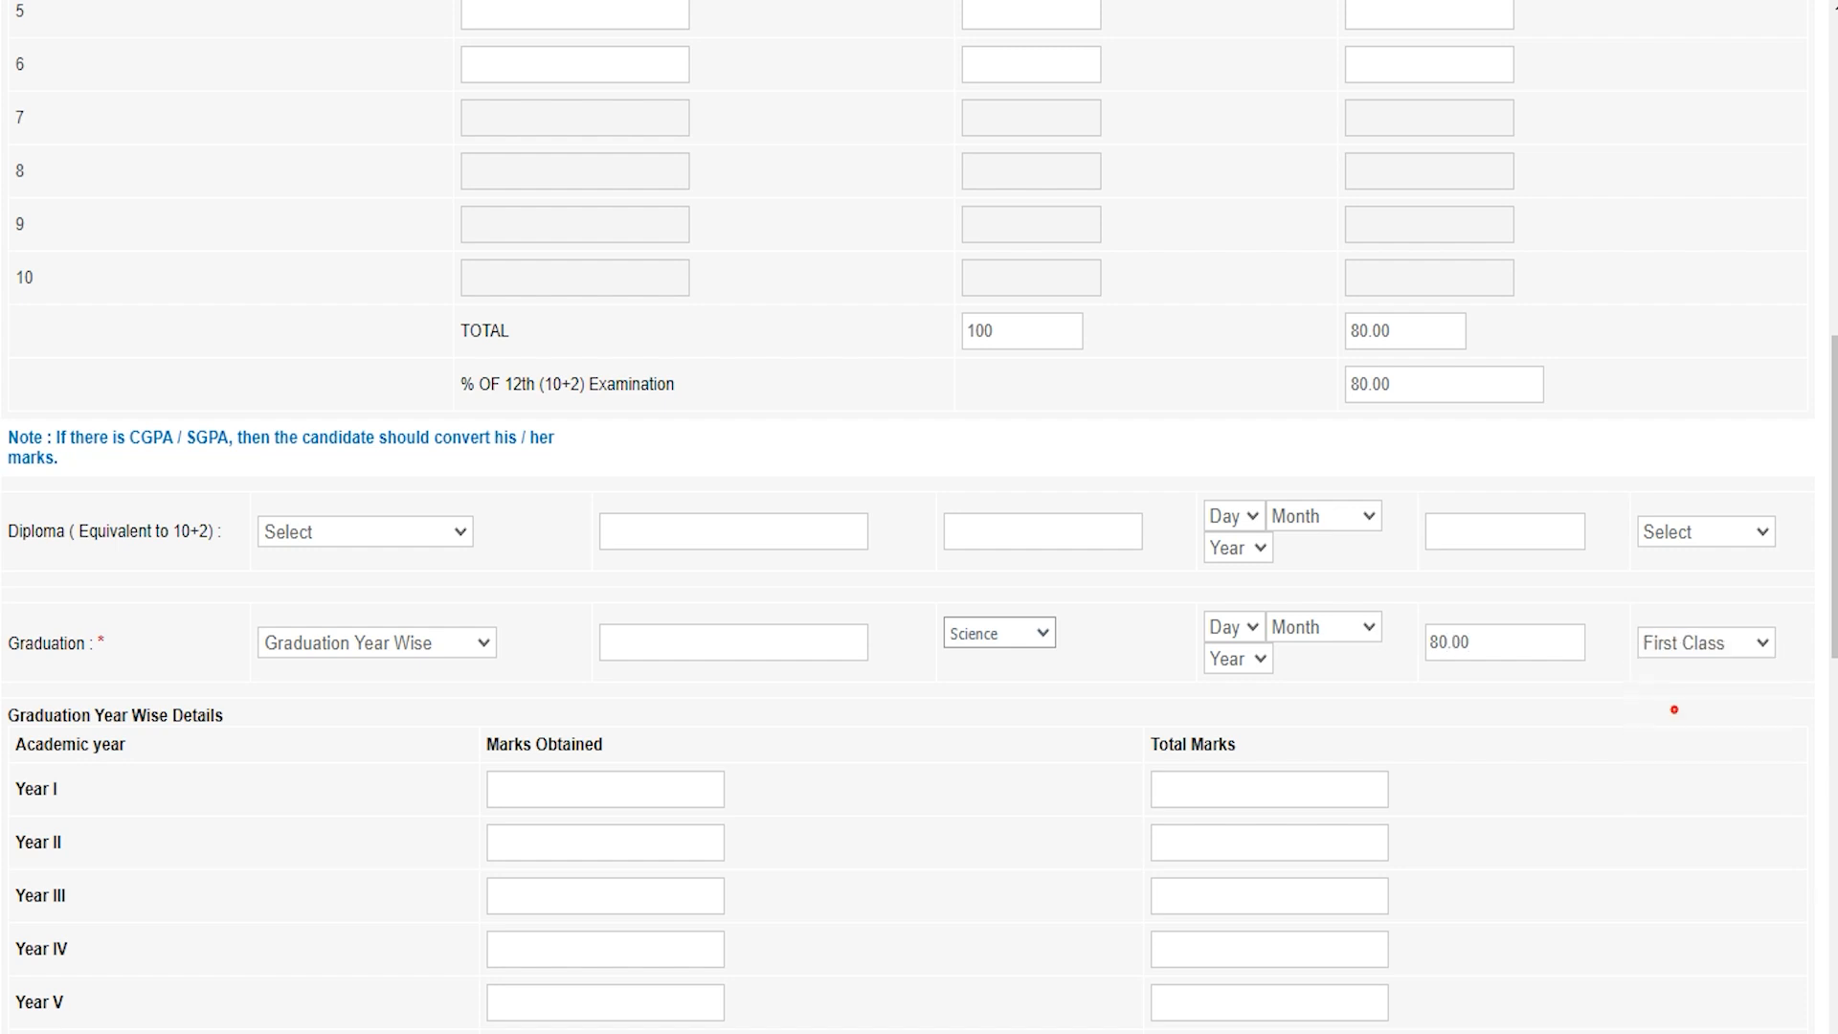
Step: Enter Year I marks of 600 out of 800, giving a total of 75.00%
{"action": "scroll", "coordinate": [1674, 709], "scroll_direction": "down", "scroll_amount": 3}
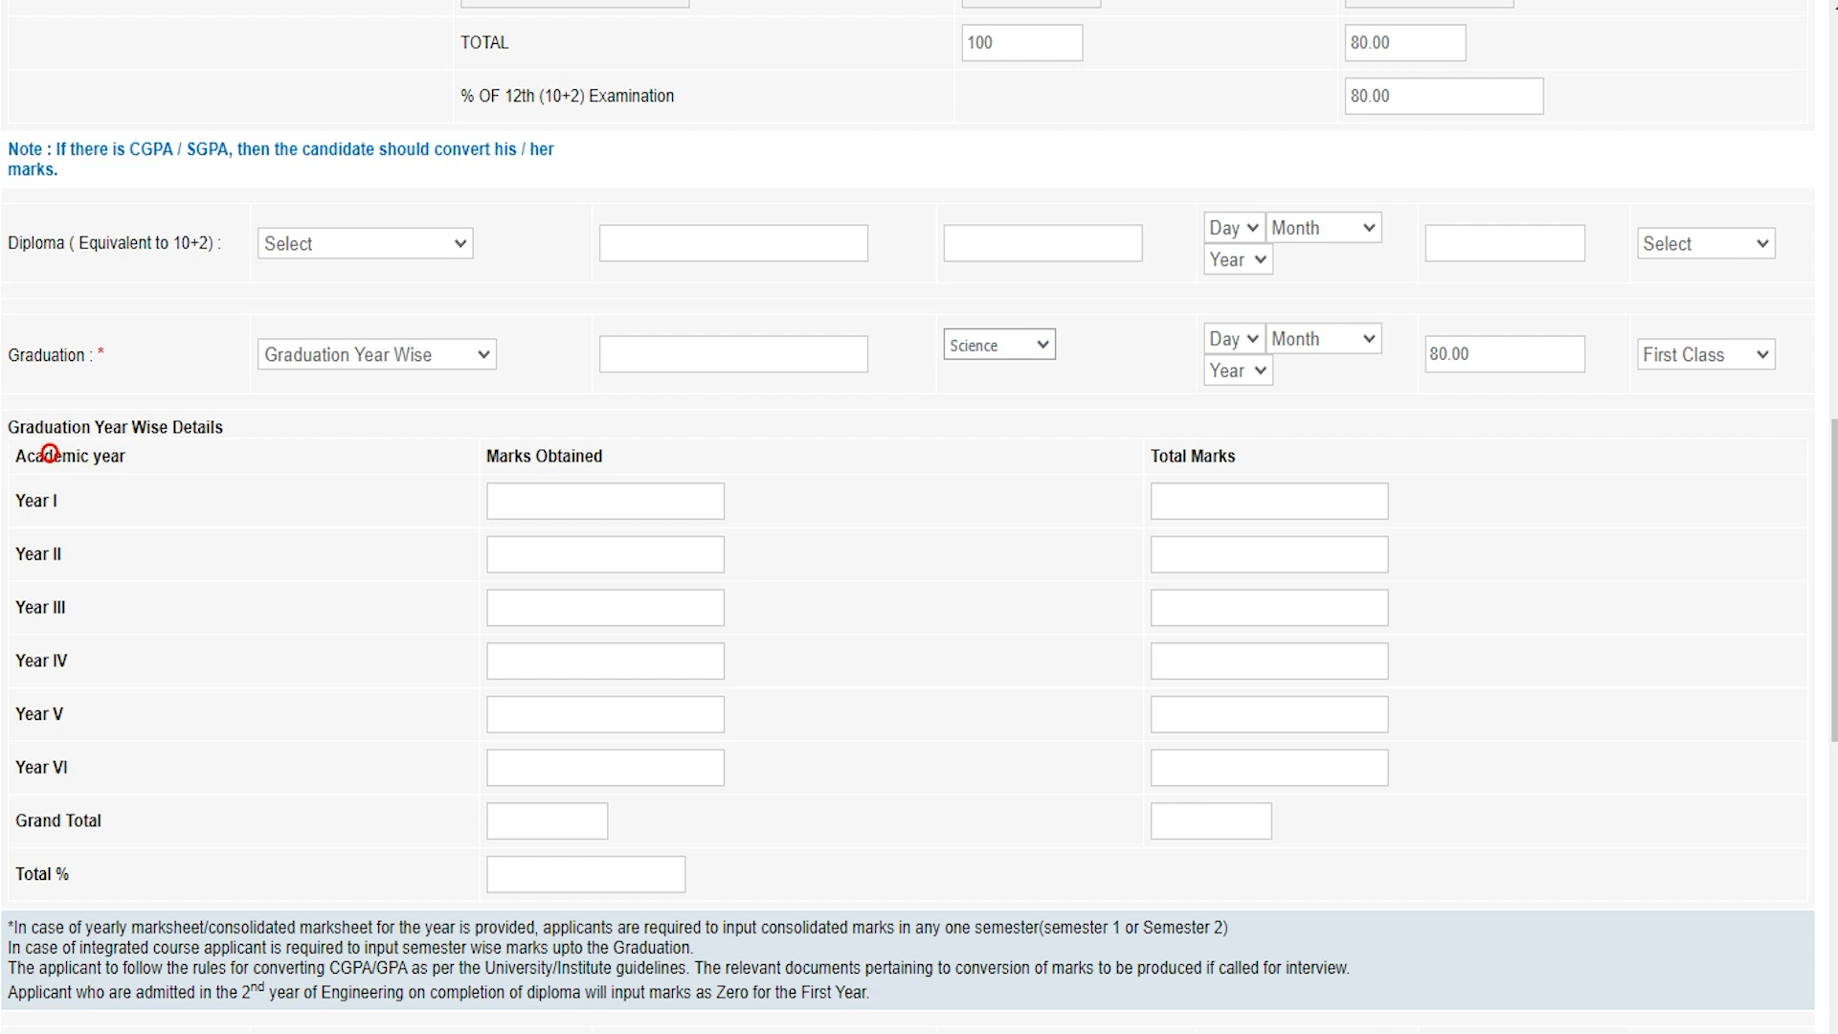
{"action": "left_click", "coordinate": [571, 495]}
{"action": "type", "text": "600"}
{"action": "left_click", "coordinate": [1200, 501]}
{"action": "type", "text": "800"}
{"action": "left_click", "coordinate": [34, 560]}
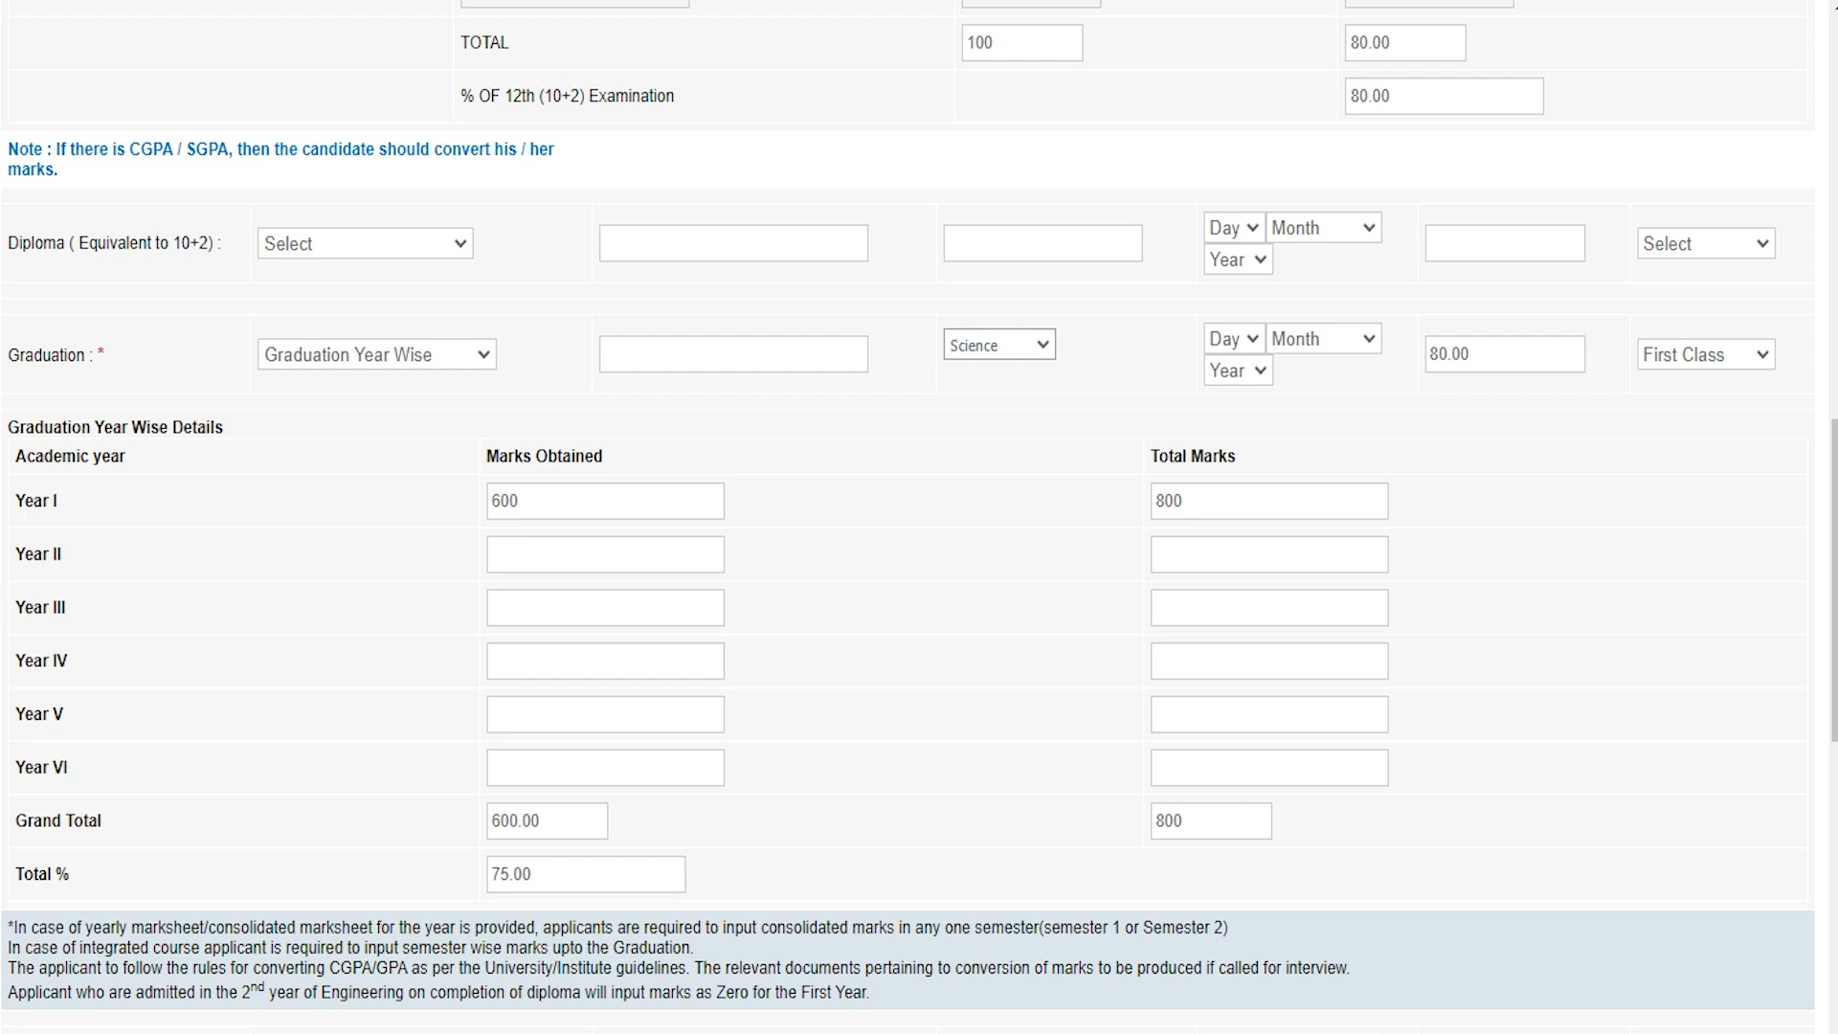
{"action": "scroll", "coordinate": [909, 517], "scroll_direction": "down", "scroll_amount": 3}
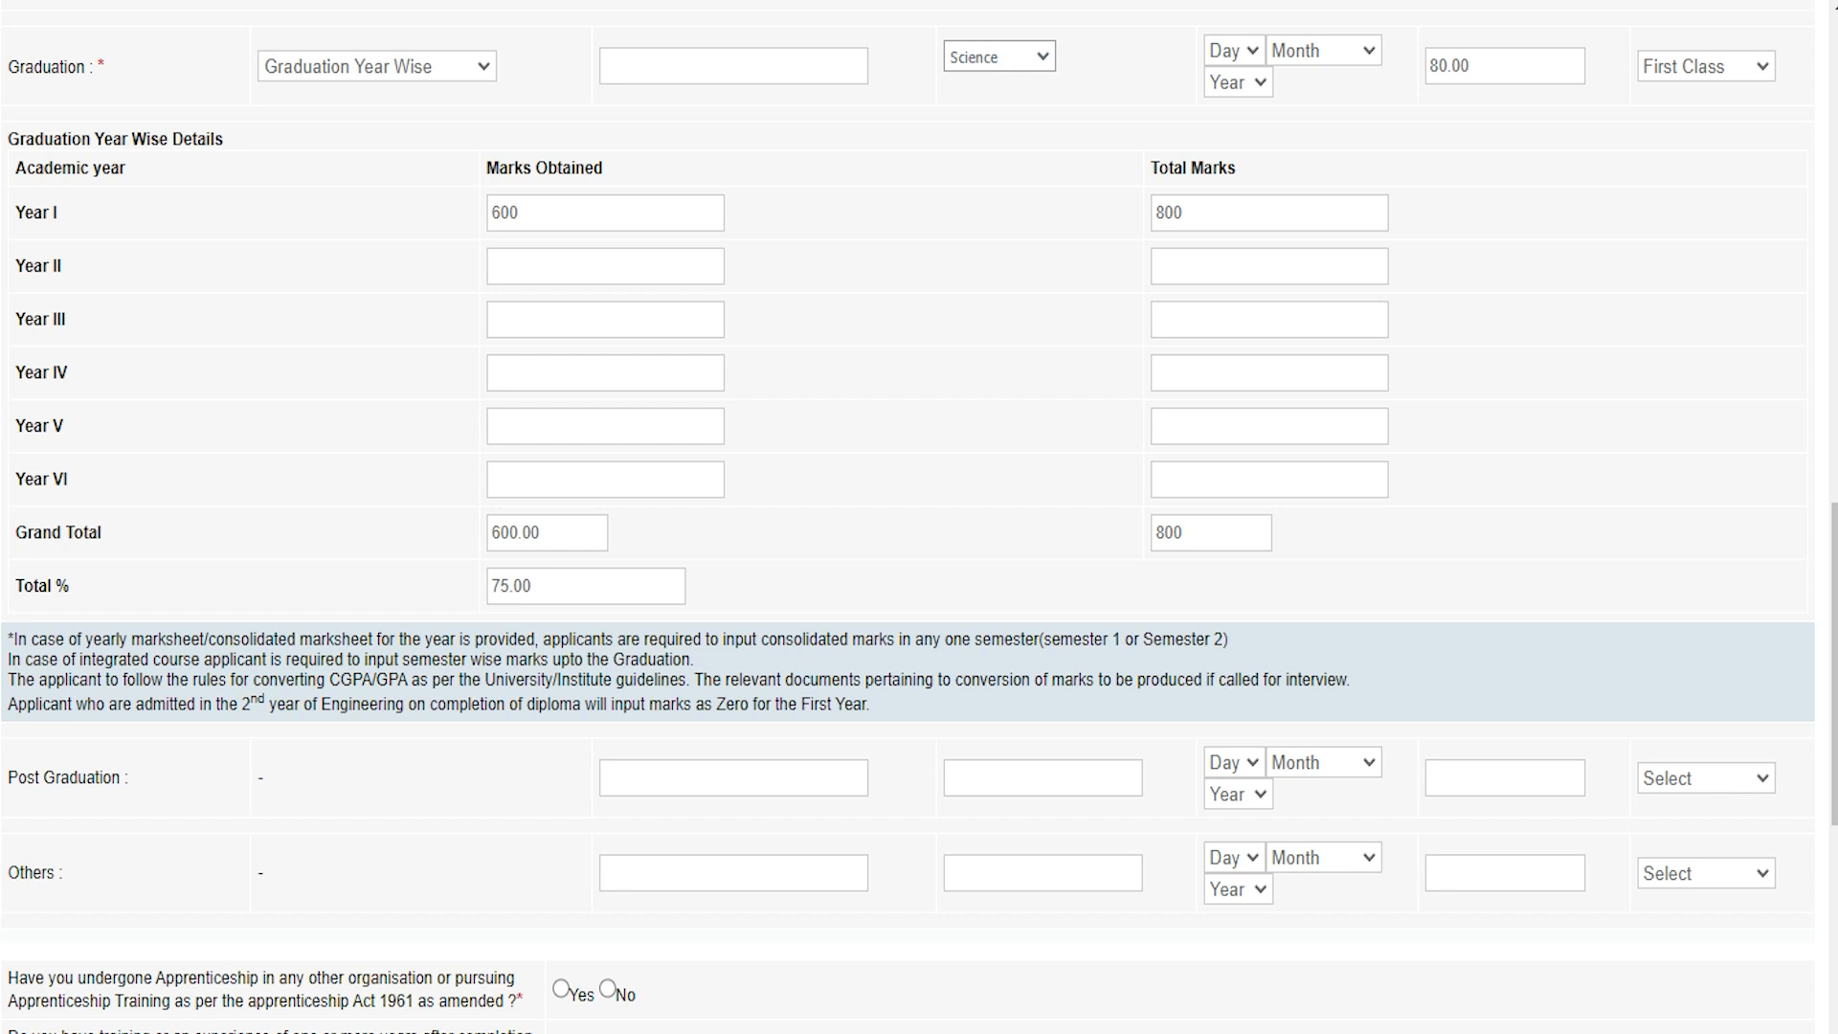
Step: Answer Yes to apprenticeship, experience, medical fitness, local language and language certificate questions
{"action": "scroll", "coordinate": [909, 517], "scroll_direction": "down", "scroll_amount": 3}
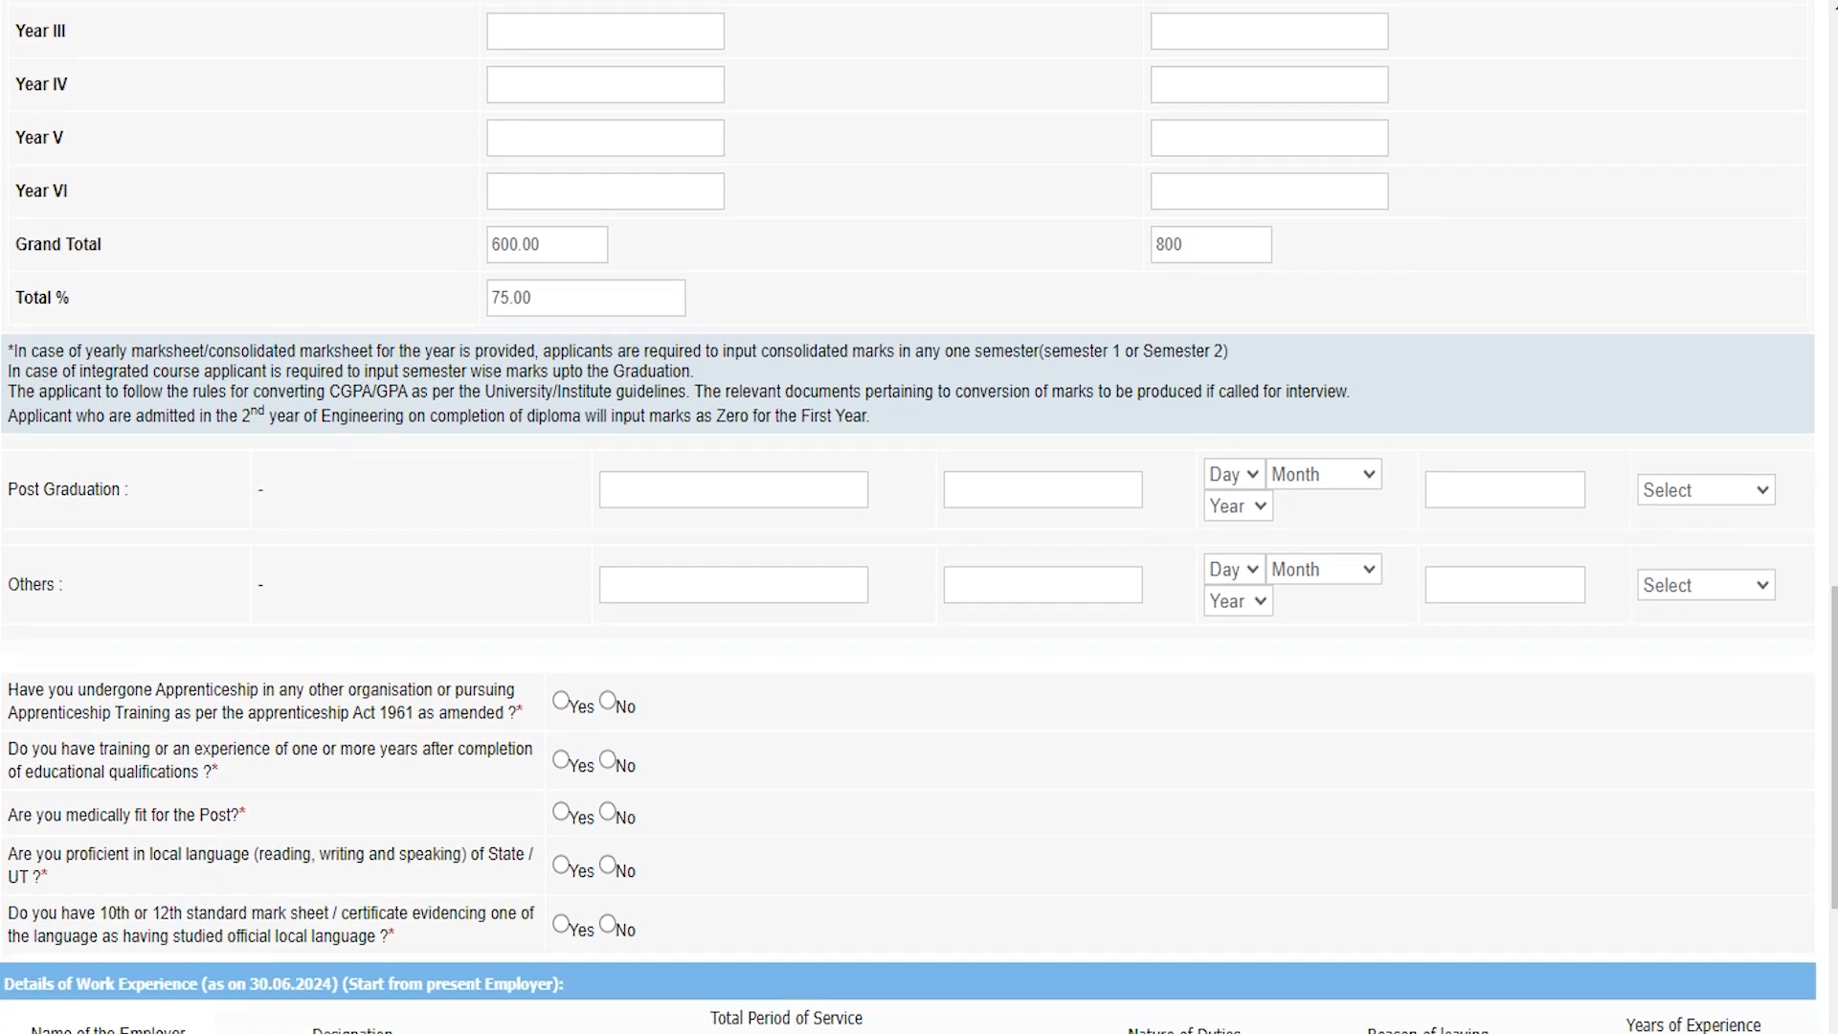
{"action": "left_click", "coordinate": [23, 489]}
{"action": "left_click", "coordinate": [21, 585]}
{"action": "scroll", "coordinate": [919, 517], "scroll_direction": "down", "scroll_amount": 3}
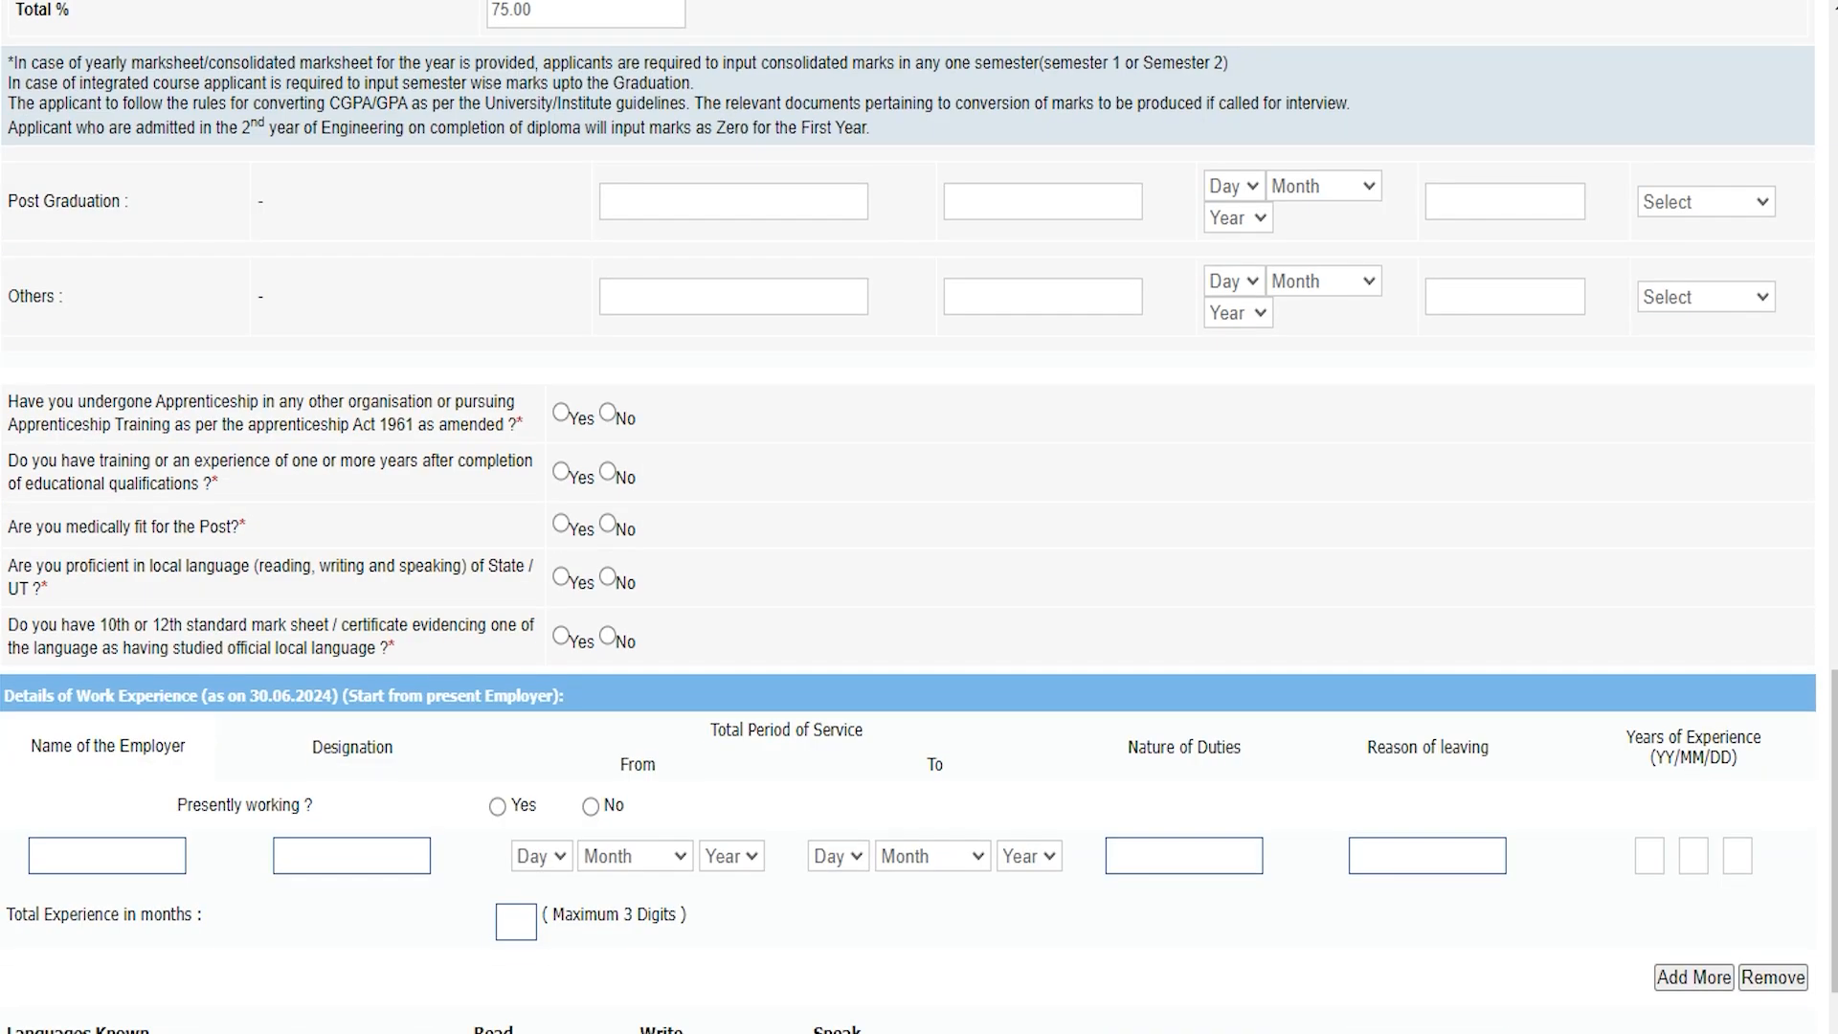
{"action": "left_click", "coordinate": [561, 413]}
{"action": "left_click", "coordinate": [561, 471]}
{"action": "left_click", "coordinate": [561, 522]}
{"action": "left_click", "coordinate": [561, 576]}
{"action": "left_click", "coordinate": [561, 636]}
{"action": "scroll", "coordinate": [919, 517], "scroll_direction": "down", "scroll_amount": 3}
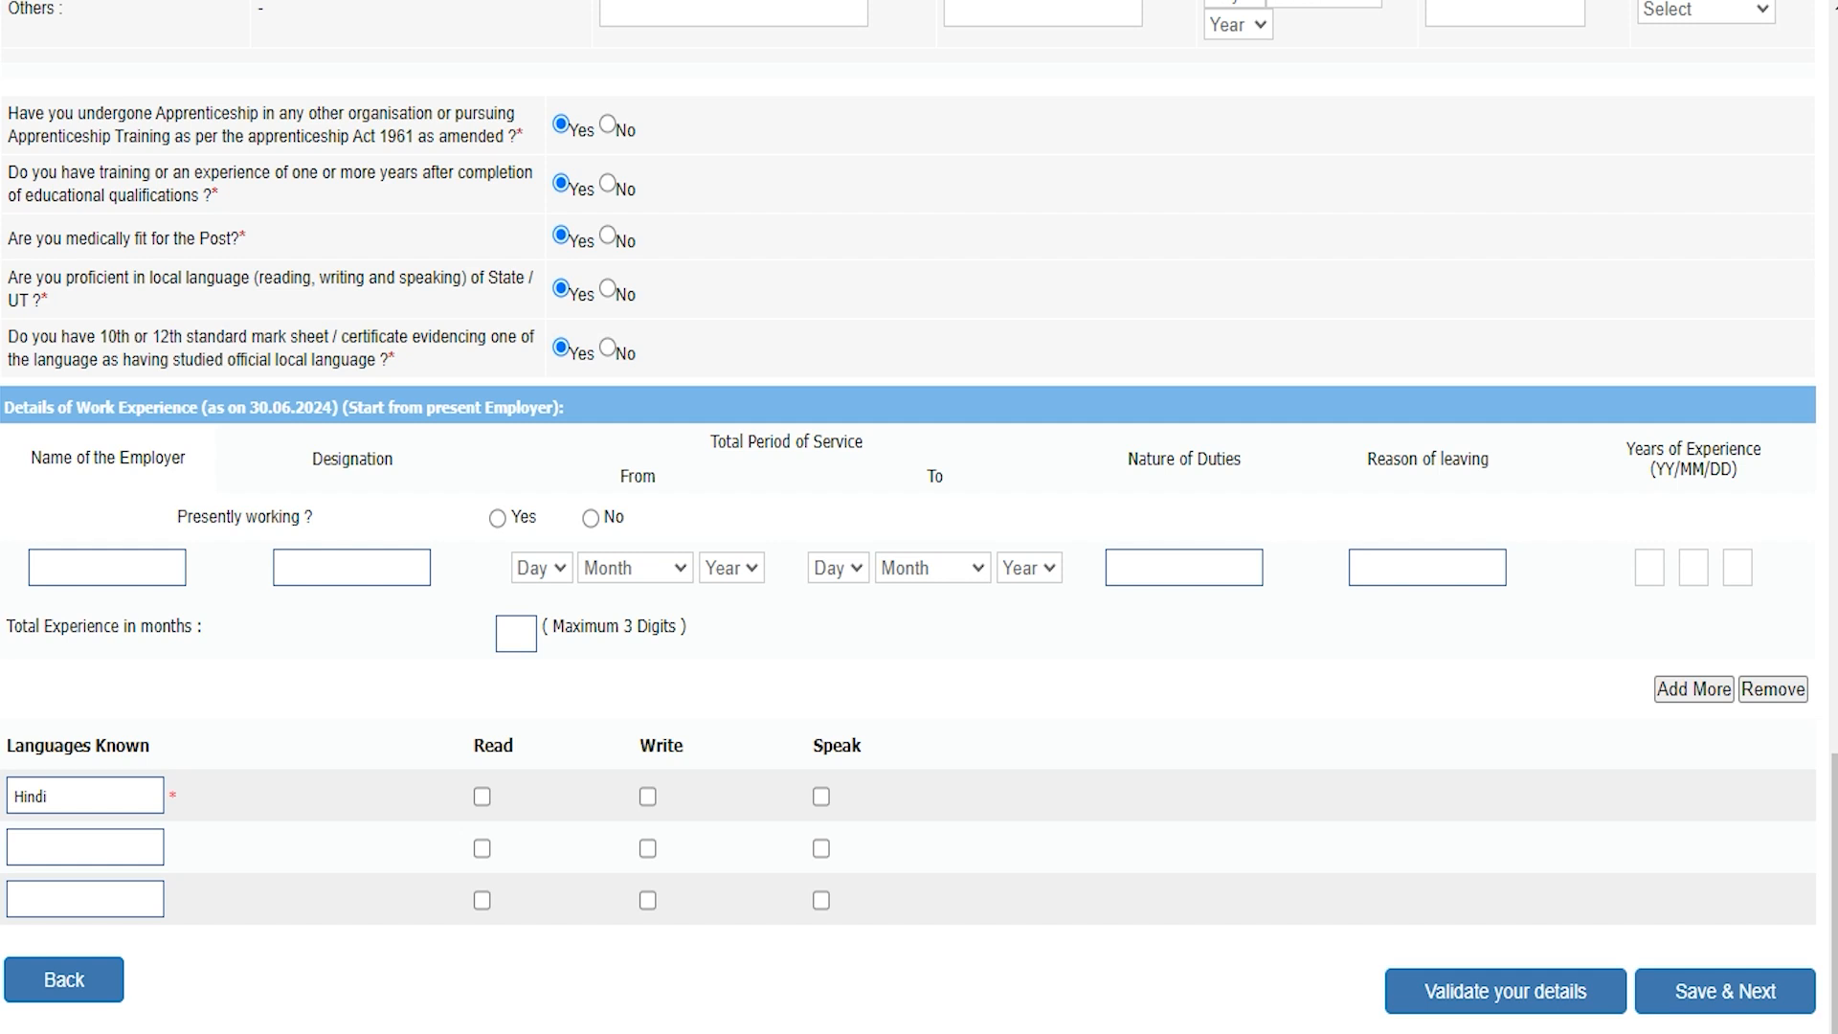
Step: Go through the work experience Designation, Nature of Duties and Reason of leaving fields
{"action": "left_click", "coordinate": [347, 573]}
{"action": "left_click", "coordinate": [1198, 561]}
{"action": "left_click", "coordinate": [1395, 463]}
{"action": "left_click", "coordinate": [1430, 568]}
{"action": "left_click", "coordinate": [1650, 446]}
{"action": "left_click", "coordinate": [1112, 685]}
{"action": "scroll", "coordinate": [909, 507], "scroll_direction": "down", "scroll_amount": 1}
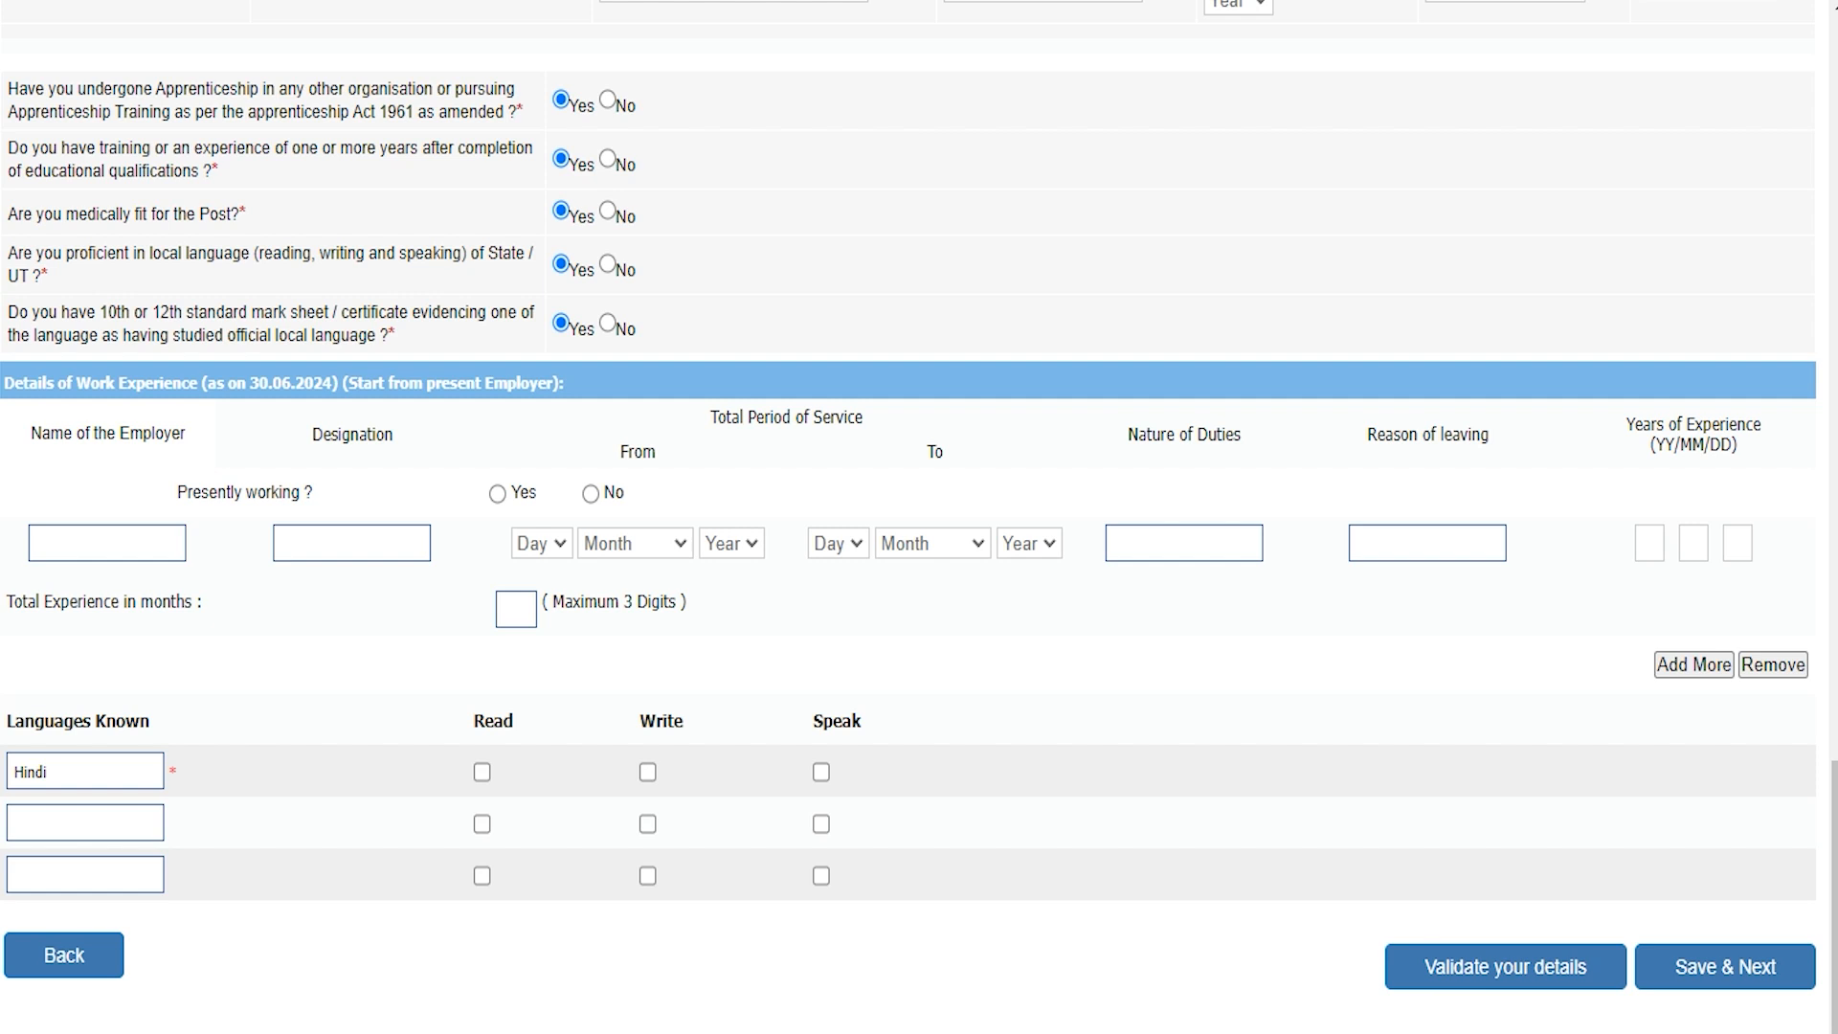
Step: Tick Read, Write and Speak for Hindi under Languages Known
{"action": "left_click", "coordinate": [105, 771]}
{"action": "left_click", "coordinate": [482, 771]}
{"action": "left_click", "coordinate": [647, 772]}
{"action": "left_click", "coordinate": [820, 771]}
{"action": "left_click", "coordinate": [84, 821]}
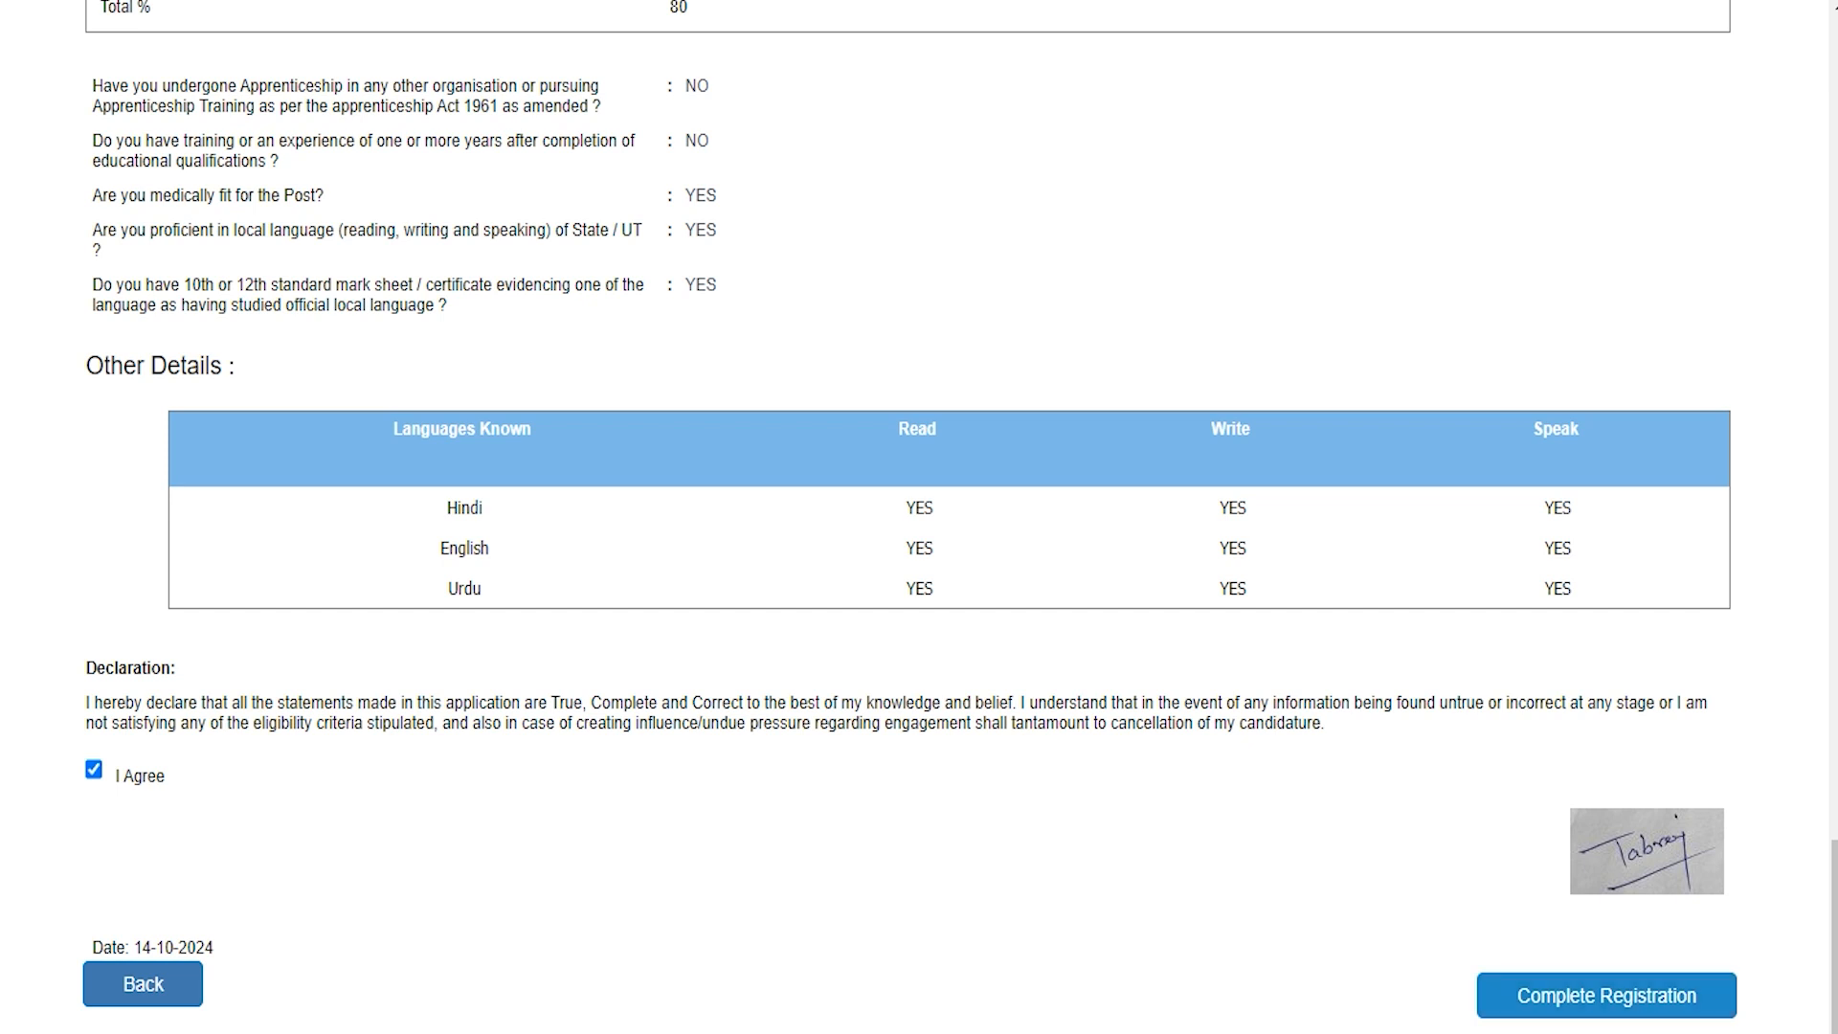
Step: Complete registration and highlight the thumb impression, declaration, 12th and graduation certificate requirements
{"action": "left_click", "coordinate": [1606, 995]}
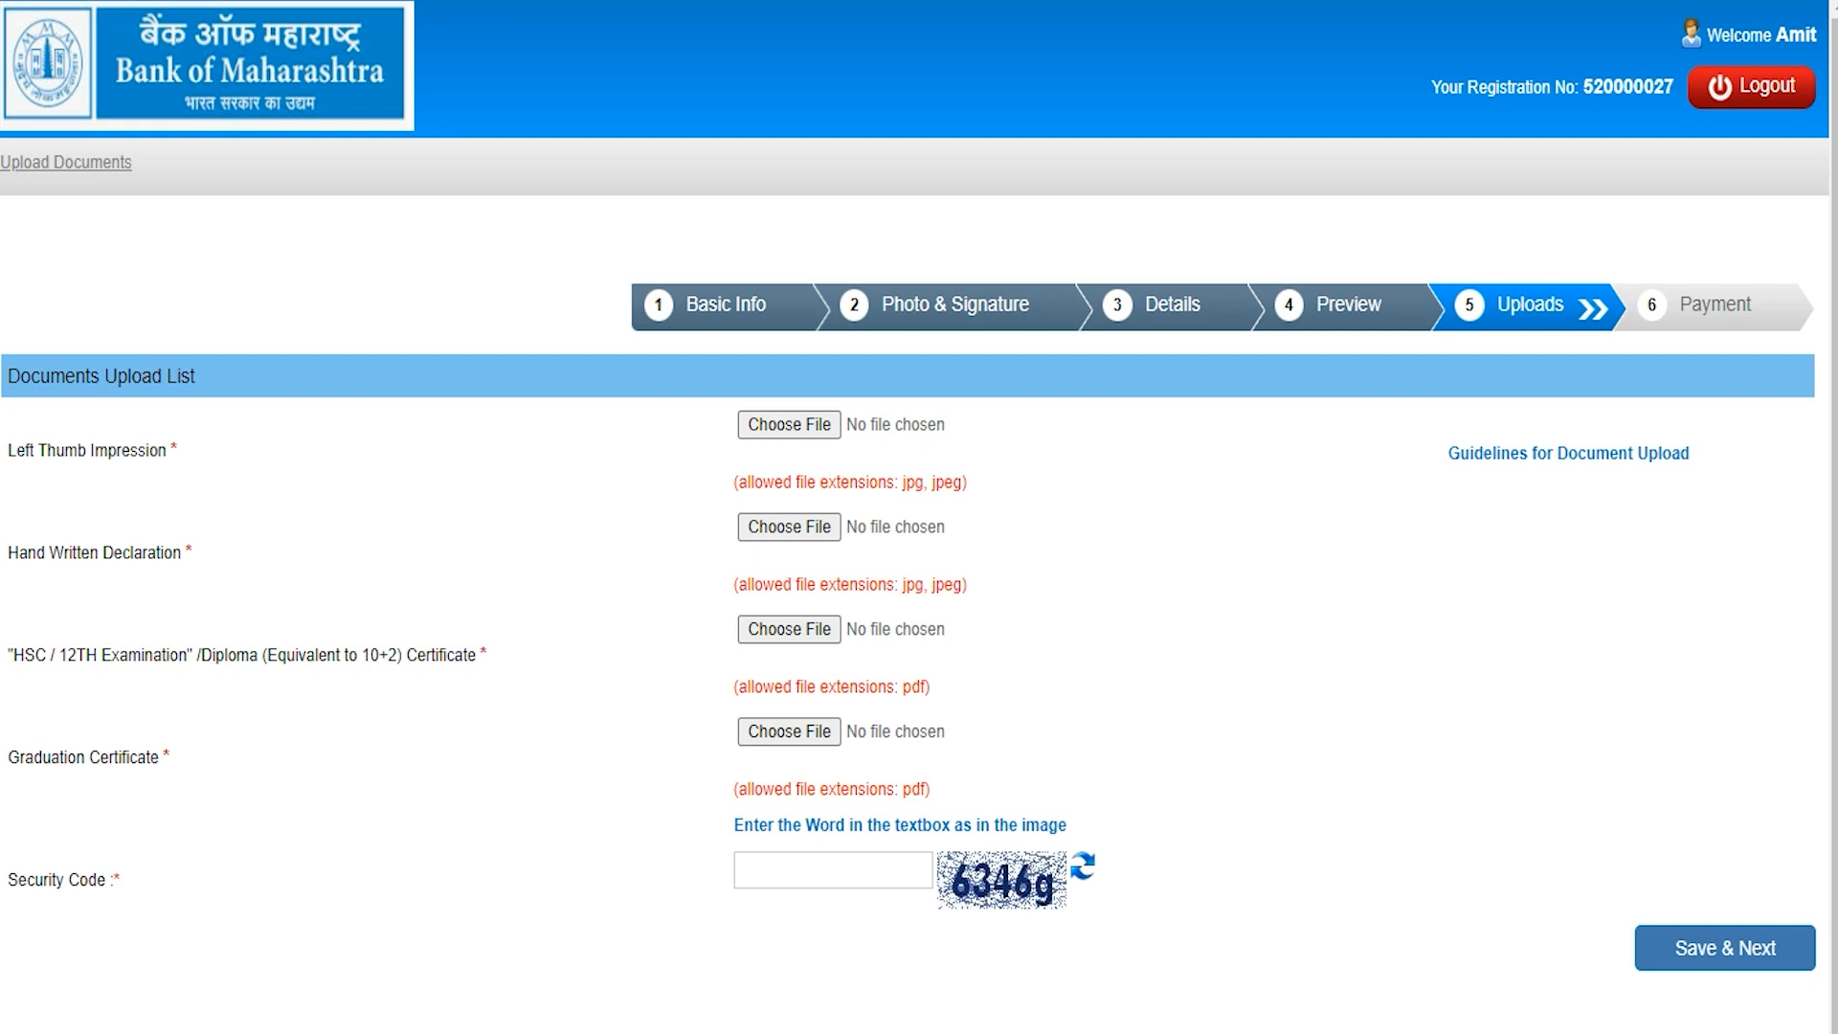
{"action": "left_click_drag", "start_coordinate": [35, 450], "coordinate": [109, 450]}
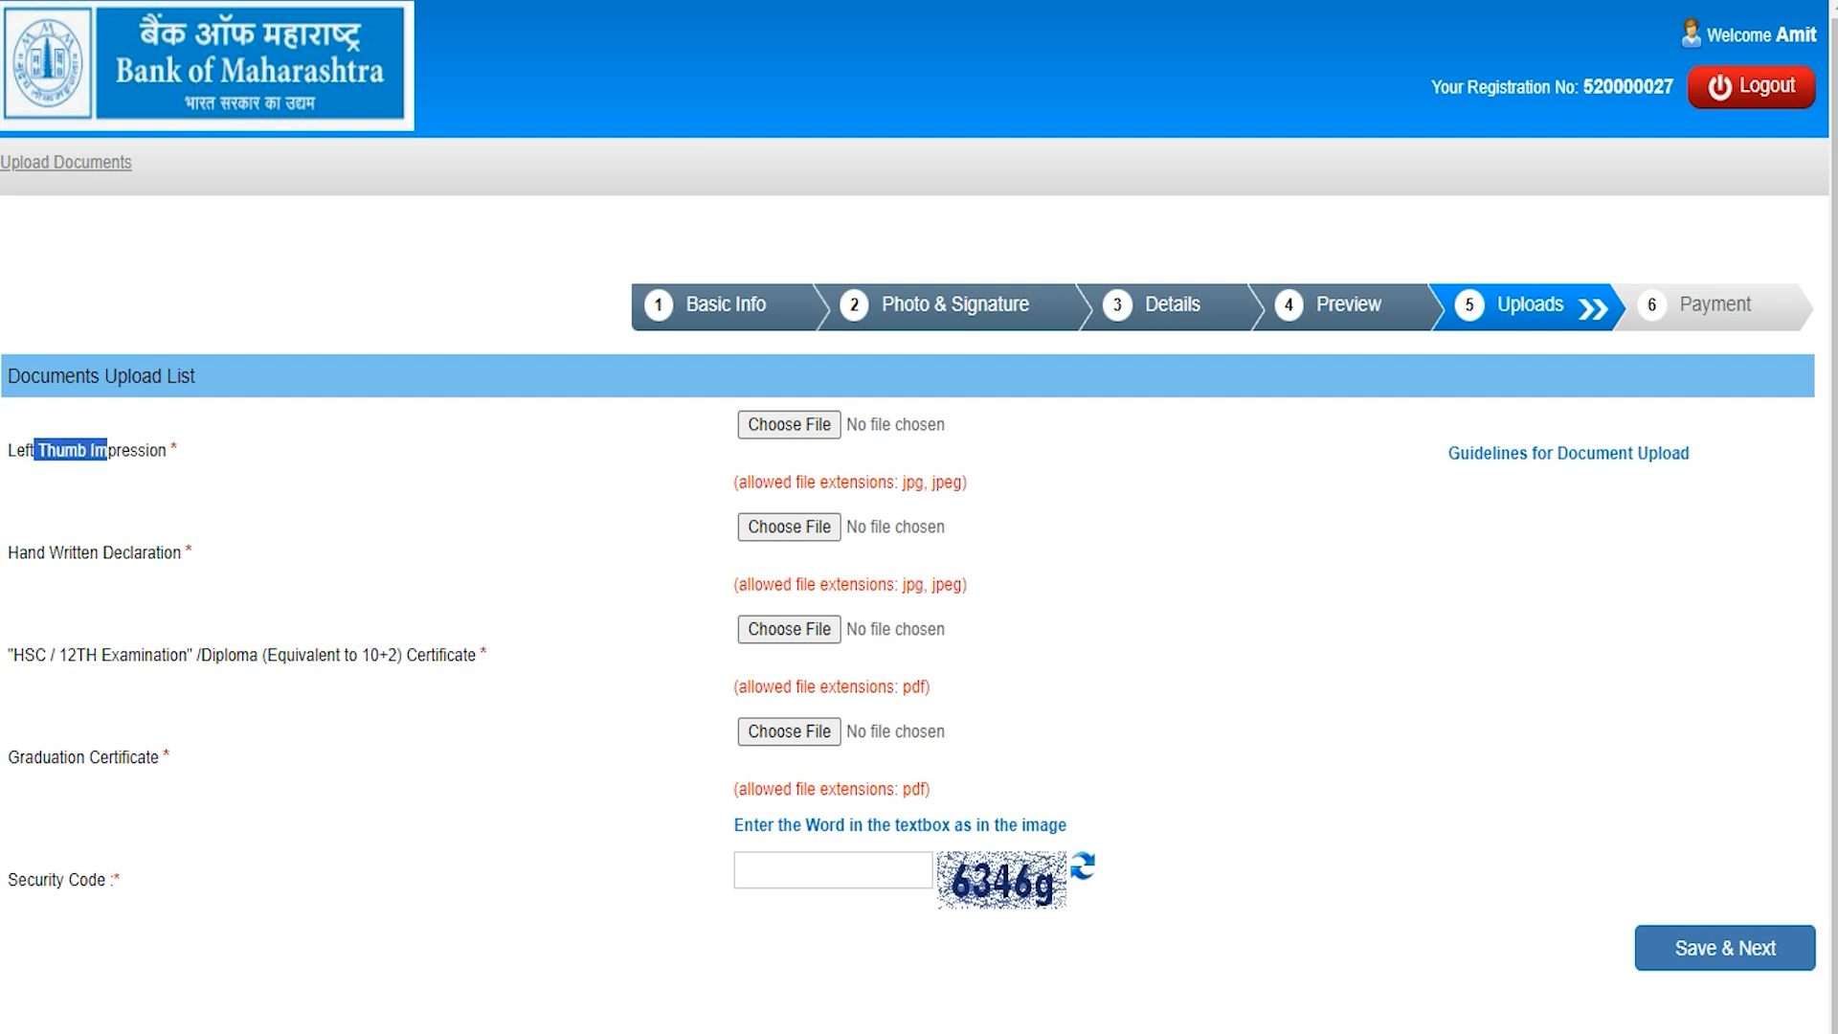
{"action": "left_click_drag", "start_coordinate": [34, 552], "coordinate": [133, 553]}
{"action": "left_click_drag", "start_coordinate": [34, 655], "coordinate": [425, 655]}
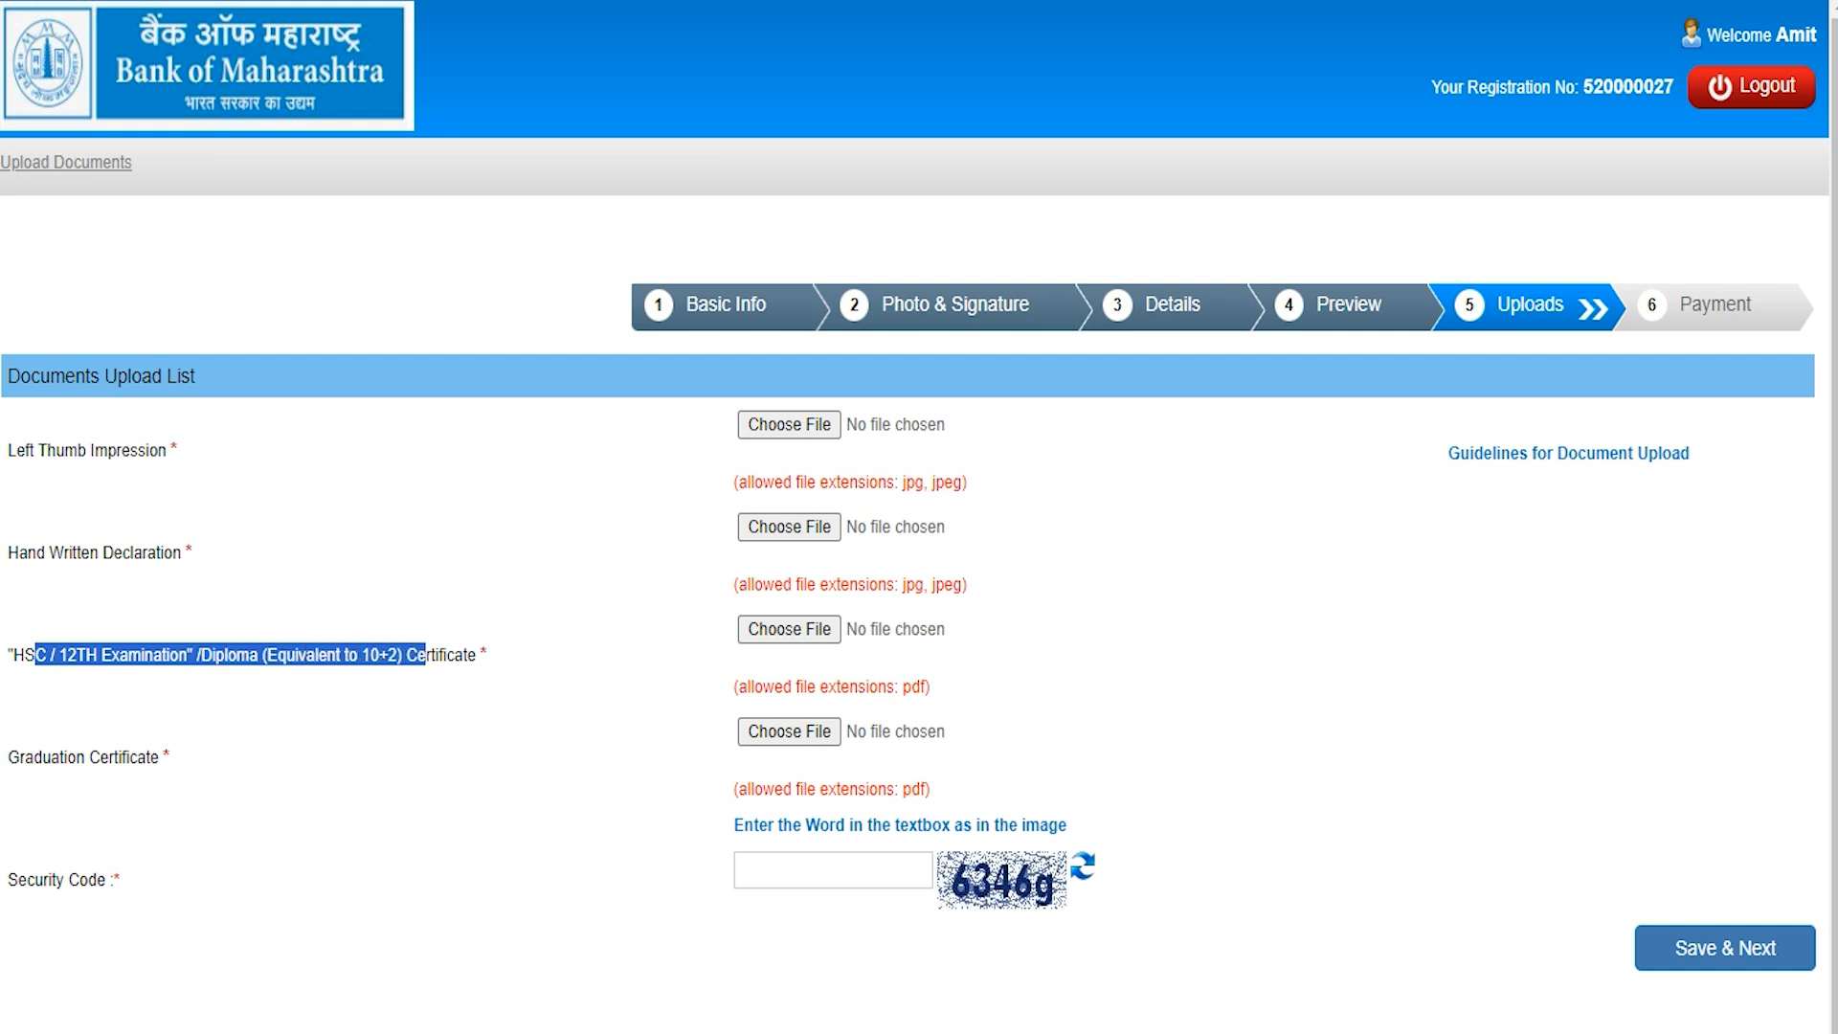
{"action": "left_click_drag", "start_coordinate": [34, 756], "coordinate": [146, 756]}
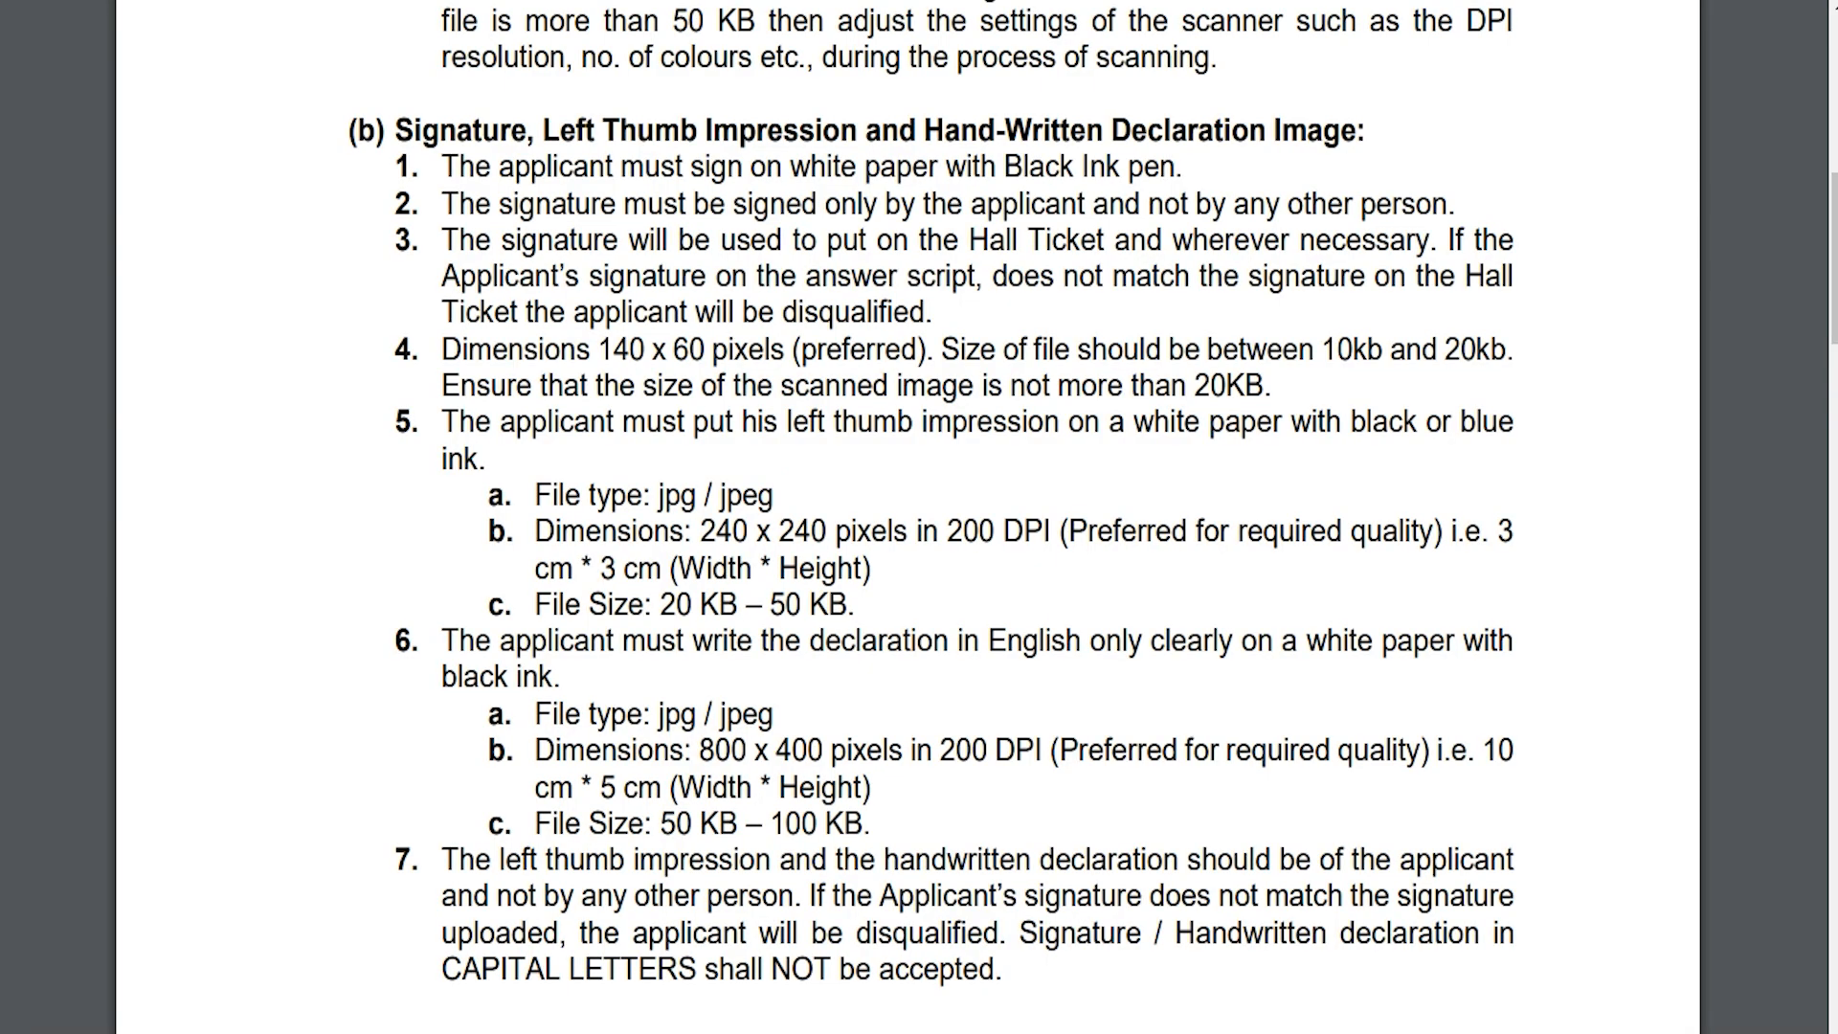
Step: Highlight thumb rules (240 x 240, 20–50 KB) and declaration rules (800 x 400, 50–100 KB, jpg/jpeg)
{"action": "left_click_drag", "start_coordinate": [659, 604], "coordinate": [847, 604]}
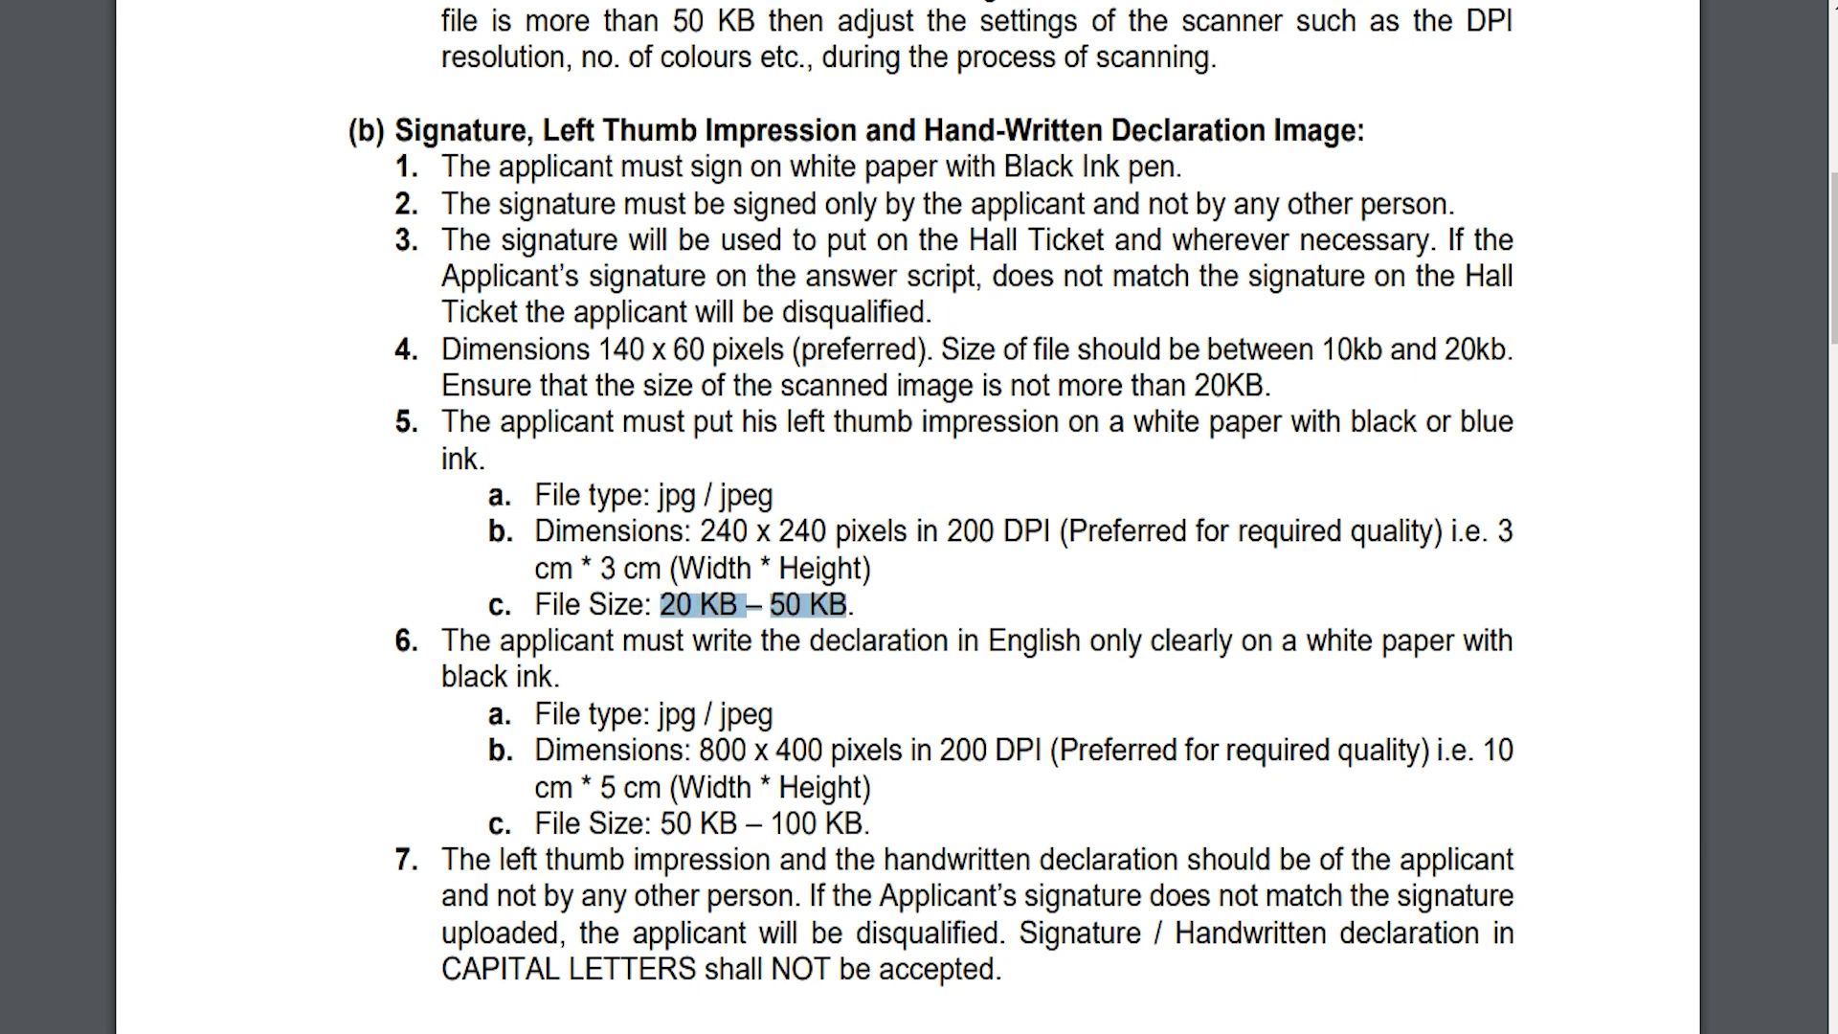
{"action": "left_click_drag", "start_coordinate": [700, 531], "coordinate": [827, 531]}
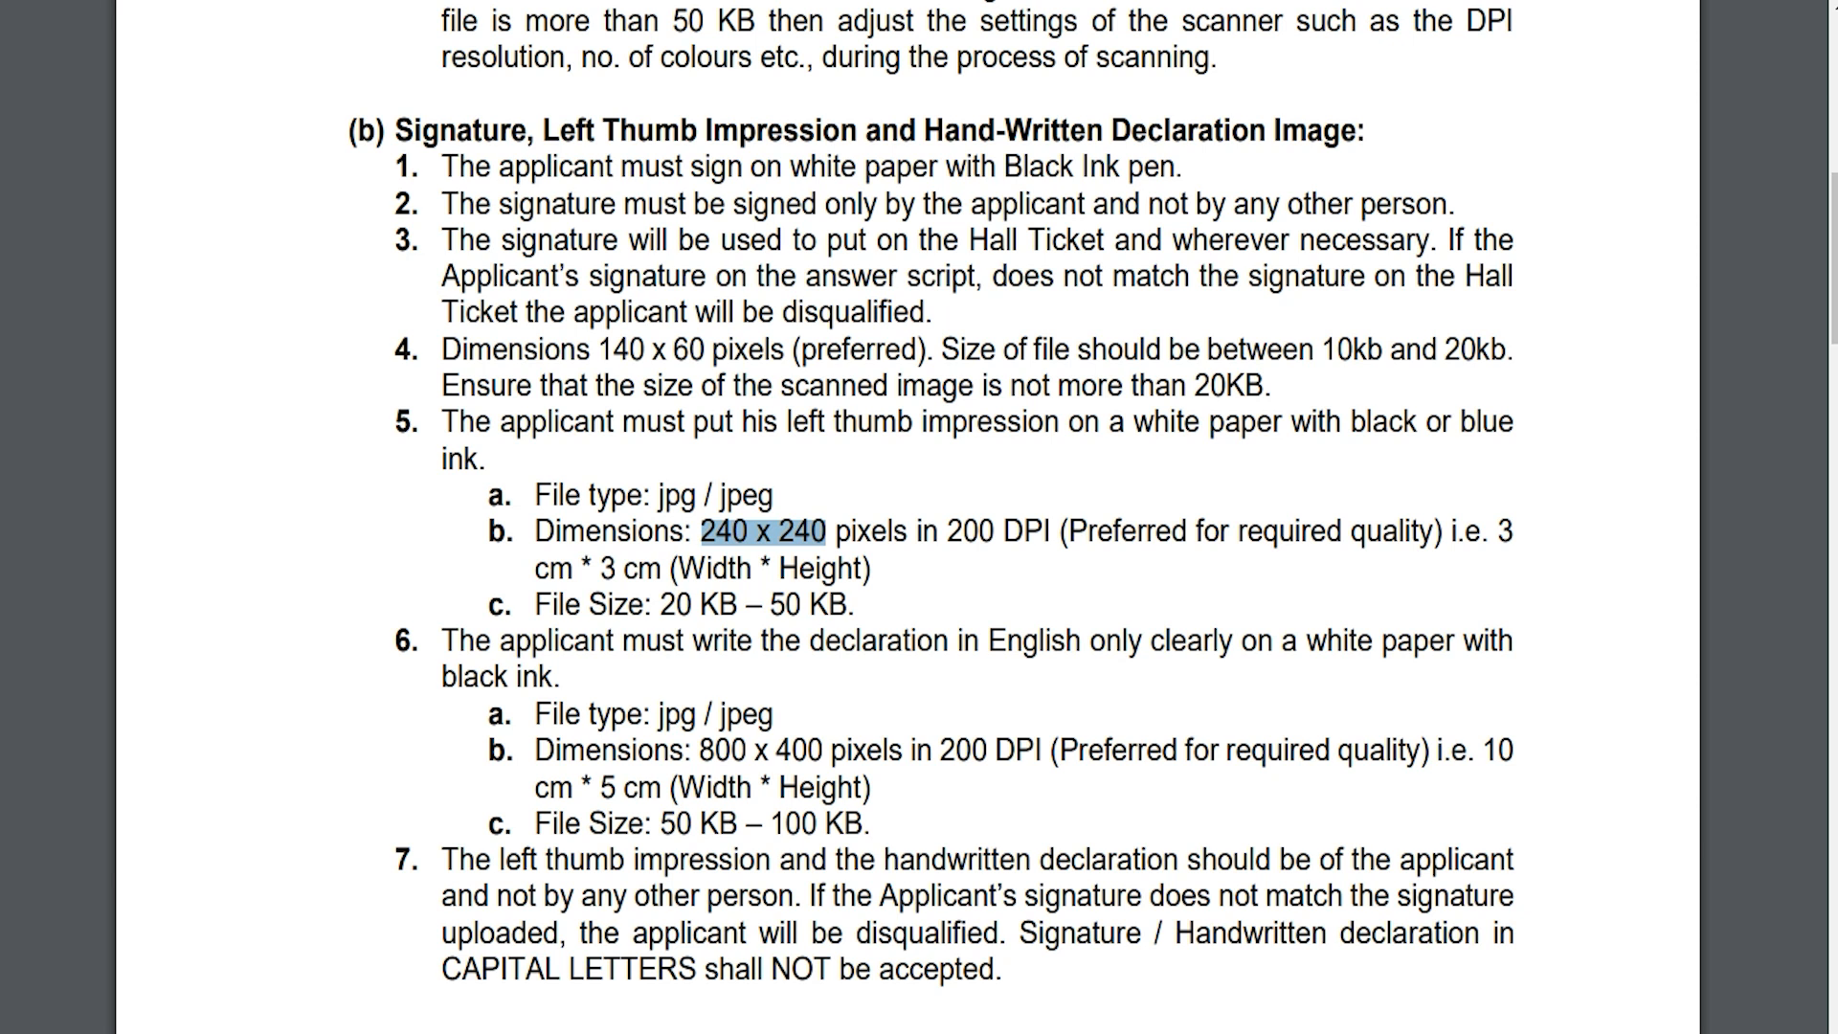
{"action": "left_click_drag", "start_coordinate": [686, 749], "coordinate": [846, 749]}
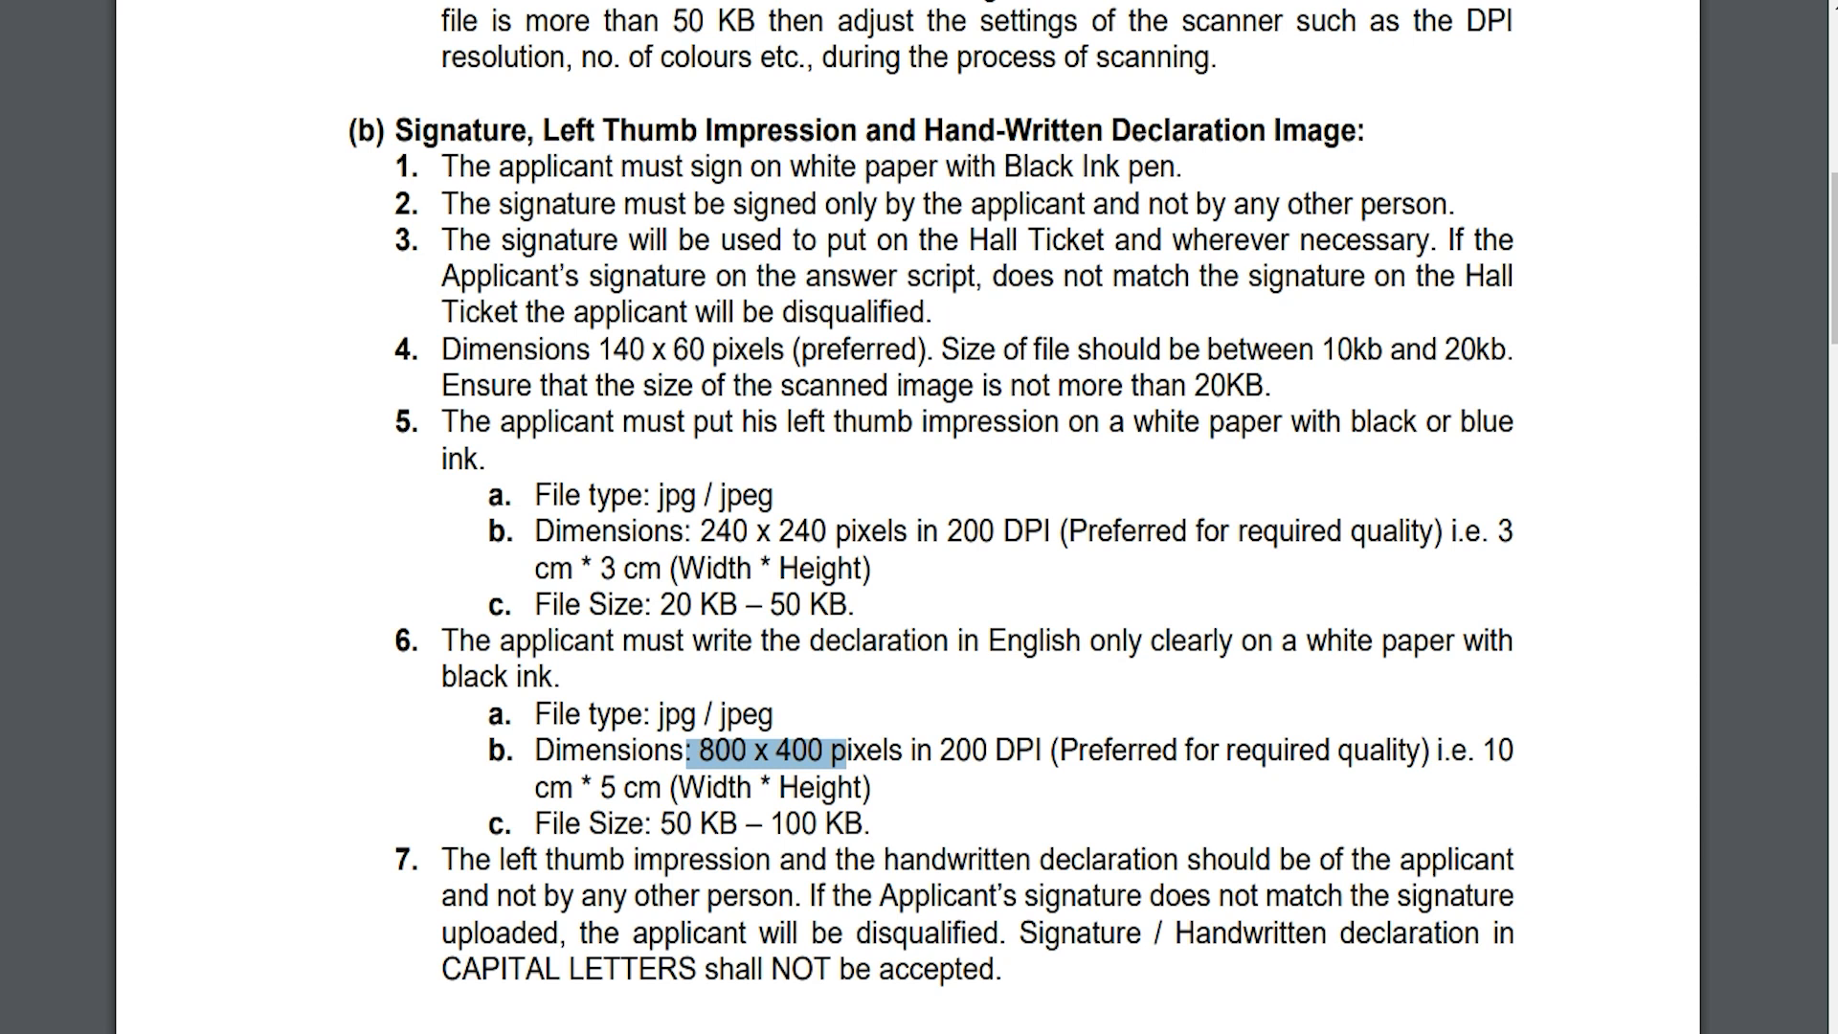
{"action": "left_click_drag", "start_coordinate": [660, 823], "coordinate": [862, 823]}
{"action": "left_click_drag", "start_coordinate": [773, 713], "coordinate": [657, 714]}
Step: Scroll to the upload procedure and highlight the 500 kb certificate PDF limit
{"action": "scroll", "coordinate": [919, 517], "scroll_direction": "down", "scroll_amount": 15}
{"action": "scroll", "coordinate": [919, 517], "scroll_direction": "down", "scroll_amount": 20}
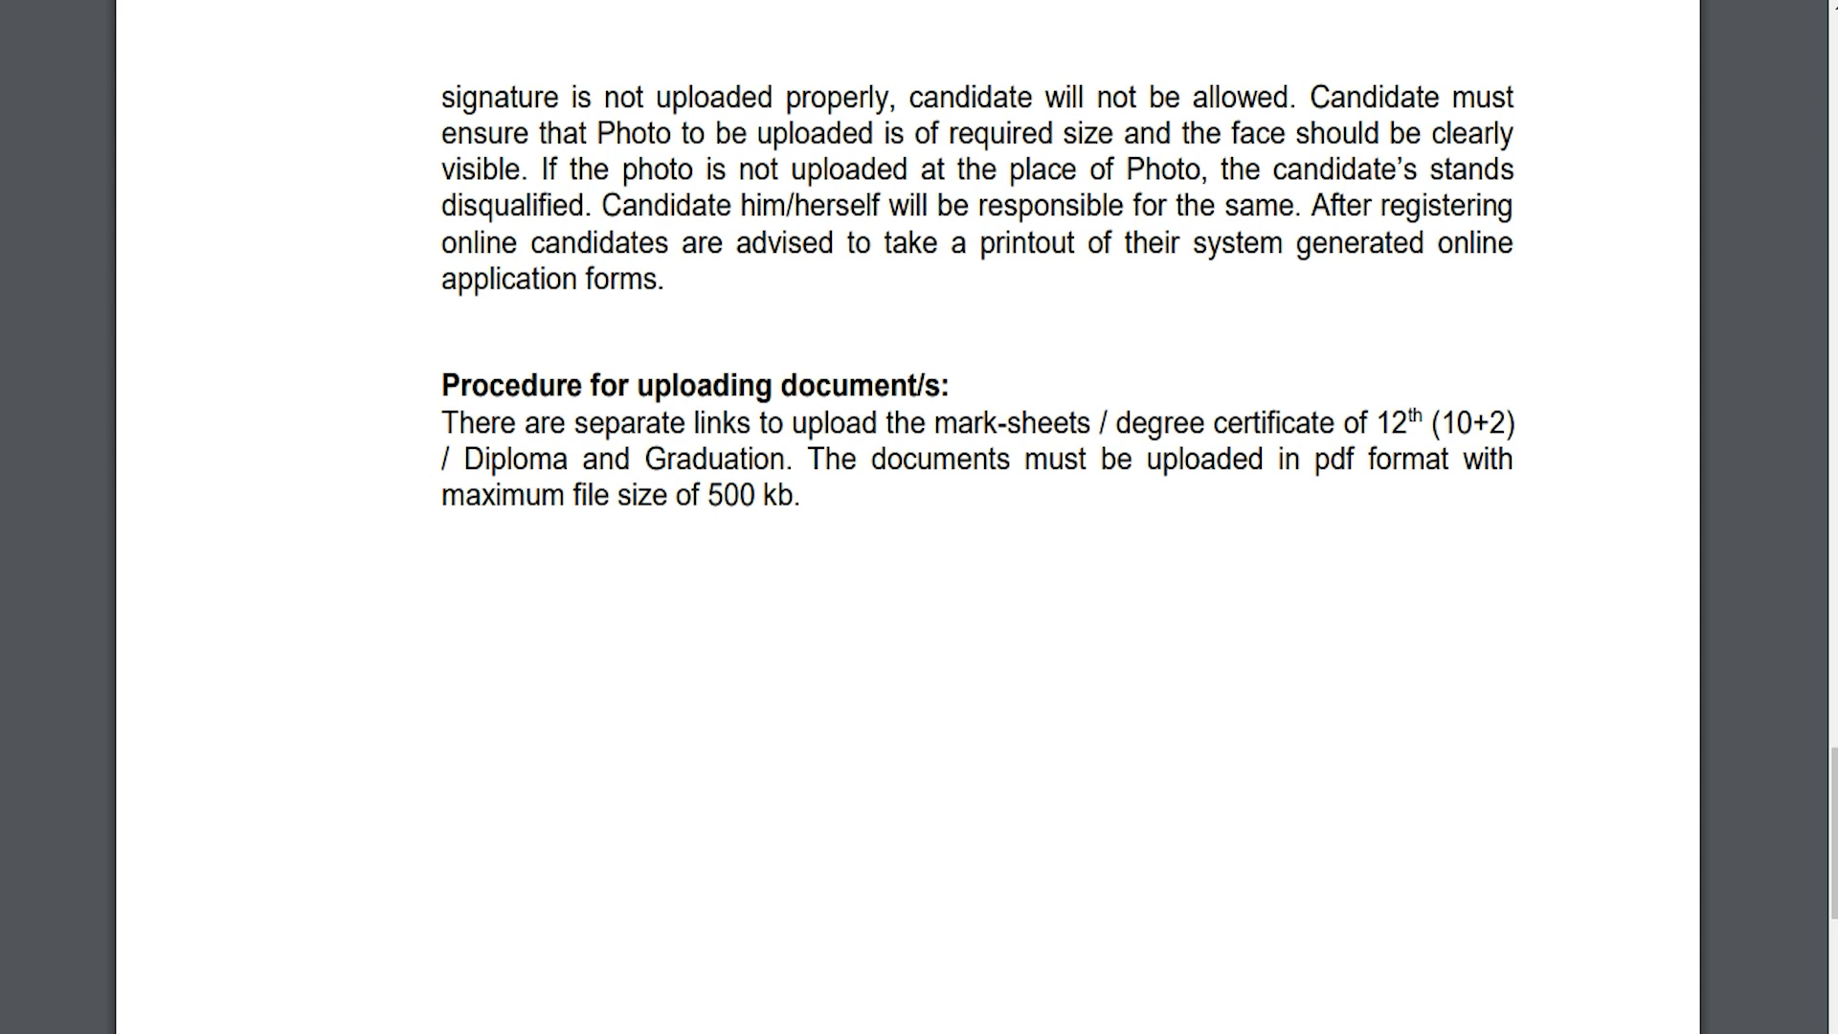
{"action": "left_click_drag", "start_coordinate": [708, 495], "coordinate": [793, 495]}
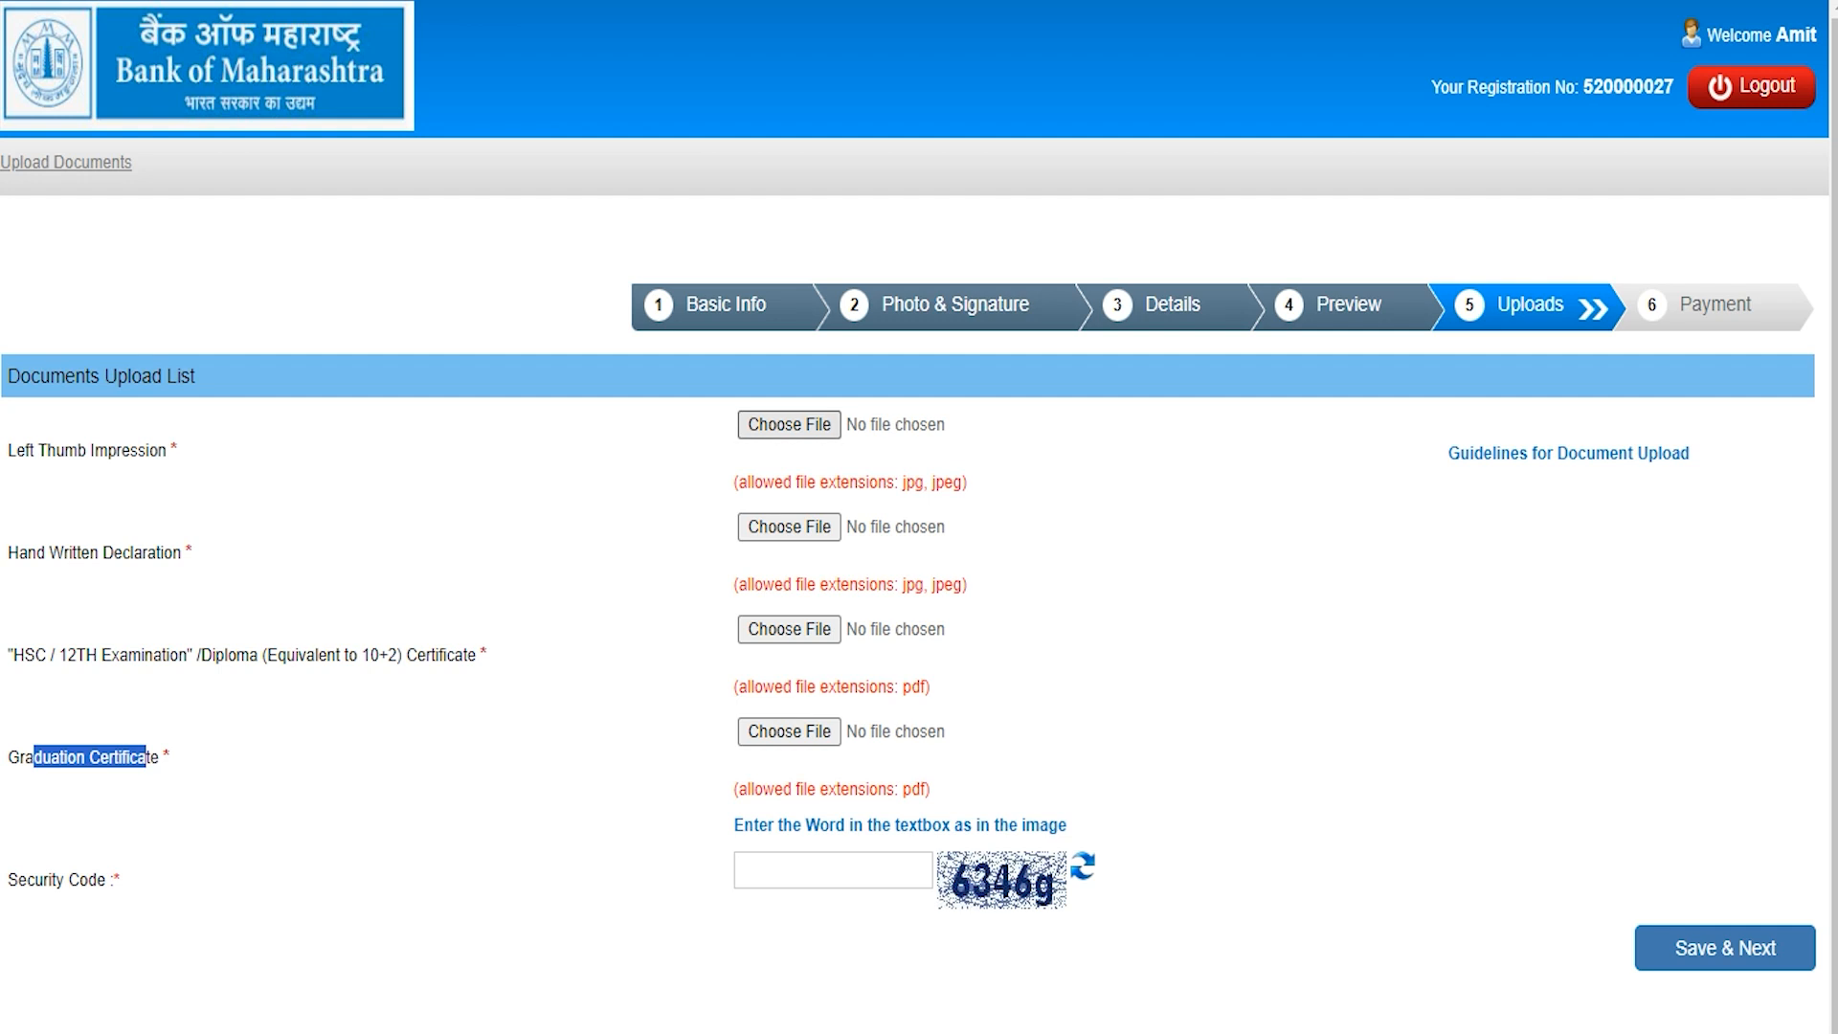
Step: Open and cancel the thumb impression file picker, then go to the security code field
{"action": "left_click", "coordinate": [792, 424]}
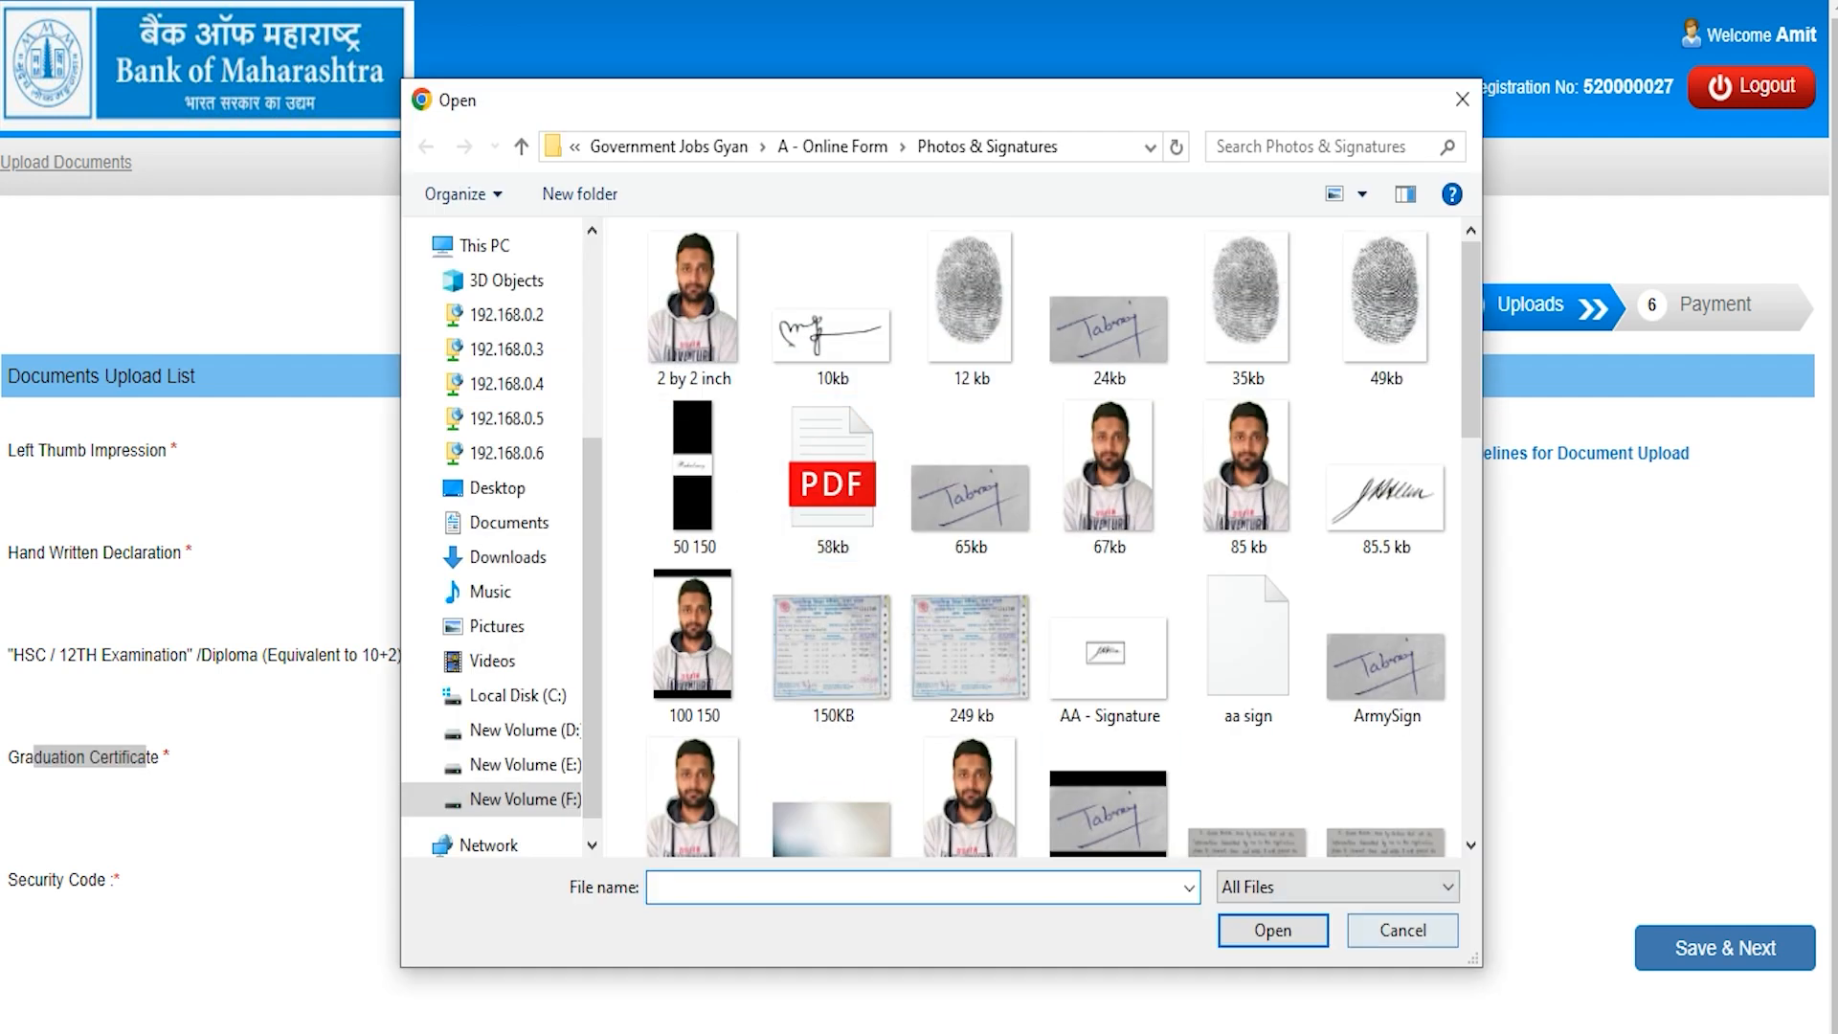
{"action": "left_click", "coordinate": [1403, 930]}
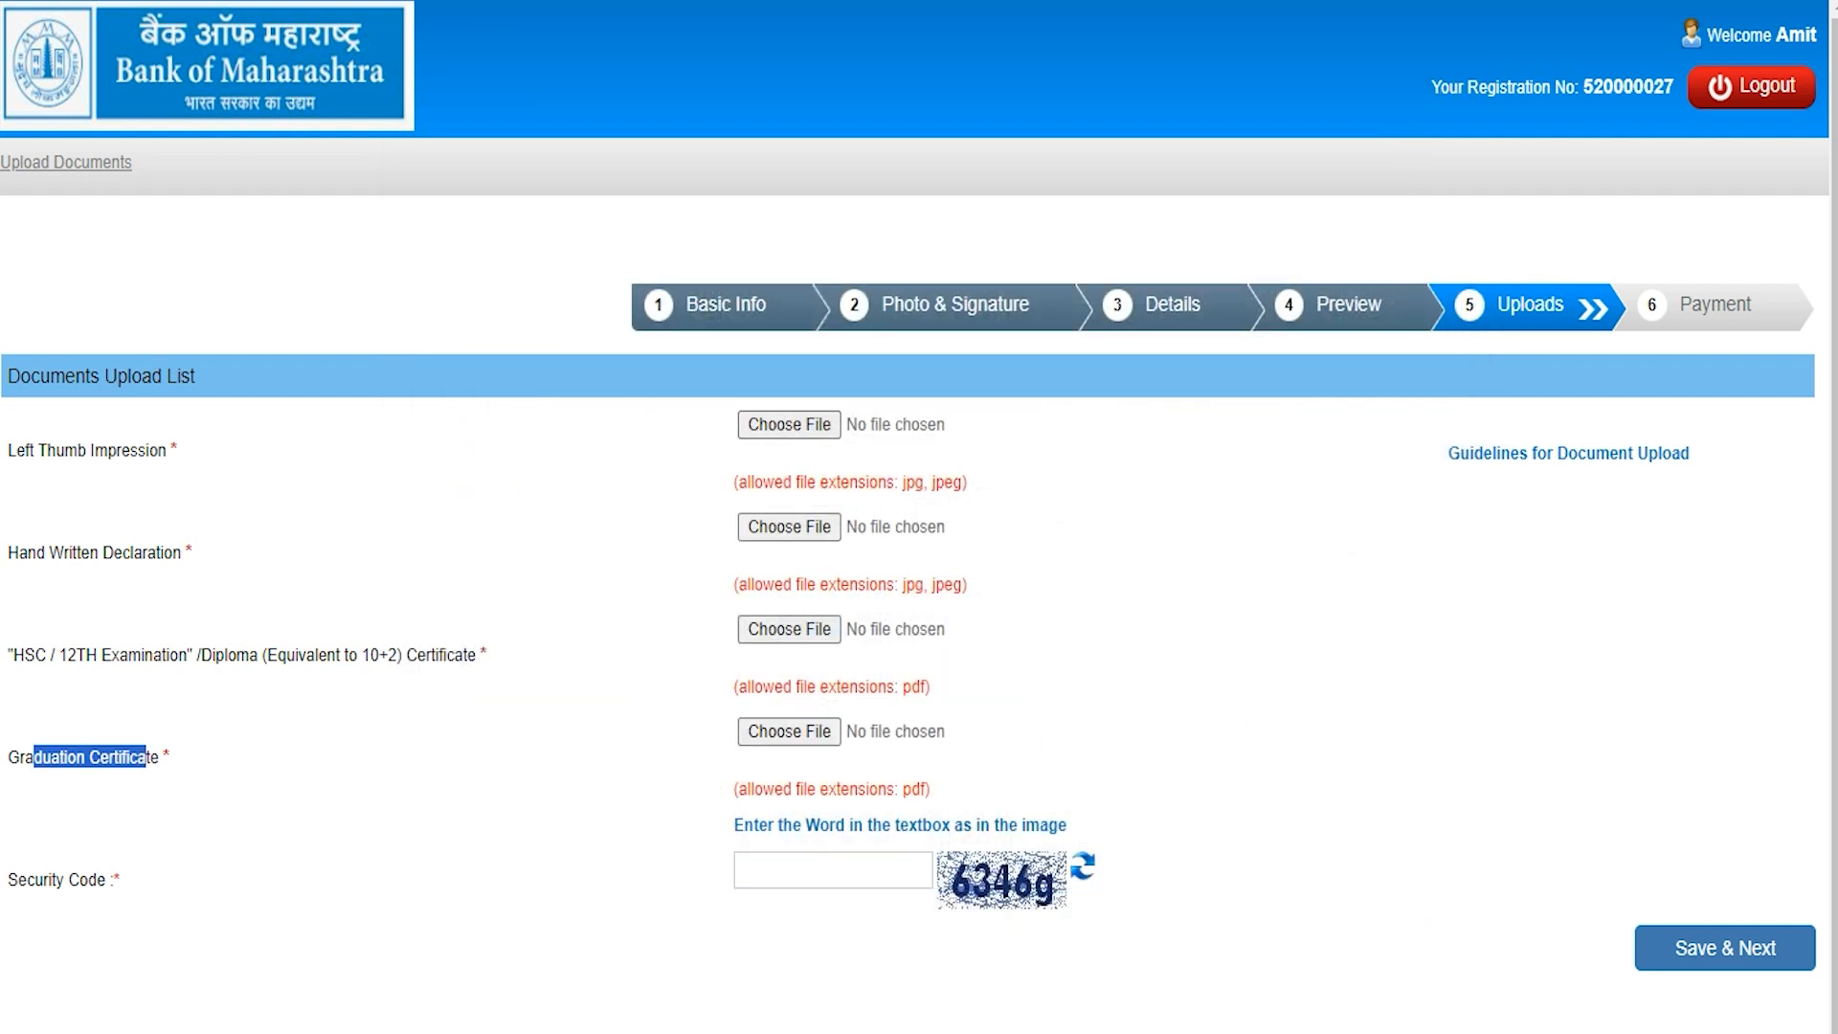
{"action": "left_click", "coordinate": [291, 603]}
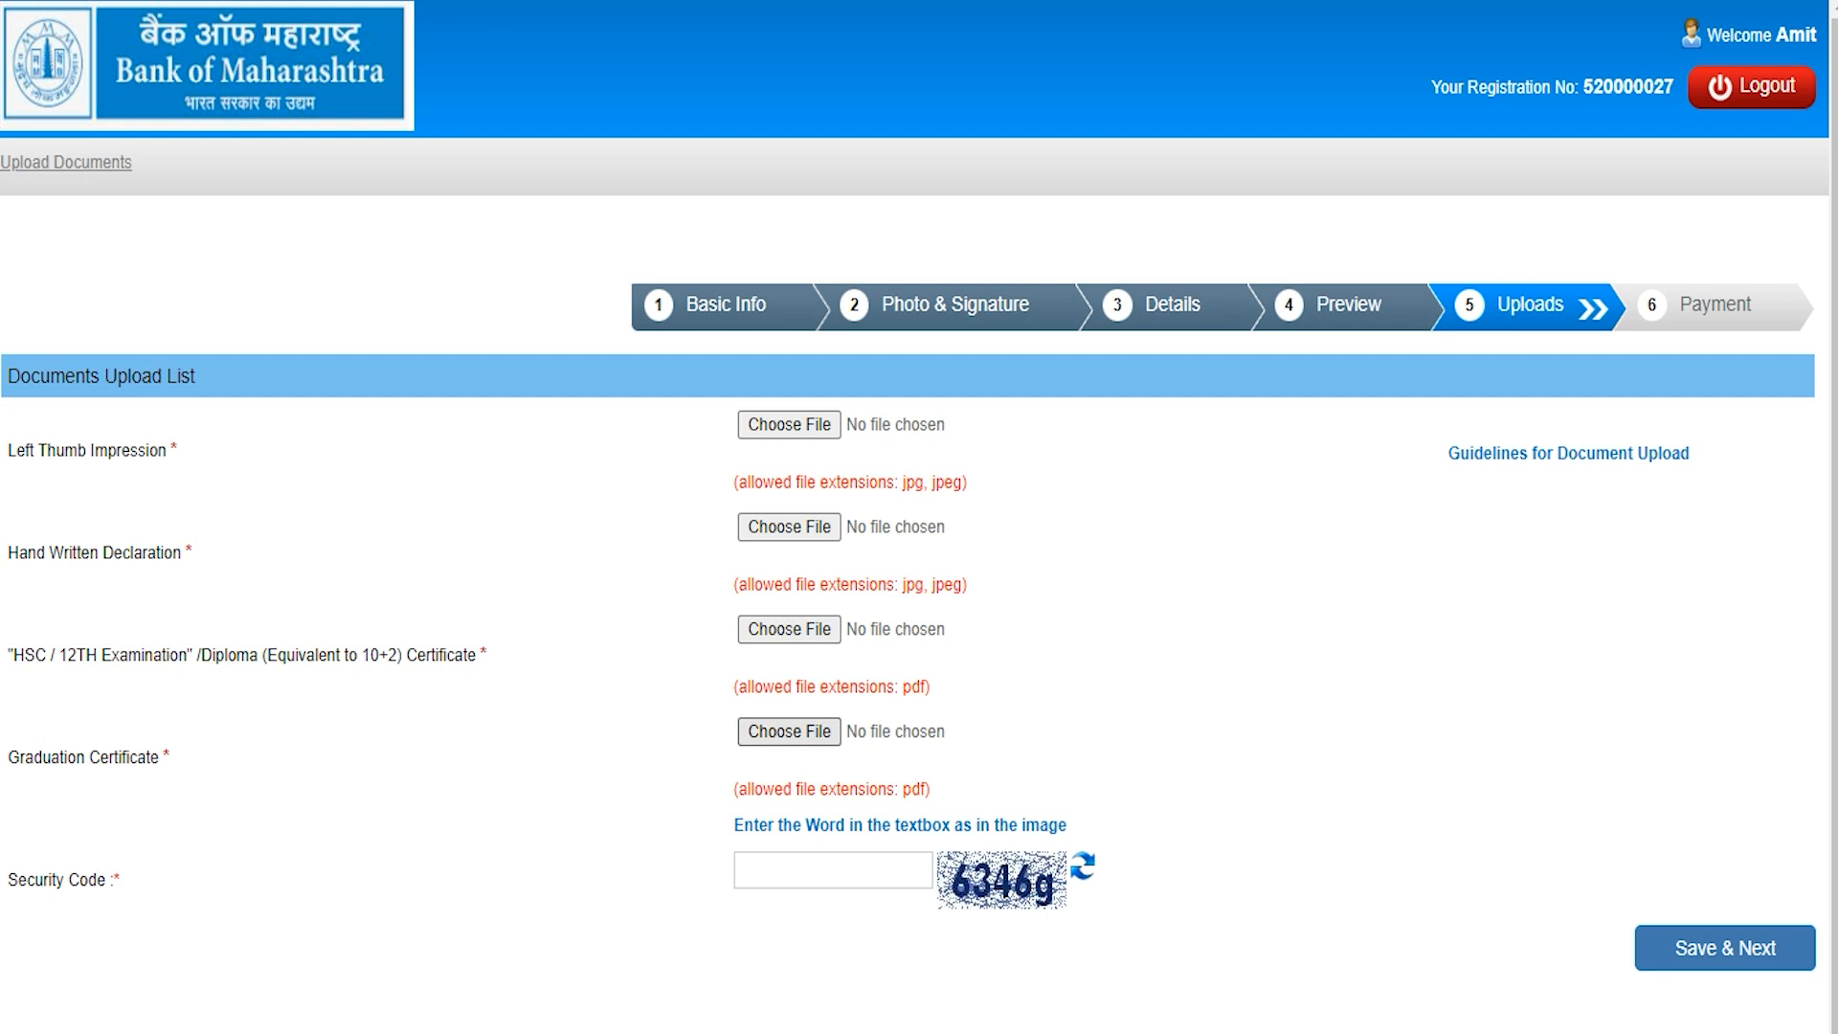
{"action": "scroll", "coordinate": [789, 731], "scroll_direction": "down", "scroll_amount": 1}
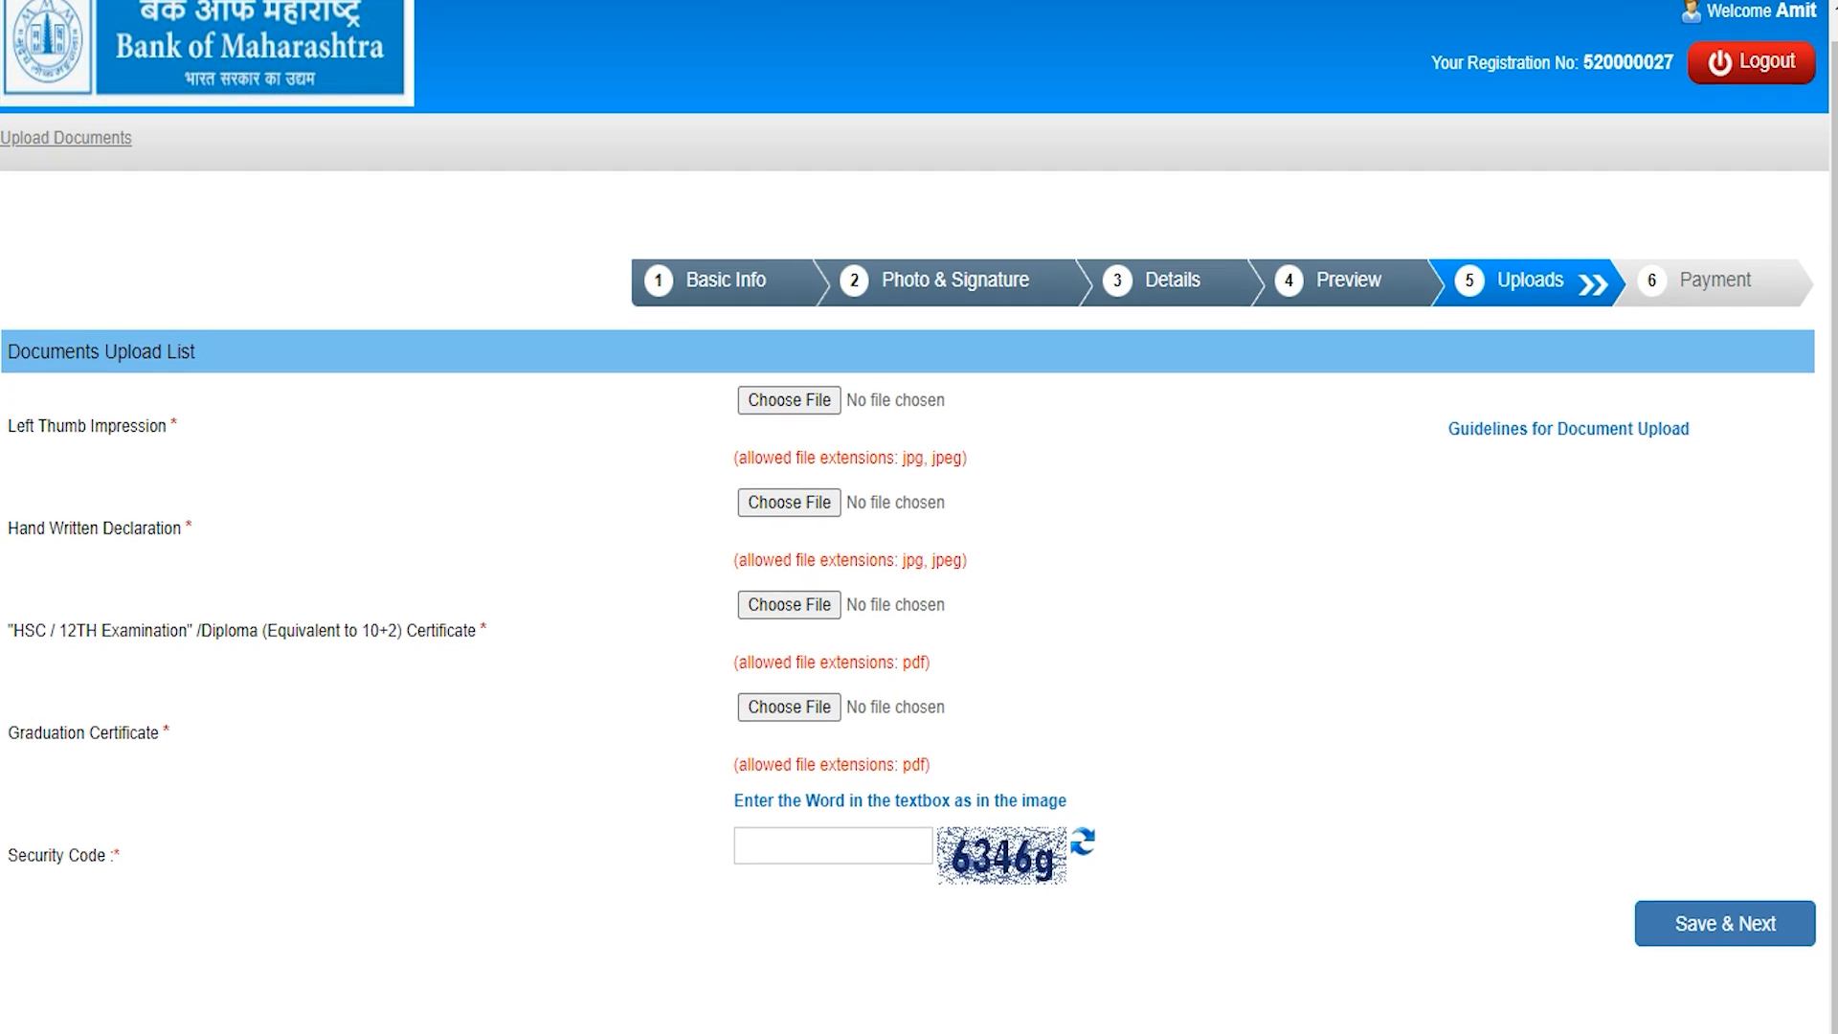
{"action": "left_click", "coordinate": [807, 846]}
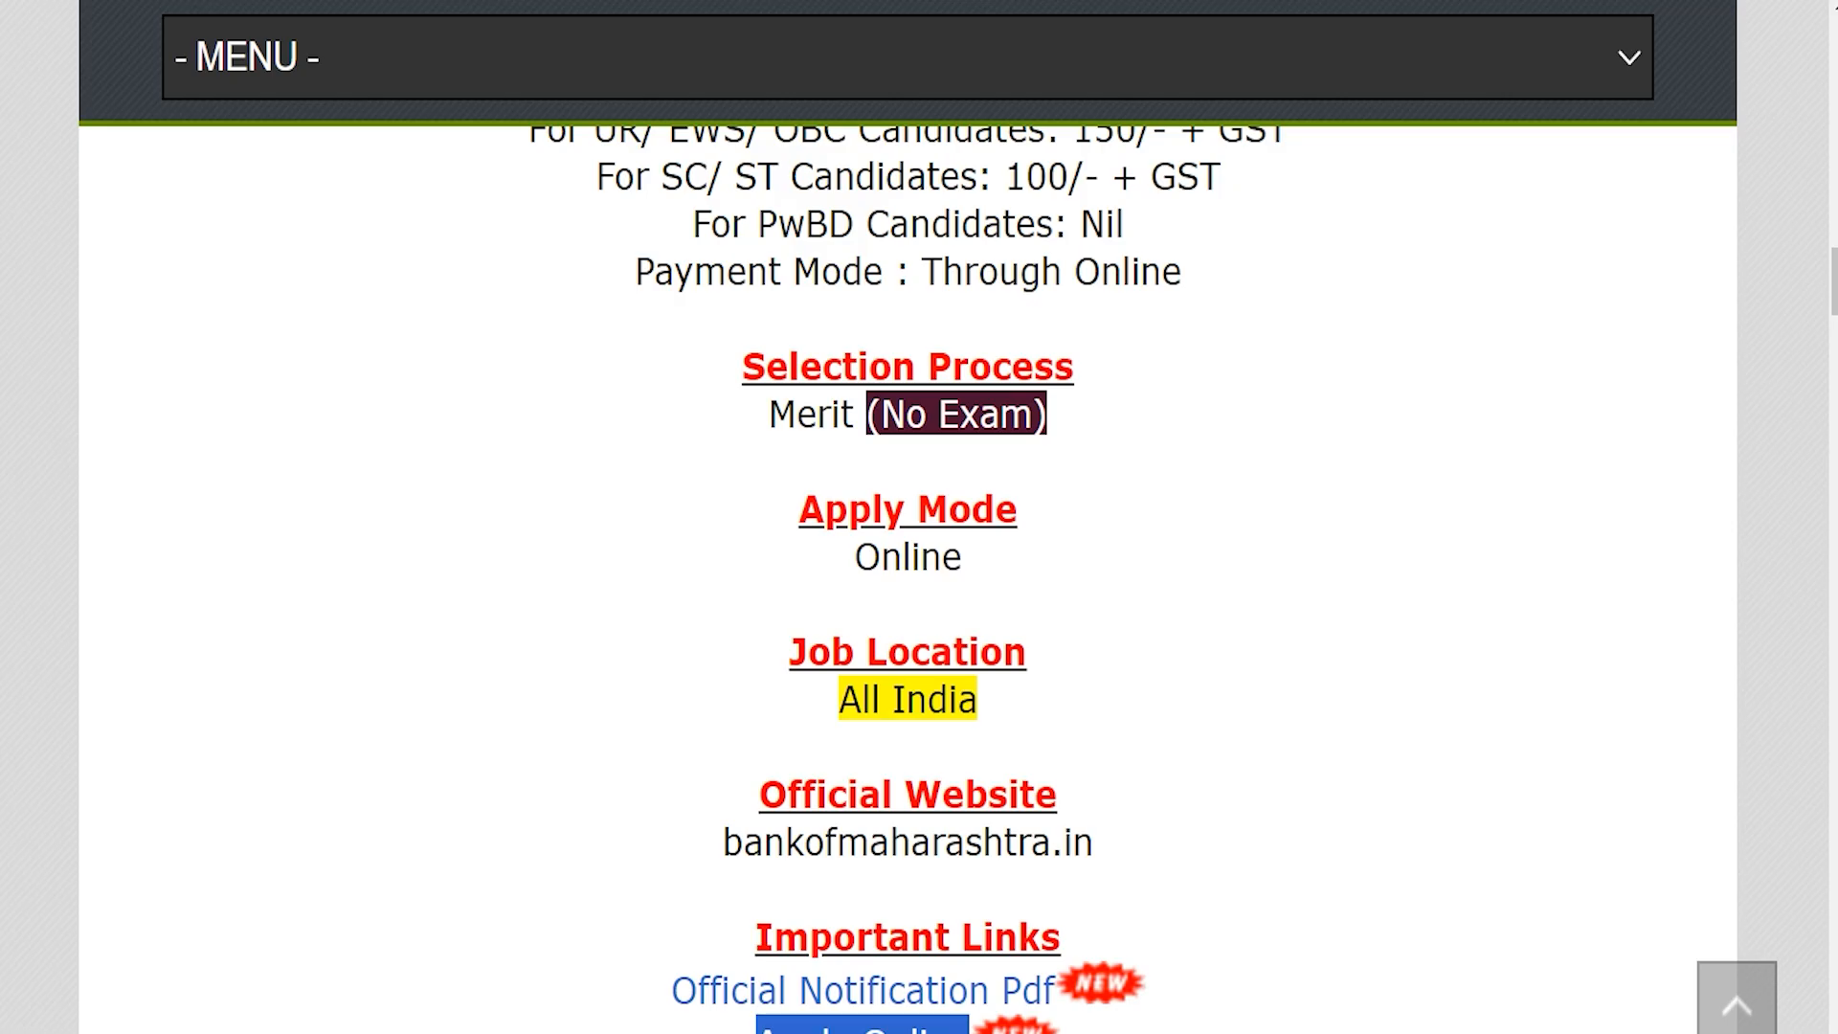
{"action": "scroll", "coordinate": [907, 574], "scroll_direction": "up", "scroll_amount": 1}
{"action": "left_click_drag", "start_coordinate": [617, 273], "coordinate": [1287, 274]}
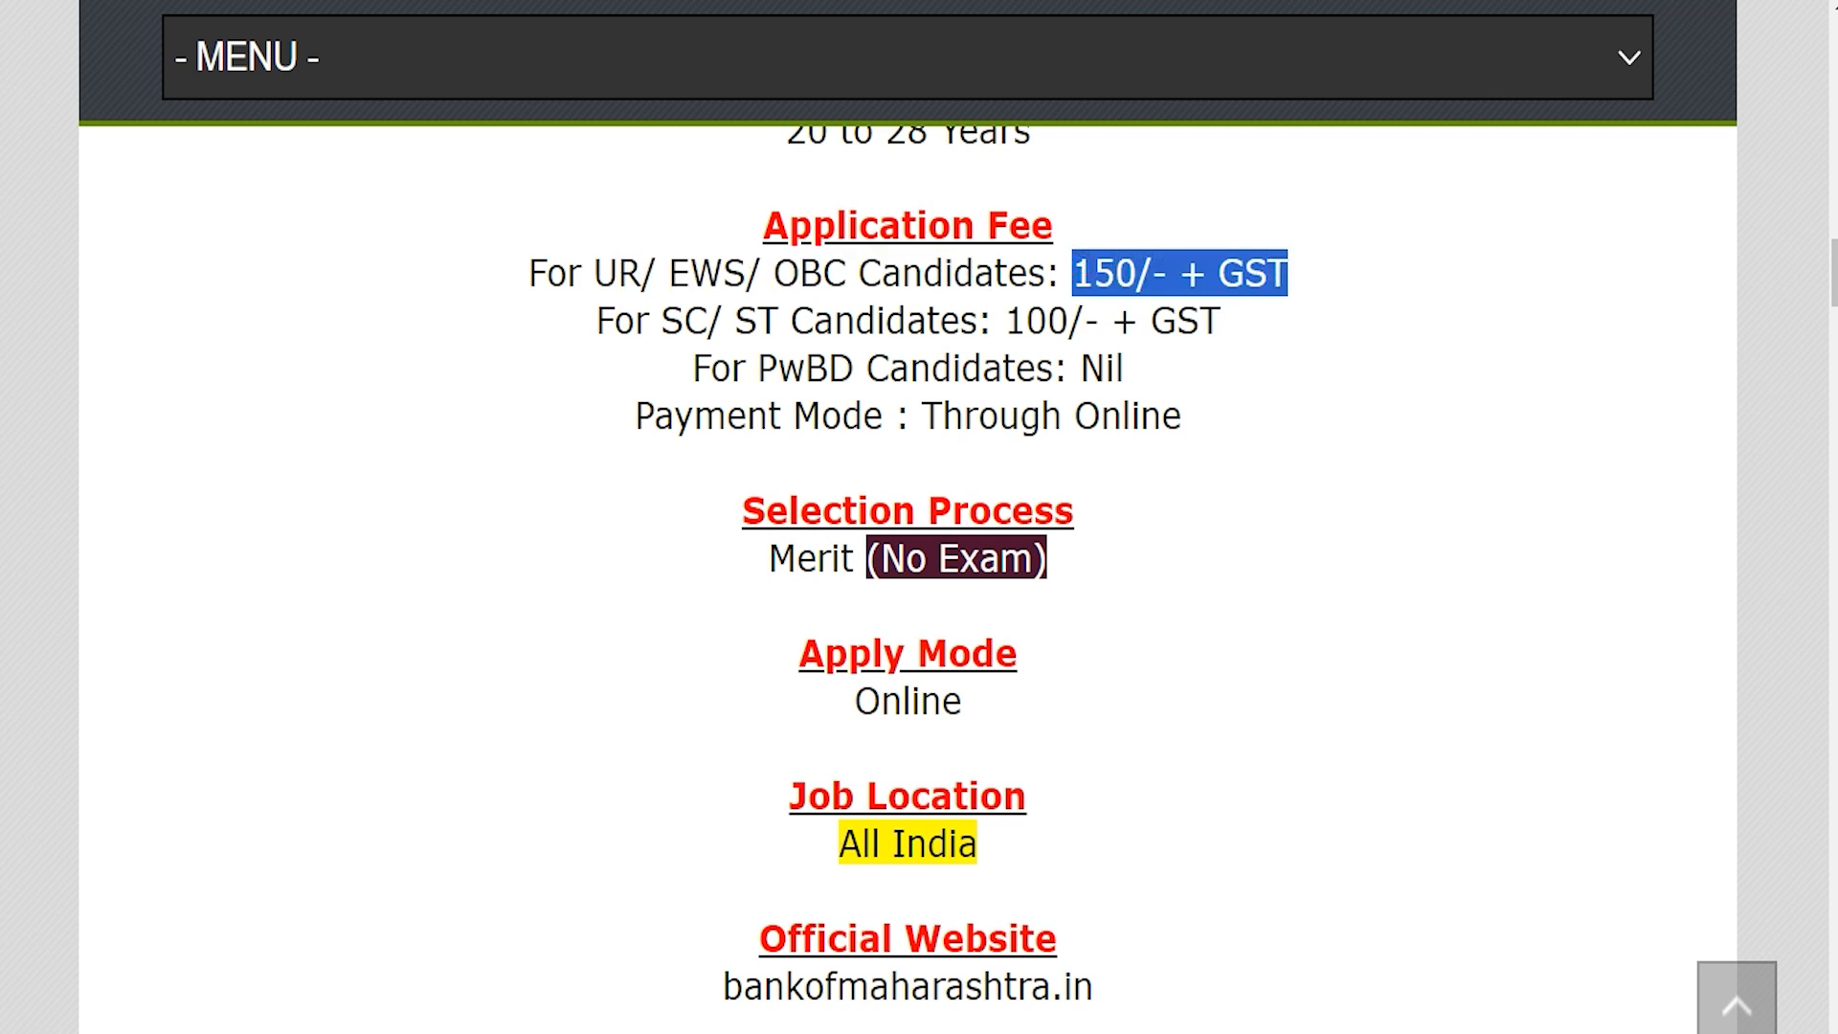
{"action": "left_click_drag", "start_coordinate": [661, 320], "coordinate": [1221, 320]}
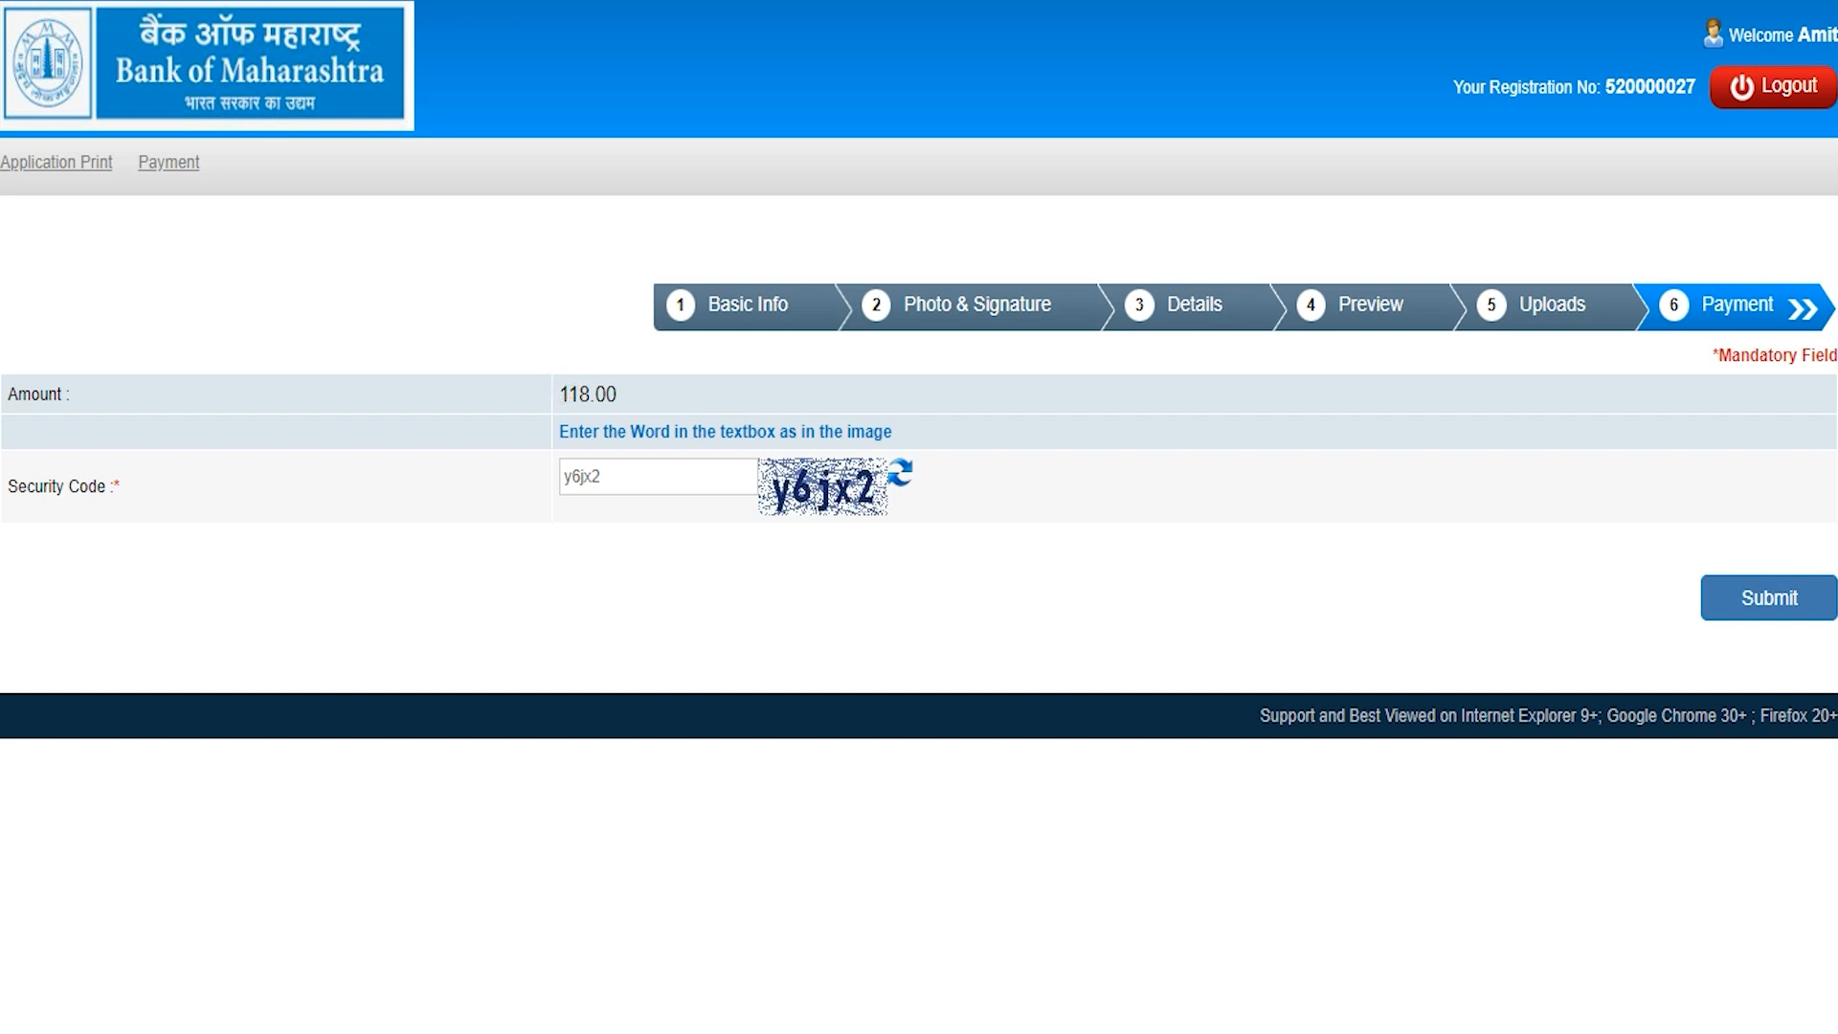
Step: Submit the ₹118.00 payment page and confirm proceeding to payment
{"action": "left_click", "coordinate": [1773, 599]}
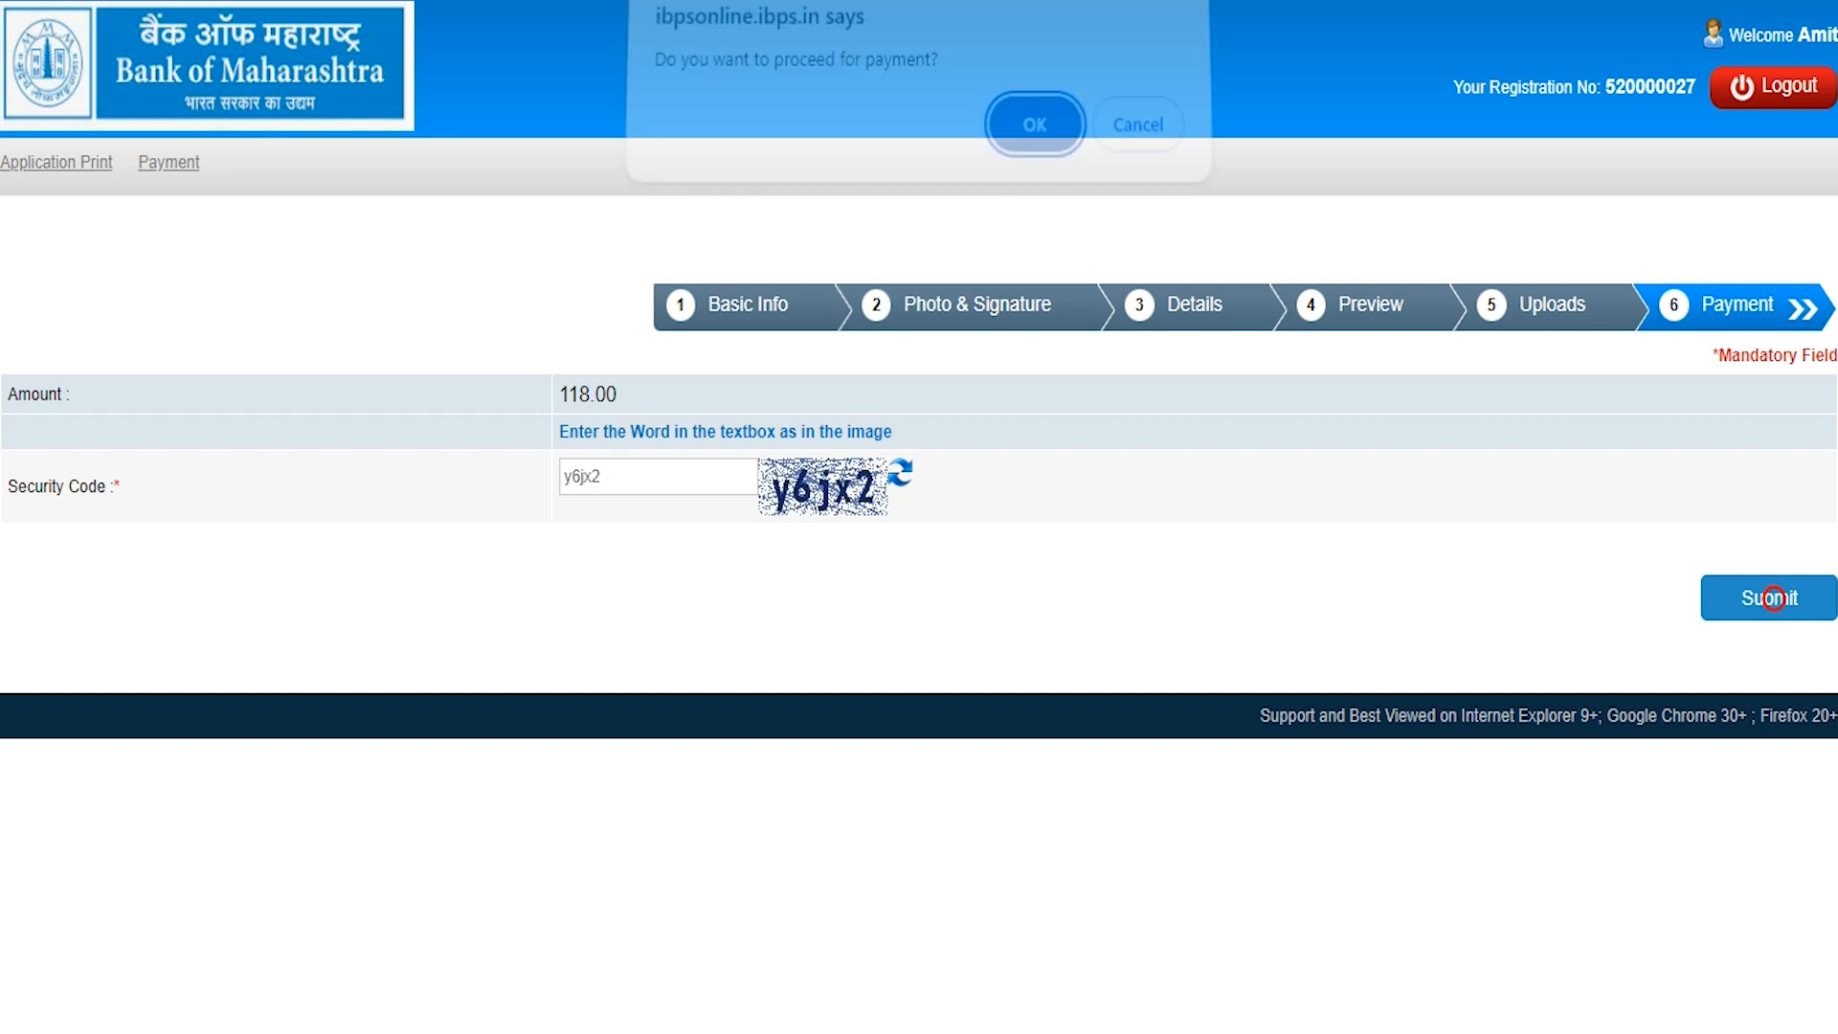
{"action": "left_click", "coordinate": [1028, 141]}
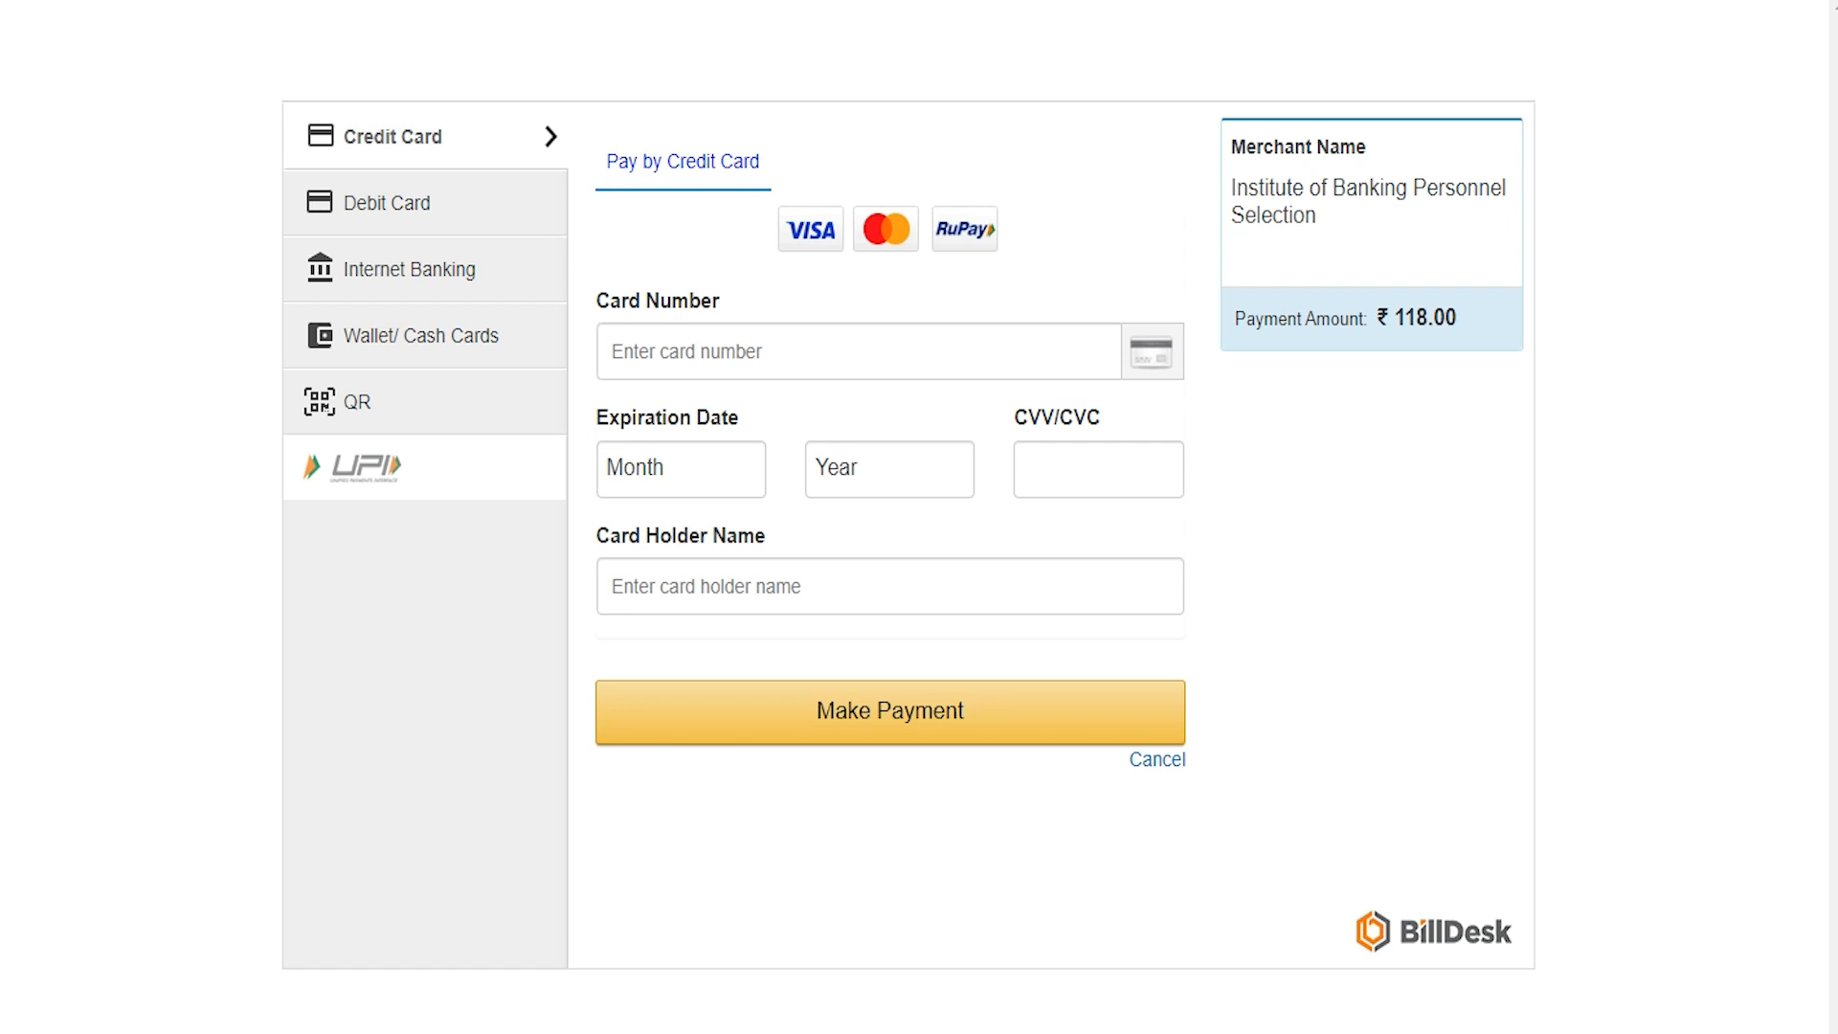
Step: Pay the ₹118.00 fee by UPI, accepting the zero convenience fee to reach BHIM UPI
{"action": "left_click", "coordinate": [374, 462]}
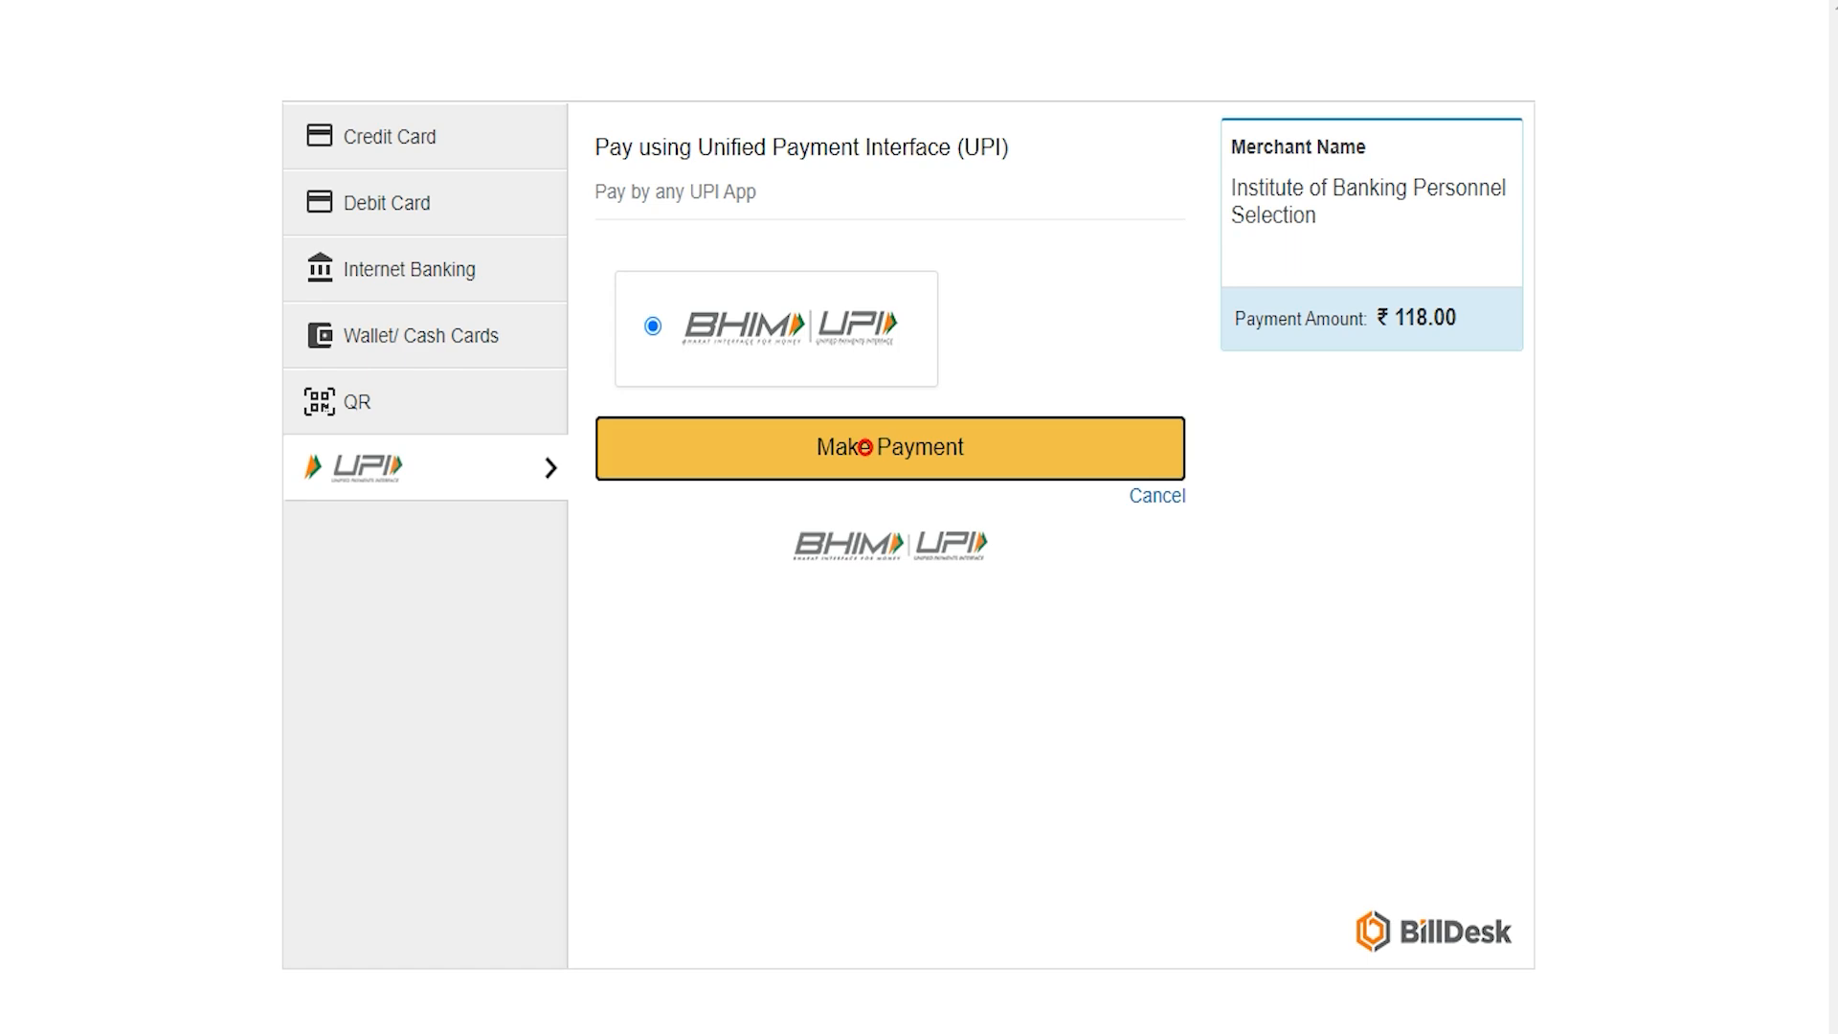
{"action": "left_click", "coordinate": [865, 446]}
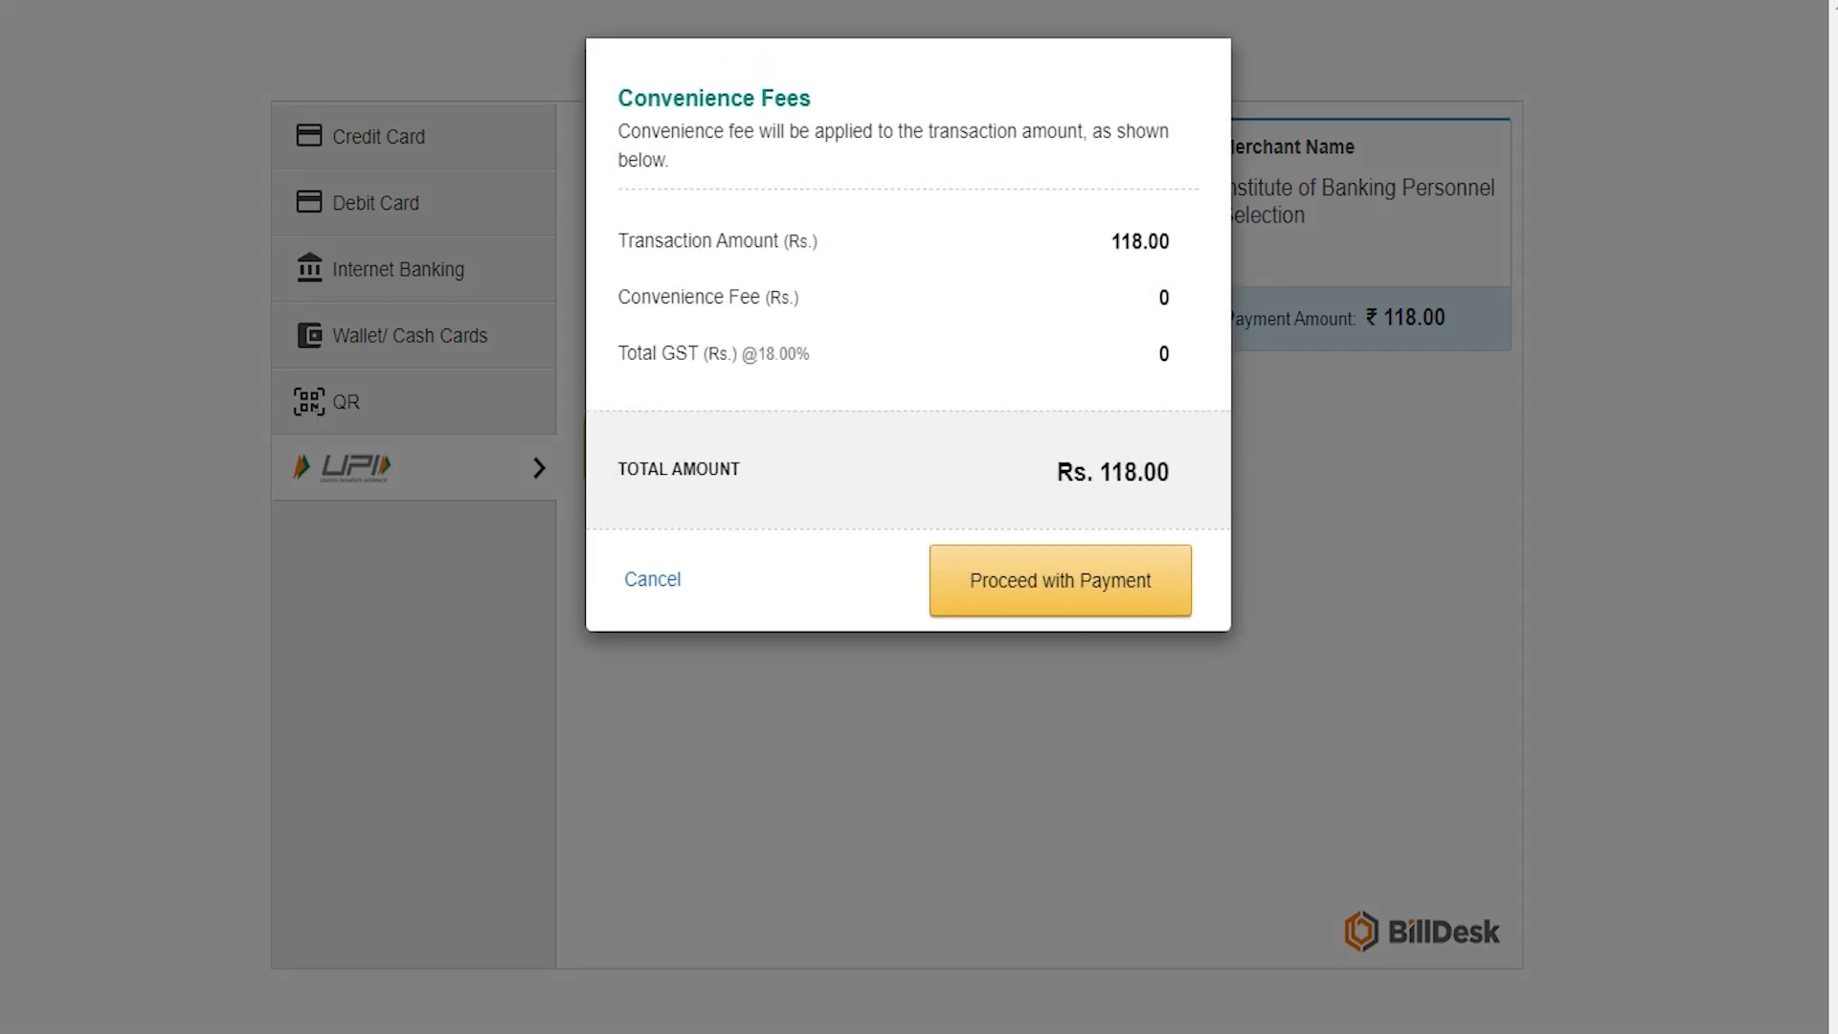
{"action": "left_click", "coordinate": [1064, 576]}
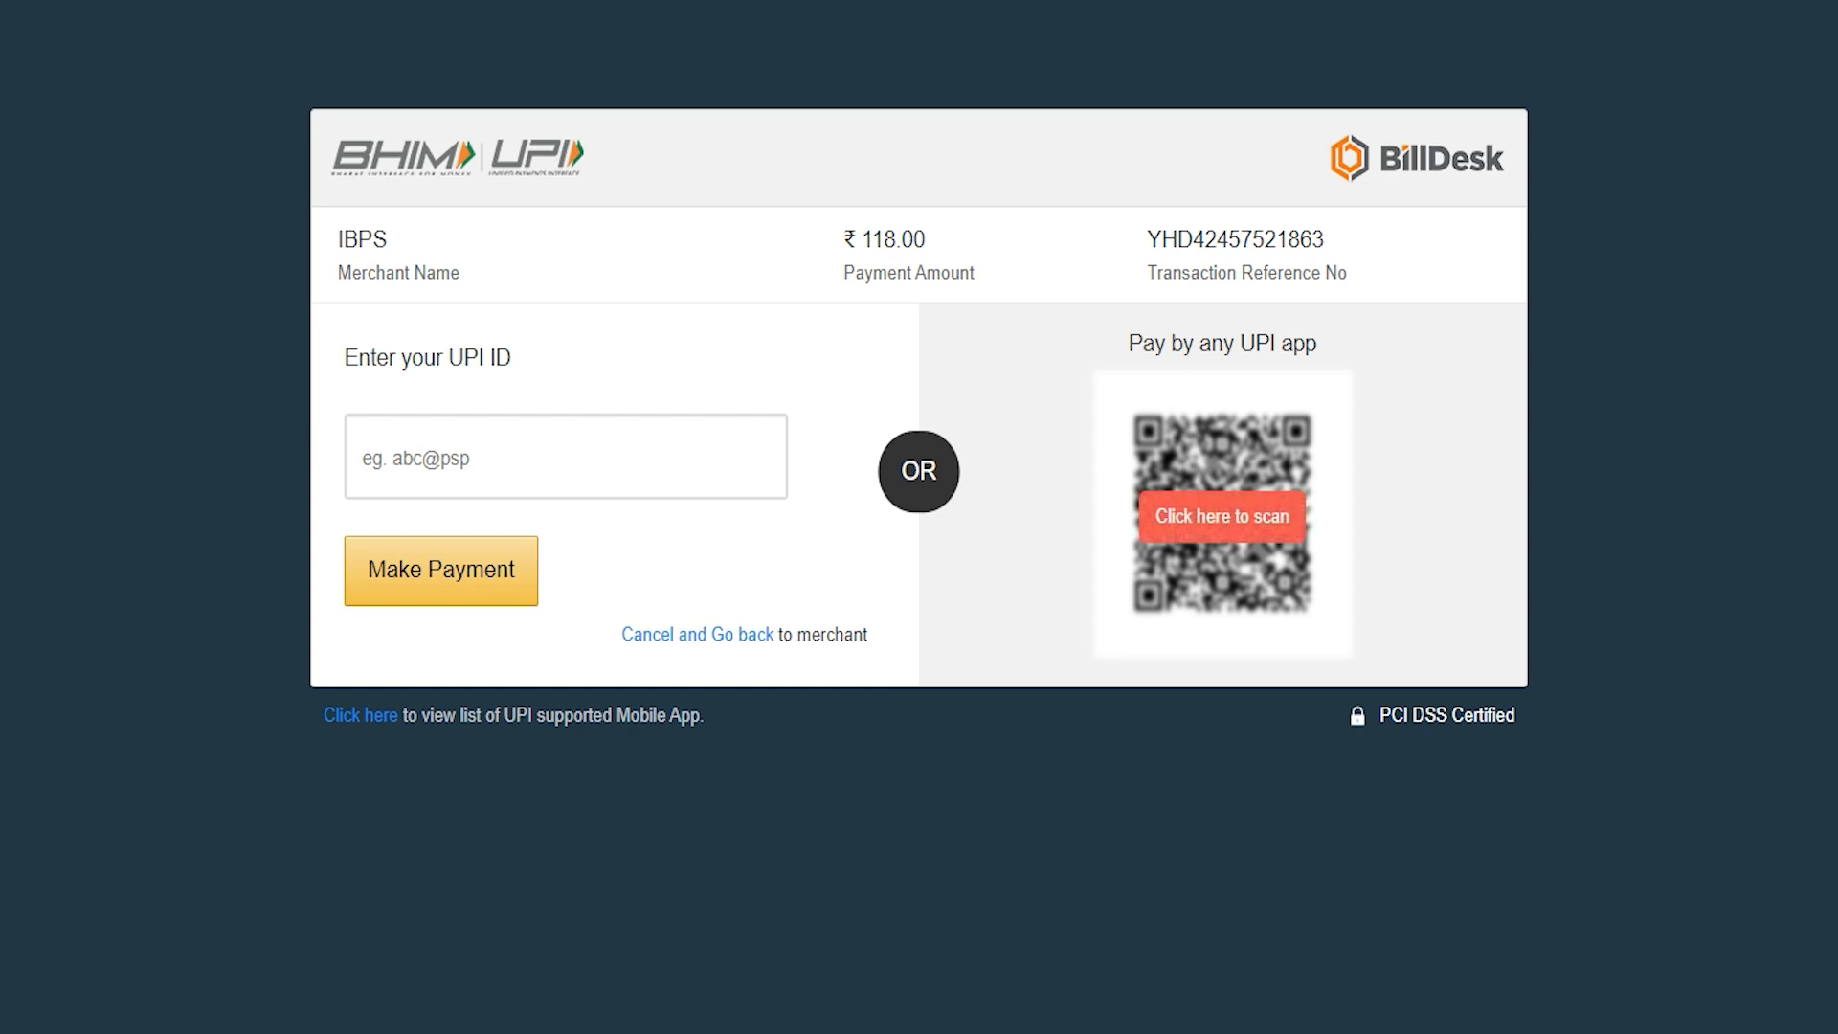
Step: Reveal the UPI QR code for the ₹118.00 payment, then view the Bank of Maharashtra homepage
{"action": "left_click", "coordinate": [1244, 521]}
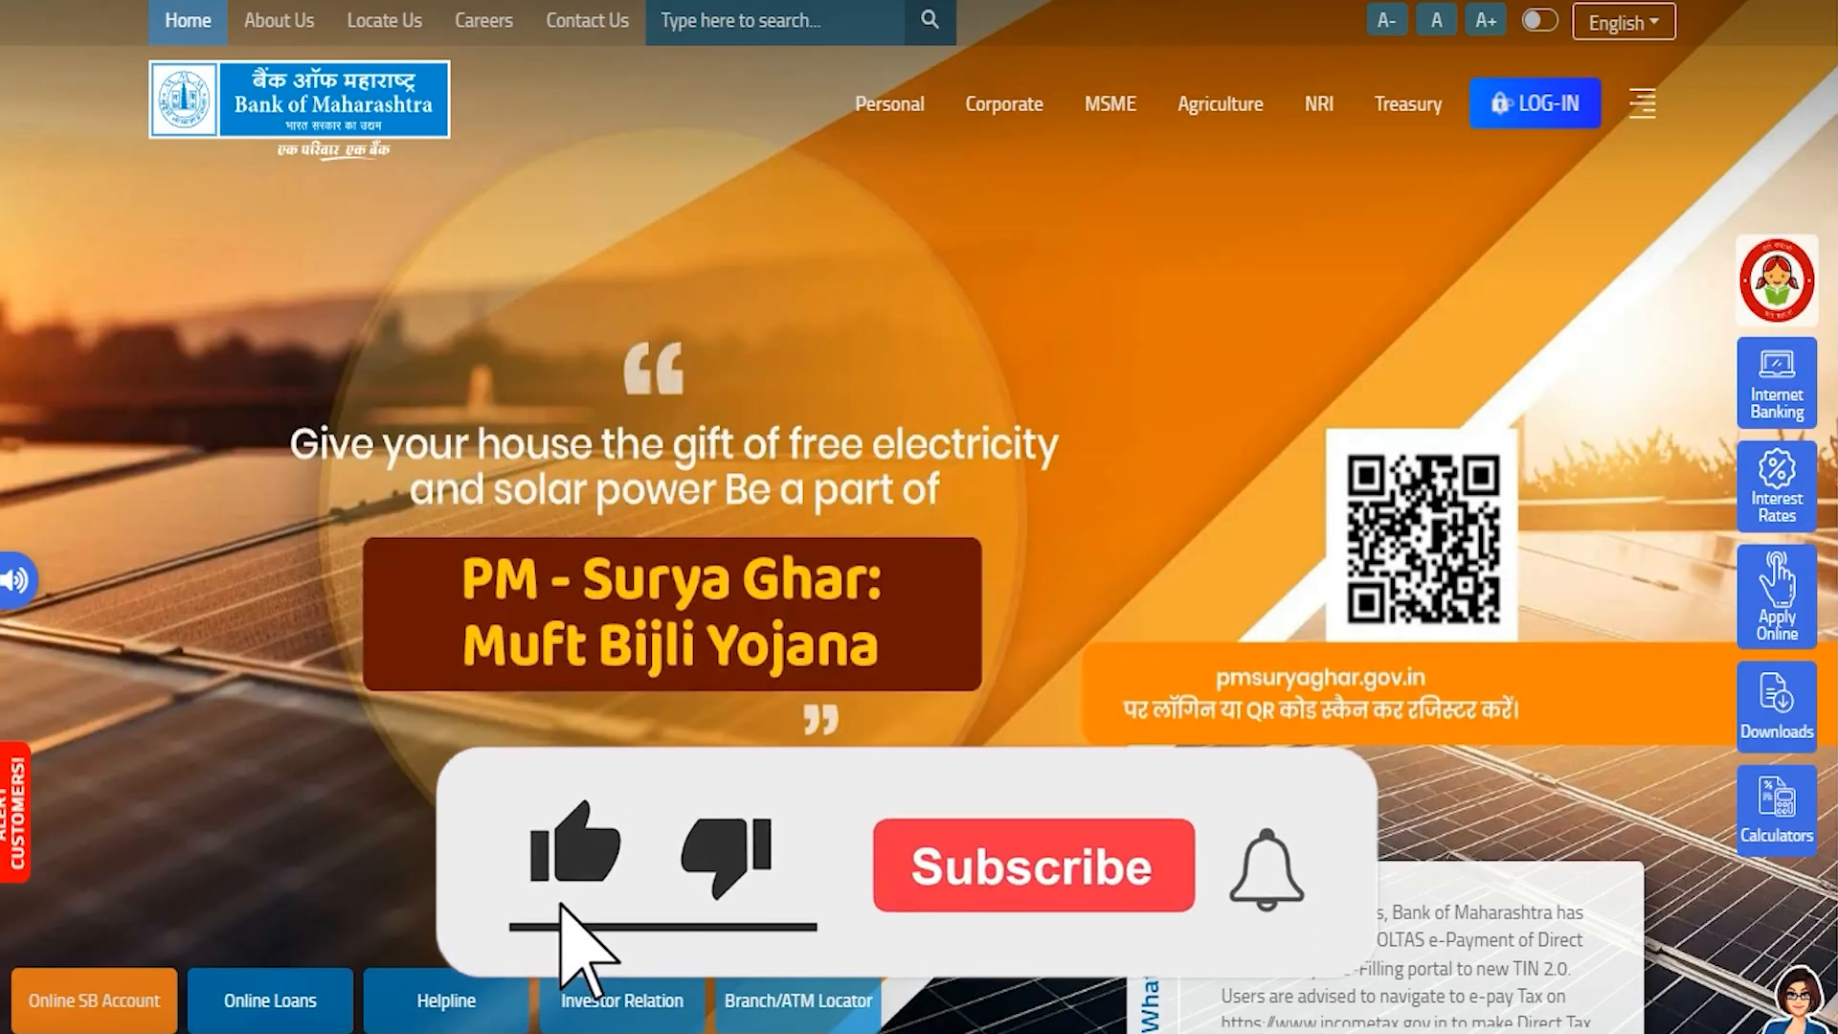
{"action": "scroll", "coordinate": [919, 517], "scroll_direction": "down", "scroll_amount": 1}
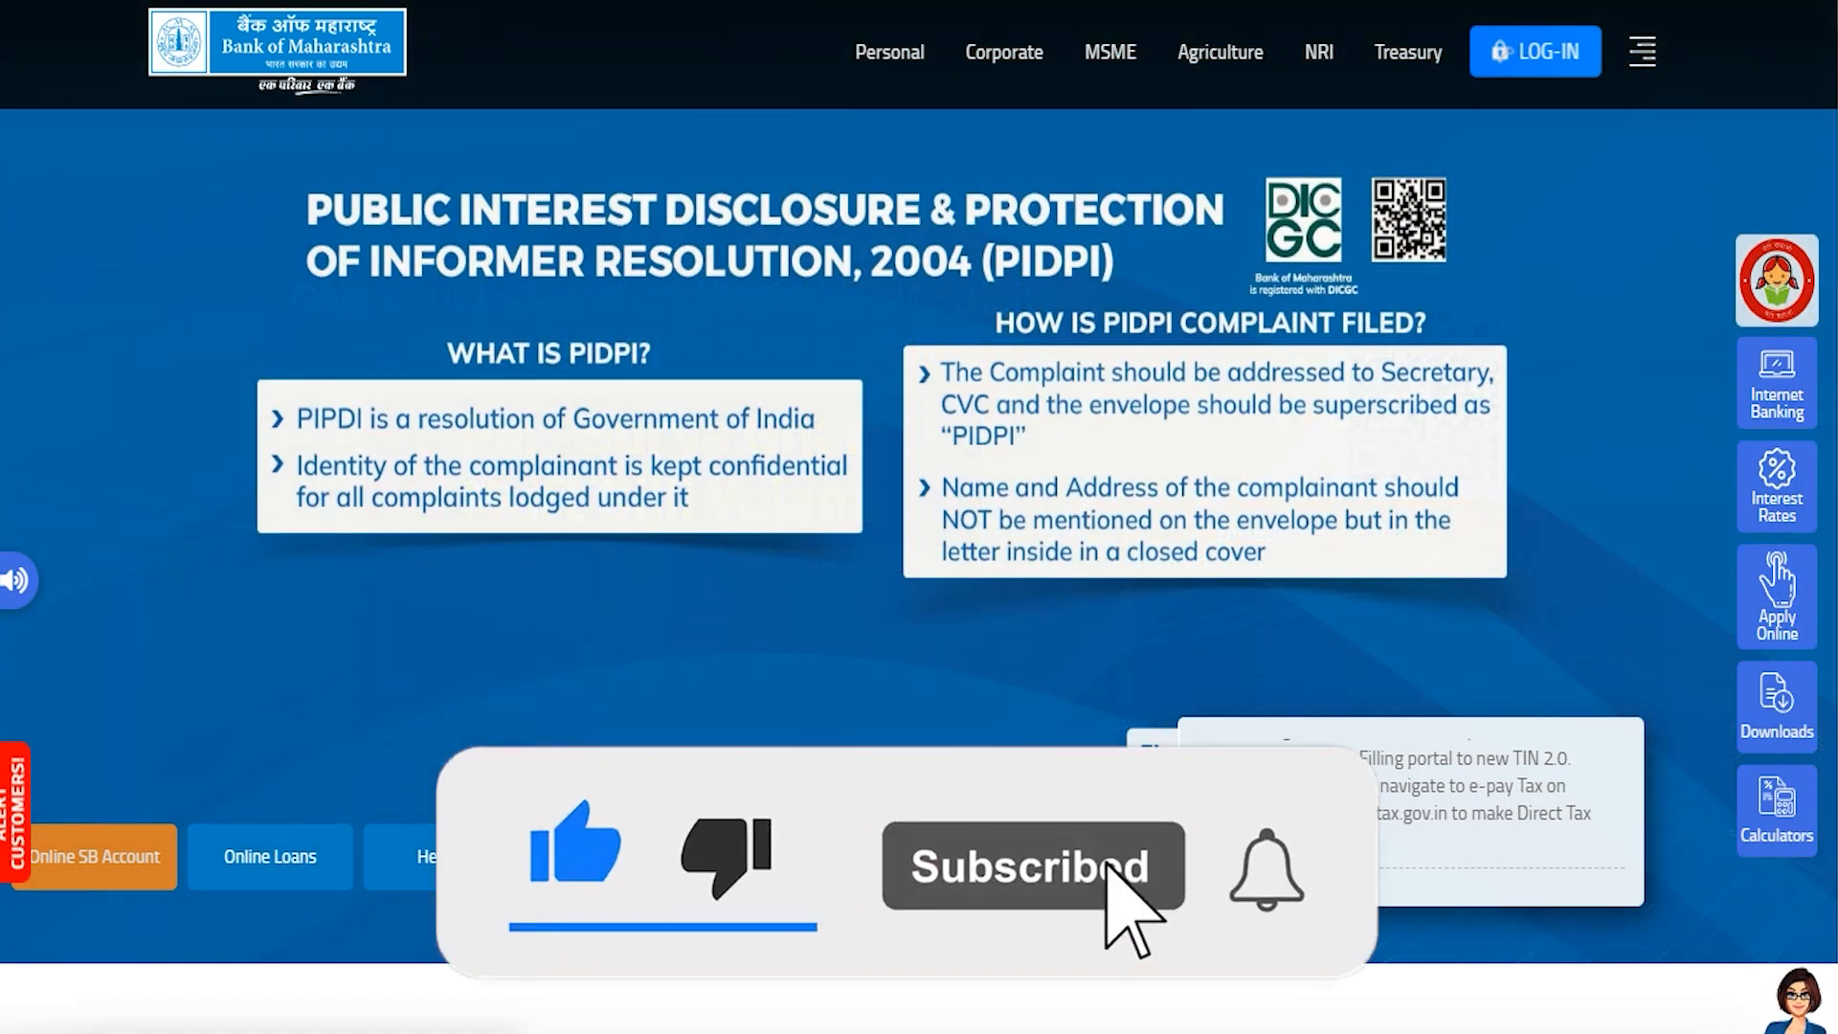
{"action": "scroll", "coordinate": [919, 517], "scroll_direction": "up", "scroll_amount": 1}
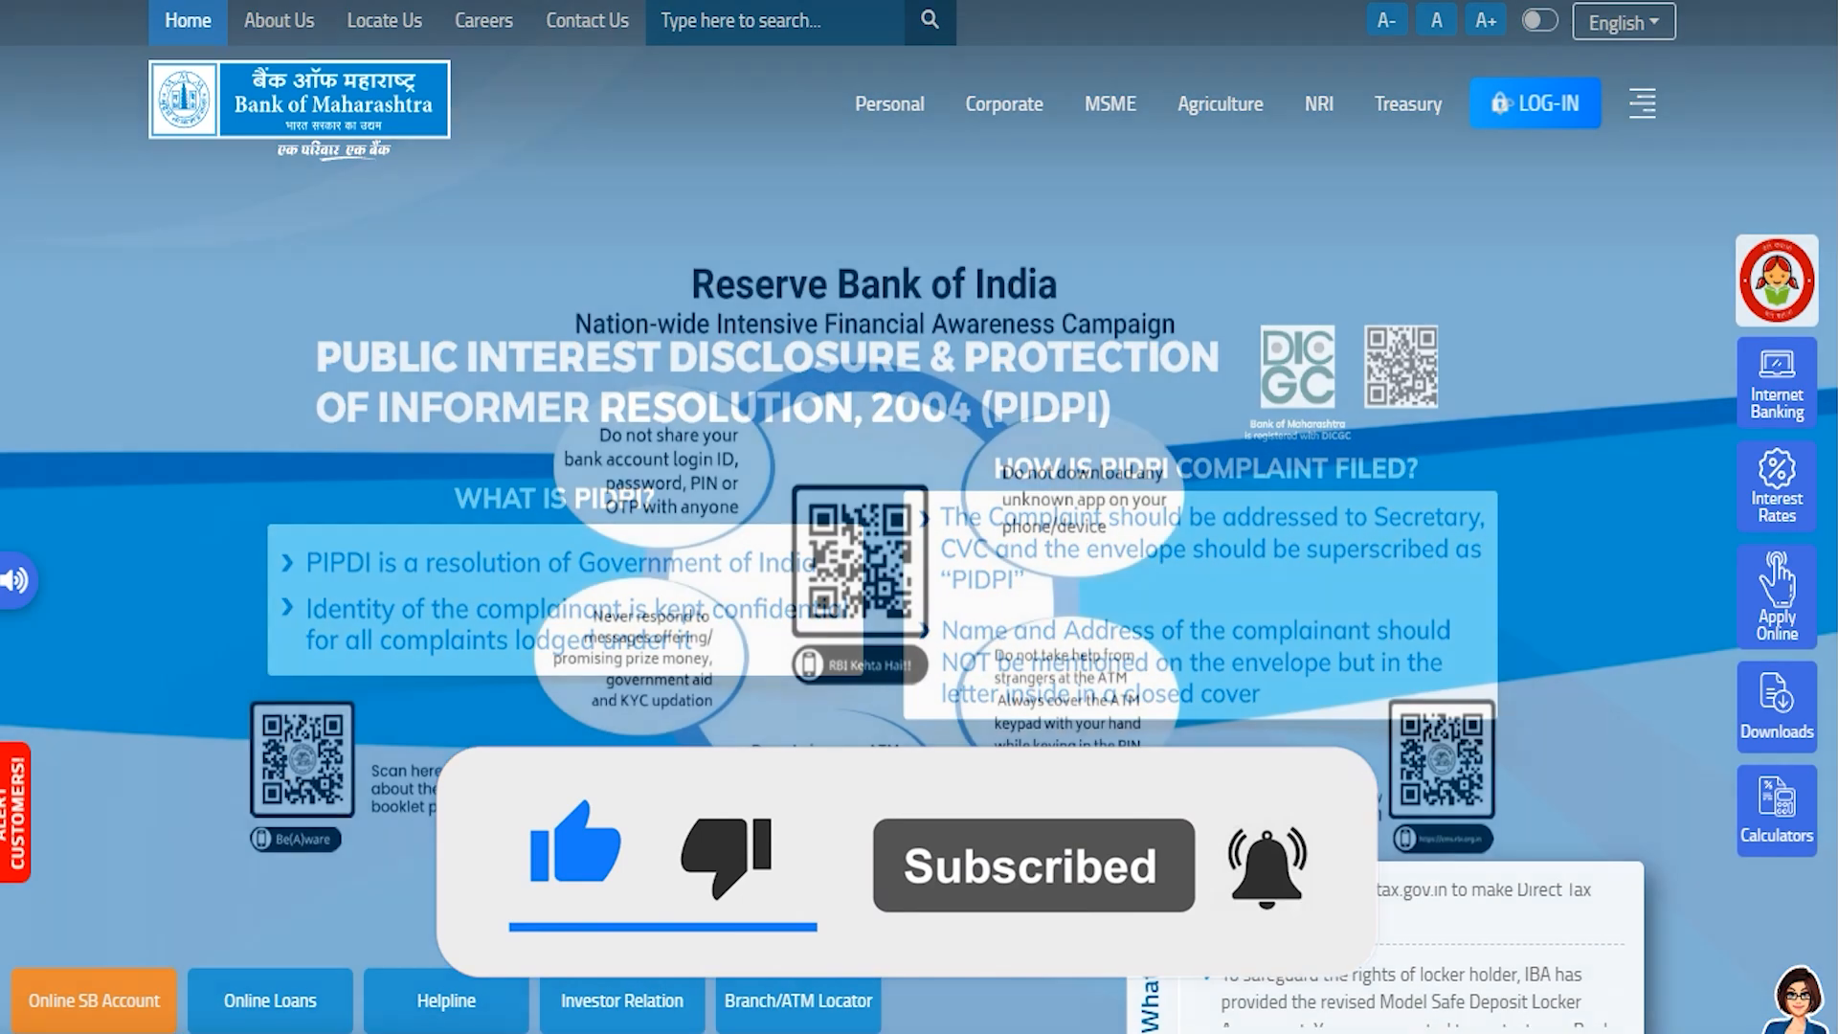